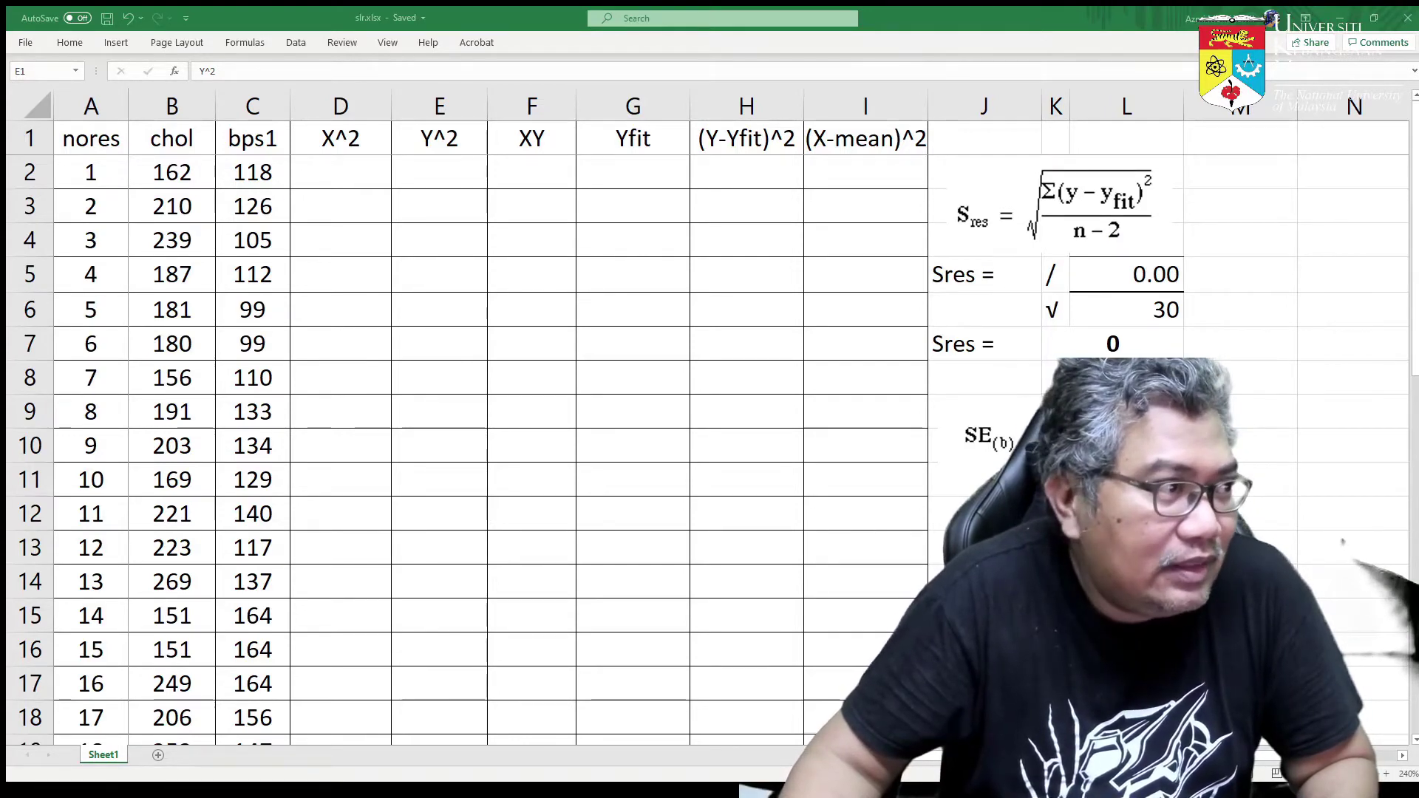
- Review the chol and bps1 data, the empty calculation columns, and the Sres, SE(b), t, b and a formula areas
{"action": "scroll", "coordinate": [473, 444], "scroll_direction": "down", "scroll_amount": 7}
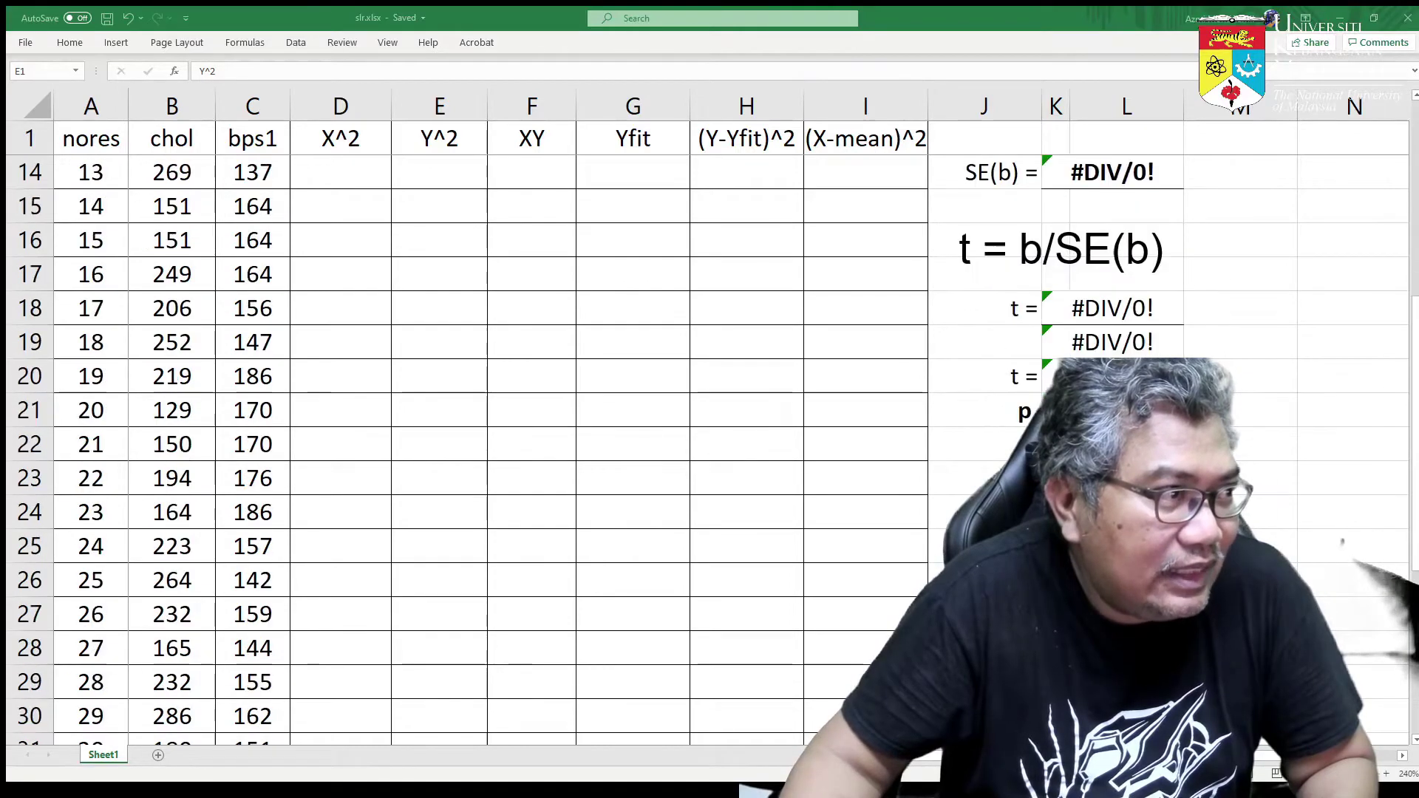
{"action": "scroll", "coordinate": [473, 443], "scroll_direction": "up", "scroll_amount": 2}
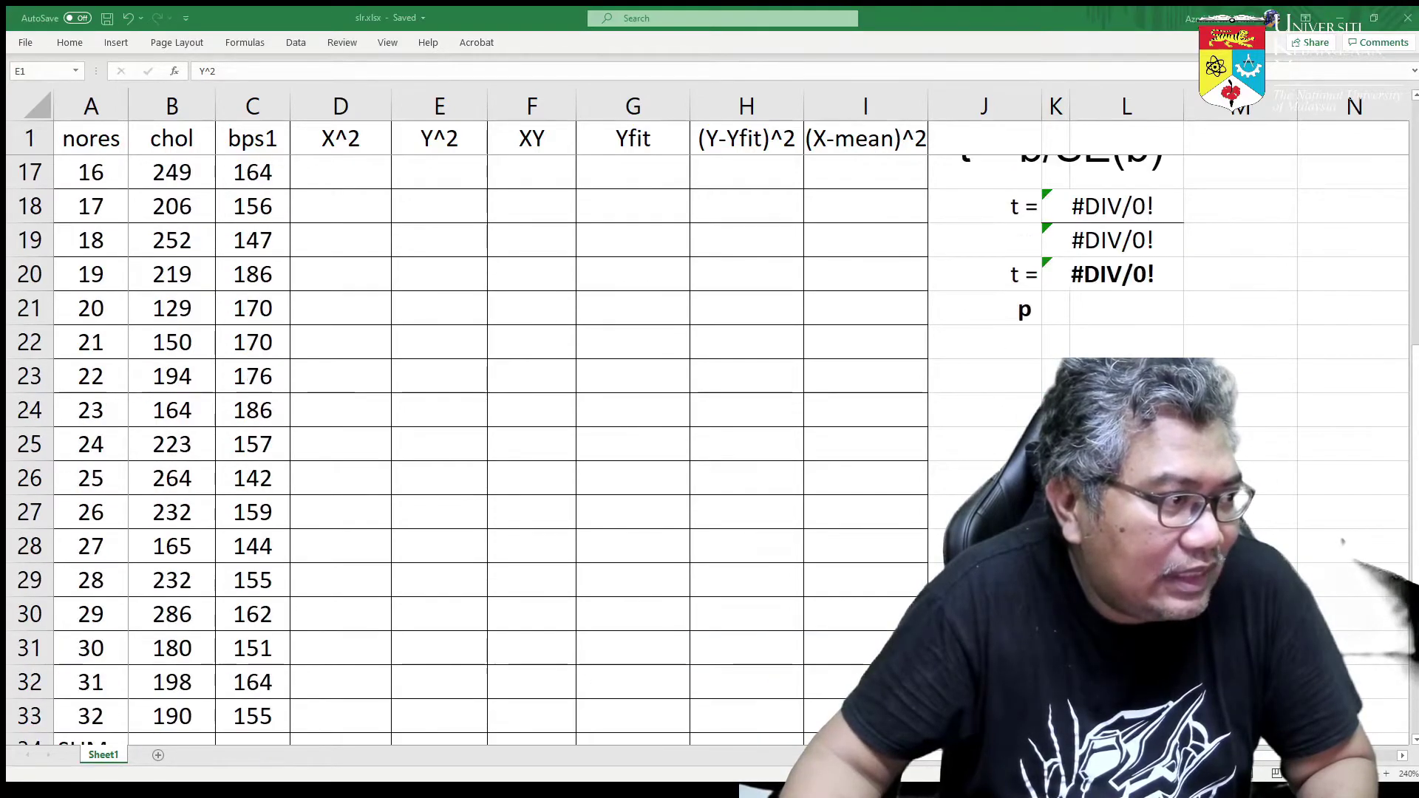
{"action": "scroll", "coordinate": [473, 443], "scroll_direction": "up", "scroll_amount": 5}
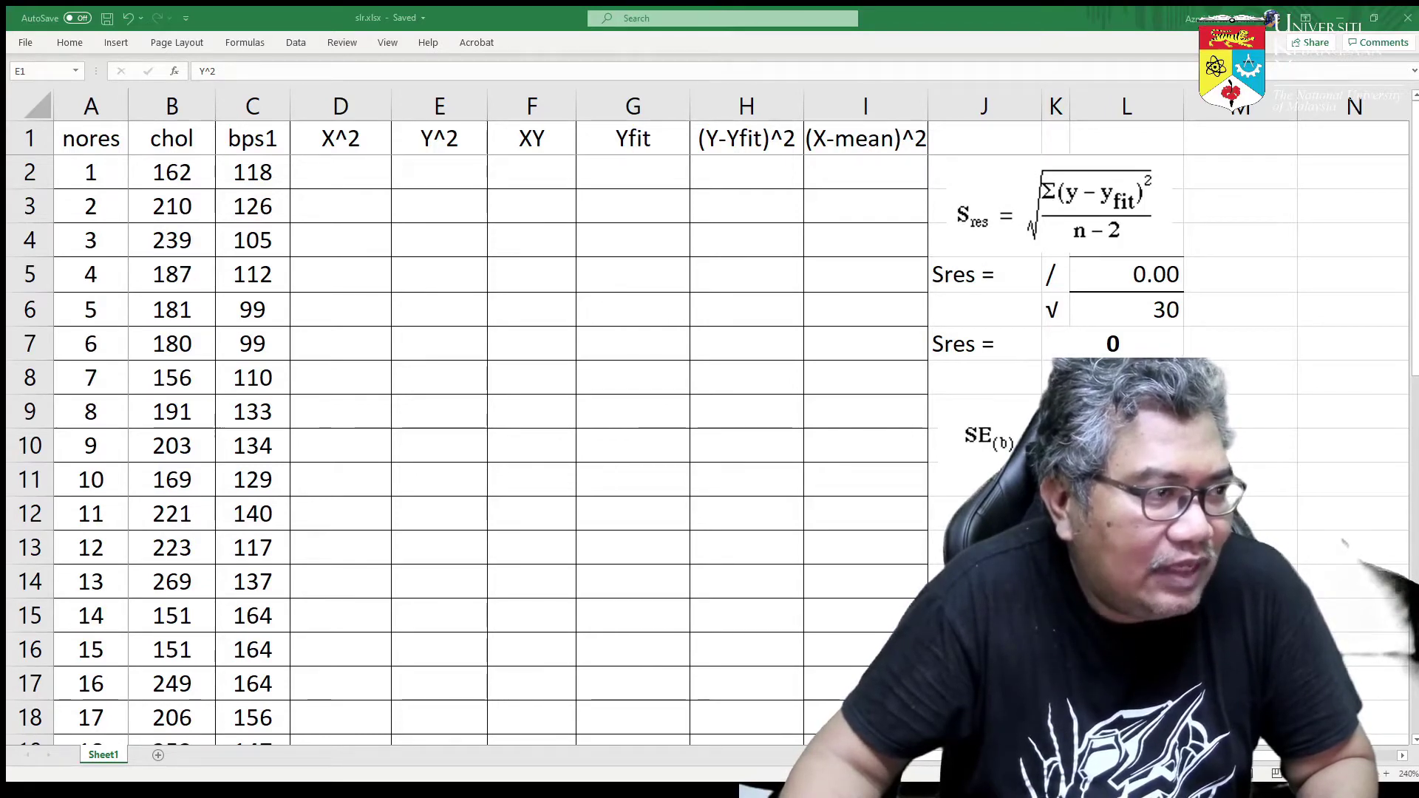
{"action": "scroll", "coordinate": [473, 443], "scroll_direction": "down", "scroll_amount": 5}
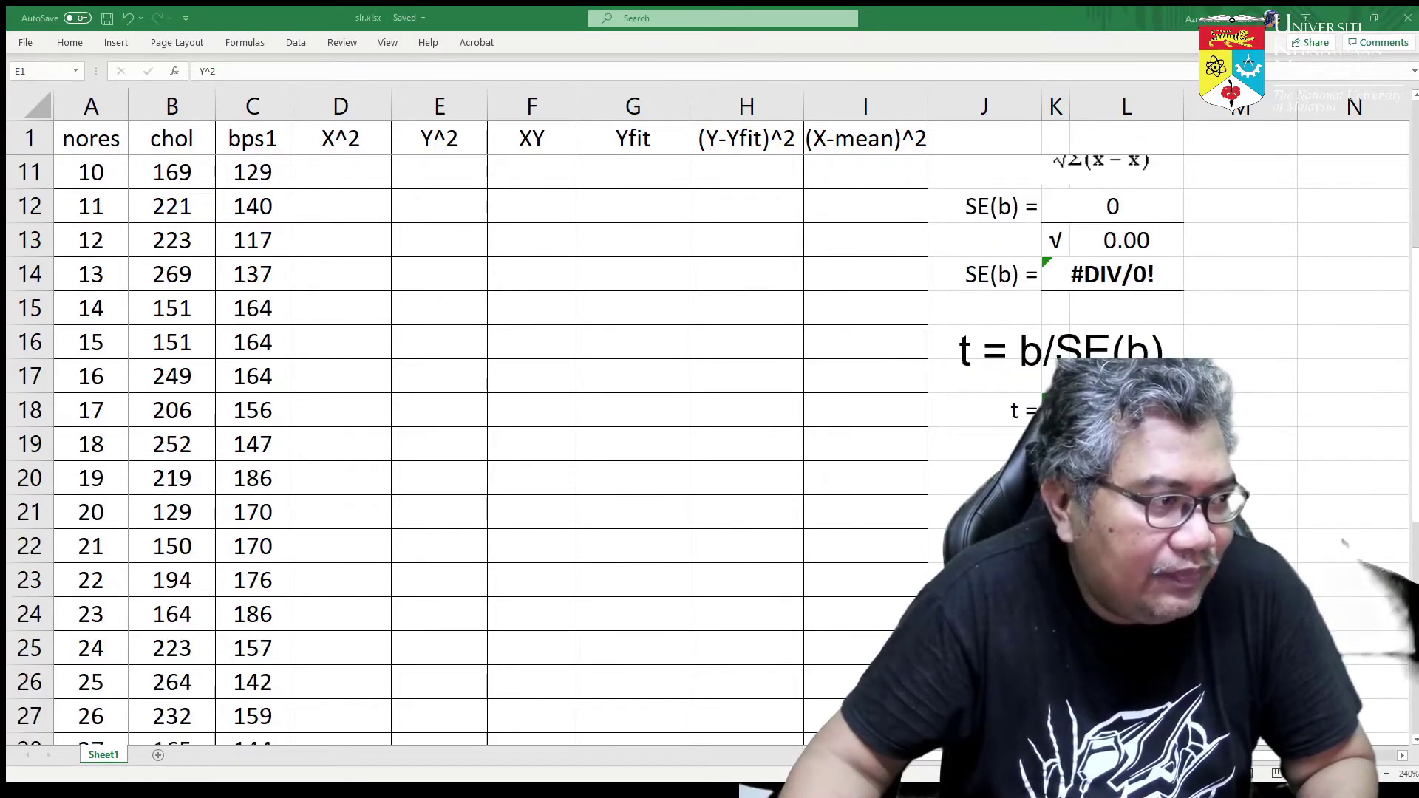
{"action": "scroll", "coordinate": [473, 443], "scroll_direction": "down", "scroll_amount": 4}
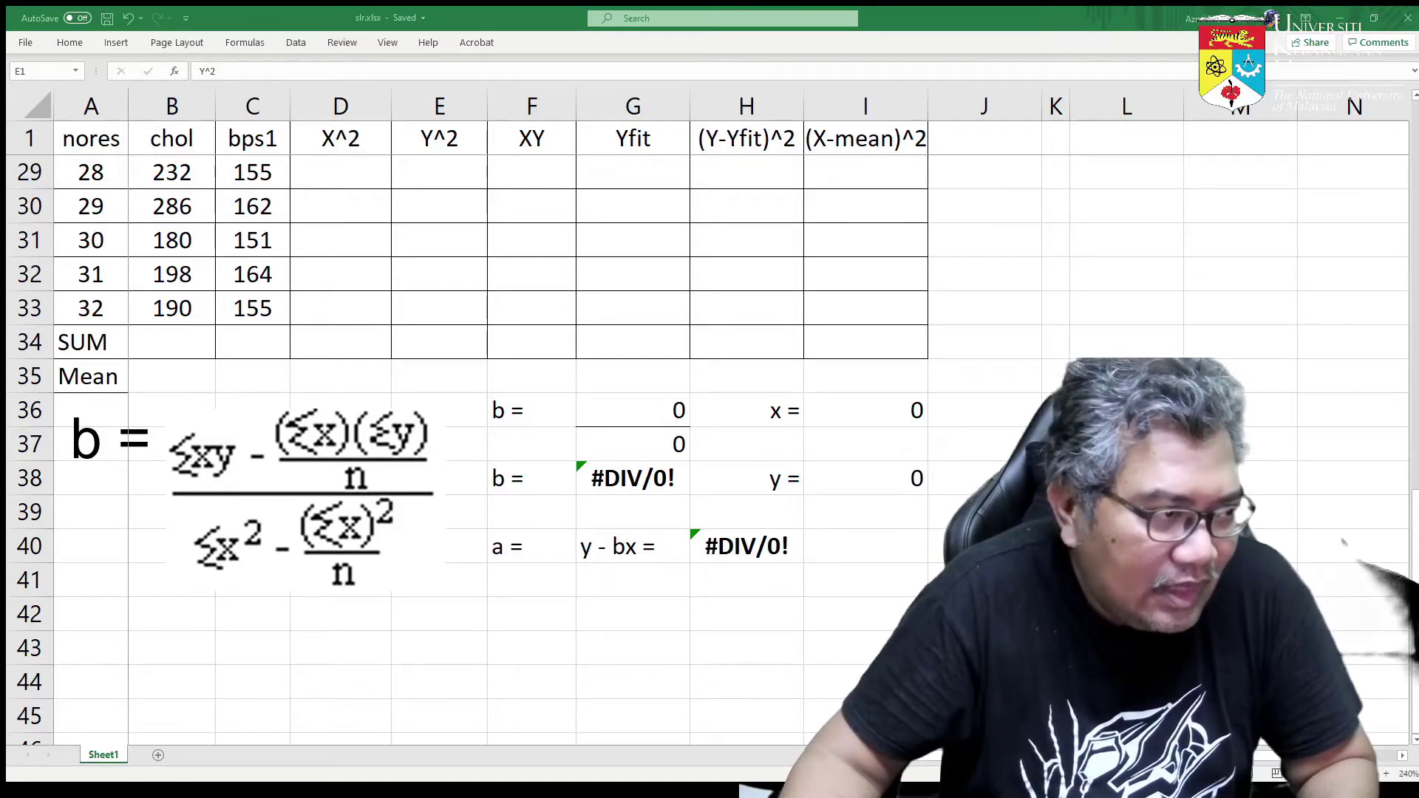
{"action": "scroll", "coordinate": [473, 444], "scroll_direction": "up", "scroll_amount": 8}
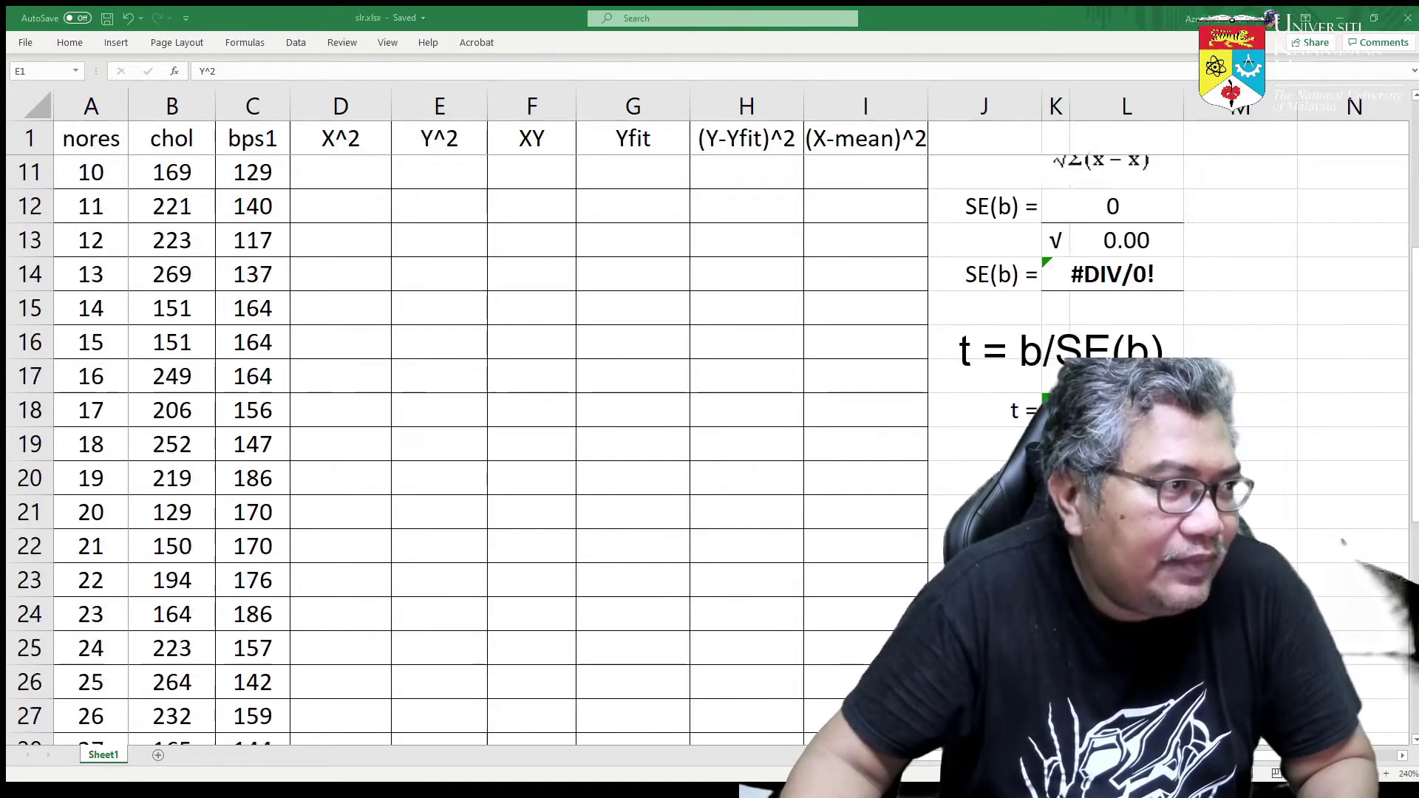
{"action": "scroll", "coordinate": [473, 443], "scroll_direction": "up", "scroll_amount": 1}
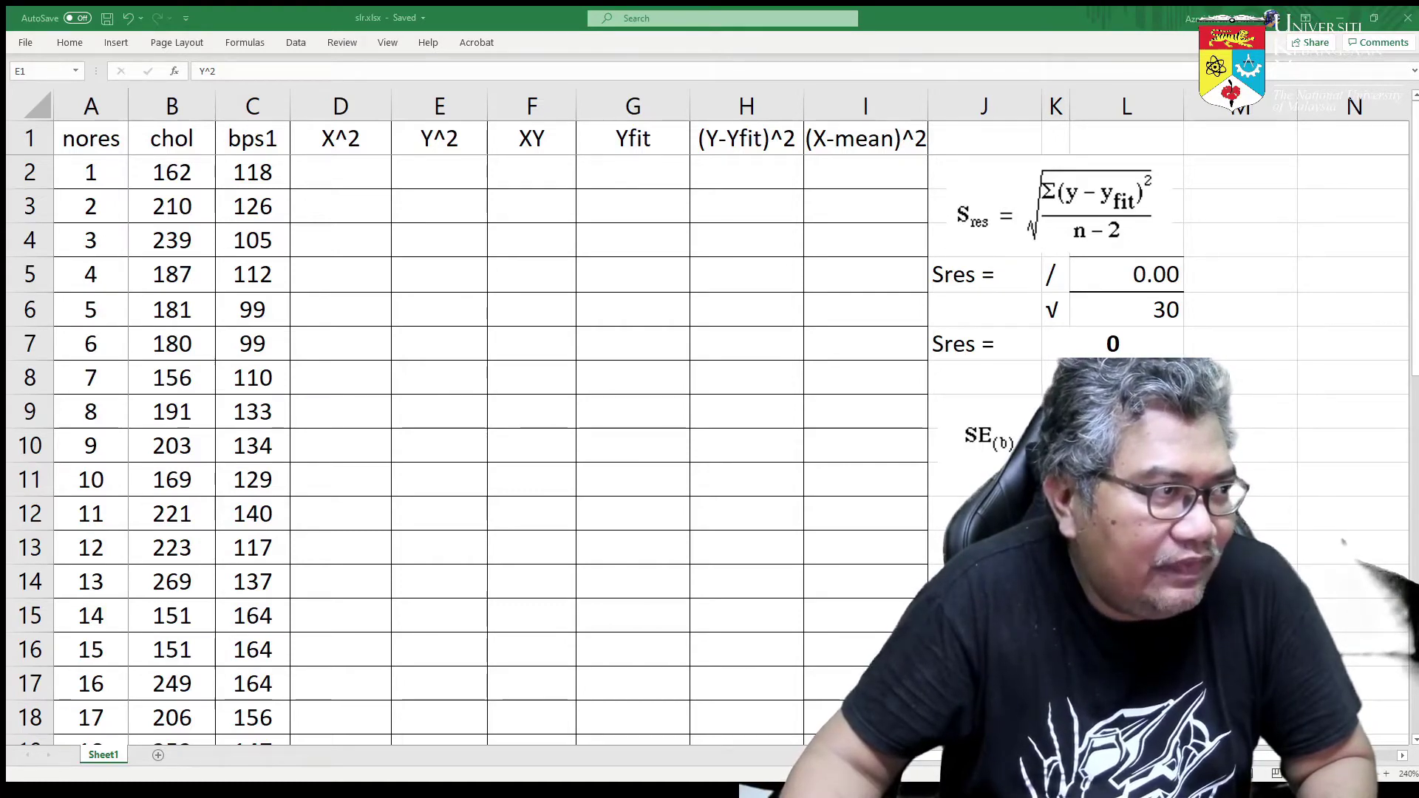
- Enter the formula =B2^2 in cell D2 to square the first chol value
{"action": "left_click", "coordinate": [330, 172]}
{"action": "left_click", "coordinate": [330, 172]}
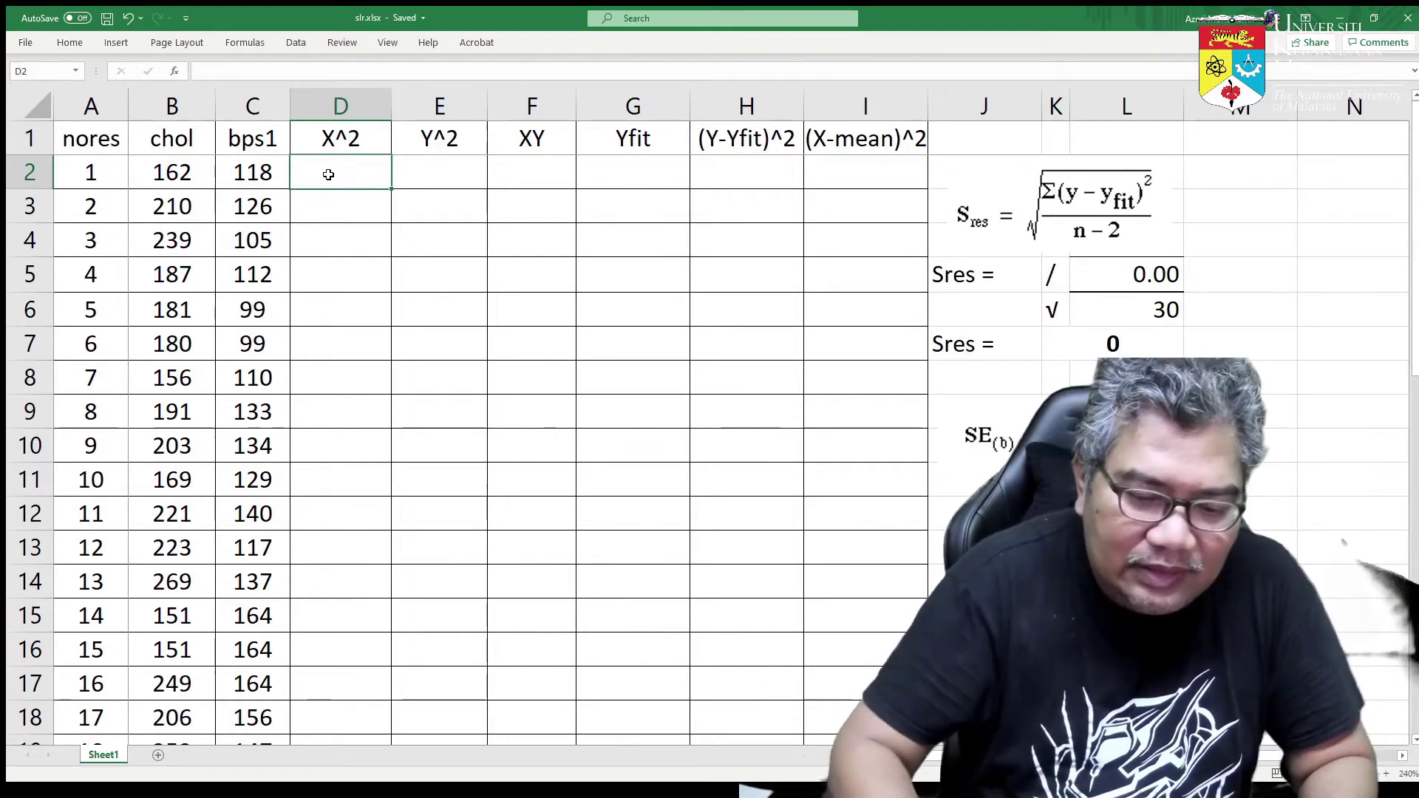
{"action": "type", "text": "="}
{"action": "left_click", "coordinate": [172, 175]}
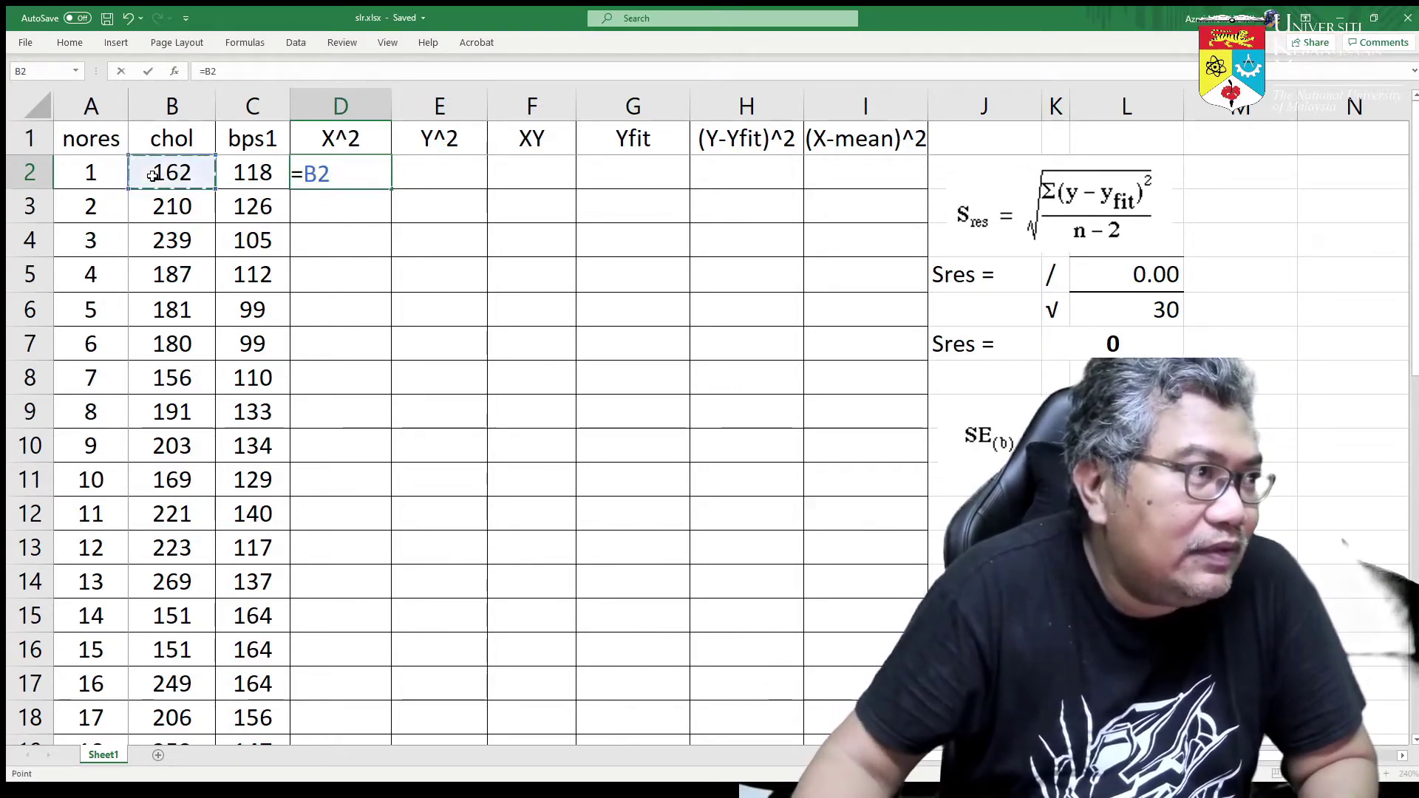
{"action": "type", "text": "^"}
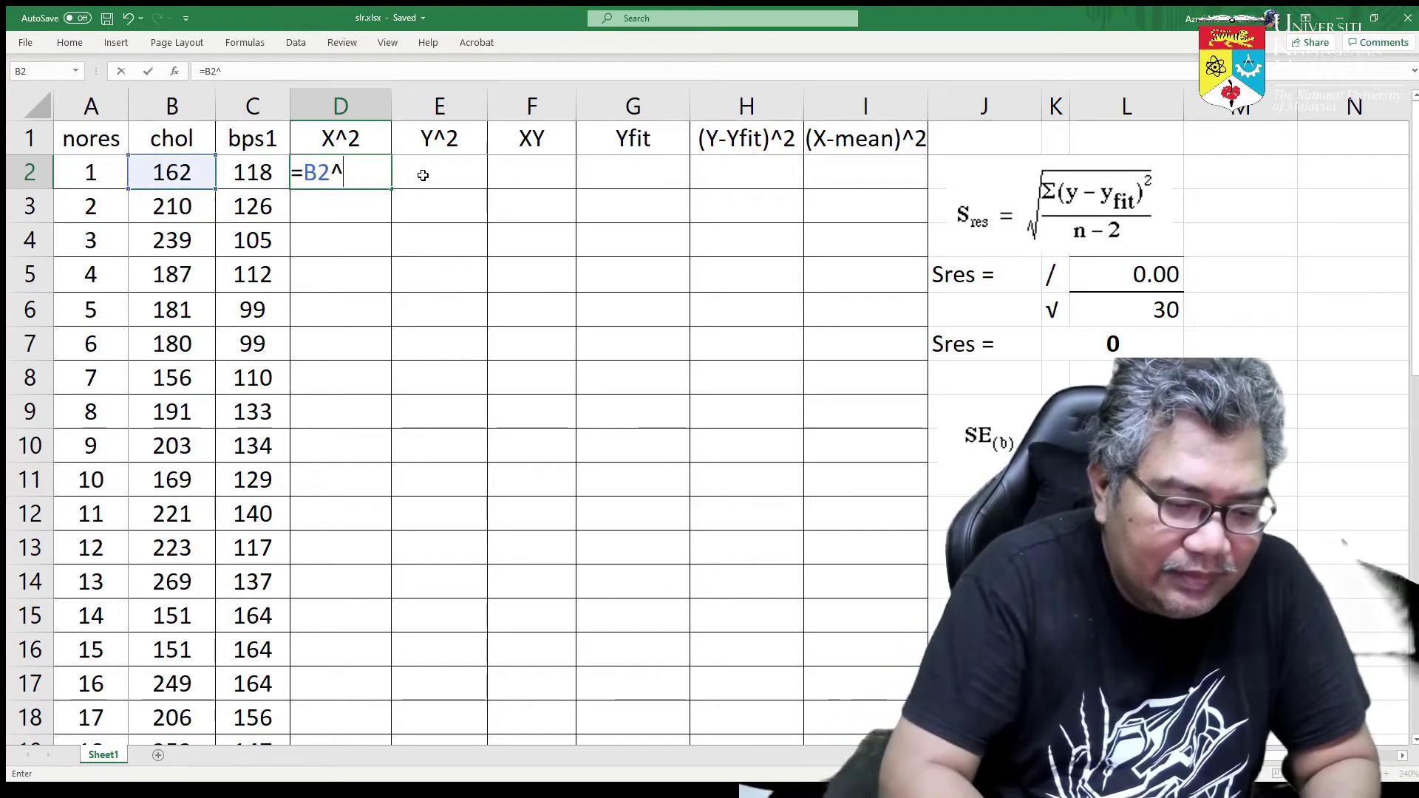
{"action": "type", "text": "2"}
{"action": "key", "text": "Return"}
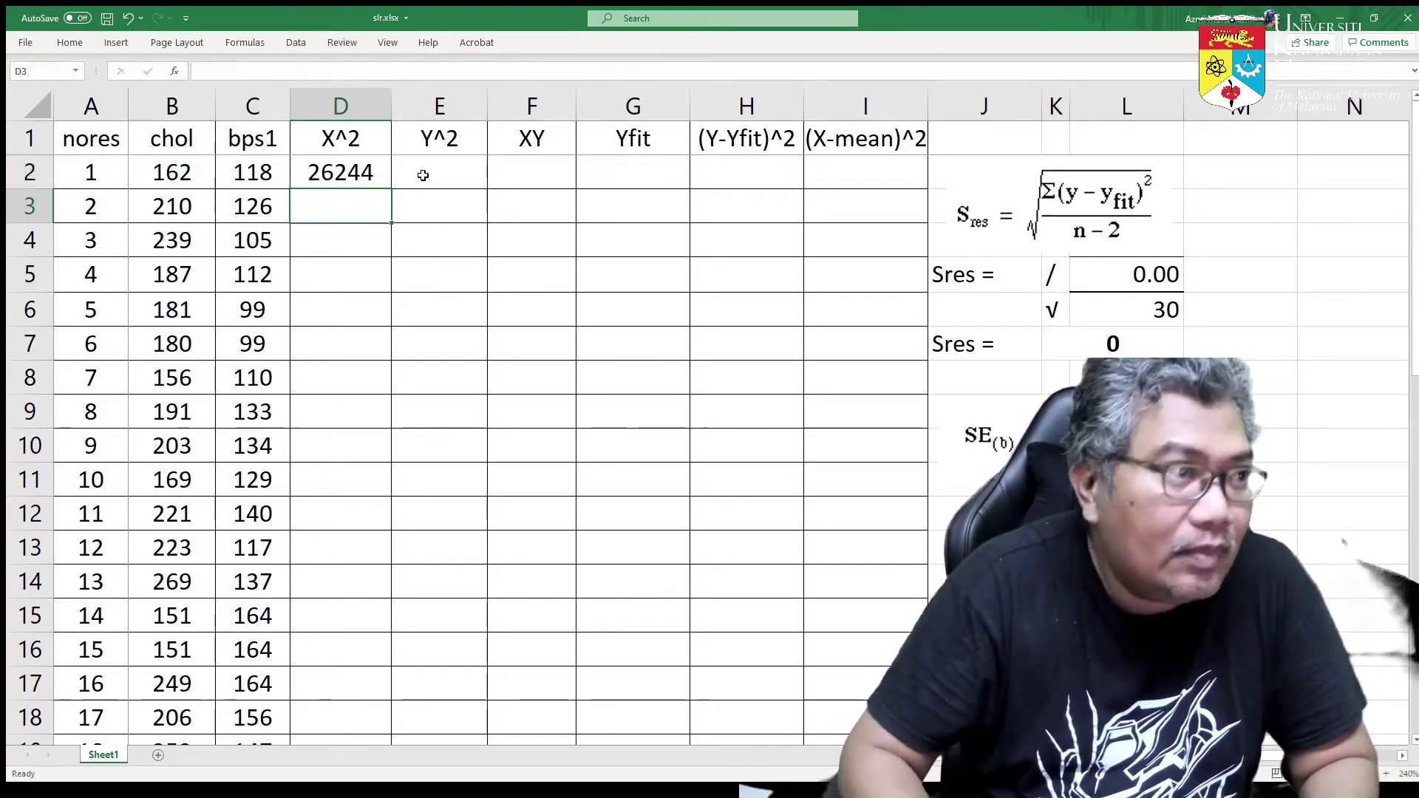
- Enter the formula =C2^2 in cell E2 to square the first bps1 value
{"action": "left_click", "coordinate": [423, 175]}
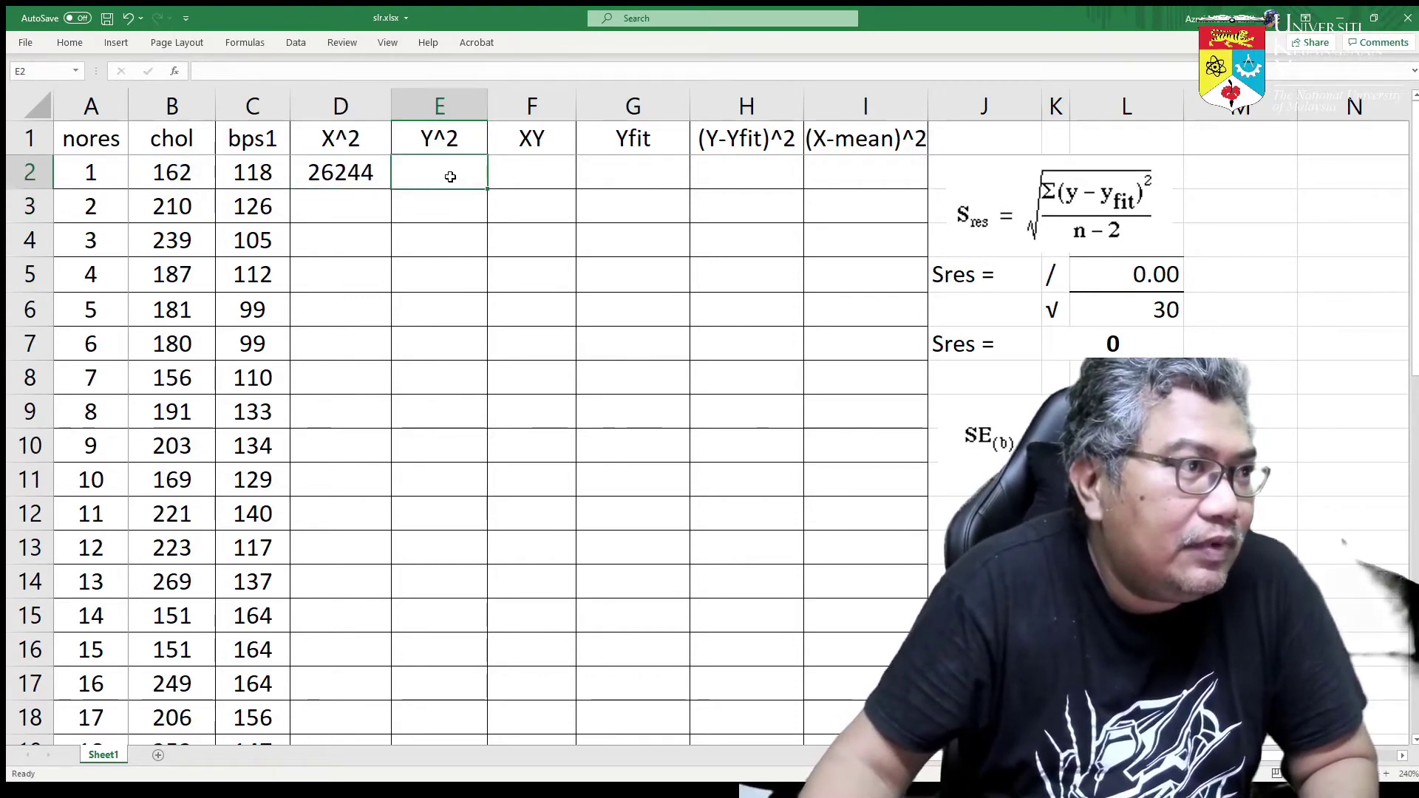
{"action": "type", "text": "="}
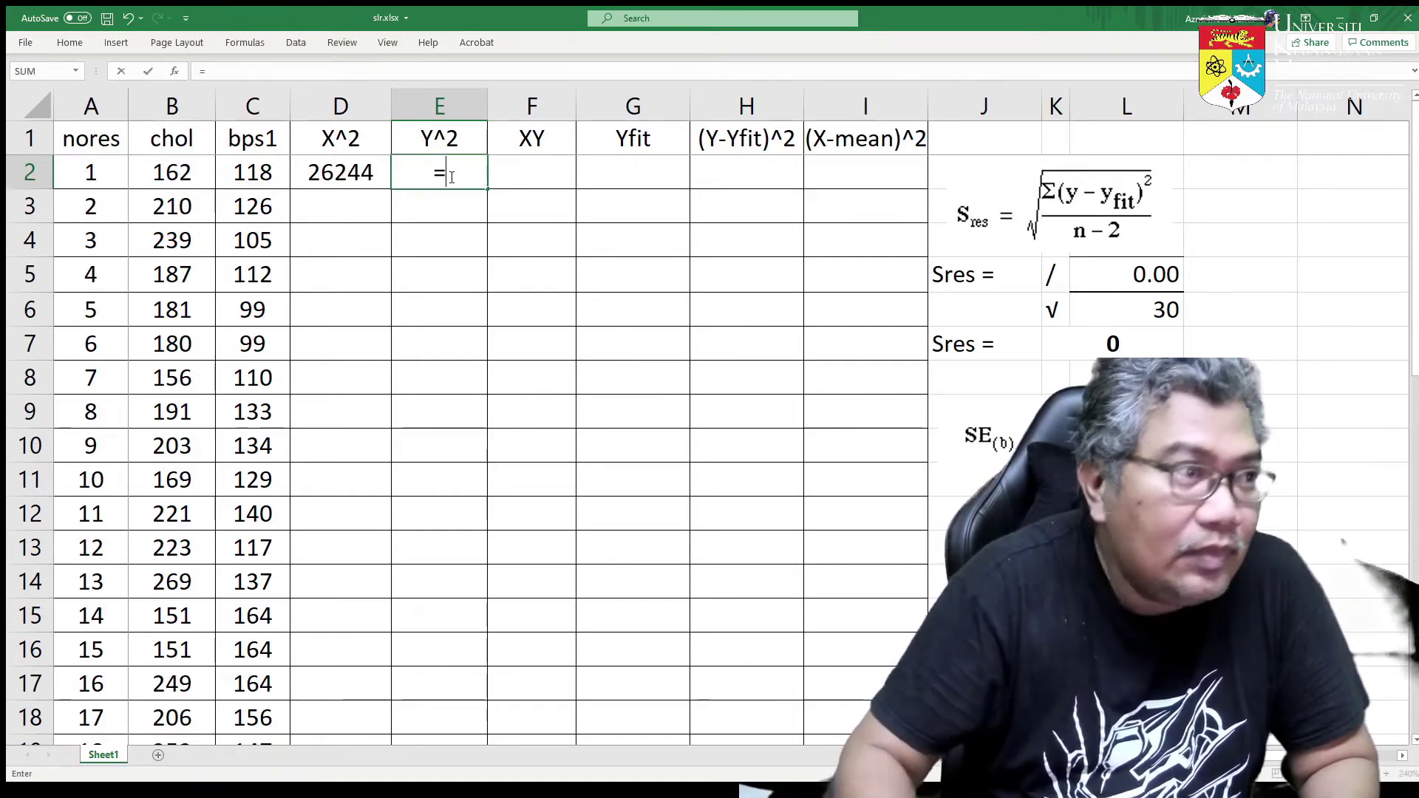
{"action": "left_click", "coordinate": [249, 173]}
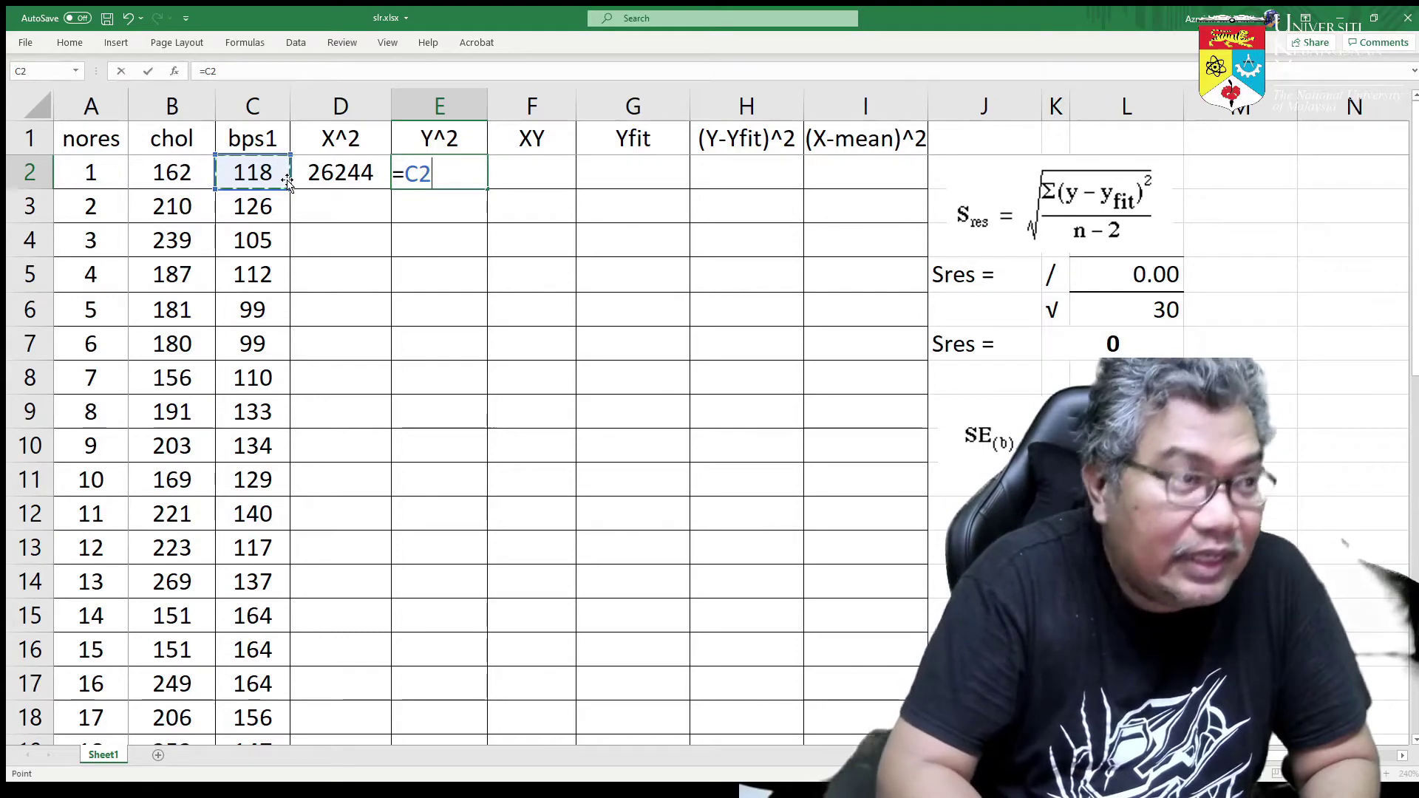
{"action": "type", "text": "^2"}
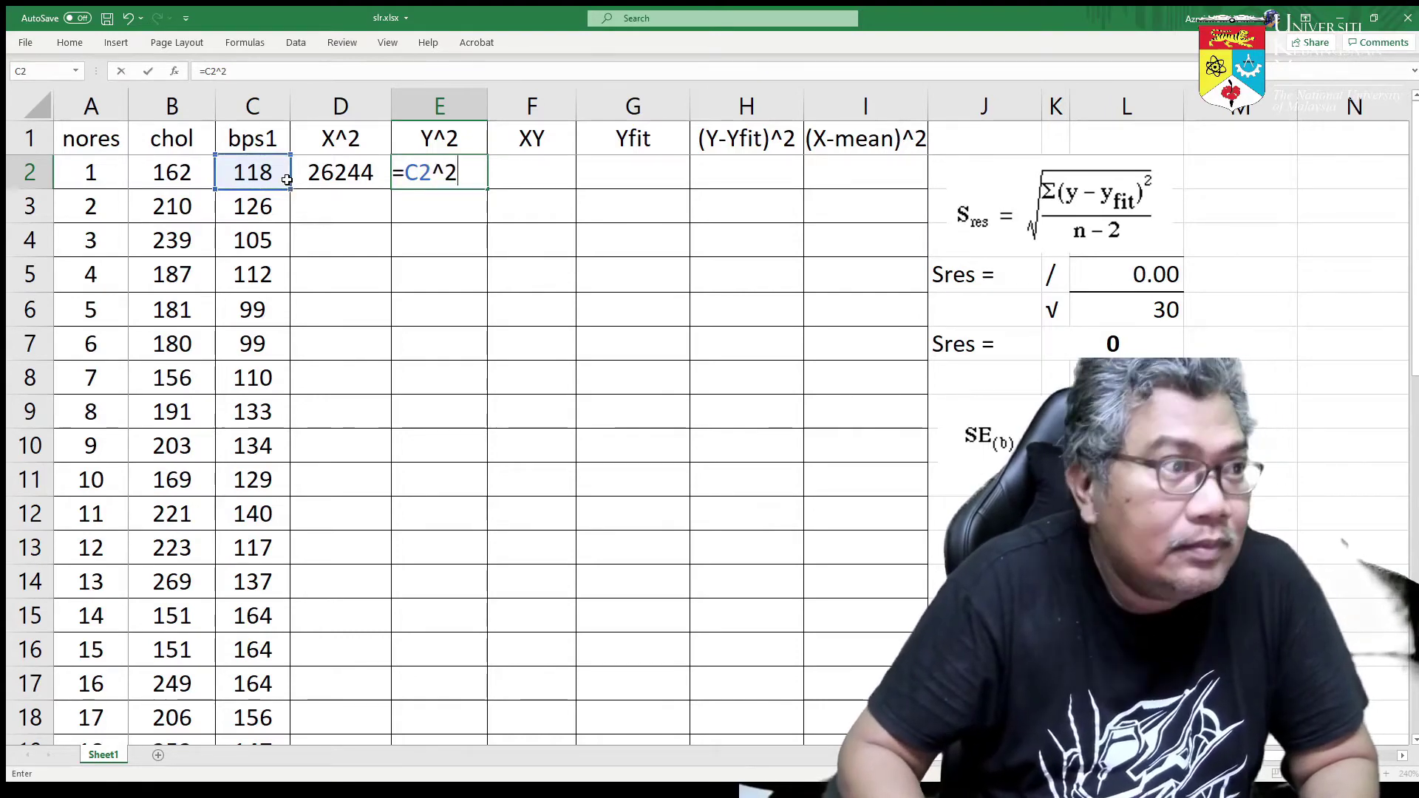
{"action": "key", "text": "Return"}
- Enter the formula =B2*C2 in cell F2 to multiply the first chol and bps1 values
{"action": "left_click", "coordinate": [523, 180]}
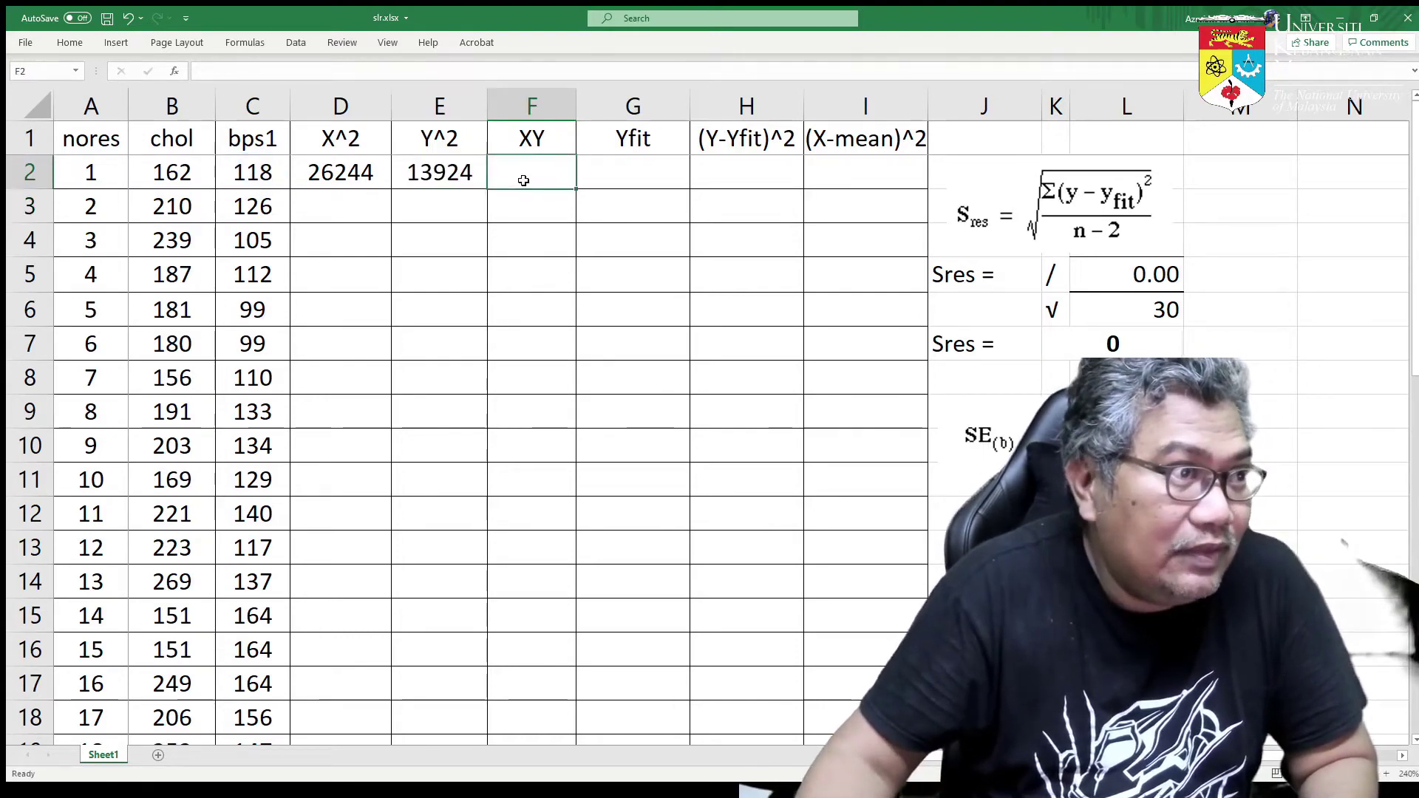
{"action": "type", "text": "="}
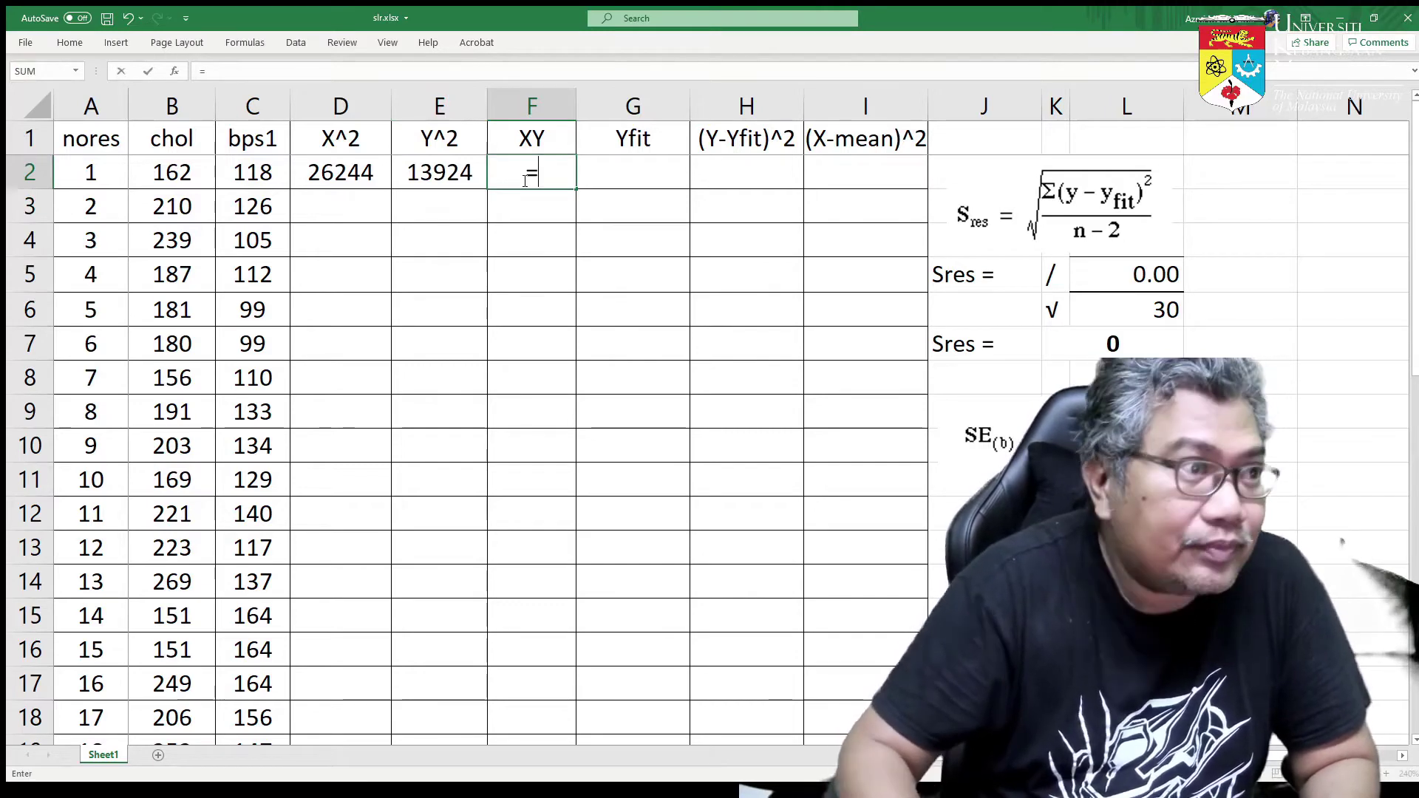
{"action": "left_click", "coordinate": [174, 172]}
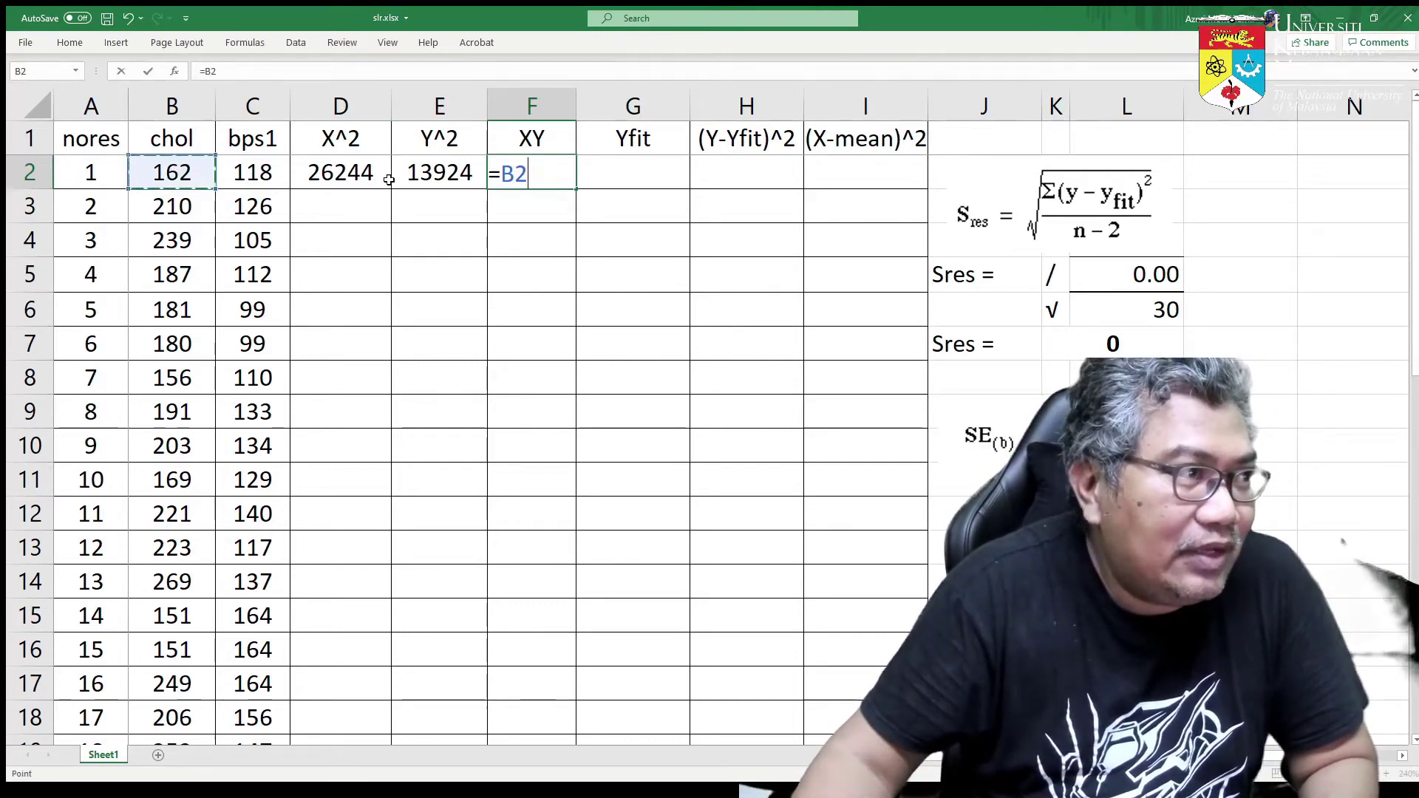
{"action": "type", "text": "*"}
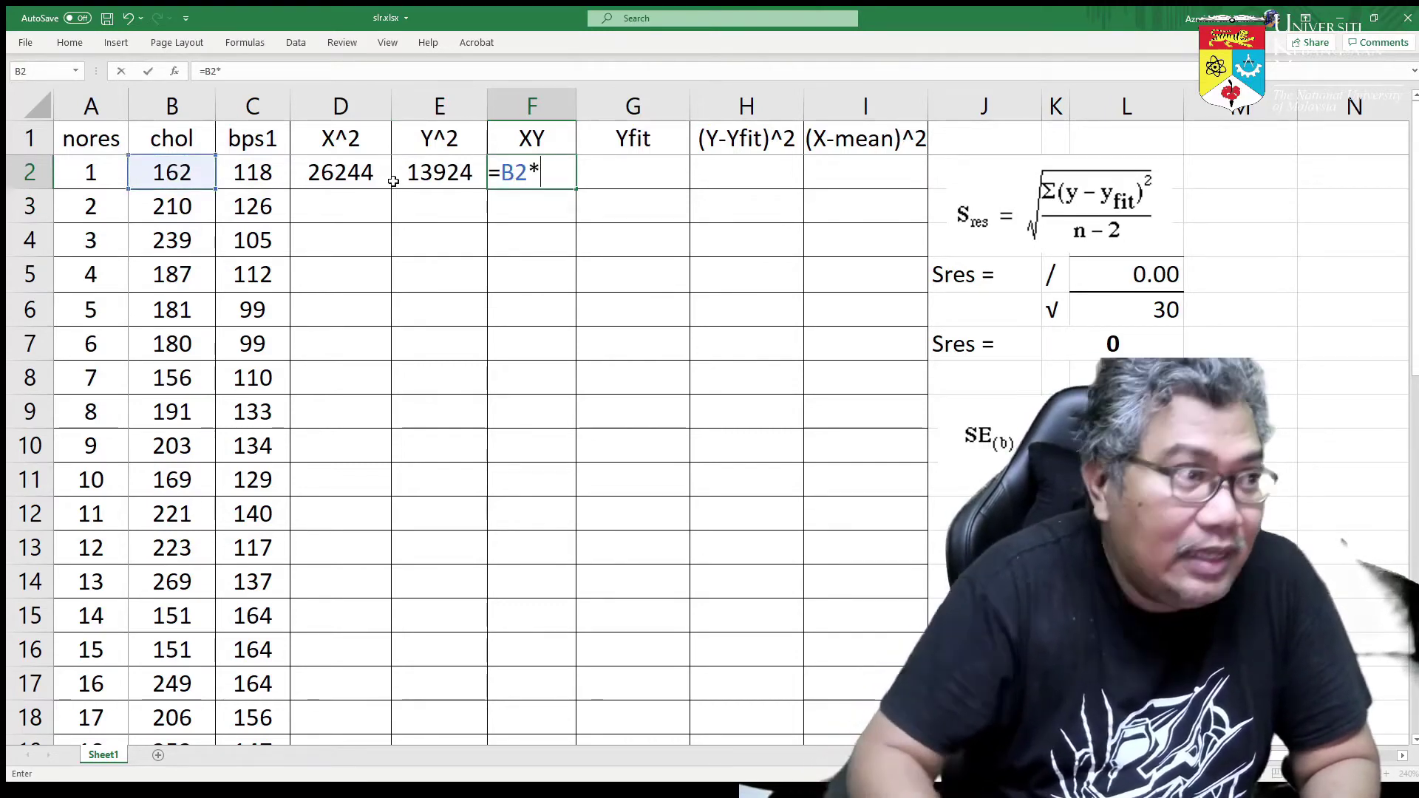
{"action": "left_click", "coordinate": [254, 172]}
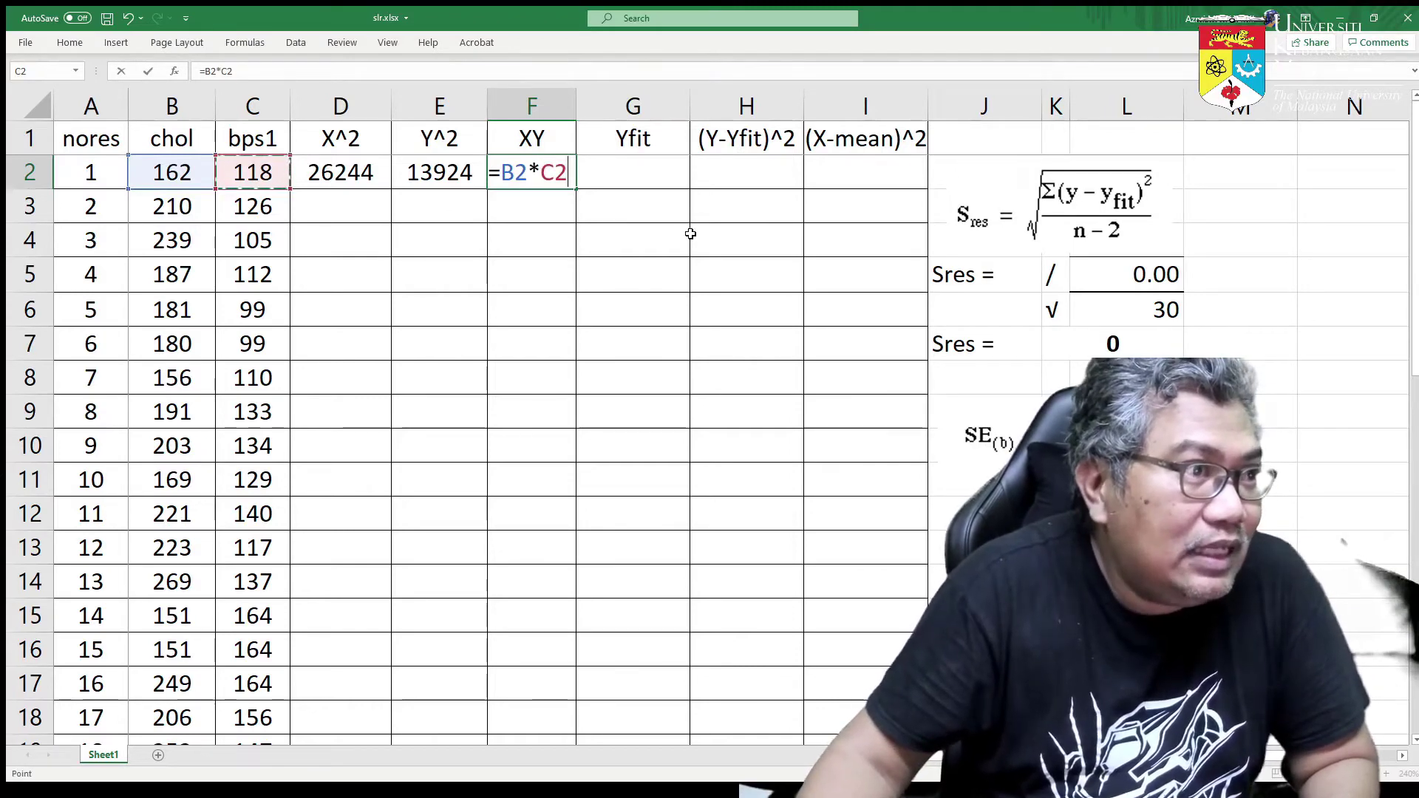
{"action": "key", "text": "Return"}
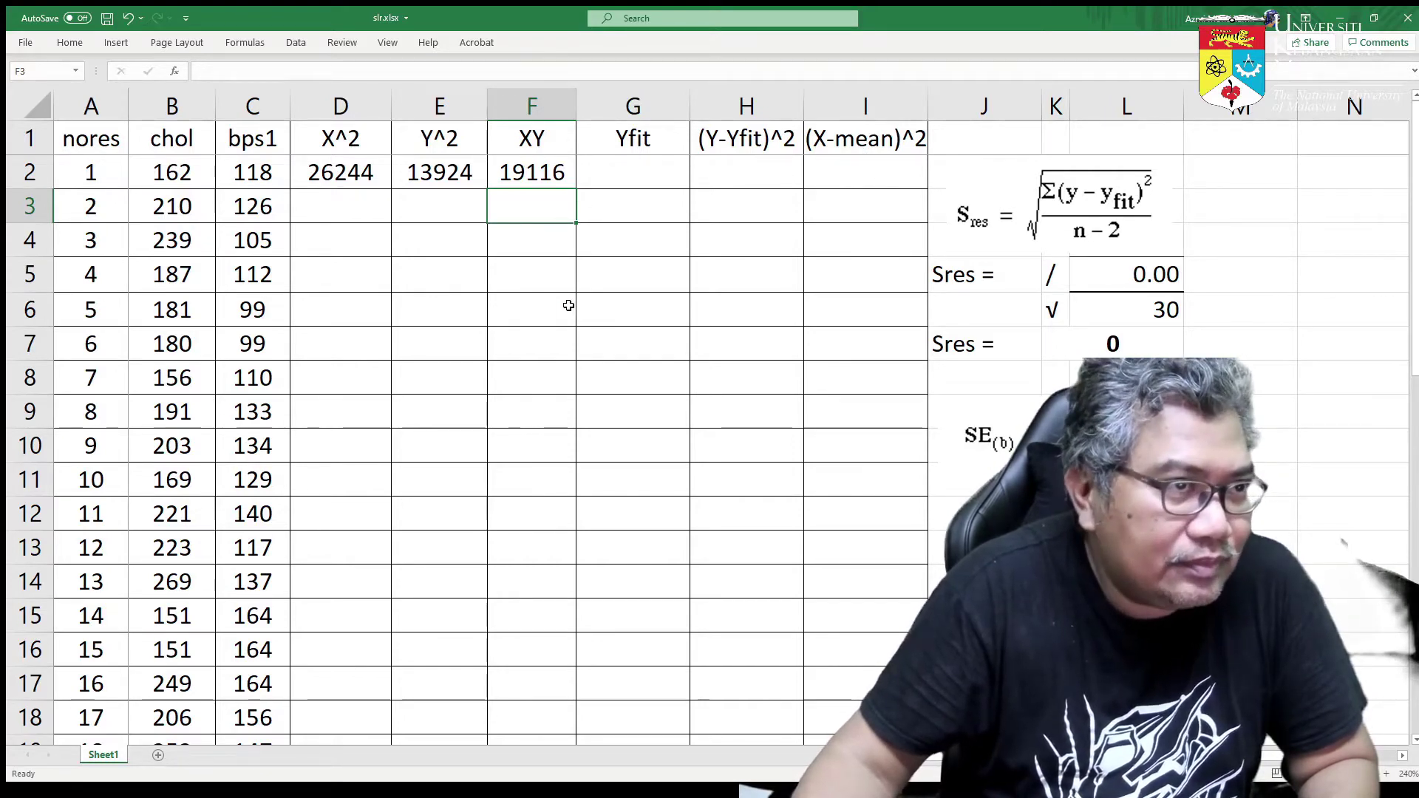
- Fill the X^2, Y^2 and XY formulas from D2:F2 down to row 33 and check the filled columns
{"action": "scroll", "coordinate": [488, 326], "scroll_direction": "down", "scroll_amount": 1}
{"action": "scroll", "coordinate": [429, 274], "scroll_direction": "up", "scroll_amount": 1}
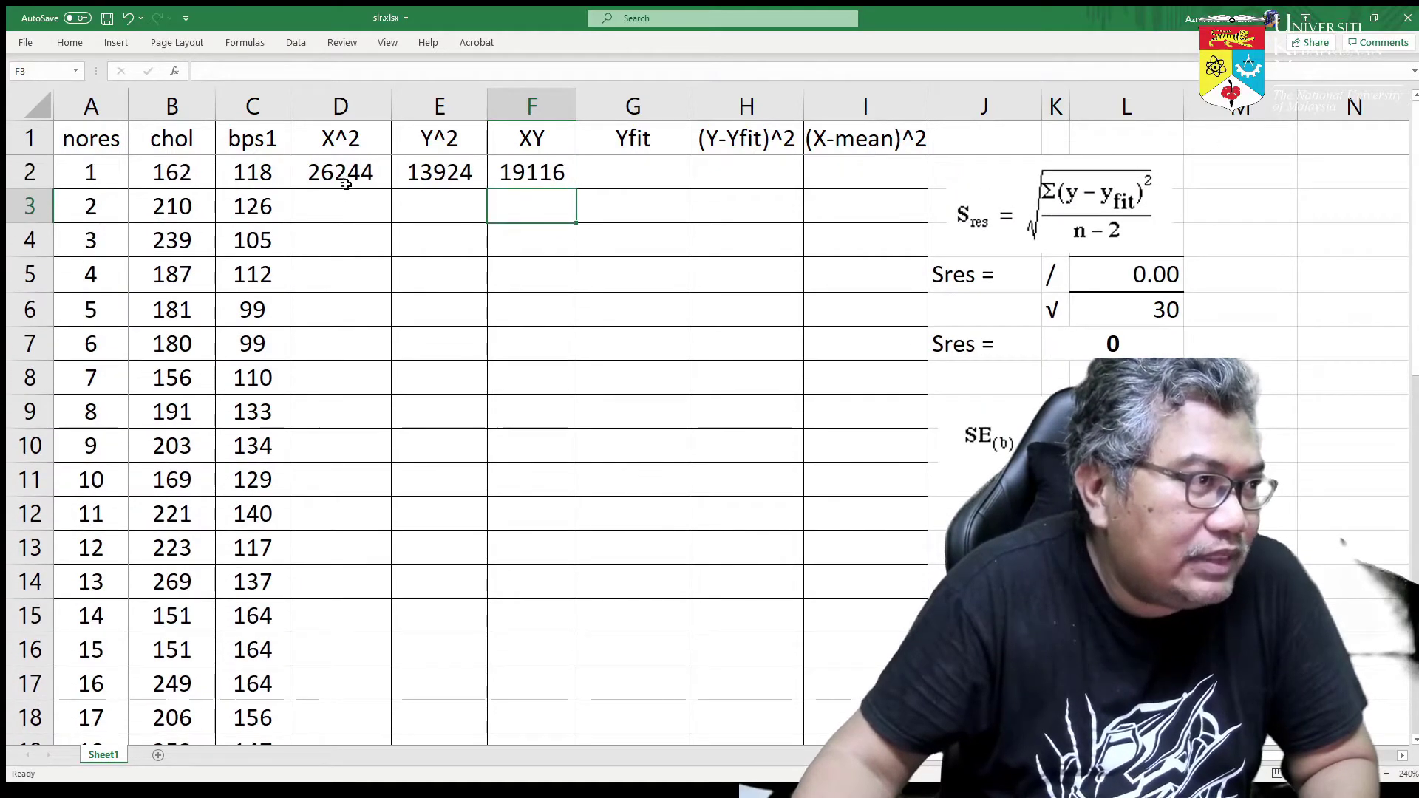
{"action": "left_click_drag", "start_coordinate": [345, 184], "coordinate": [551, 669]}
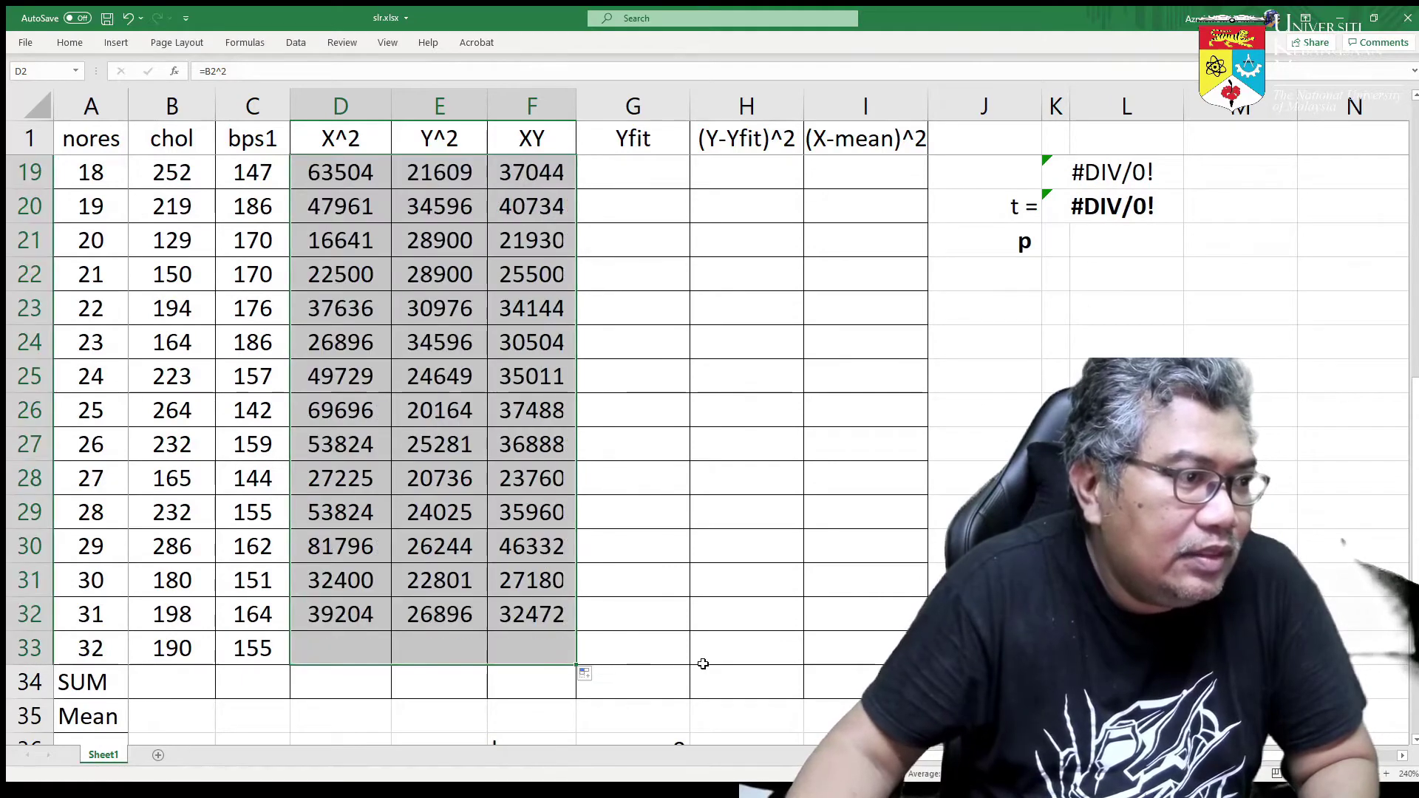
{"action": "left_click", "coordinate": [688, 609]}
{"action": "scroll", "coordinate": [485, 521], "scroll_direction": "up", "scroll_amount": 6}
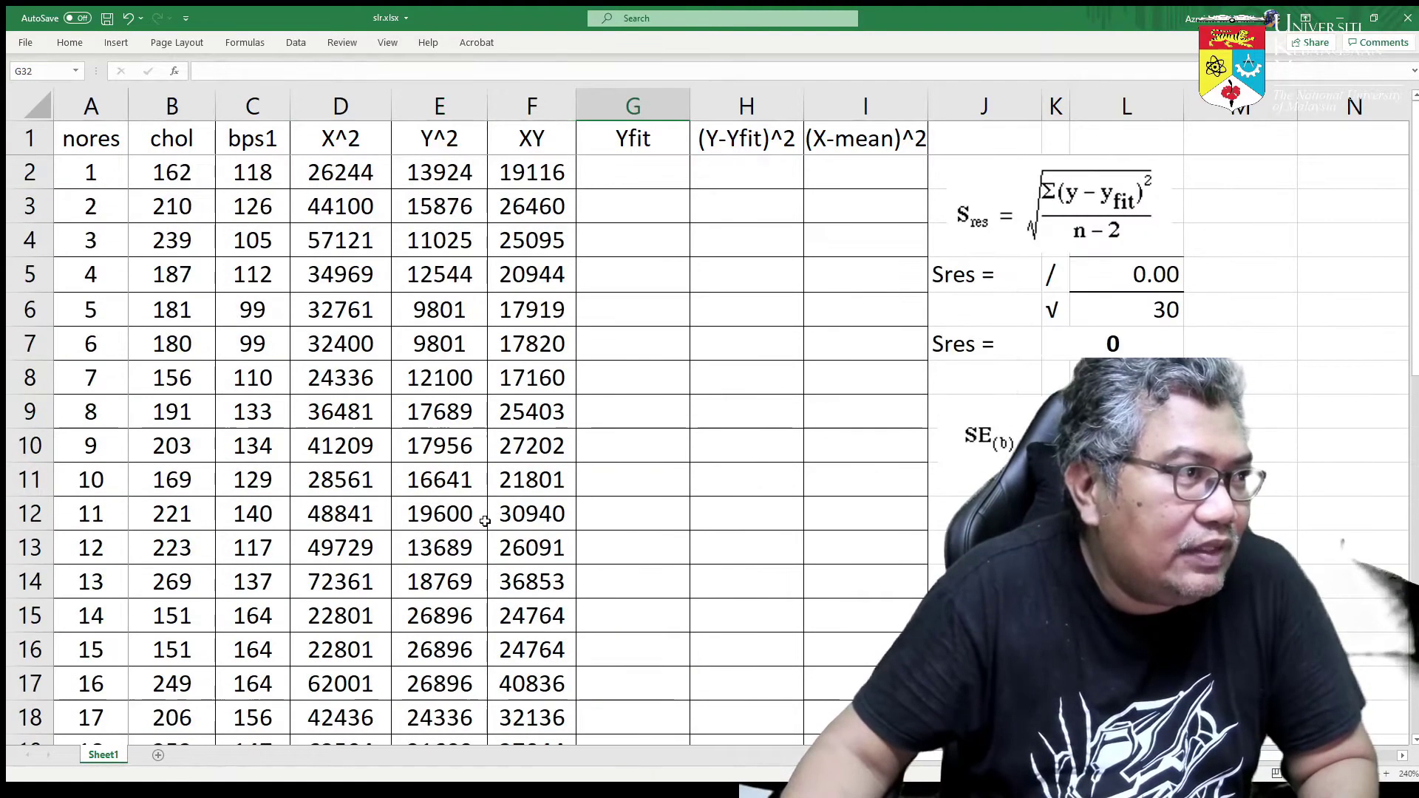
{"action": "scroll", "coordinate": [485, 521], "scroll_direction": "down", "scroll_amount": 9}
{"action": "scroll", "coordinate": [483, 541], "scroll_direction": "up", "scroll_amount": 3}
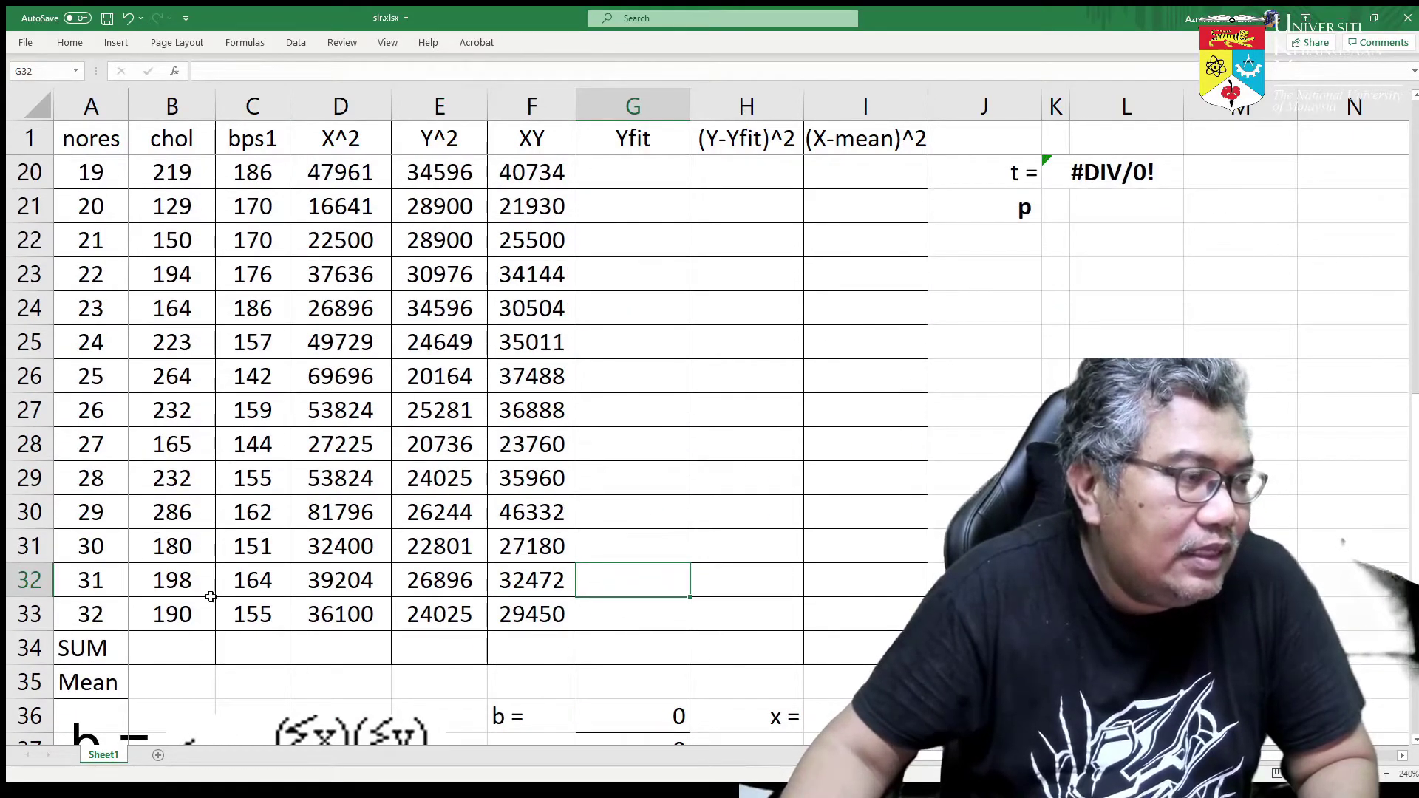
- Total the chol values B2:B33 with AutoSum in the SUM row, cell B34
{"action": "scroll", "coordinate": [210, 596], "scroll_direction": "up", "scroll_amount": 6}
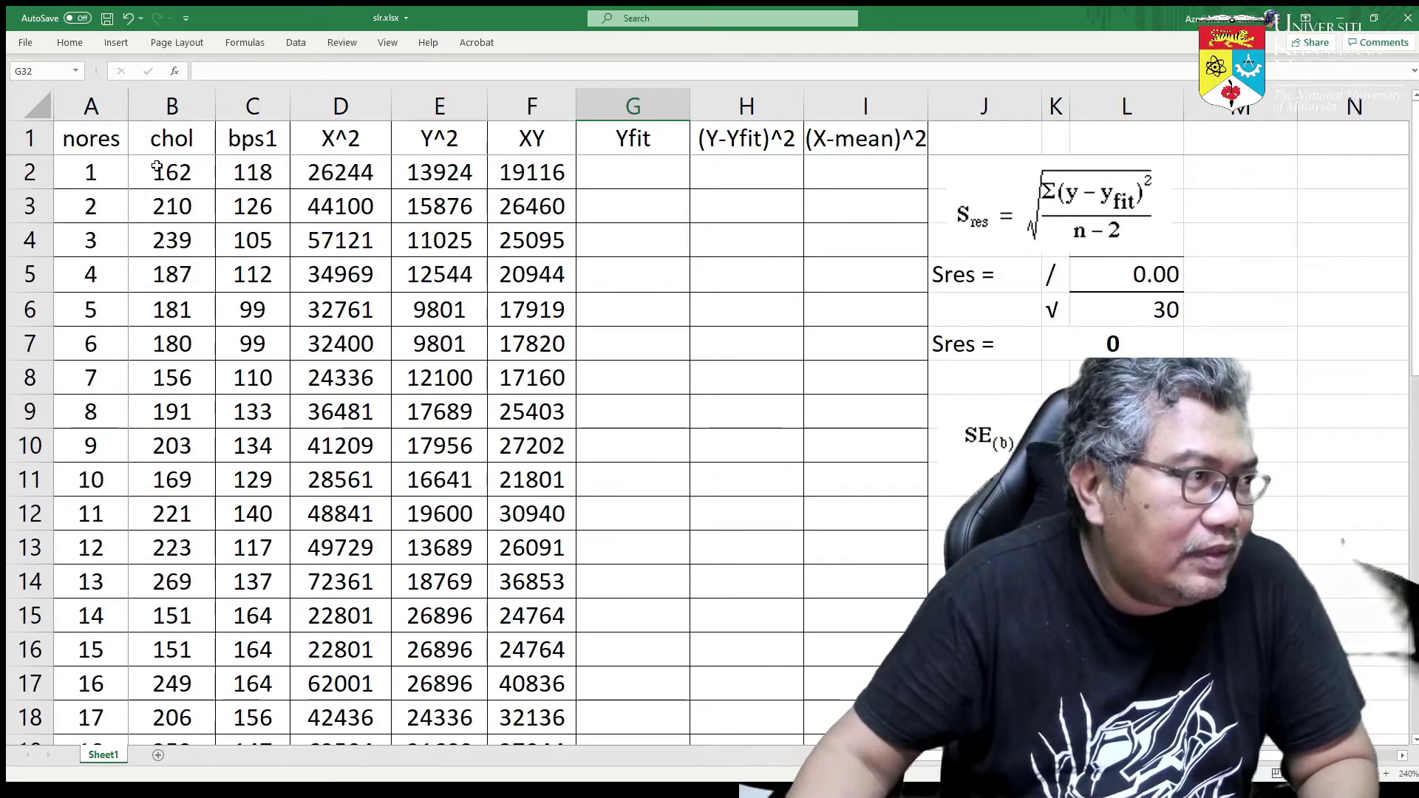
{"action": "left_click_drag", "start_coordinate": [157, 167], "coordinate": [184, 610]}
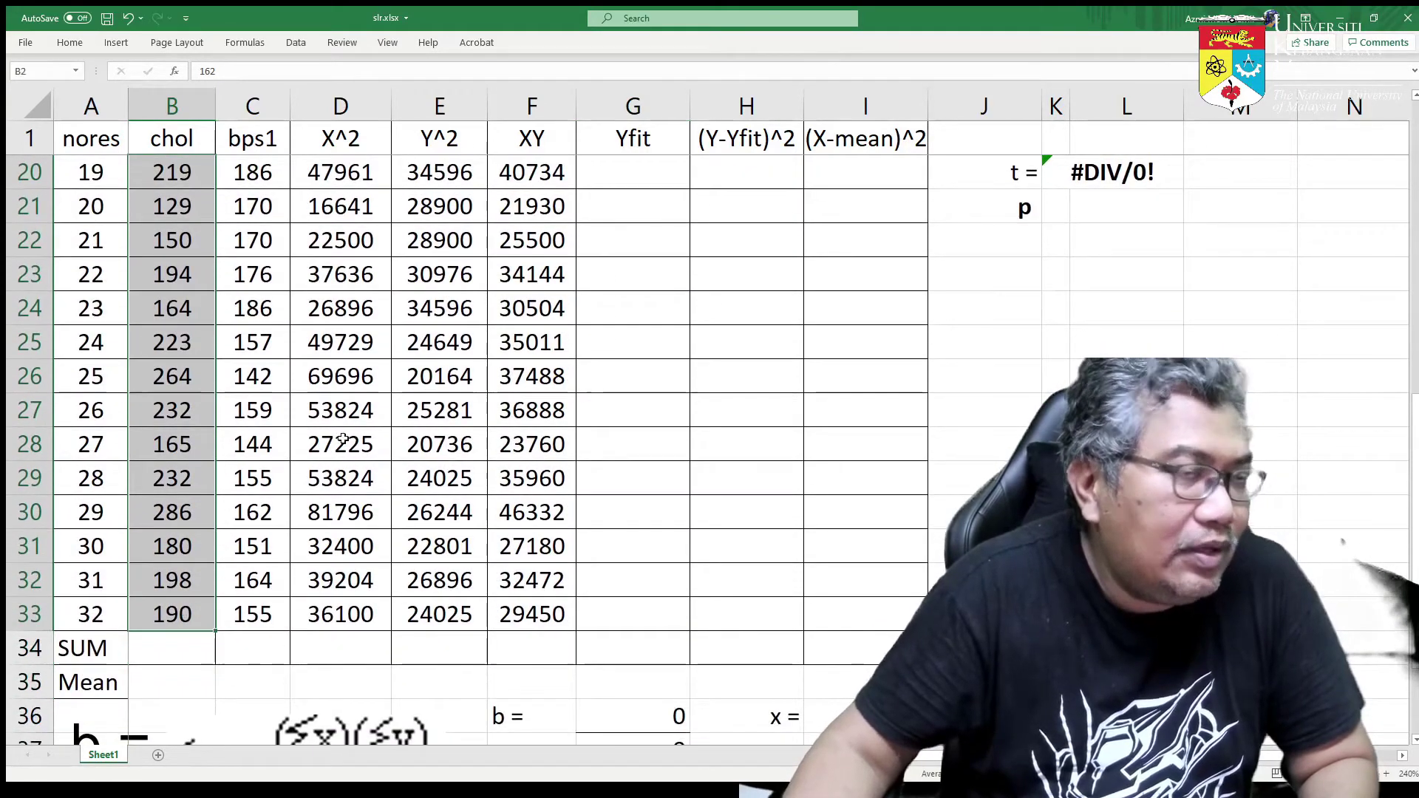
{"action": "left_click", "coordinate": [1414, 71]}
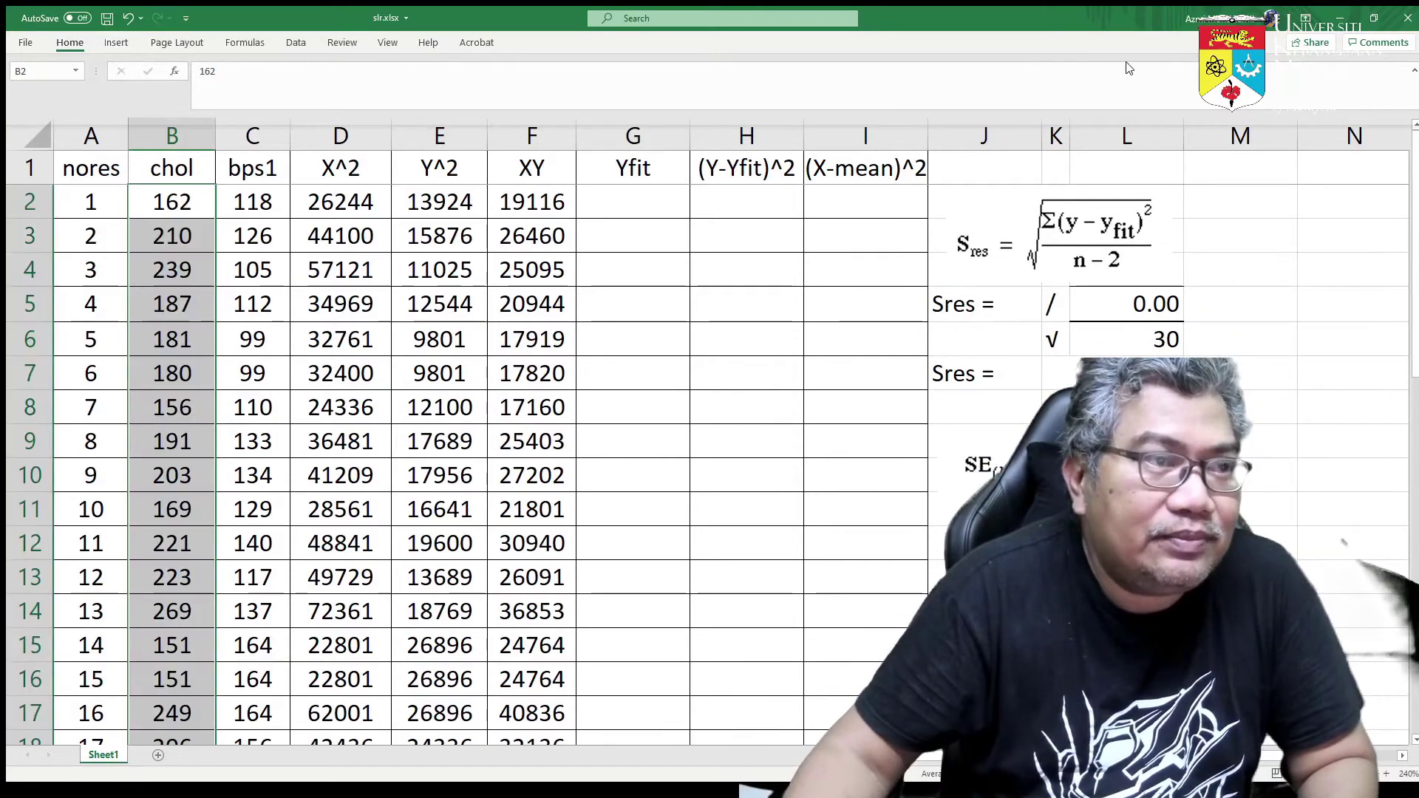
{"action": "scroll", "coordinate": [902, 370], "scroll_direction": "down", "scroll_amount": 6}
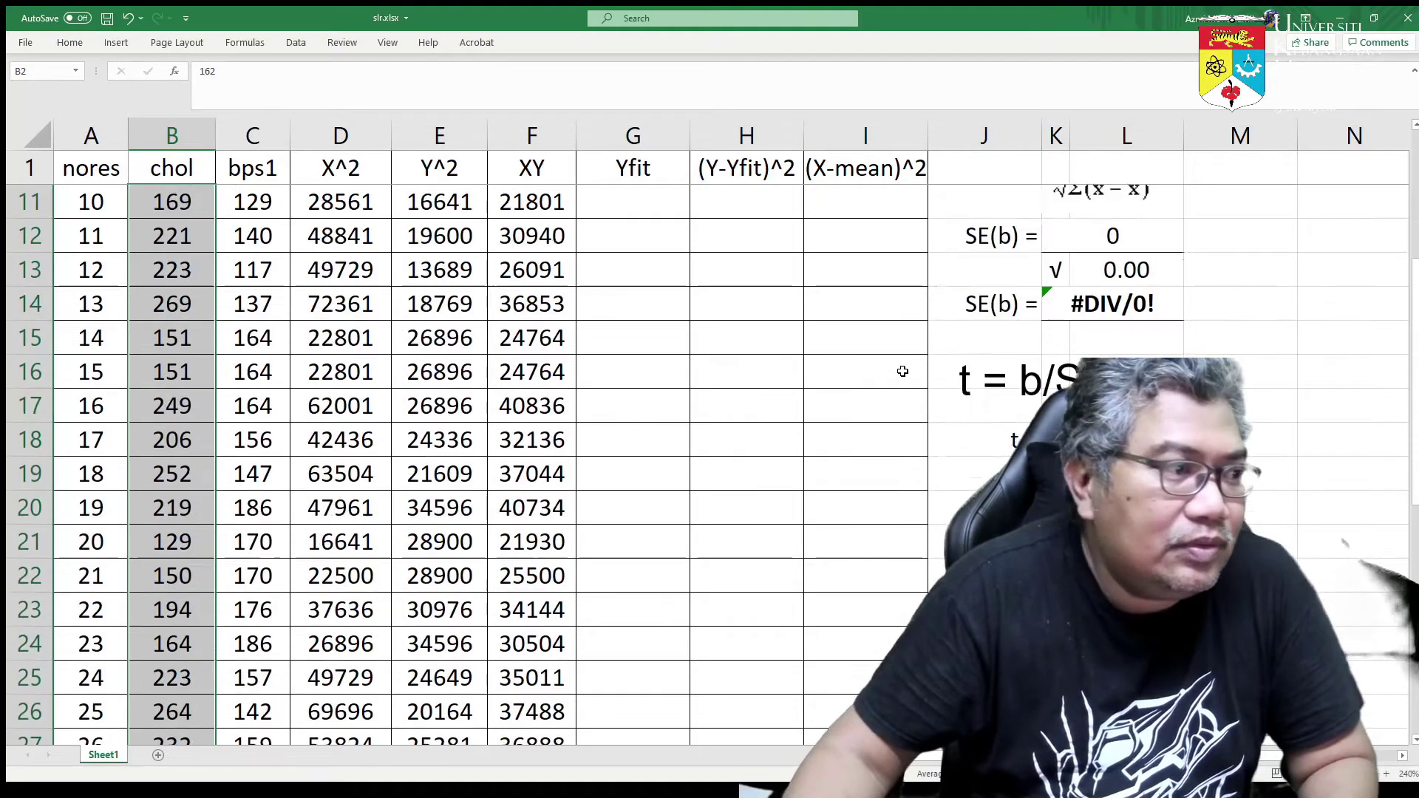
{"action": "scroll", "coordinate": [903, 373], "scroll_direction": "down", "scroll_amount": 5}
{"action": "scroll", "coordinate": [898, 373], "scroll_direction": "up", "scroll_amount": 1}
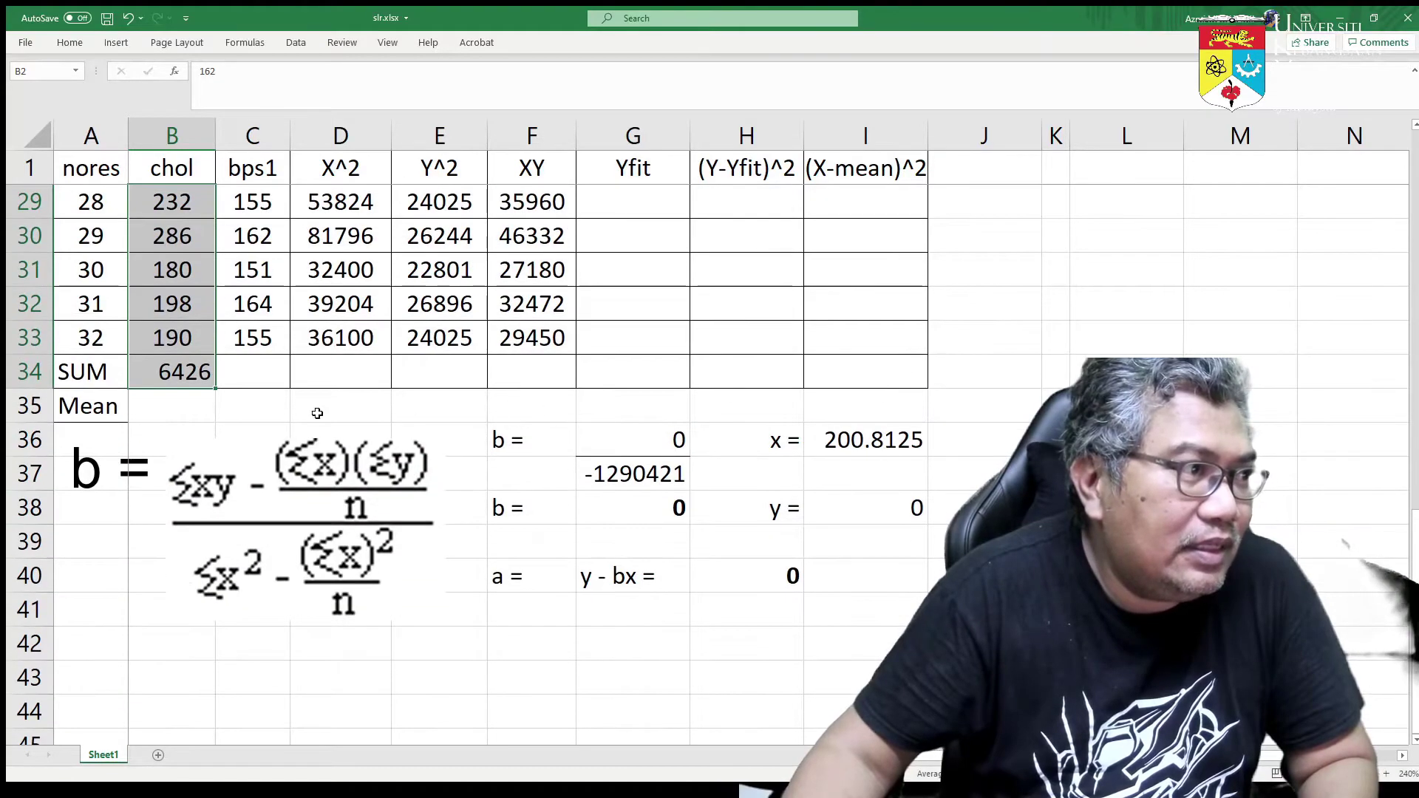
{"action": "scroll", "coordinate": [1022, 263], "scroll_direction": "up", "scroll_amount": 3}
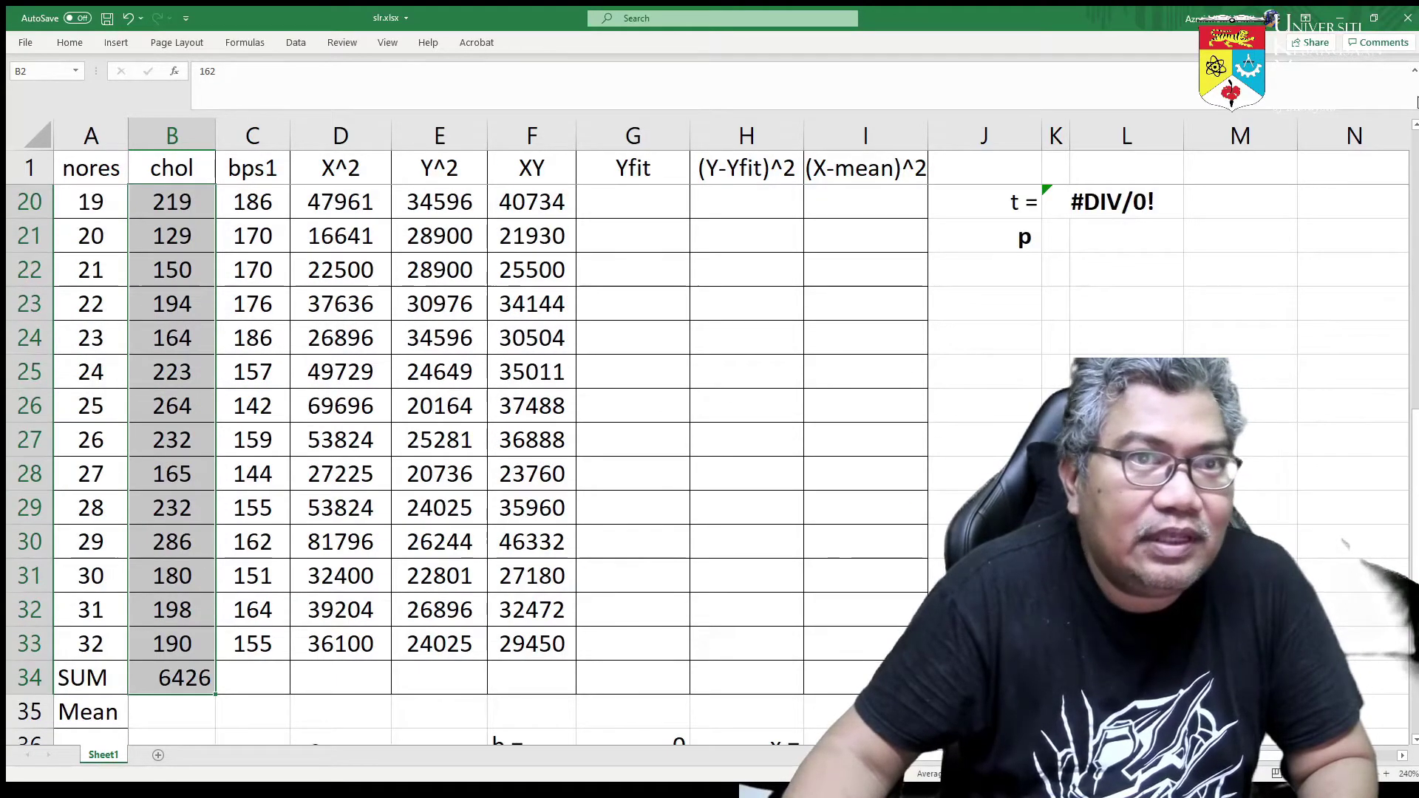
{"action": "left_click", "coordinate": [1414, 71]}
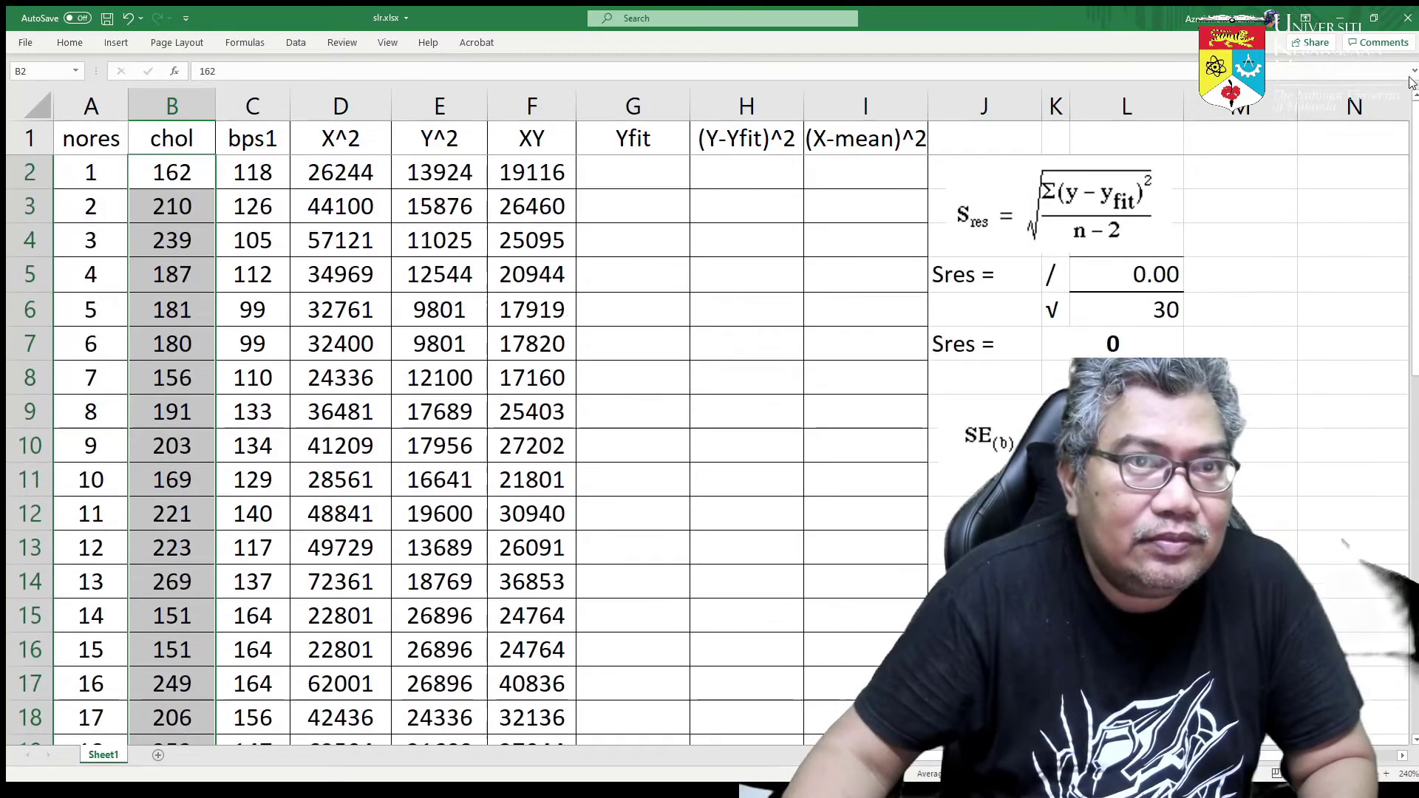
- Fill the sum formula from B34 across to F34 to total the bps1, X^2, Y^2 and XY columns
{"action": "scroll", "coordinate": [958, 327], "scroll_direction": "down", "scroll_amount": 1}
{"action": "scroll", "coordinate": [957, 333], "scroll_direction": "down", "scroll_amount": 9}
{"action": "scroll", "coordinate": [957, 336], "scroll_direction": "up", "scroll_amount": 1}
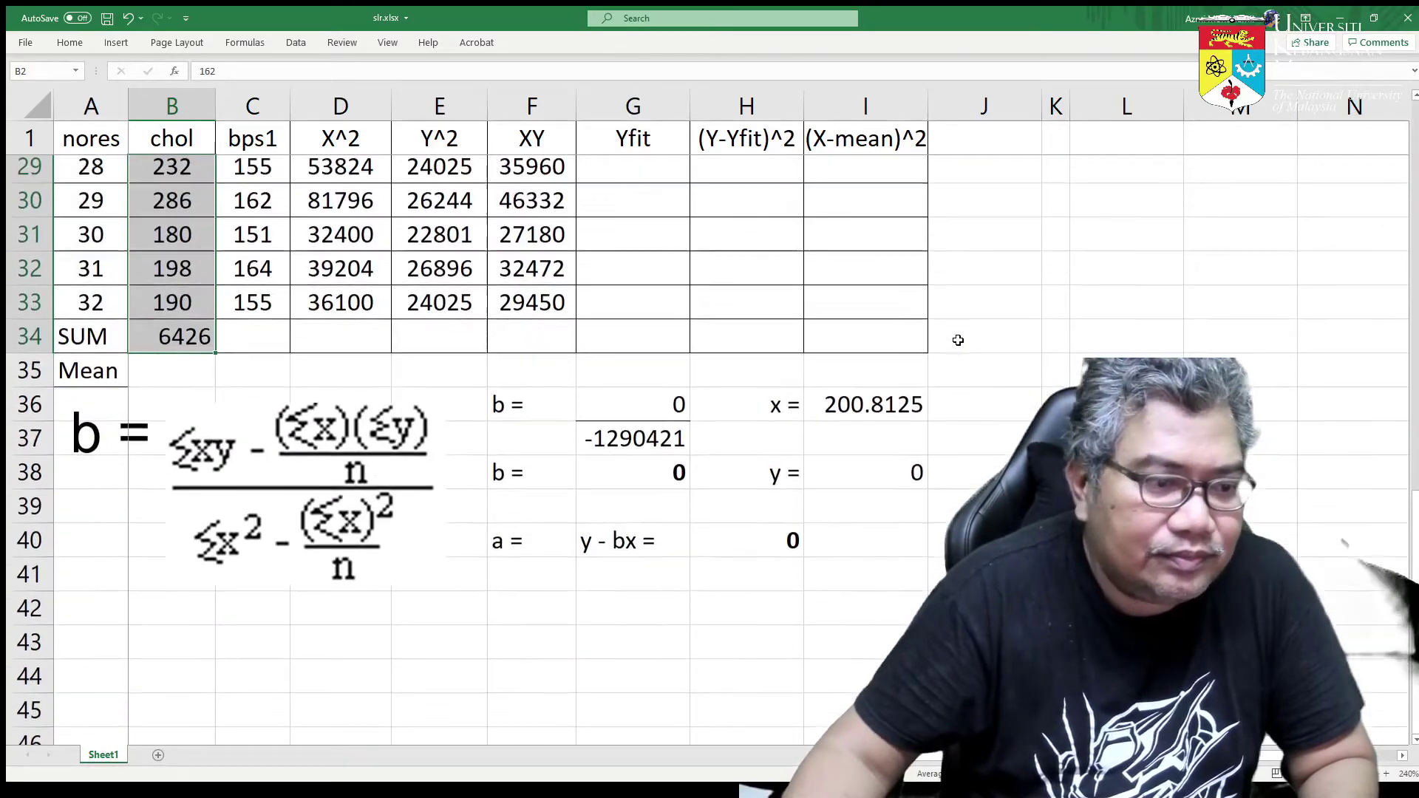
{"action": "left_click", "coordinate": [171, 352]}
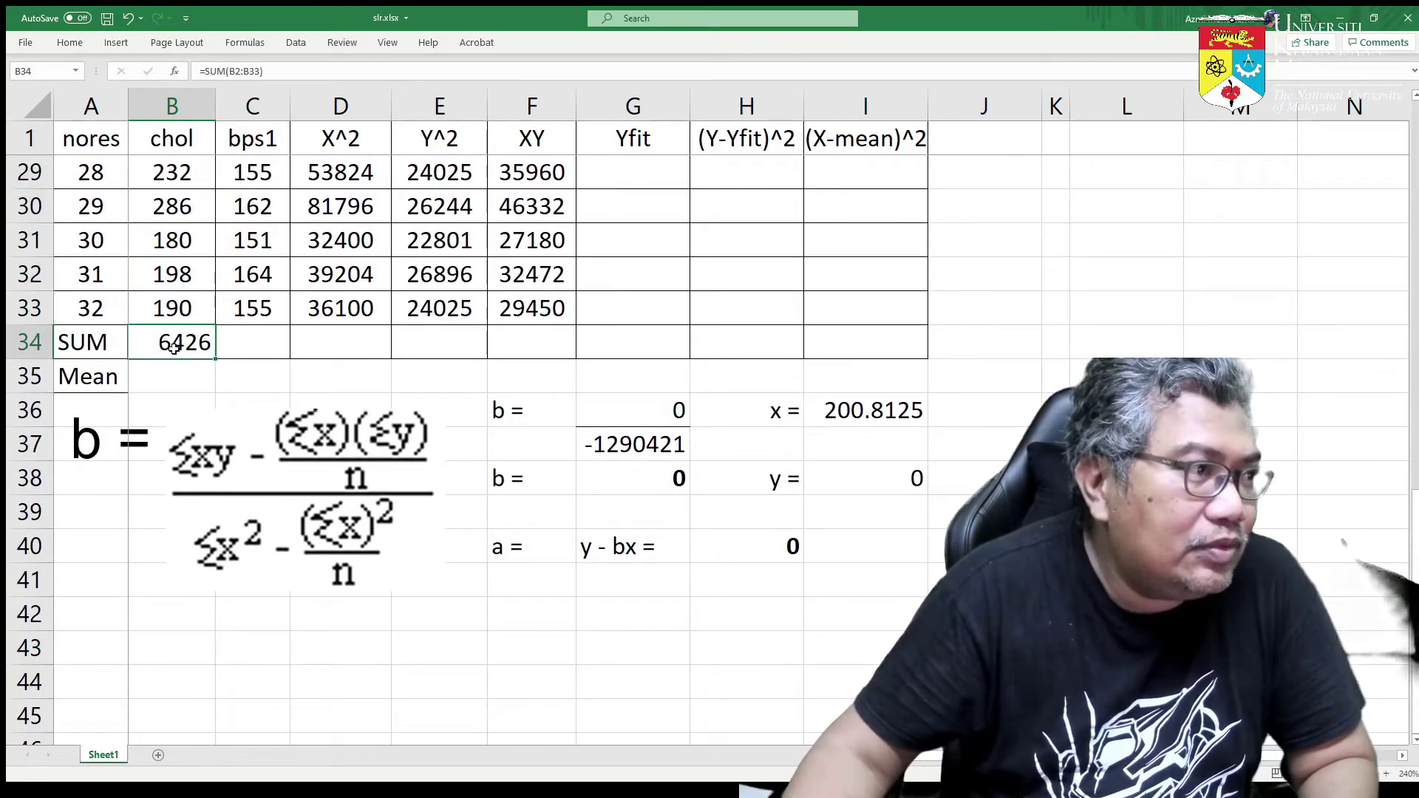
{"action": "left_click_drag", "start_coordinate": [213, 358], "coordinate": [565, 342]}
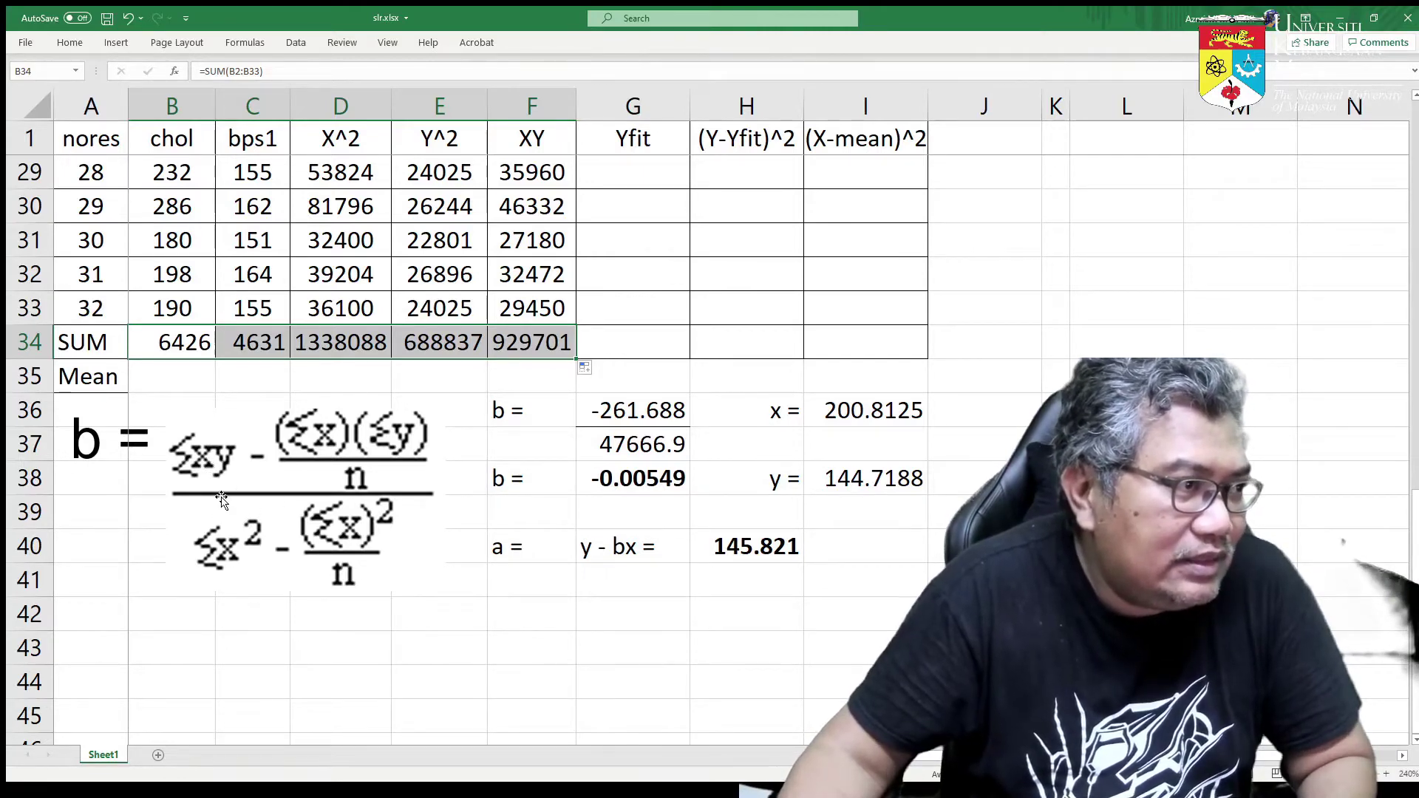
- Enter the labels sum x, sum y and sum x2 in cells A42 to A44 below the slope formula picture
{"action": "left_click", "coordinate": [103, 613]}
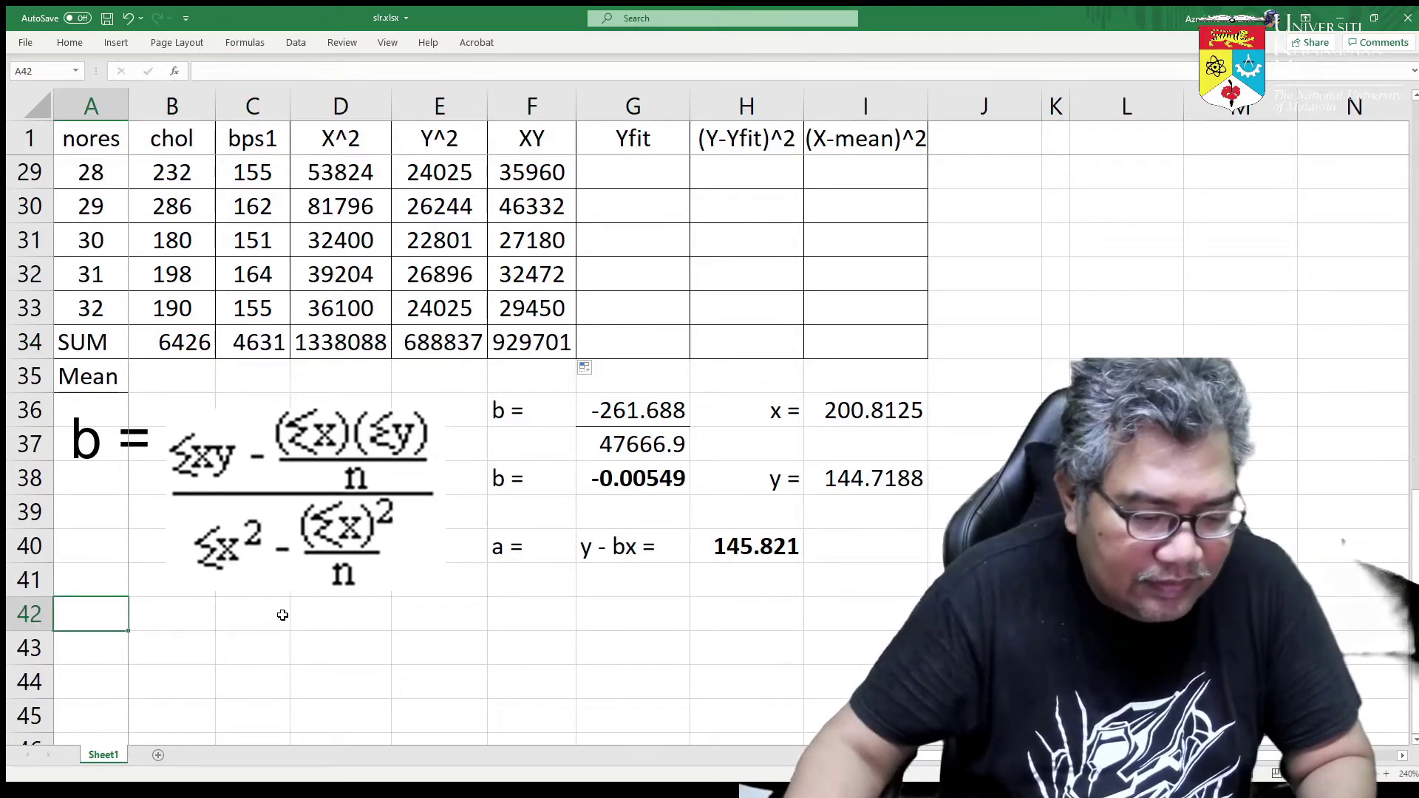
{"action": "type", "text": "sum"}
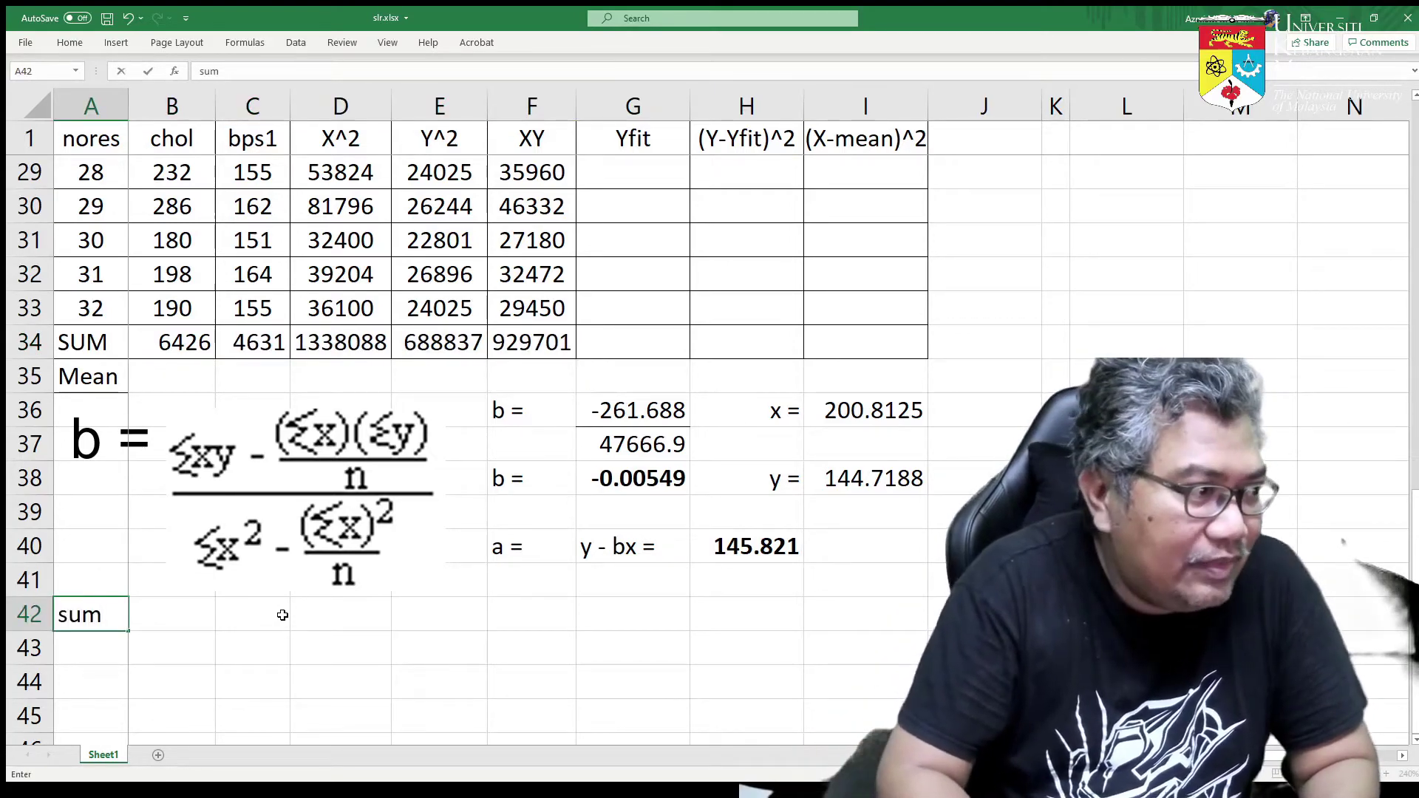
{"action": "type", "text": " x"}
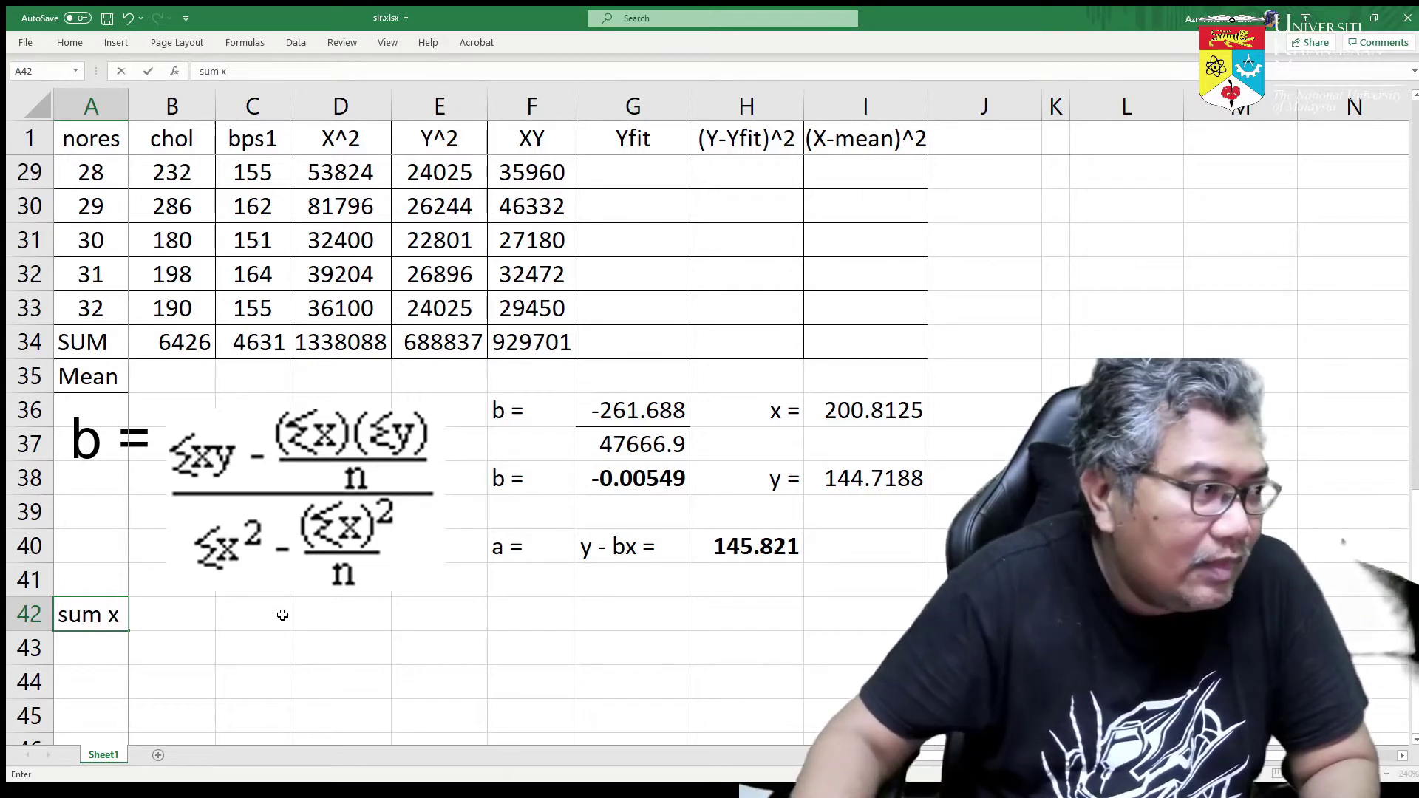
{"action": "left_click", "coordinate": [83, 651]}
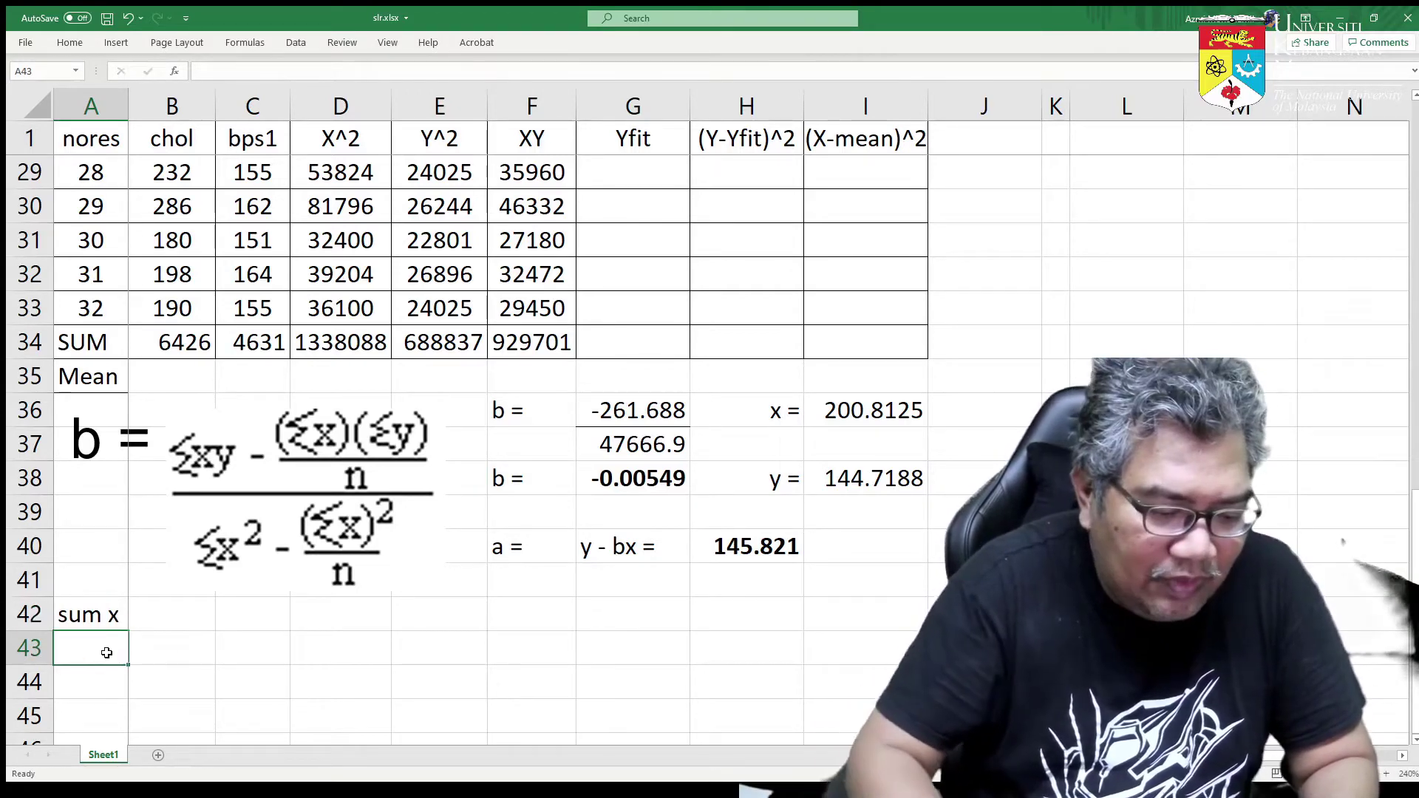
{"action": "type", "text": "sum y"}
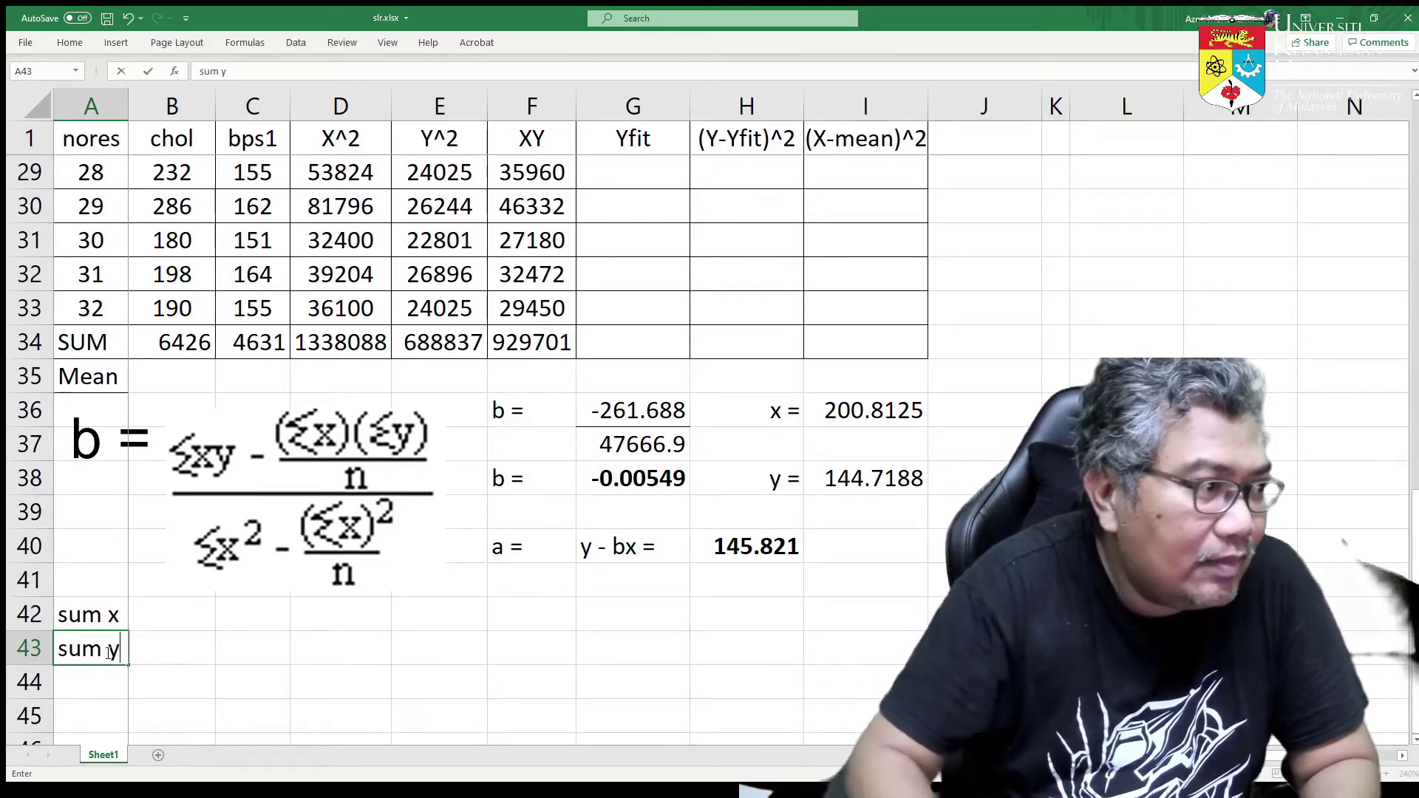
{"action": "left_click", "coordinate": [65, 690]}
{"action": "type", "text": "sum"}
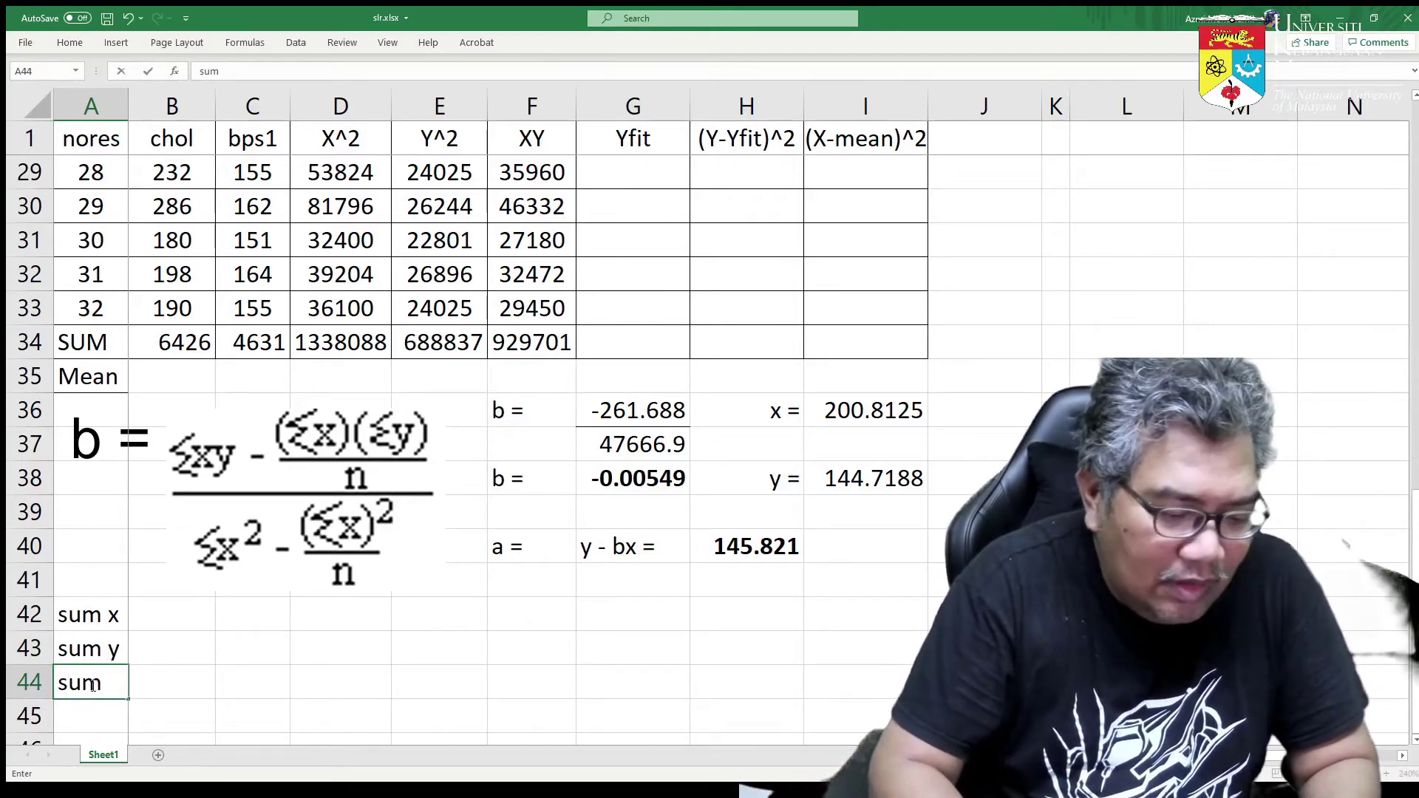
{"action": "type", "text": " x"}
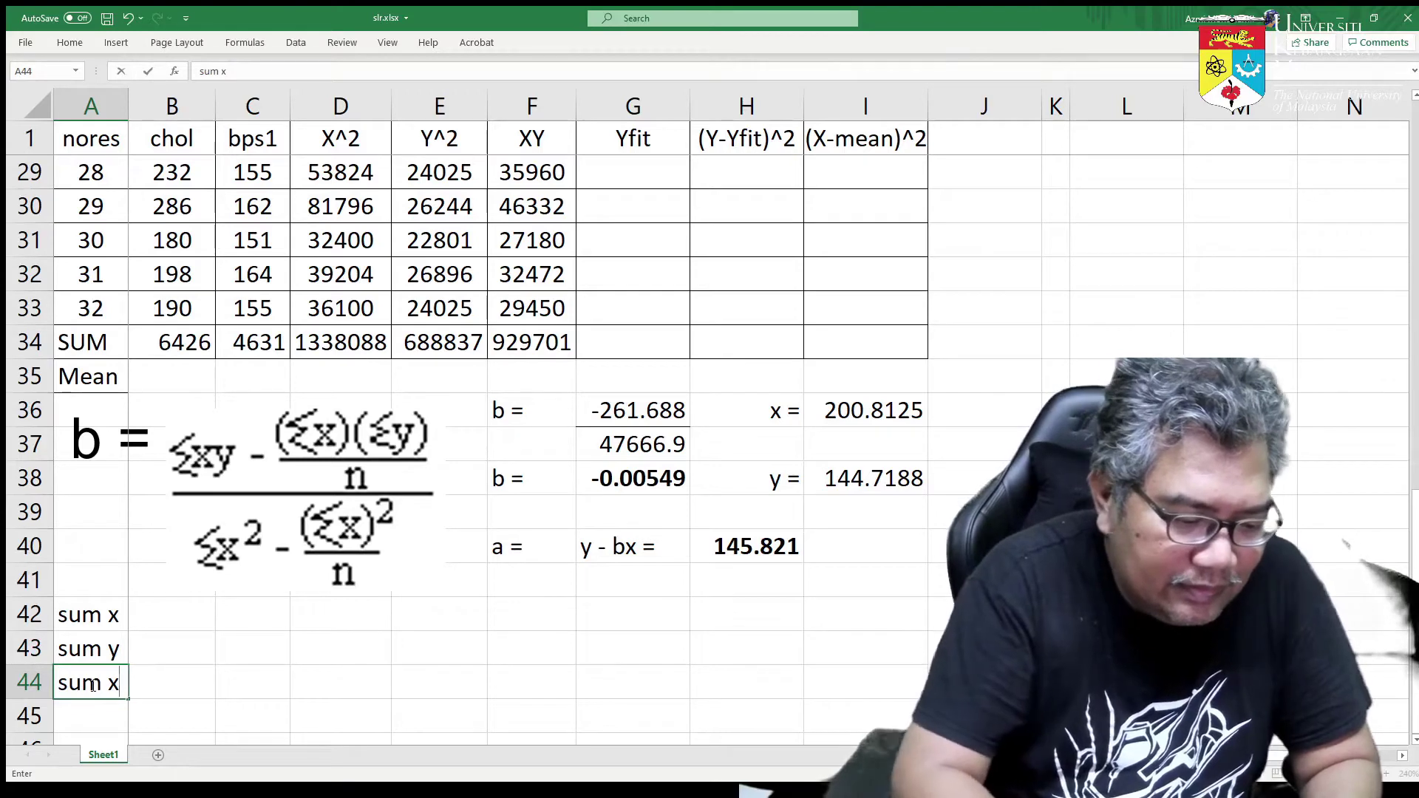
{"action": "type", "text": "2"}
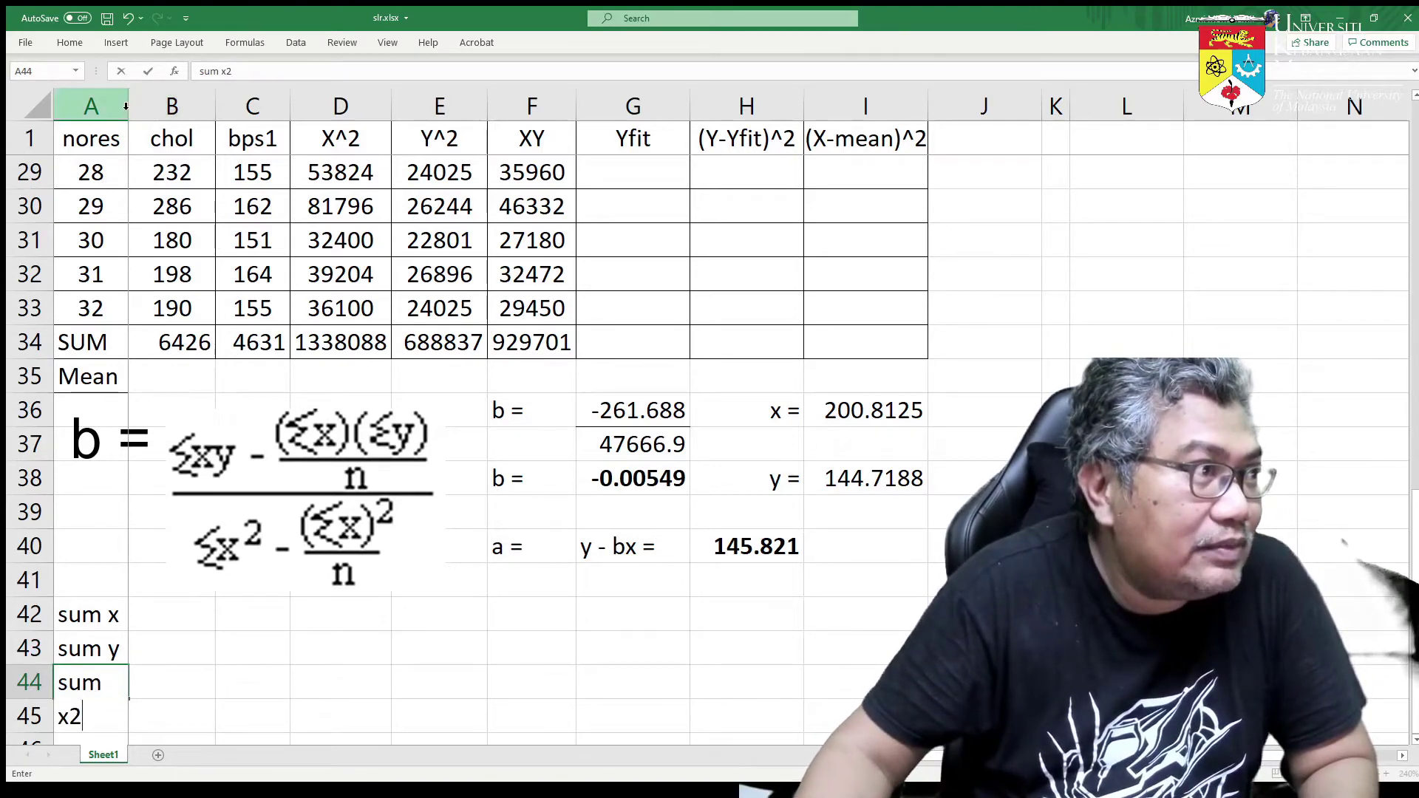
{"action": "left_click", "coordinate": [137, 716]}
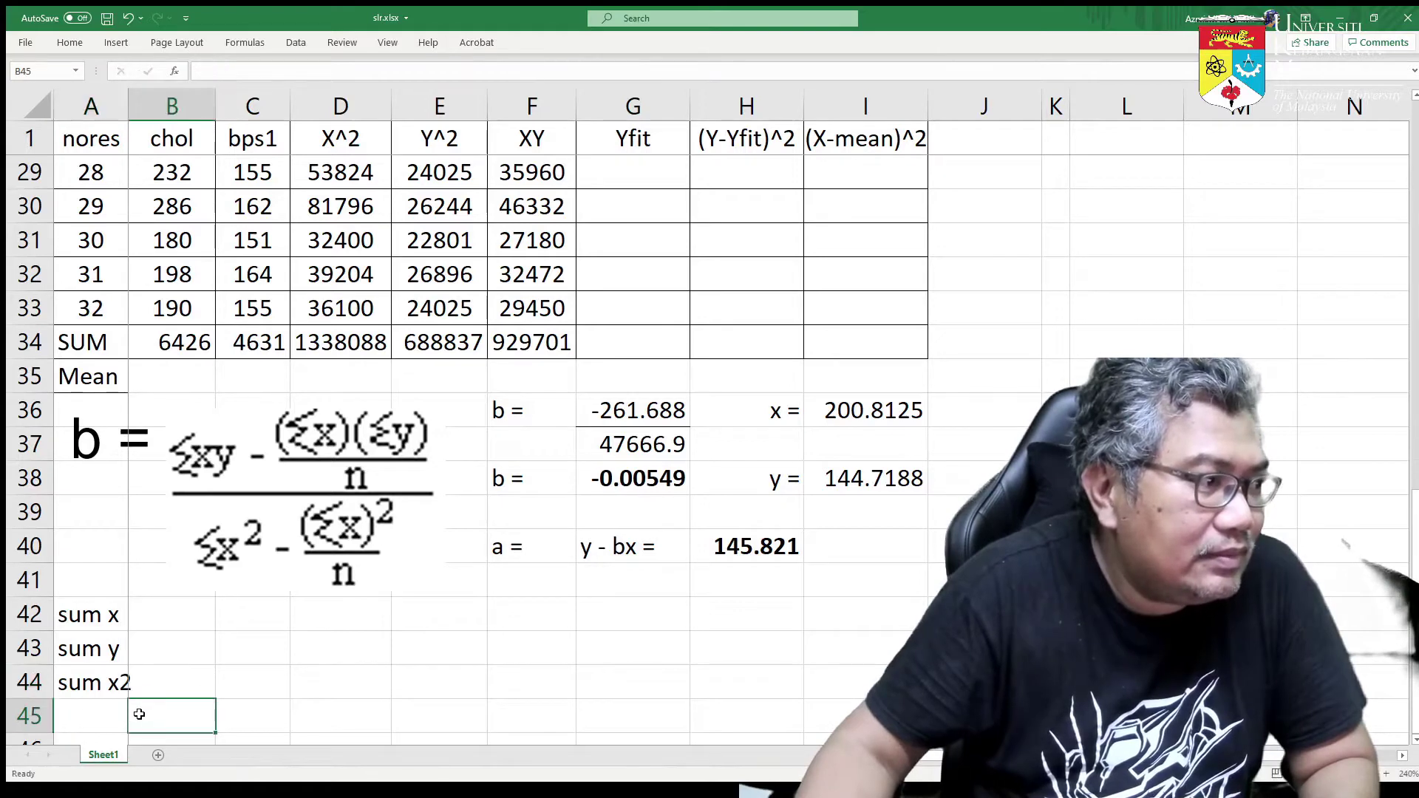
- Widen column A slightly so the sum x2 label fits inside its cell
{"action": "left_click_drag", "start_coordinate": [133, 105], "coordinate": [123, 104]}
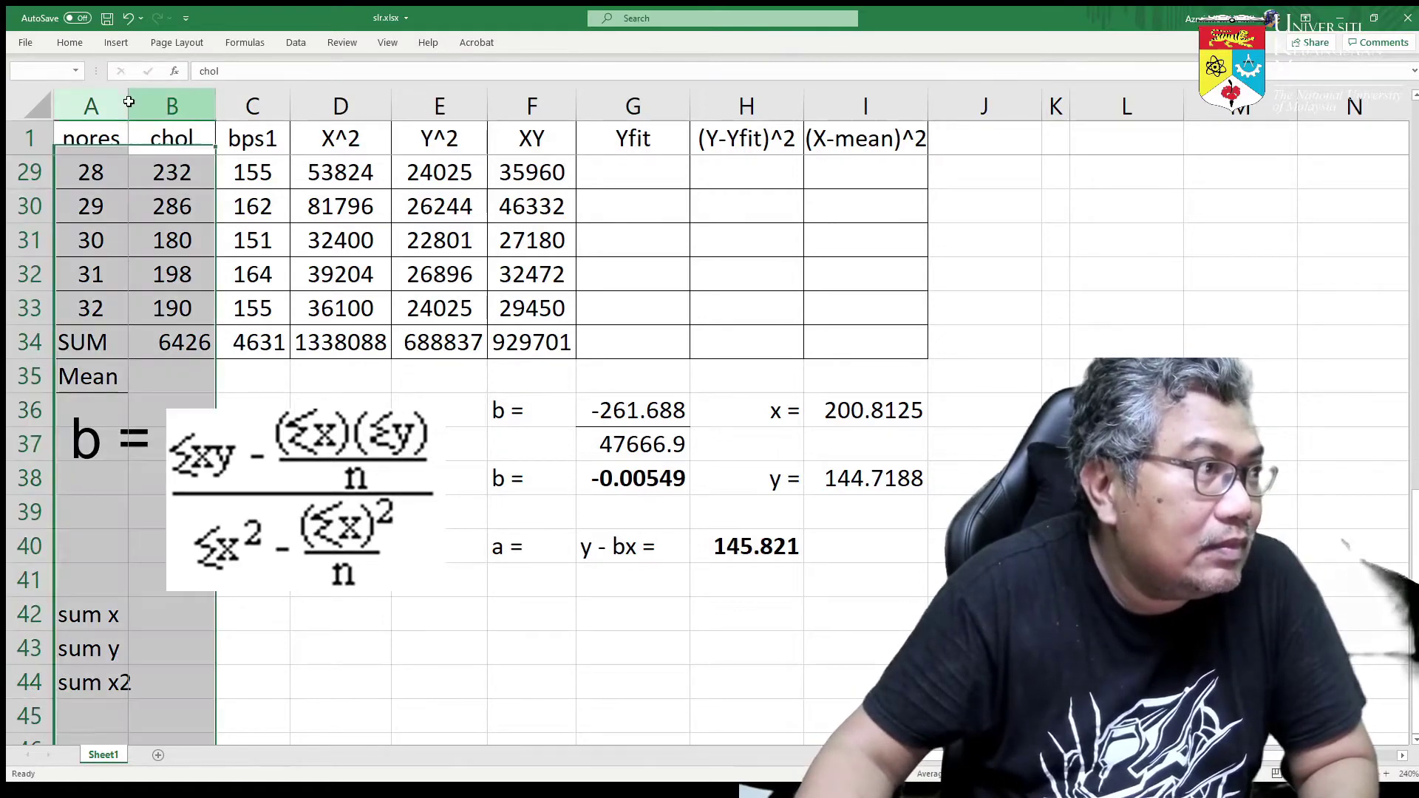
{"action": "left_click", "coordinate": [260, 622]}
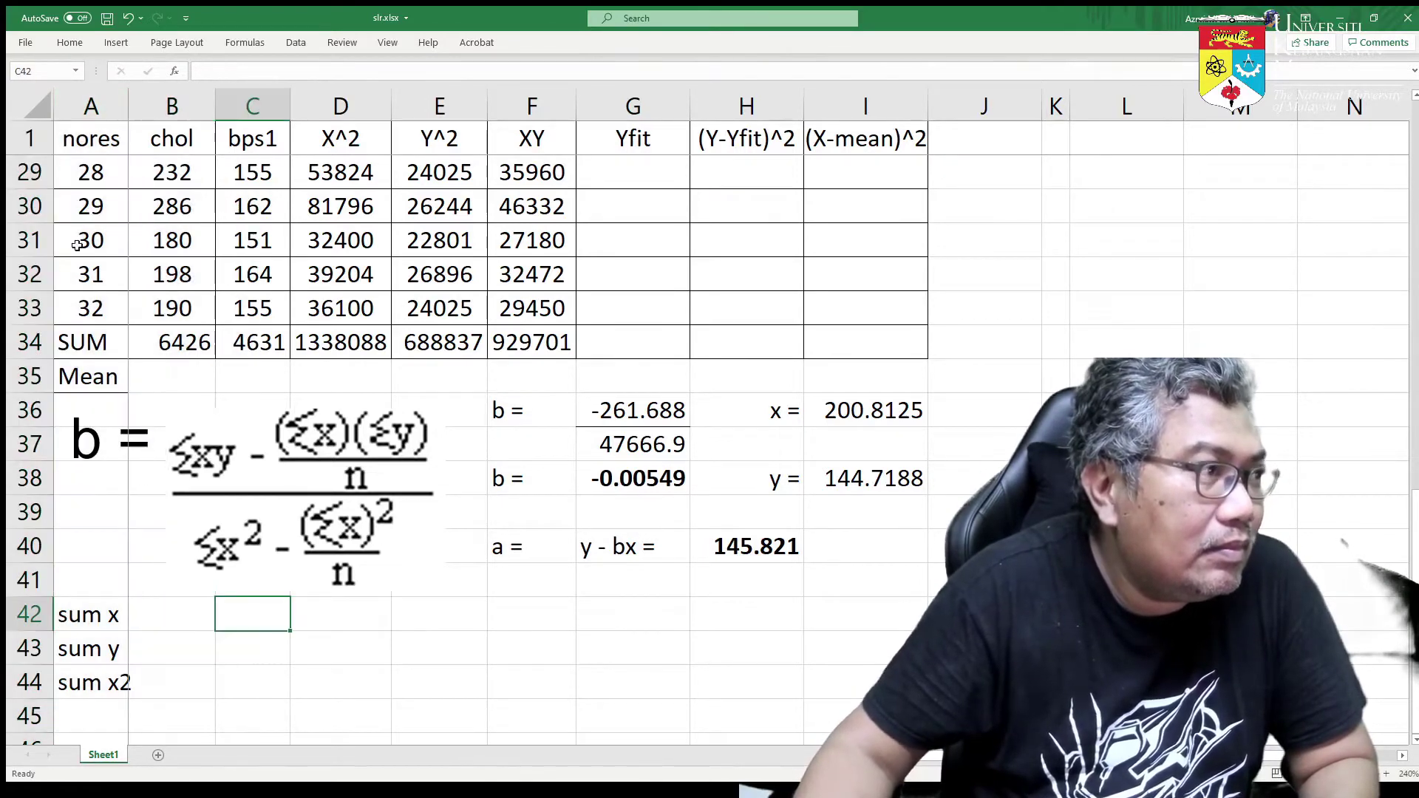
{"action": "left_click_drag", "start_coordinate": [126, 100], "coordinate": [141, 104]}
- Add the labels sum y2 in cell A45 and sum xy in cell A46
{"action": "left_click", "coordinate": [110, 708]}
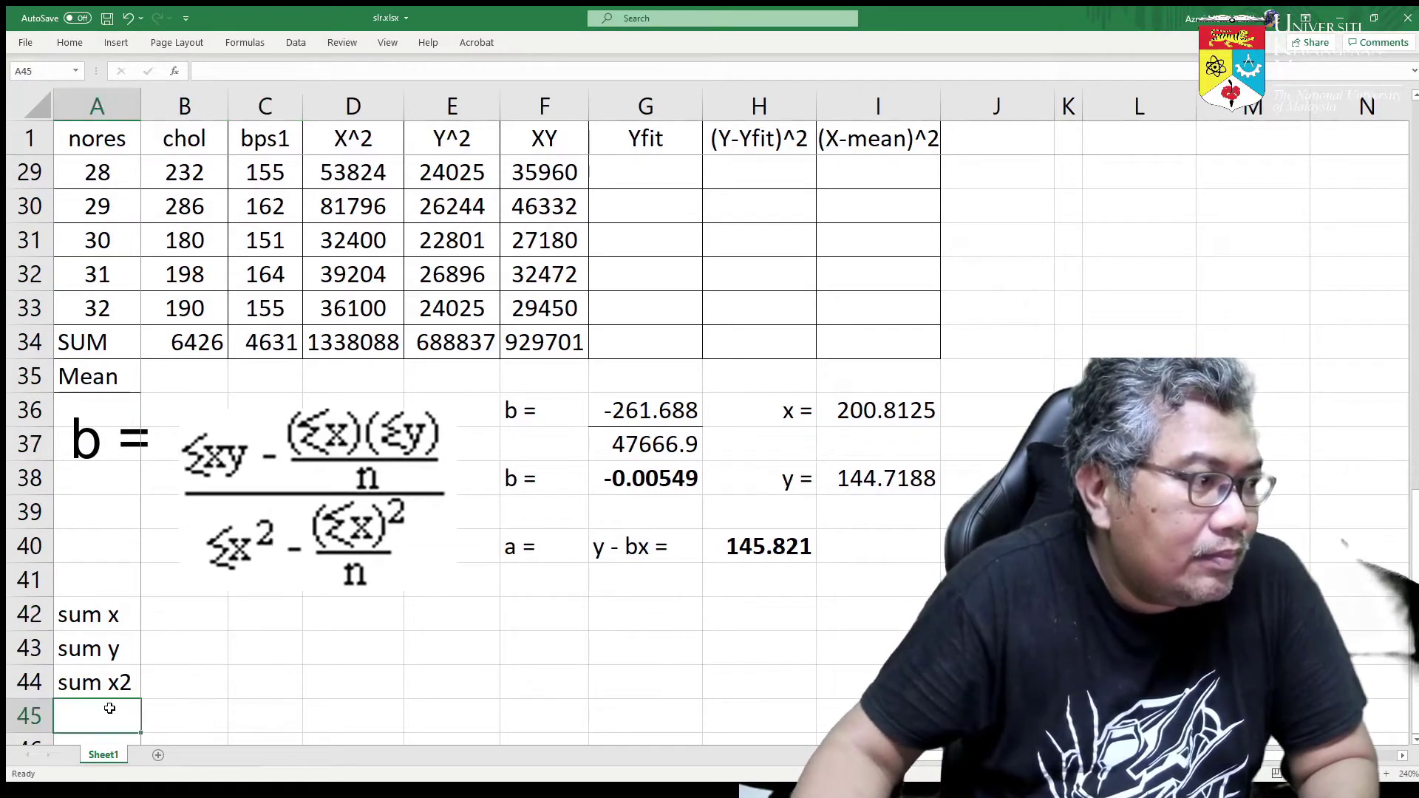
{"action": "type", "text": "sum"}
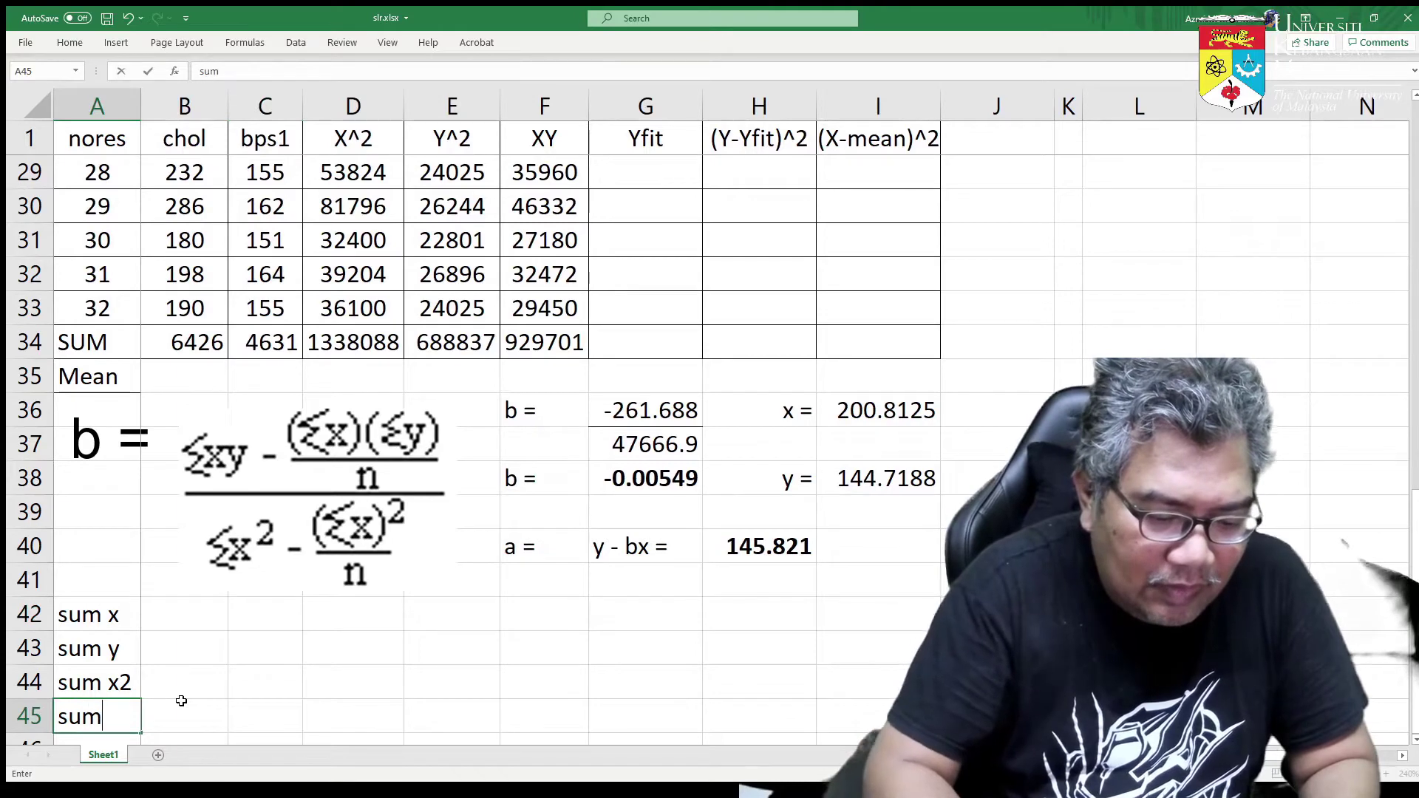
{"action": "type", "text": " y"}
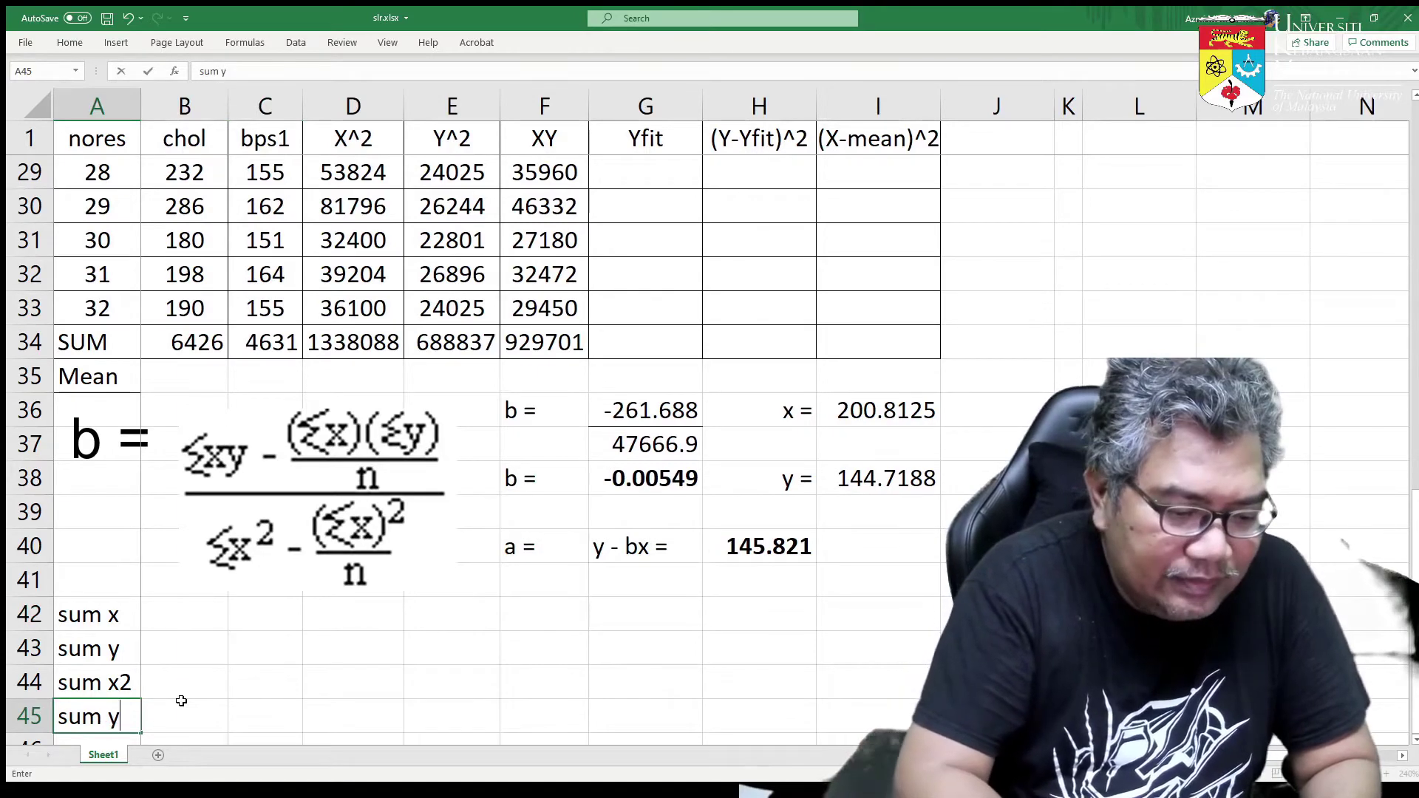
{"action": "type", "text": "2"}
{"action": "key", "text": "Return"}
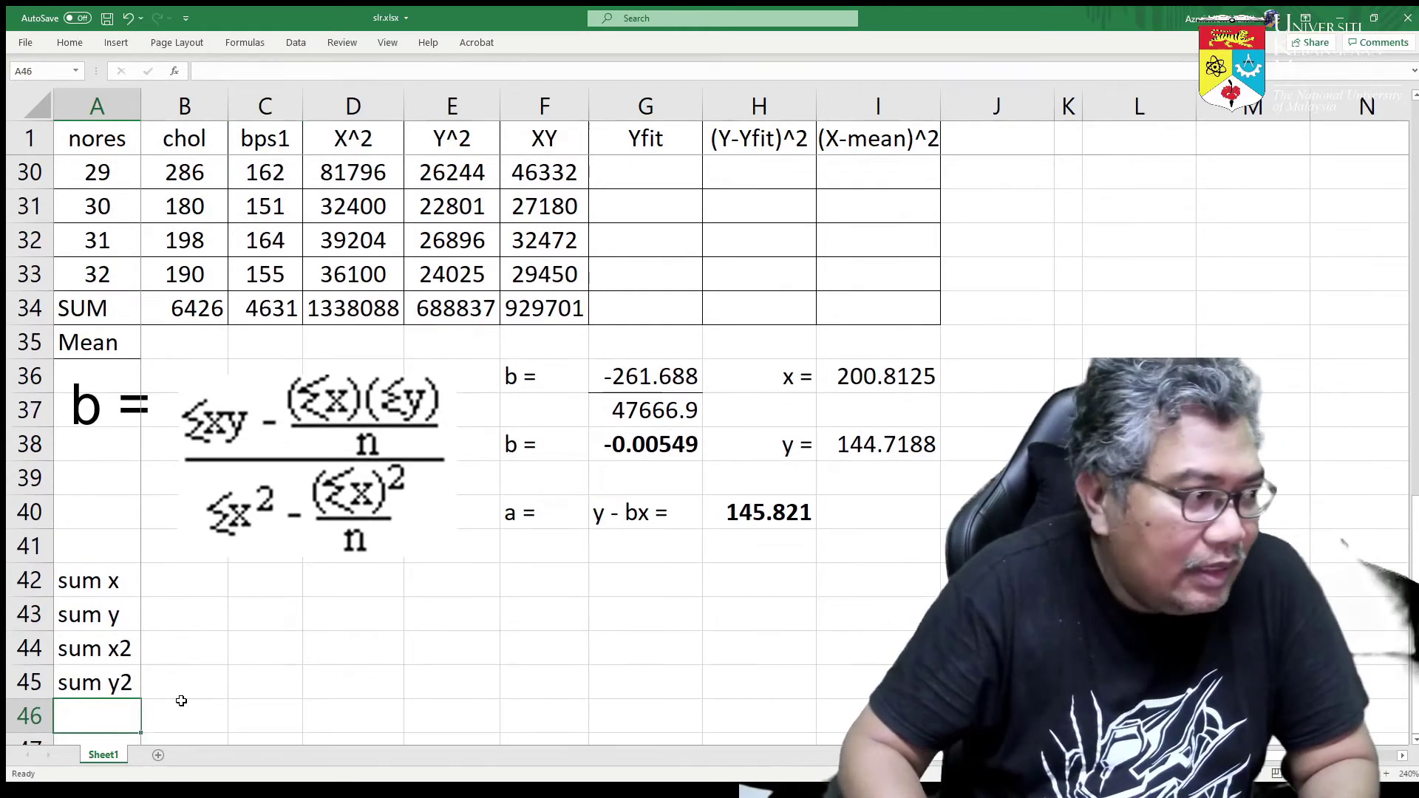
{"action": "type", "text": "sum x"}
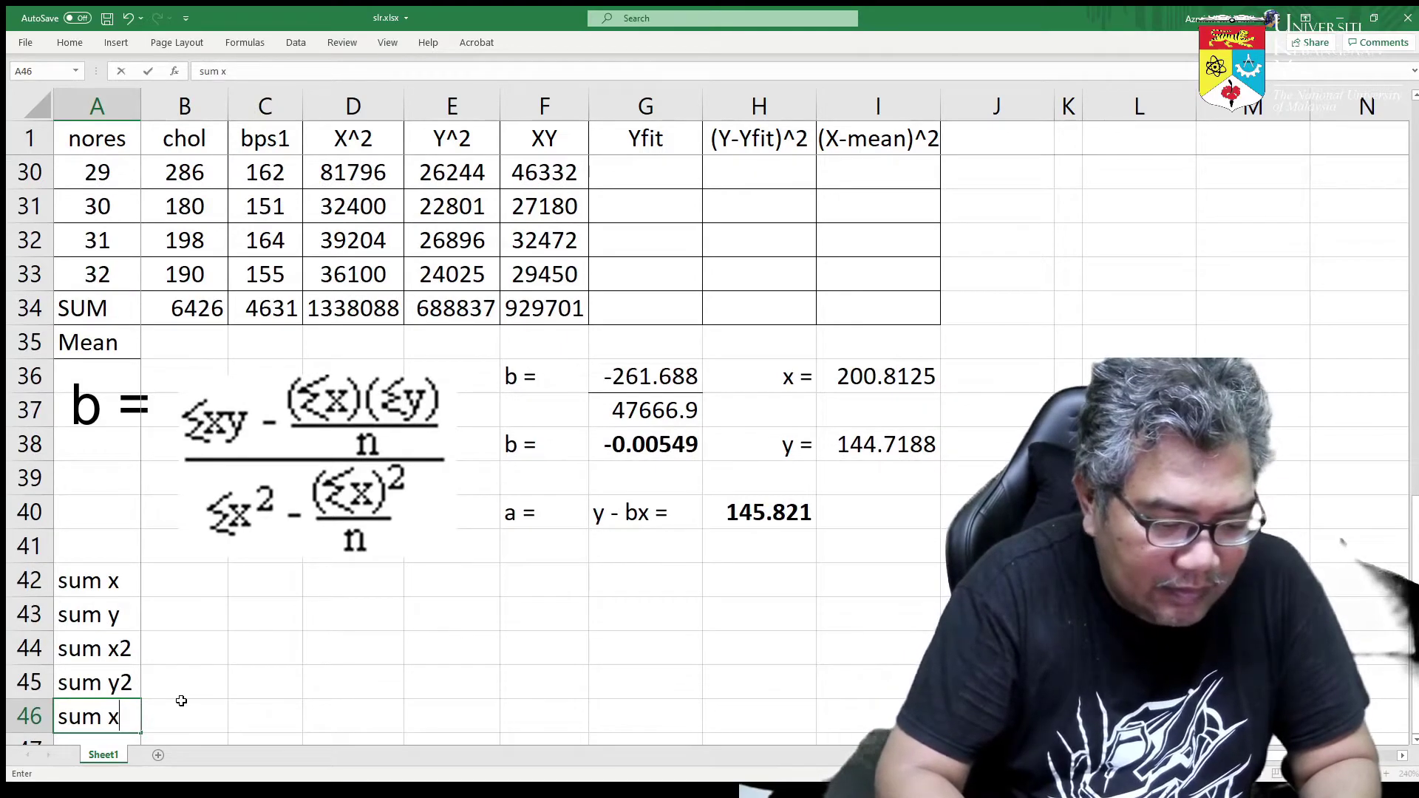
{"action": "type", "text": "y"}
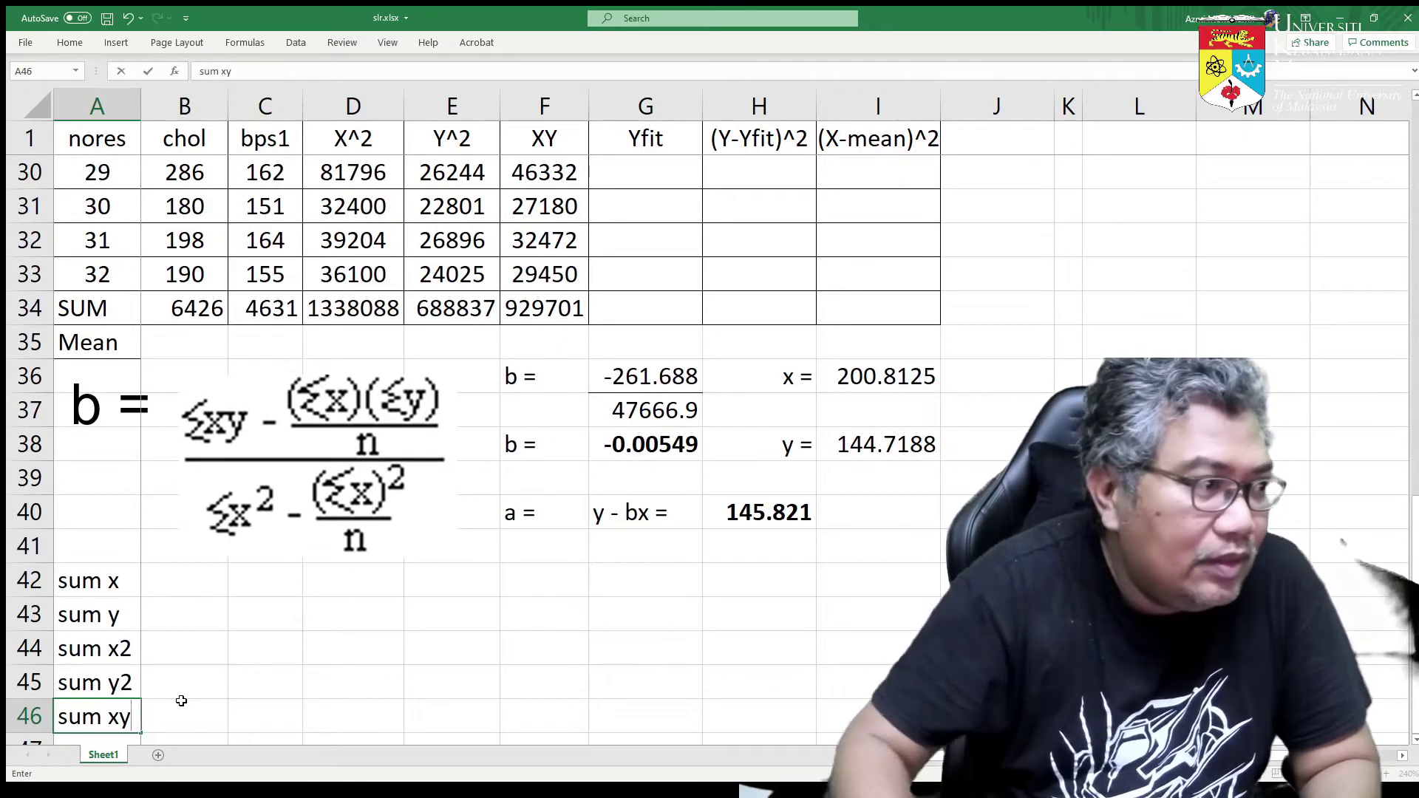
- Link sum x and sum y to the chol and bps1 totals with =B34 in B42 and =C34 in B43
{"action": "left_click", "coordinate": [180, 588]}
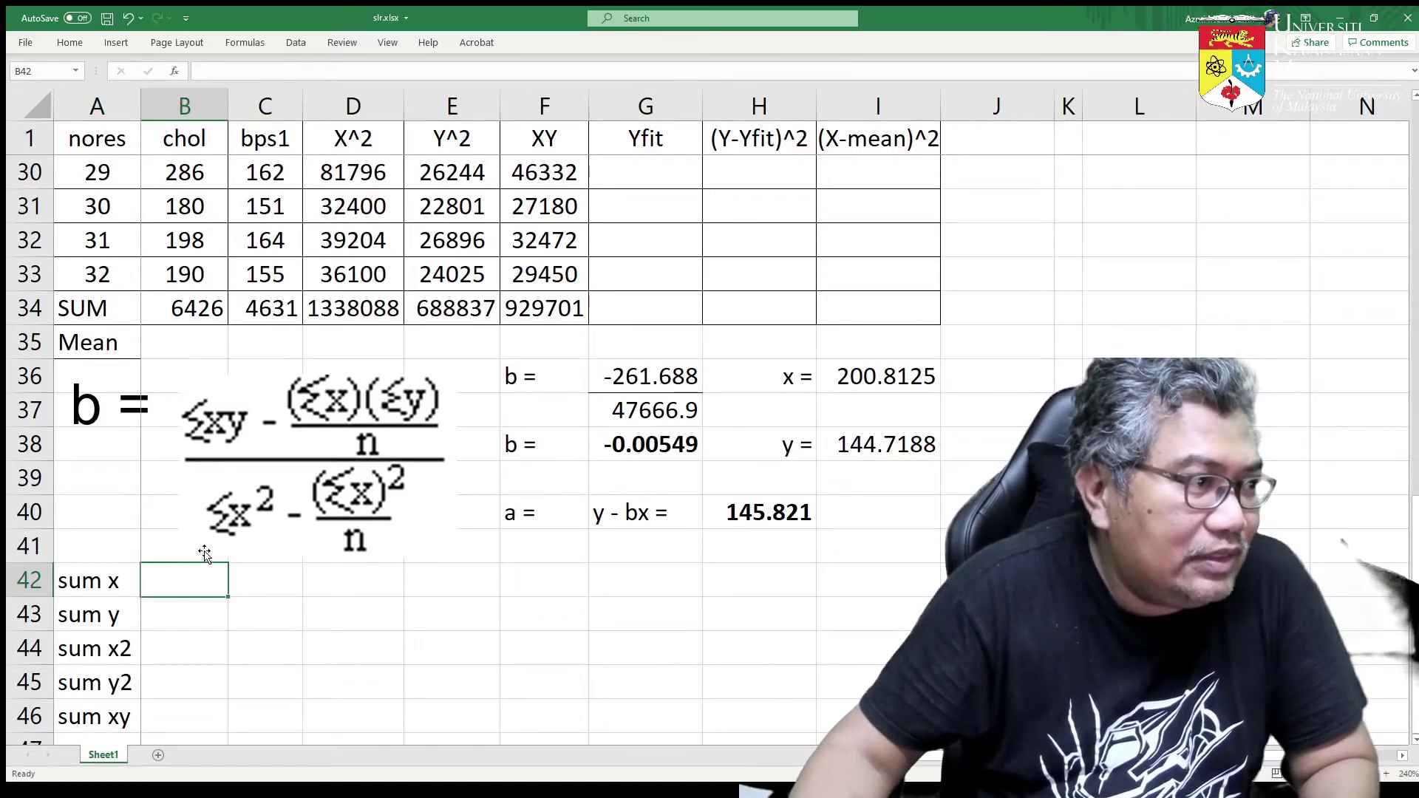
{"action": "double_click", "coordinate": [178, 578]}
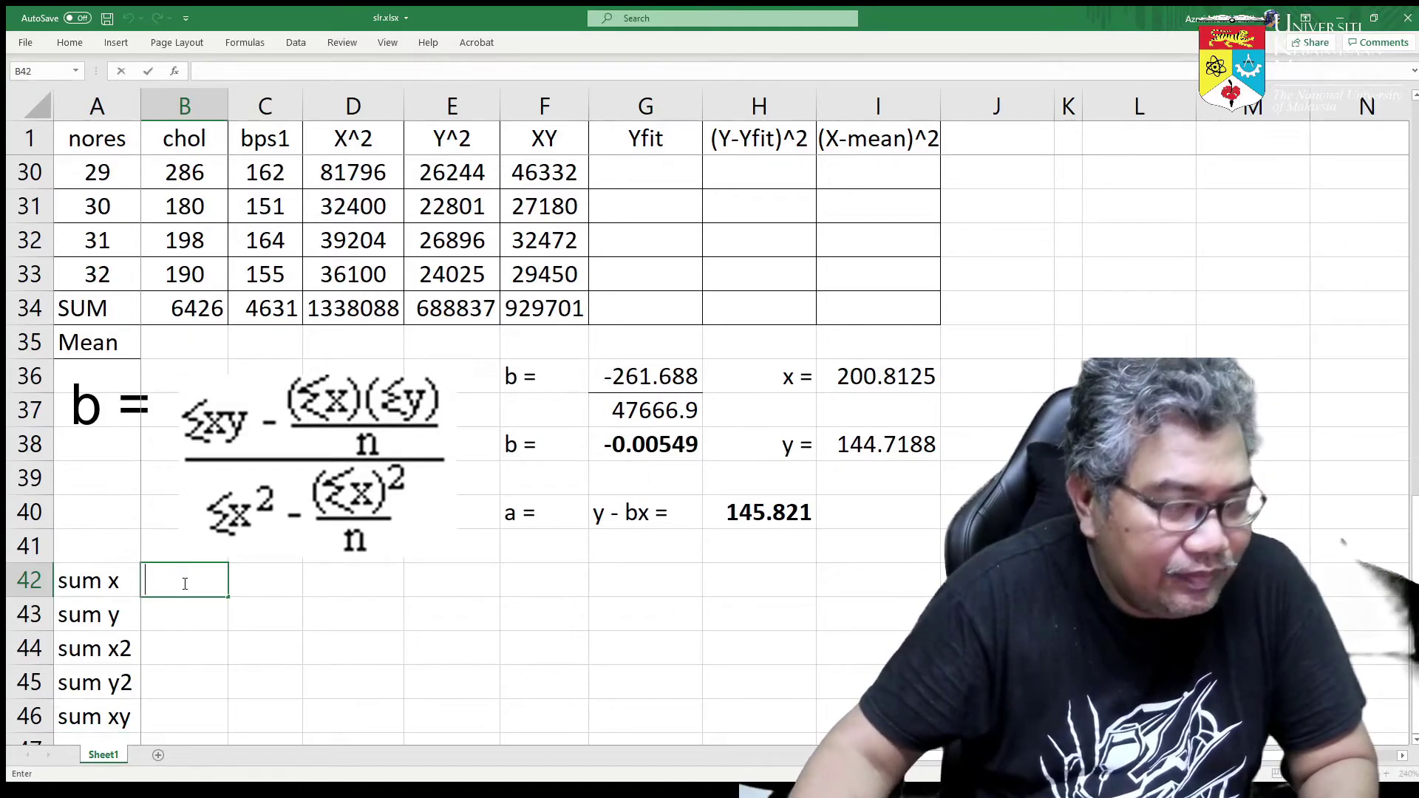
{"action": "type", "text": "="}
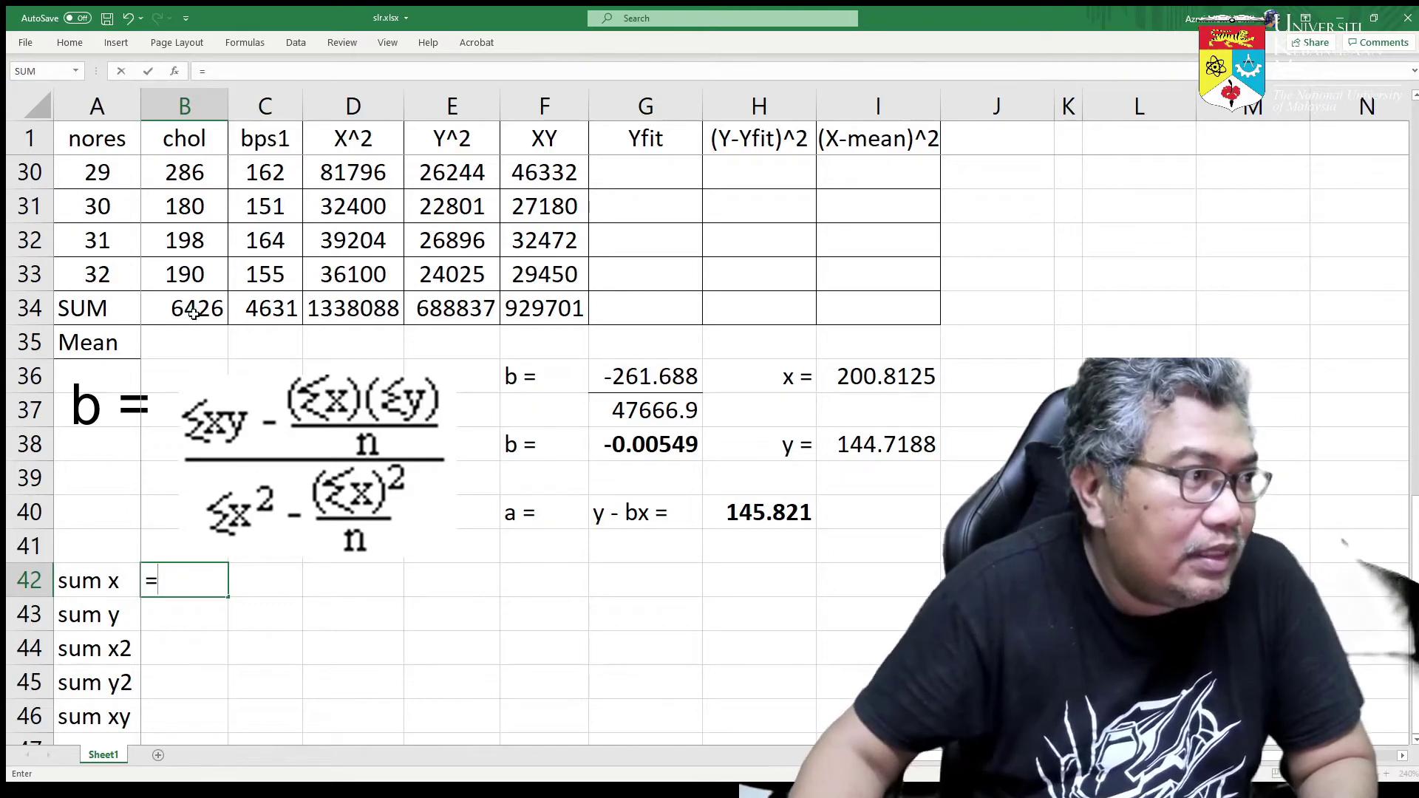
{"action": "left_click", "coordinate": [203, 314]}
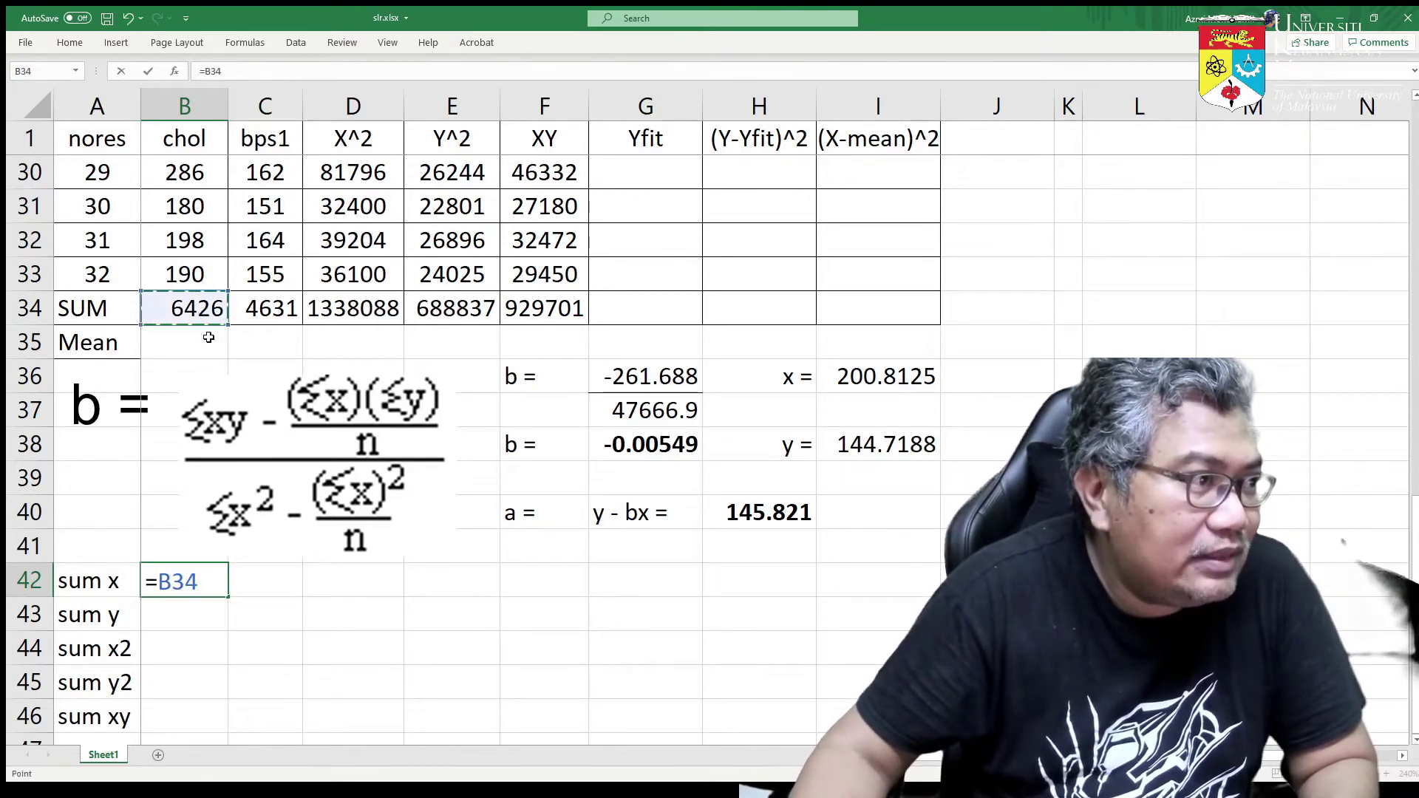
{"action": "key", "text": "Return"}
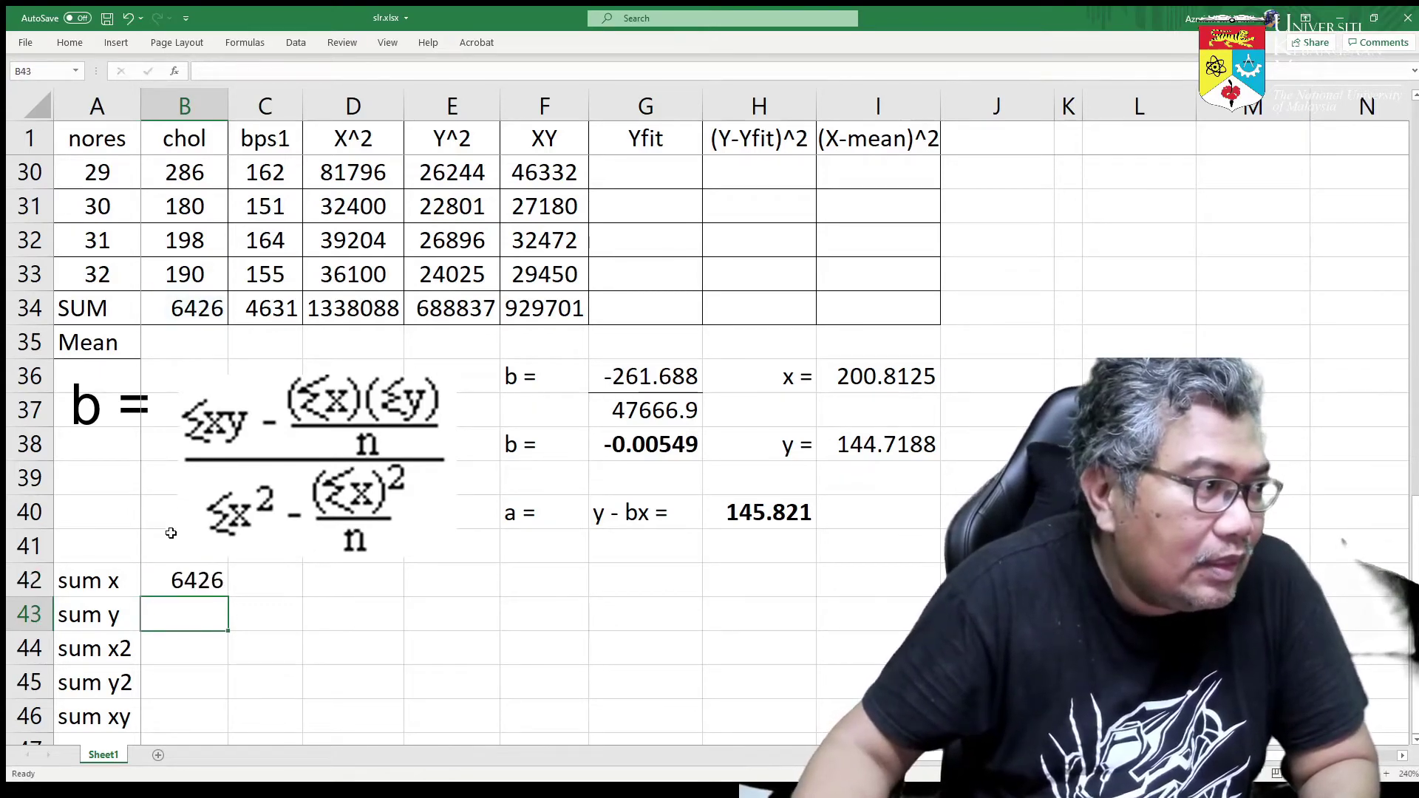
{"action": "double_click", "coordinate": [184, 609]}
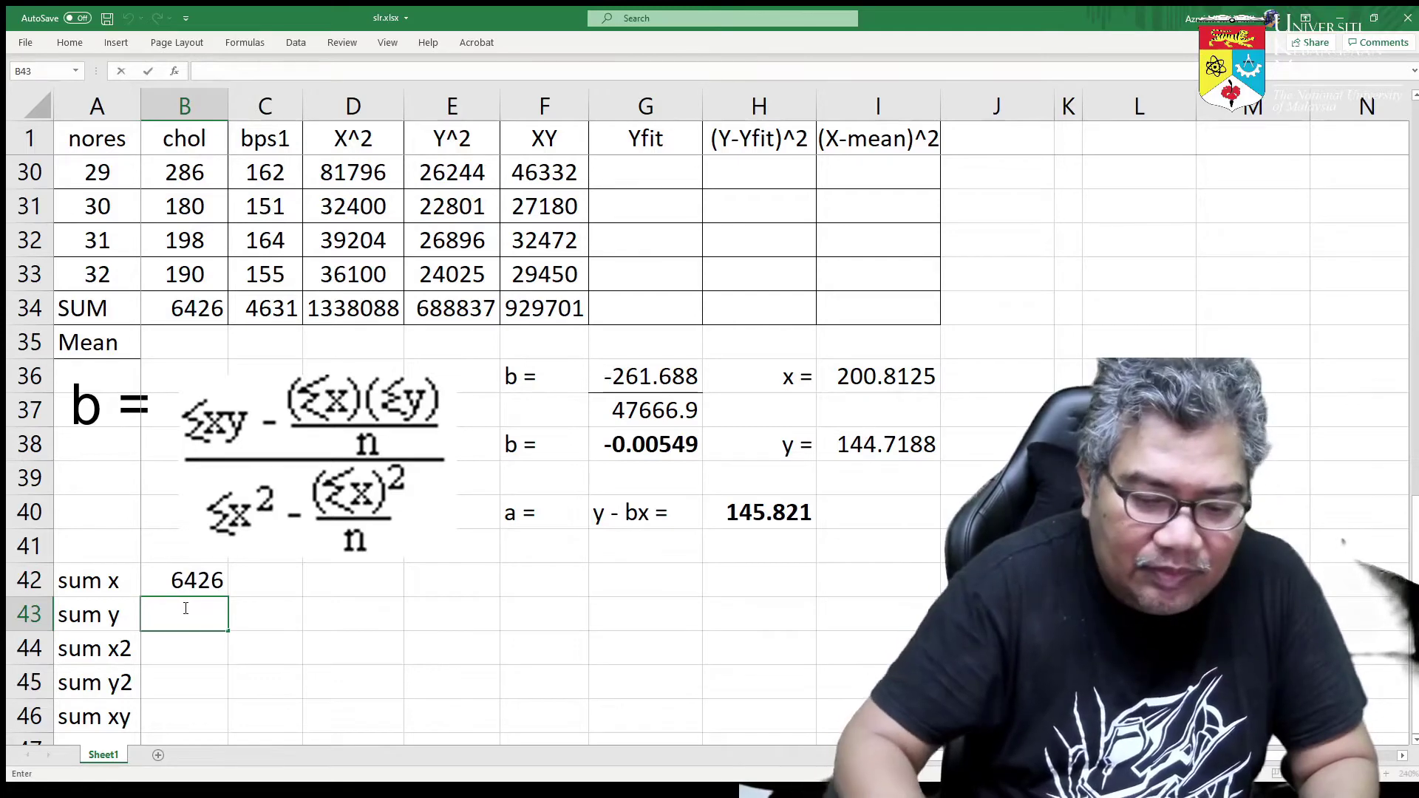
{"action": "type", "text": "="}
{"action": "left_click", "coordinate": [285, 304]}
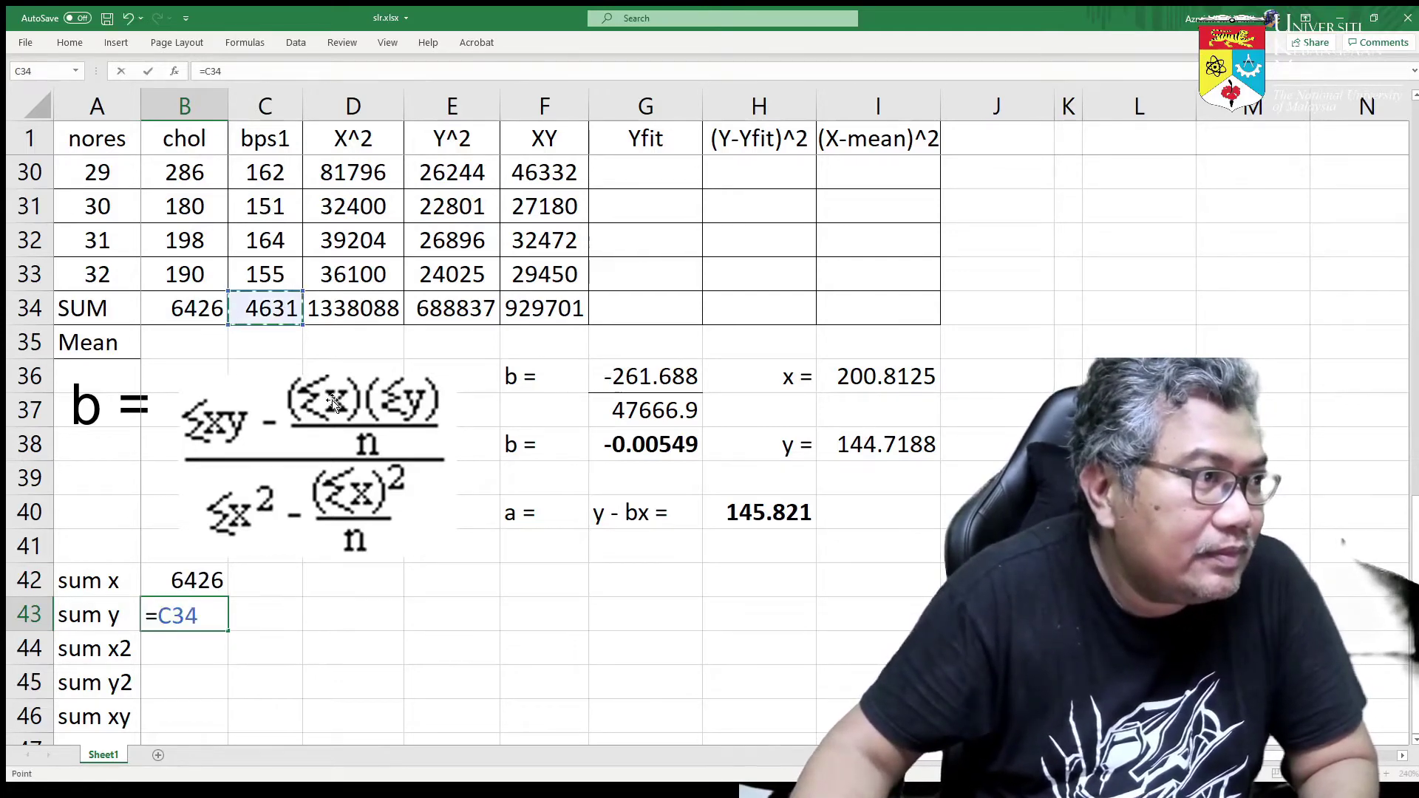
{"action": "key", "text": "Return"}
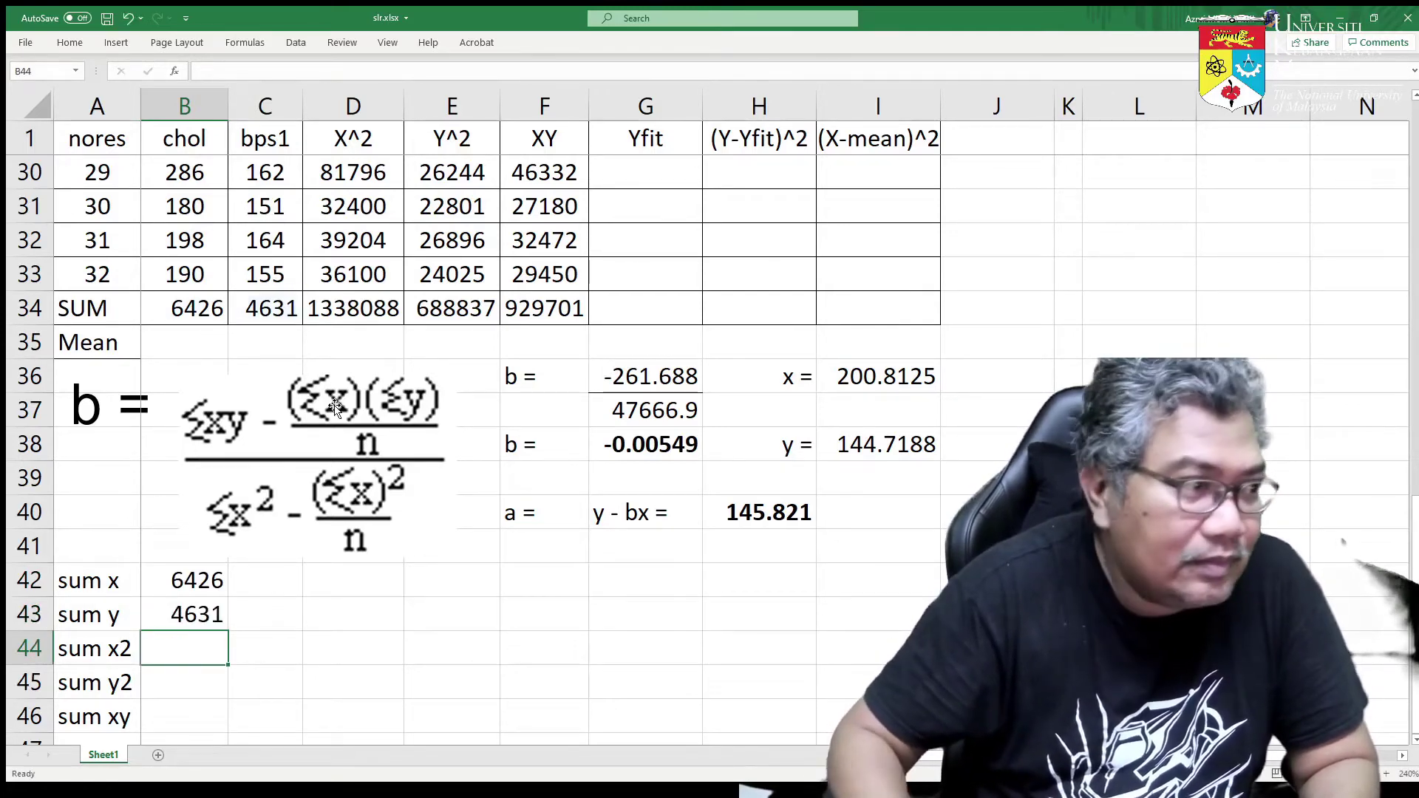
- Link sum x2 in B44 to the X^2 total with =D34 and widen column B so the number fits
{"action": "double_click", "coordinate": [195, 642]}
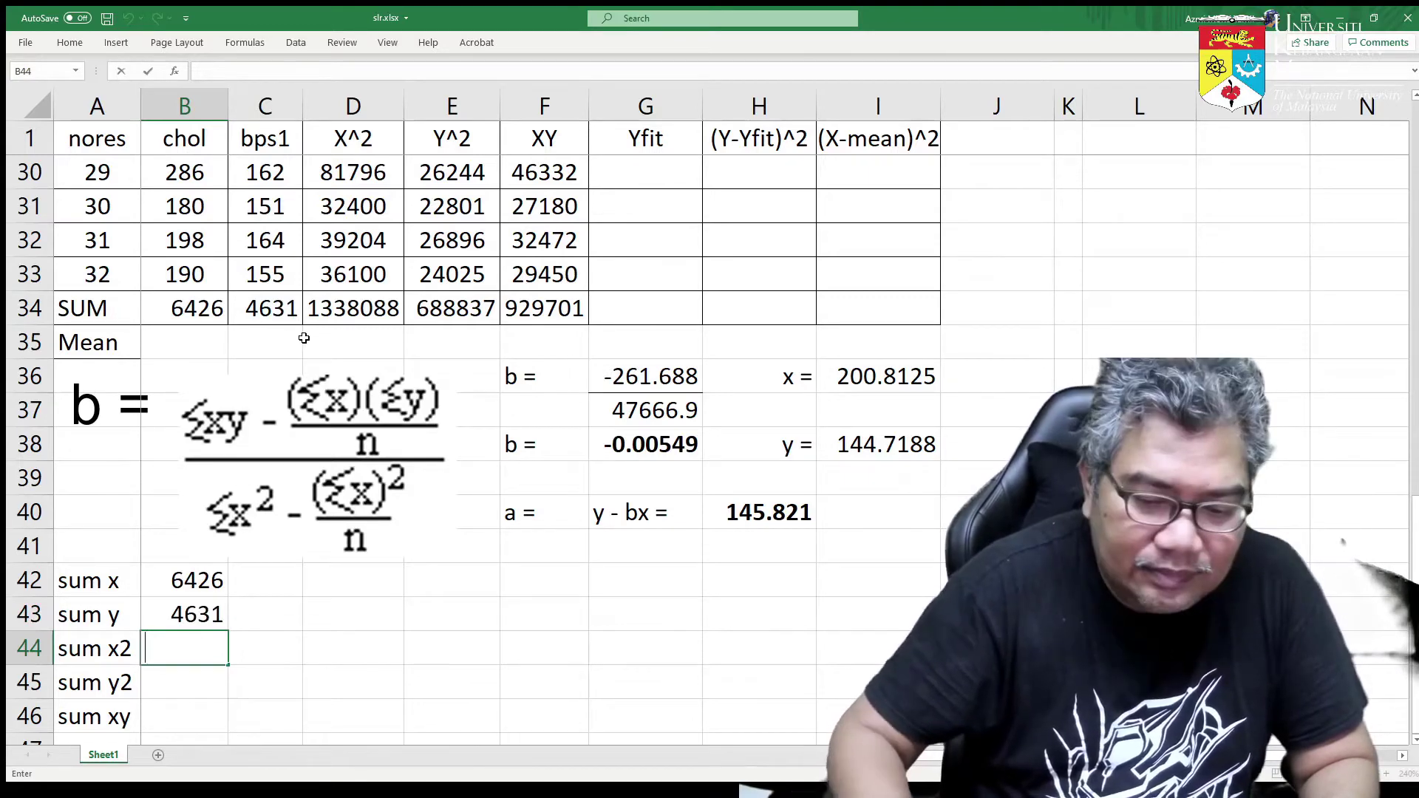
{"action": "type", "text": "="}
{"action": "left_click", "coordinate": [337, 310]}
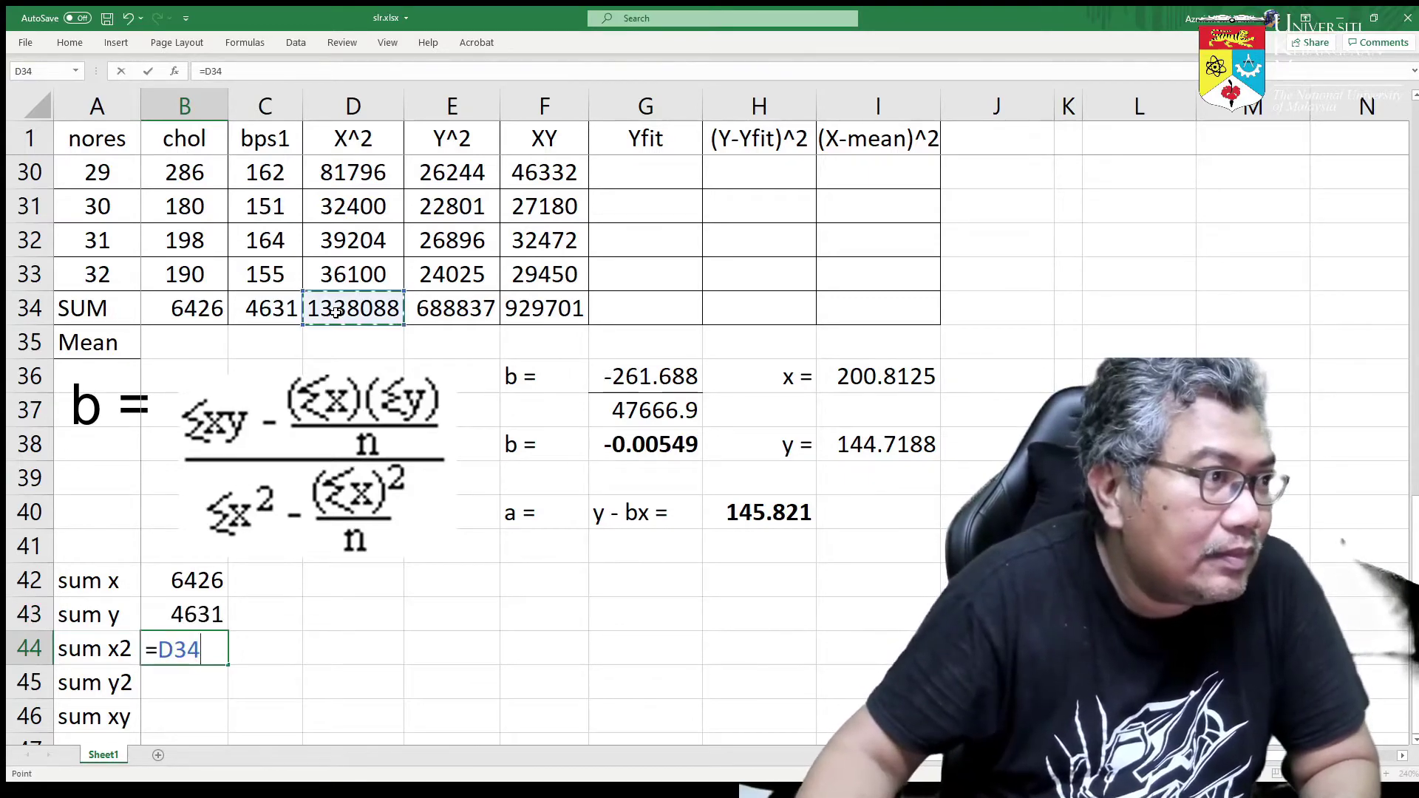
{"action": "key", "text": "Return"}
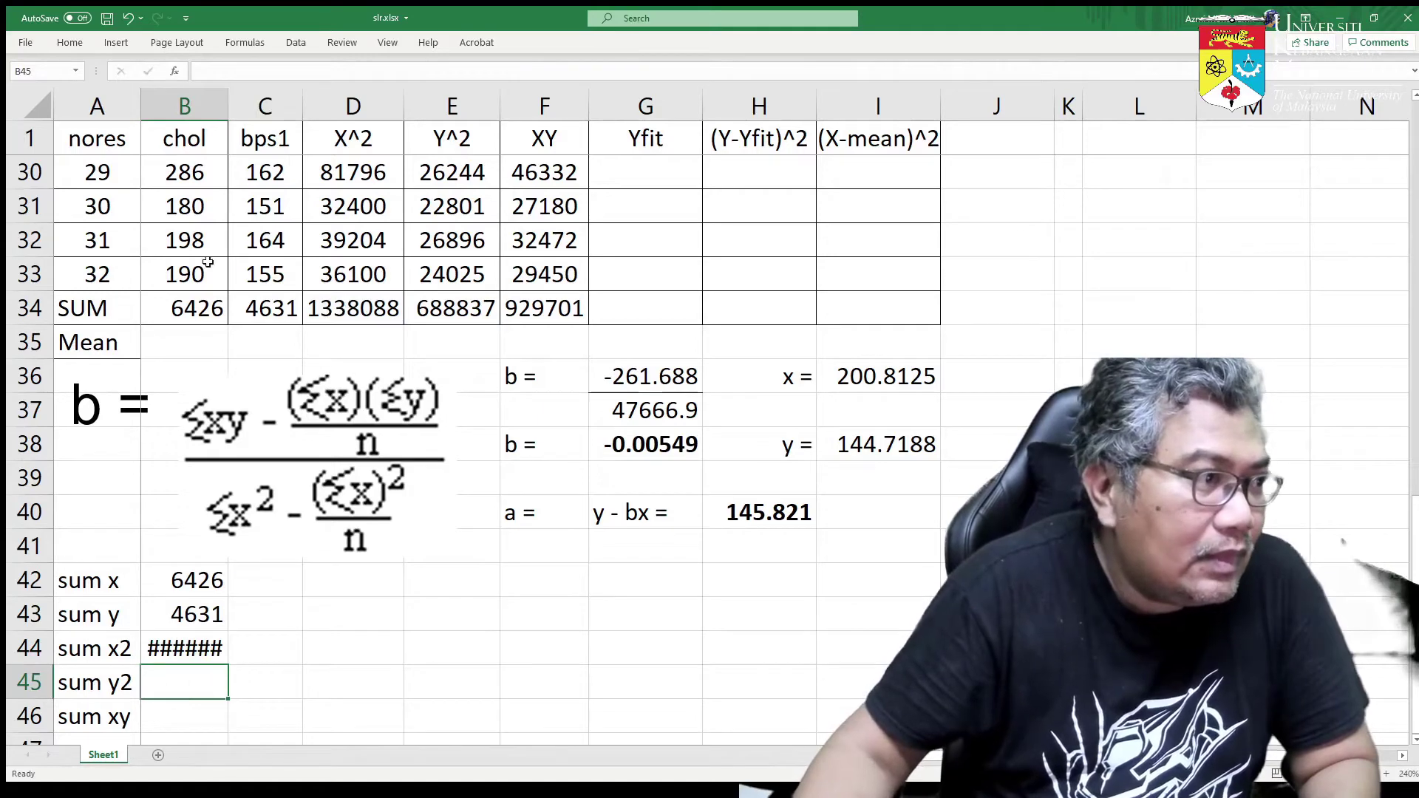
{"action": "left_click_drag", "start_coordinate": [228, 102], "coordinate": [246, 105]}
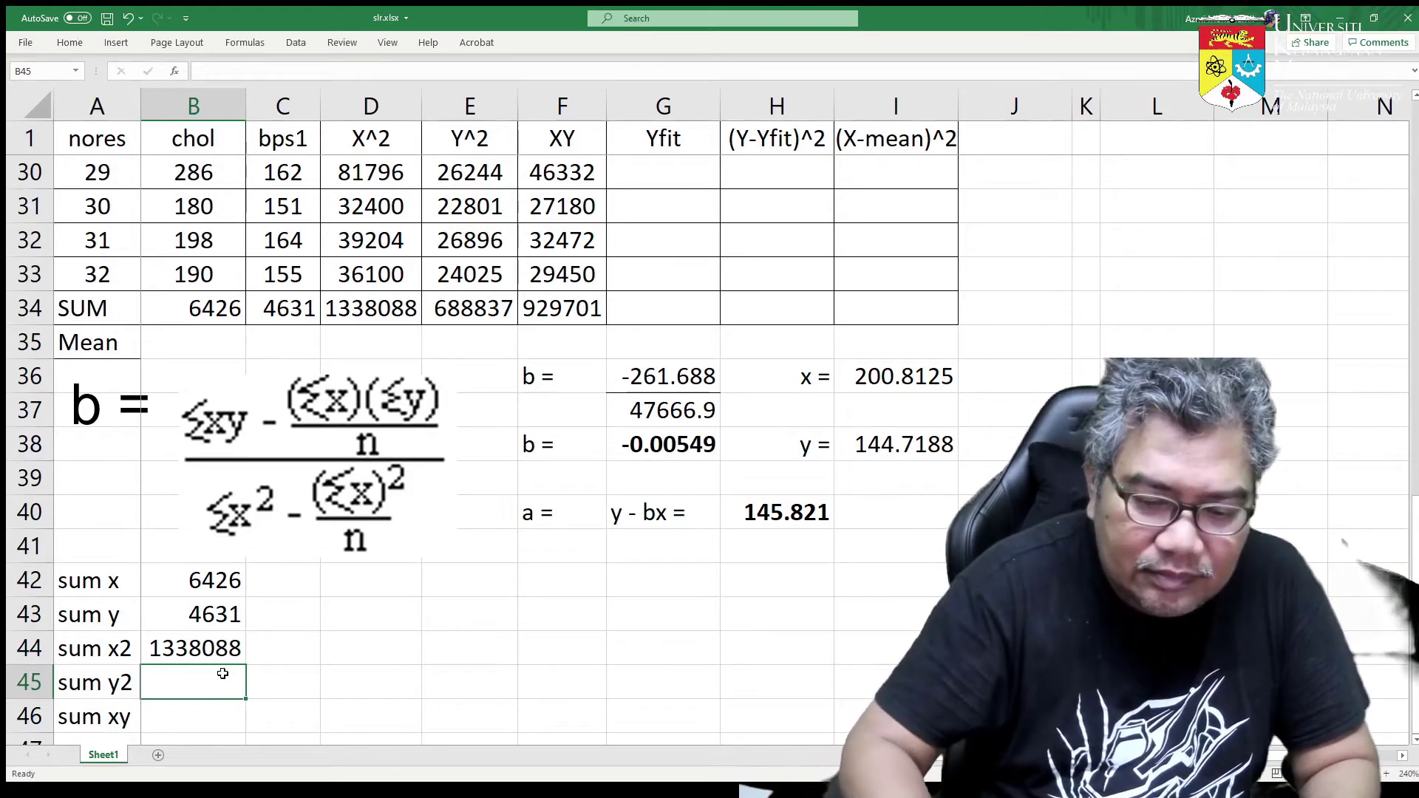
- Link sum y2 and sum xy to the Y^2 and XY totals with =E34 in B45 and =F34 in B46
{"action": "type", "text": "="}
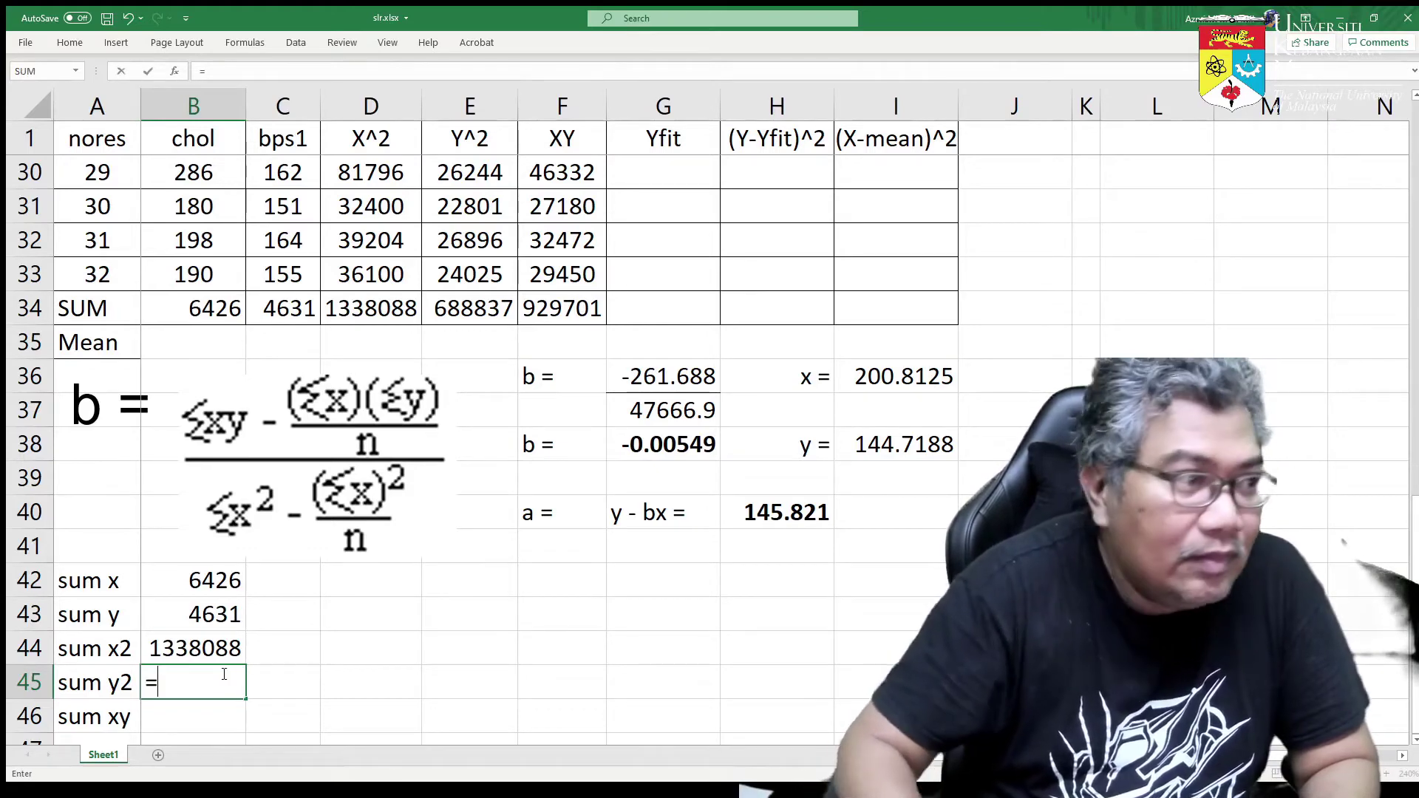
{"action": "left_click", "coordinate": [476, 303]}
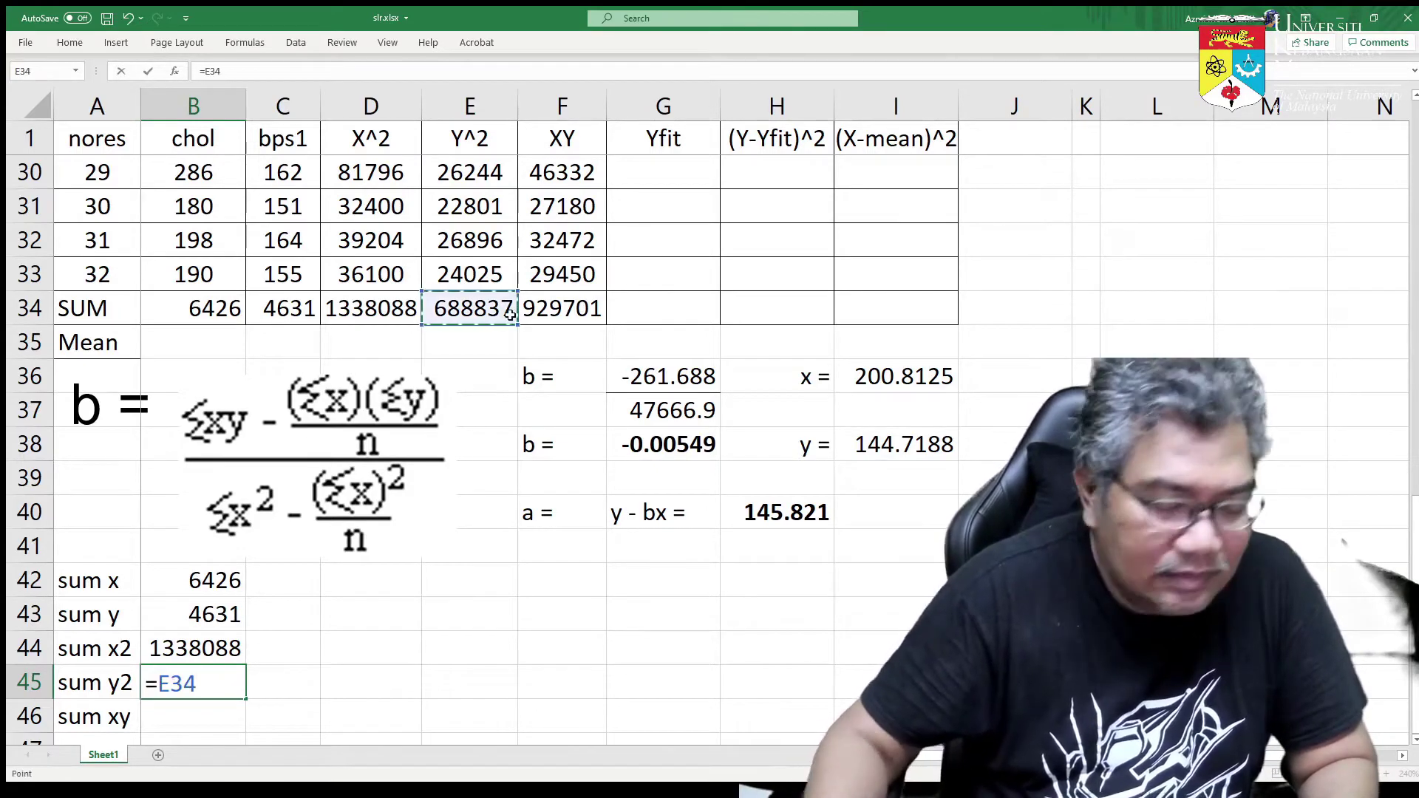
{"action": "key", "text": "Return"}
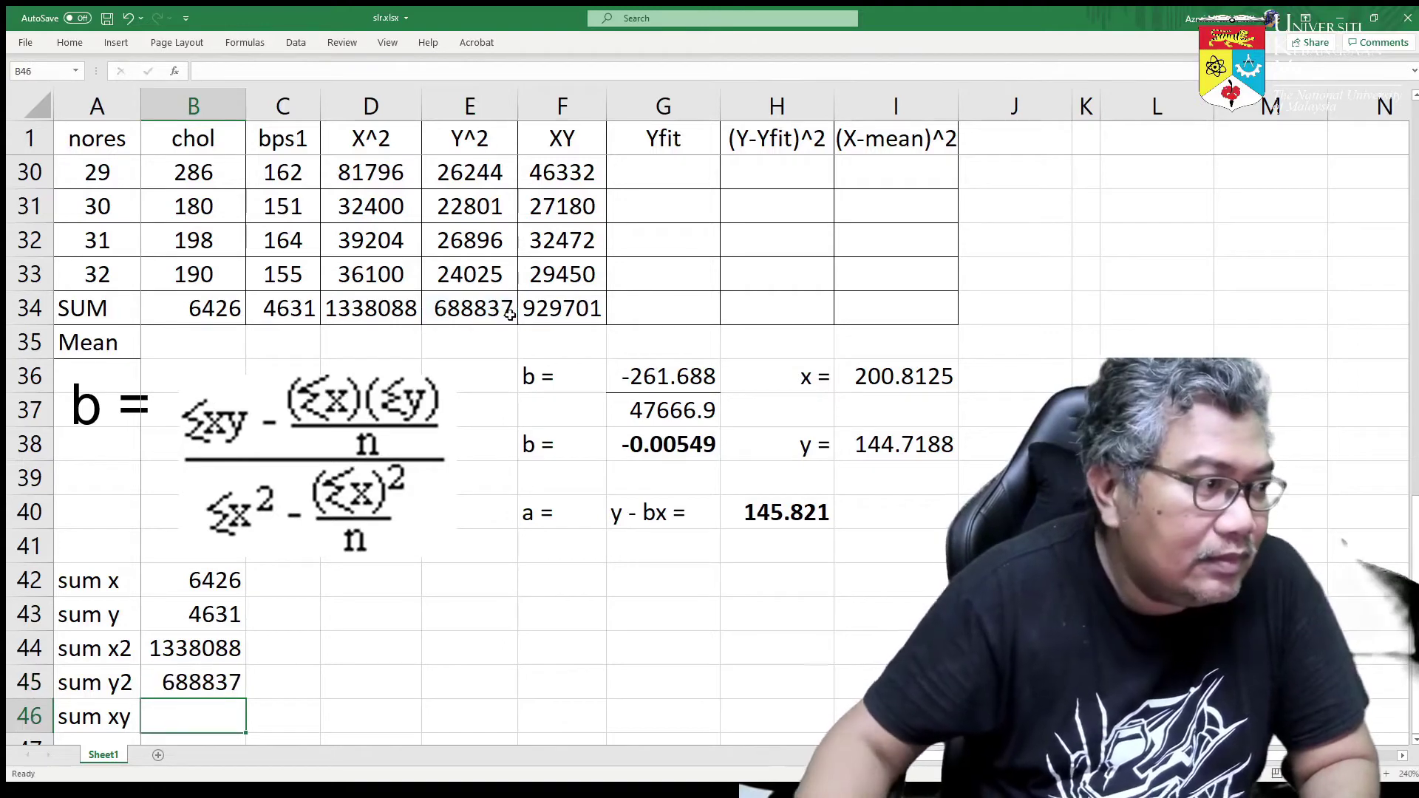
{"action": "double_click", "coordinate": [182, 719]}
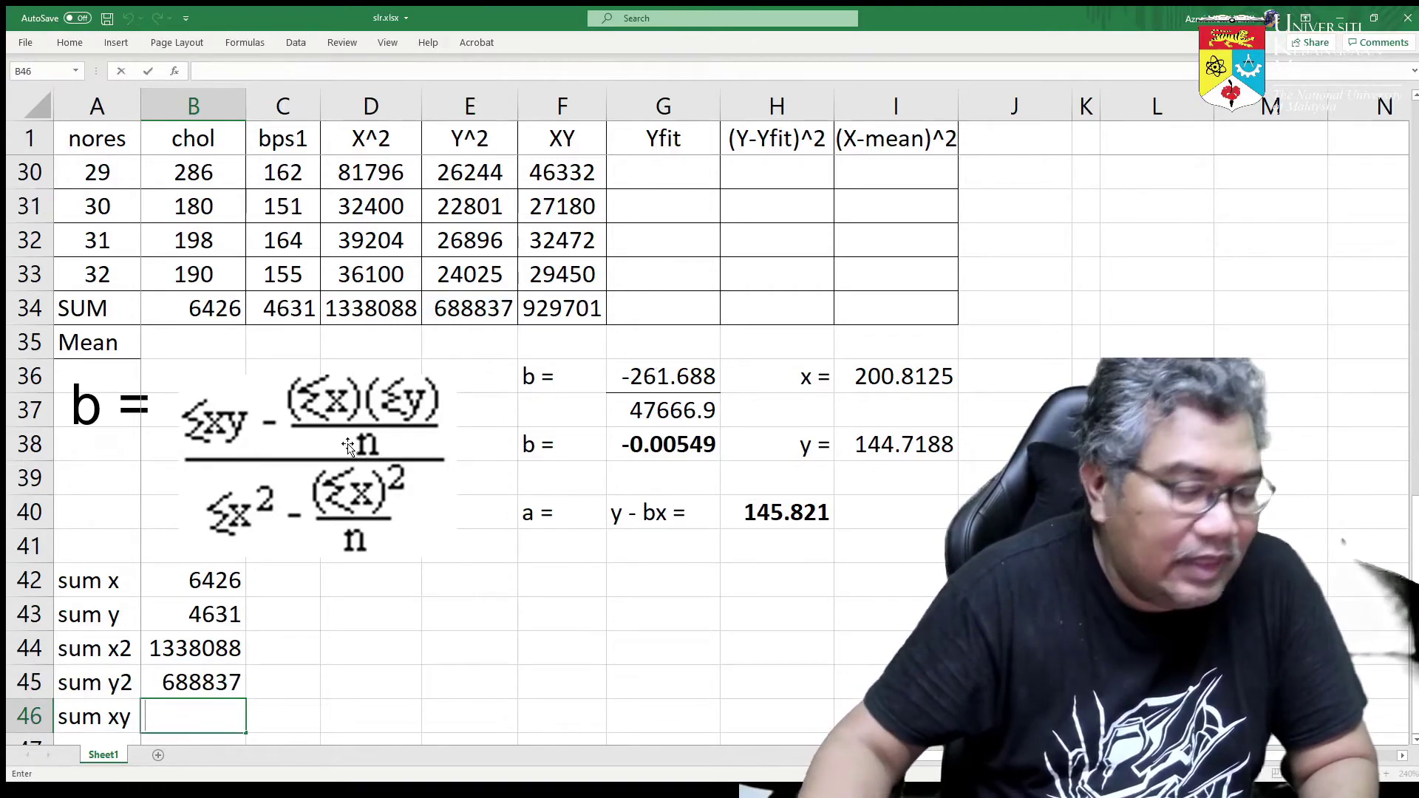
{"action": "type", "text": "="}
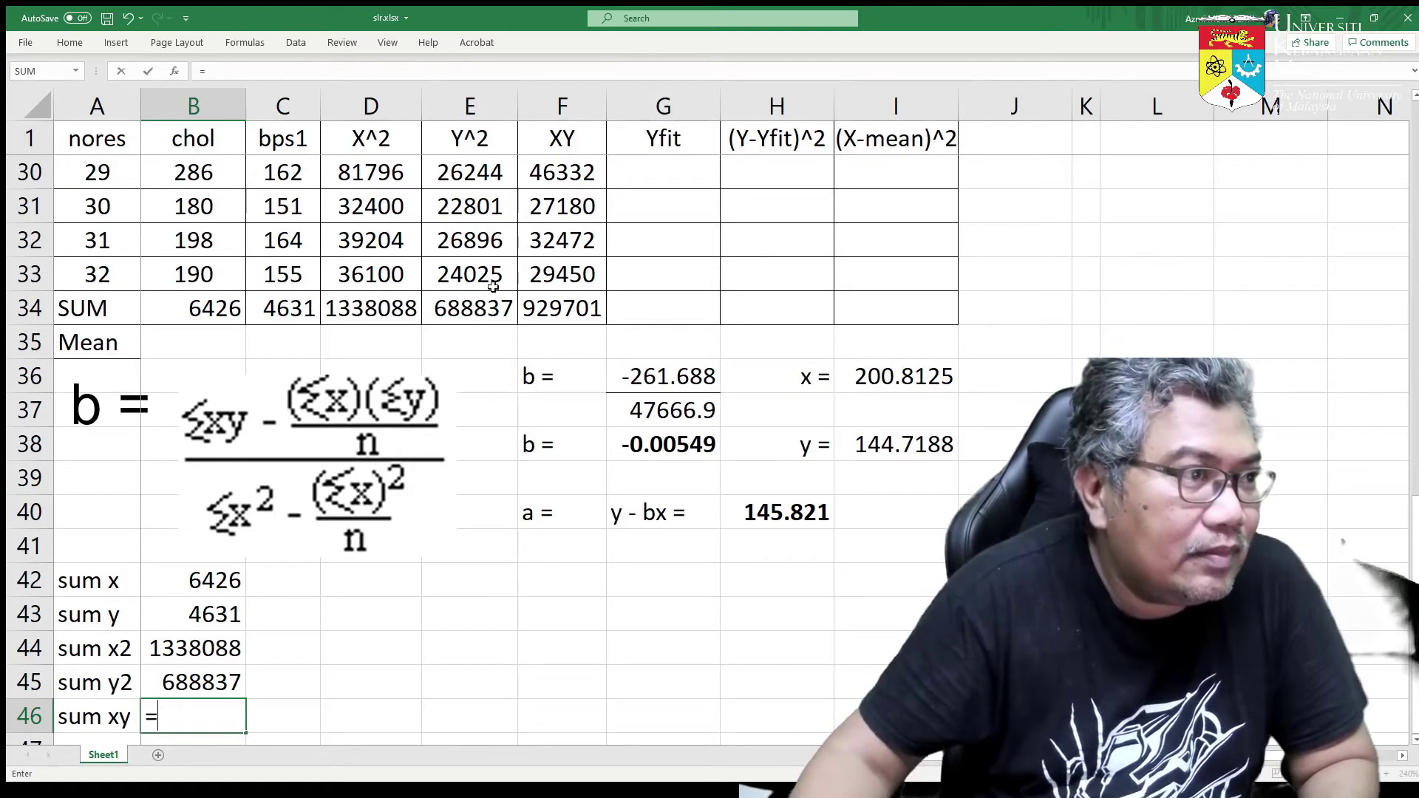
{"action": "left_click", "coordinate": [545, 308]}
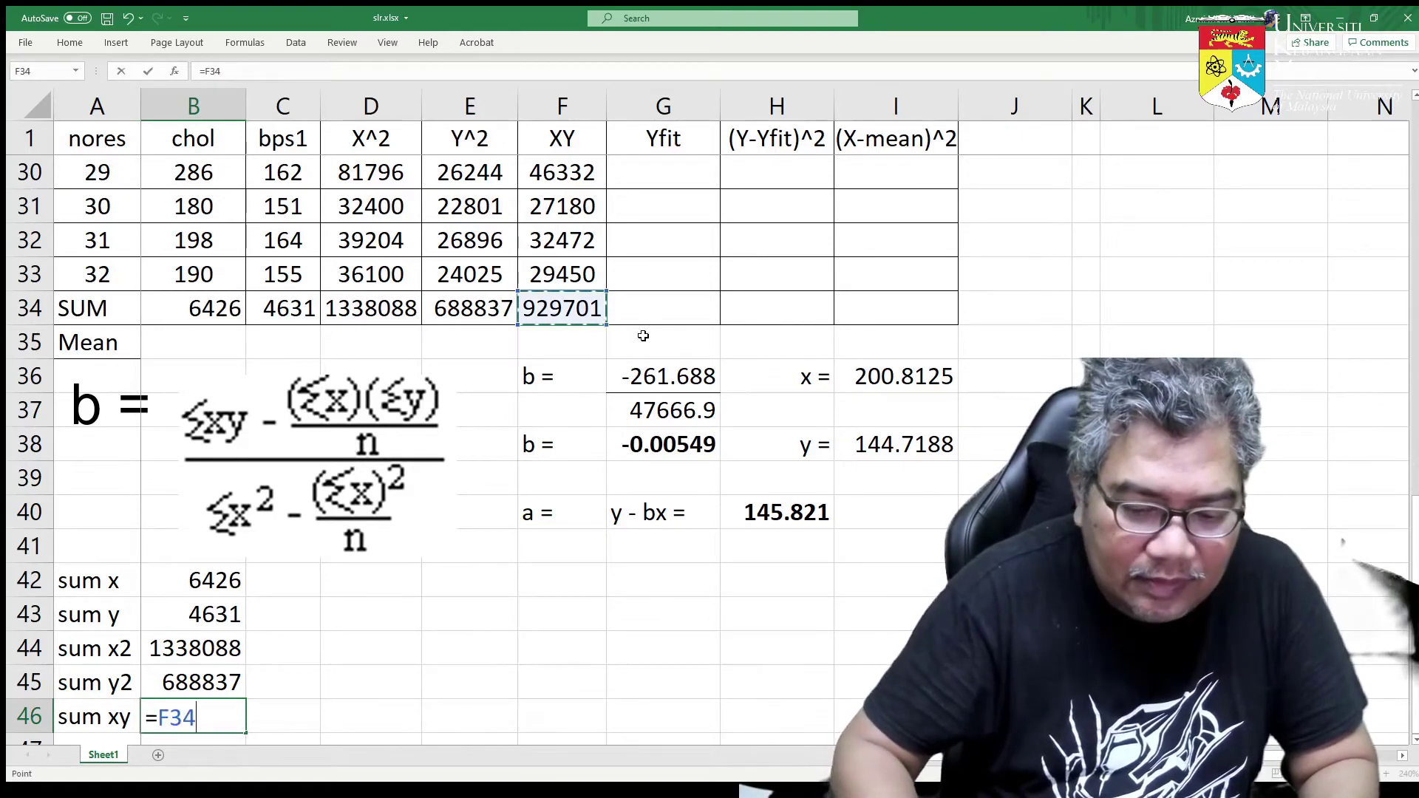
{"action": "key", "text": "Return"}
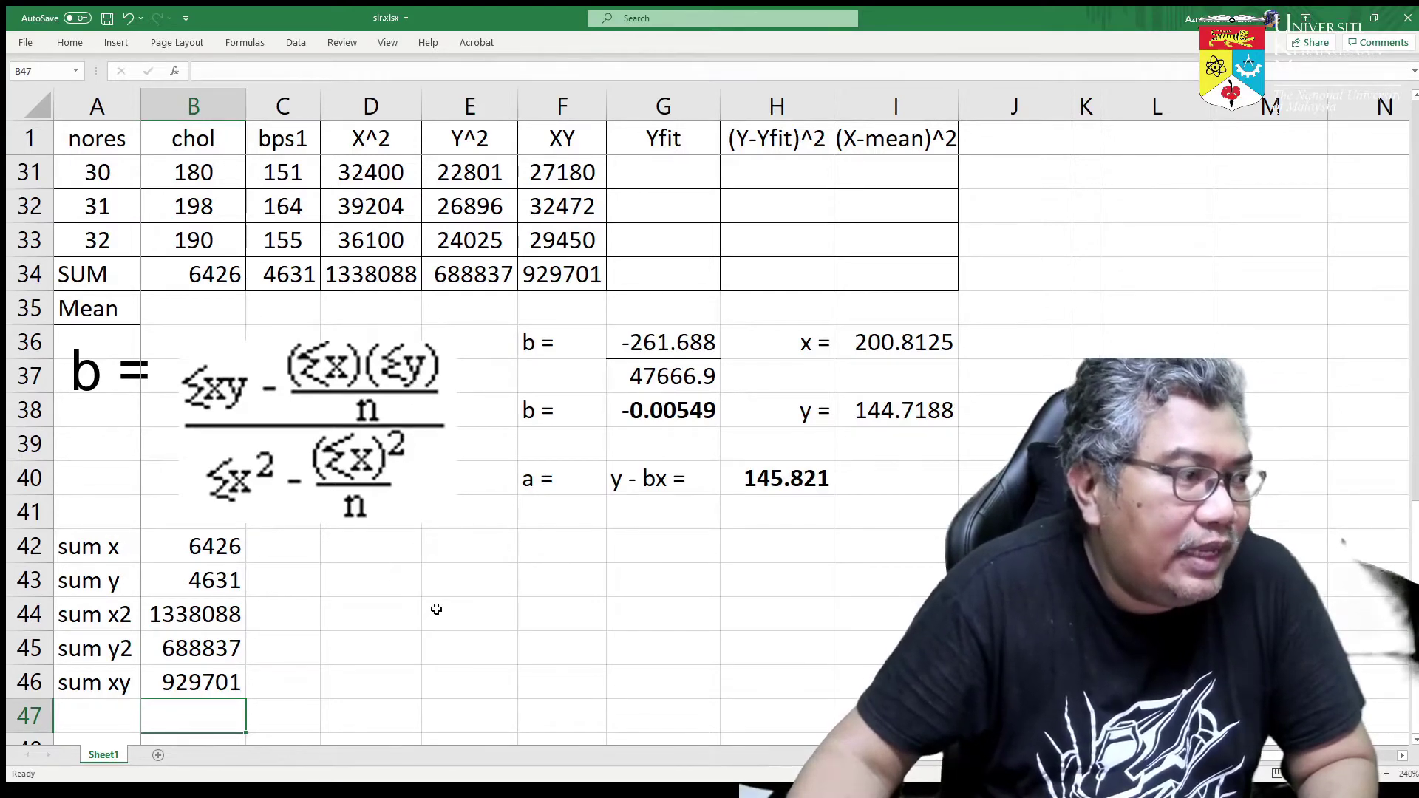
- Add the sample size below the sums, with the label n in A47 and 32 in B47
{"action": "left_click", "coordinate": [110, 714]}
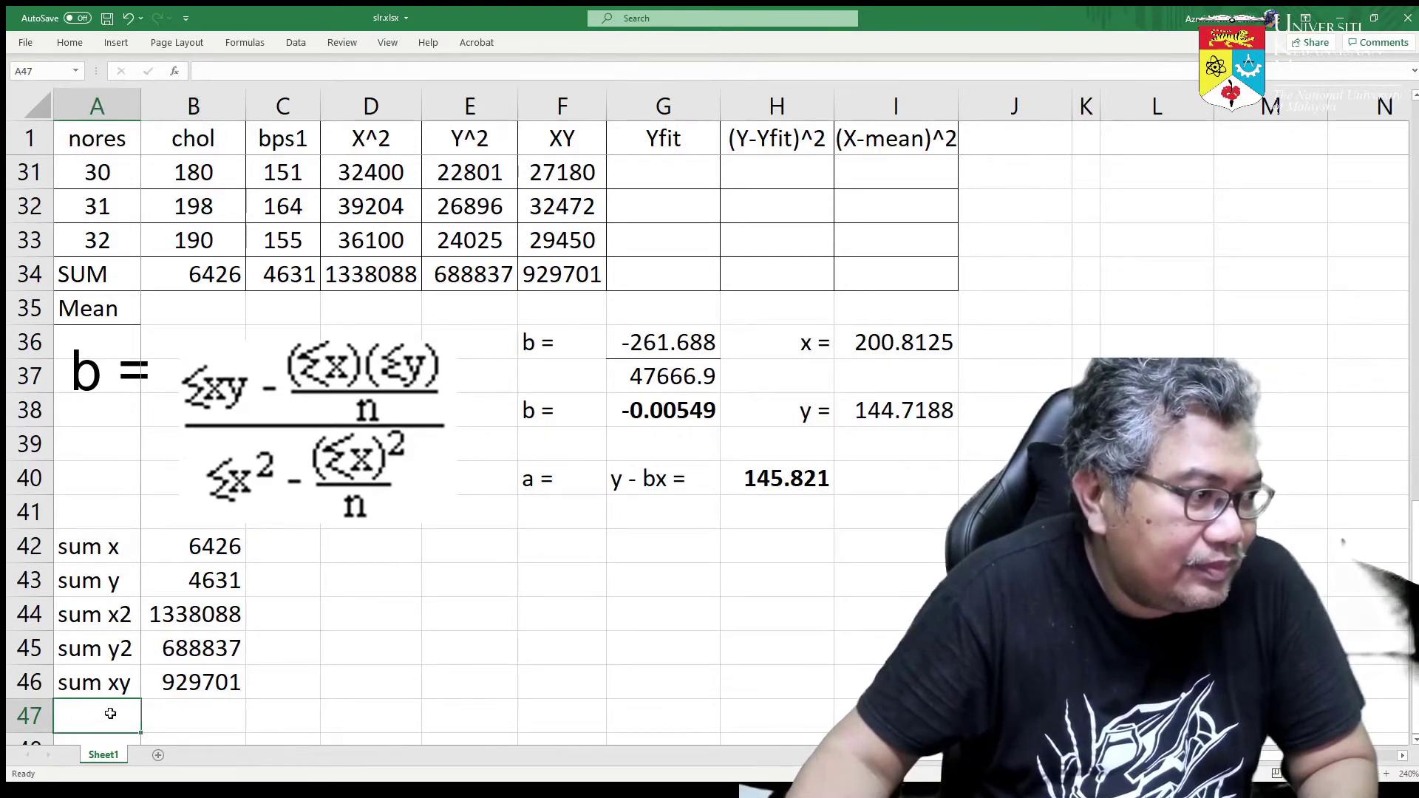
{"action": "type", "text": "n"}
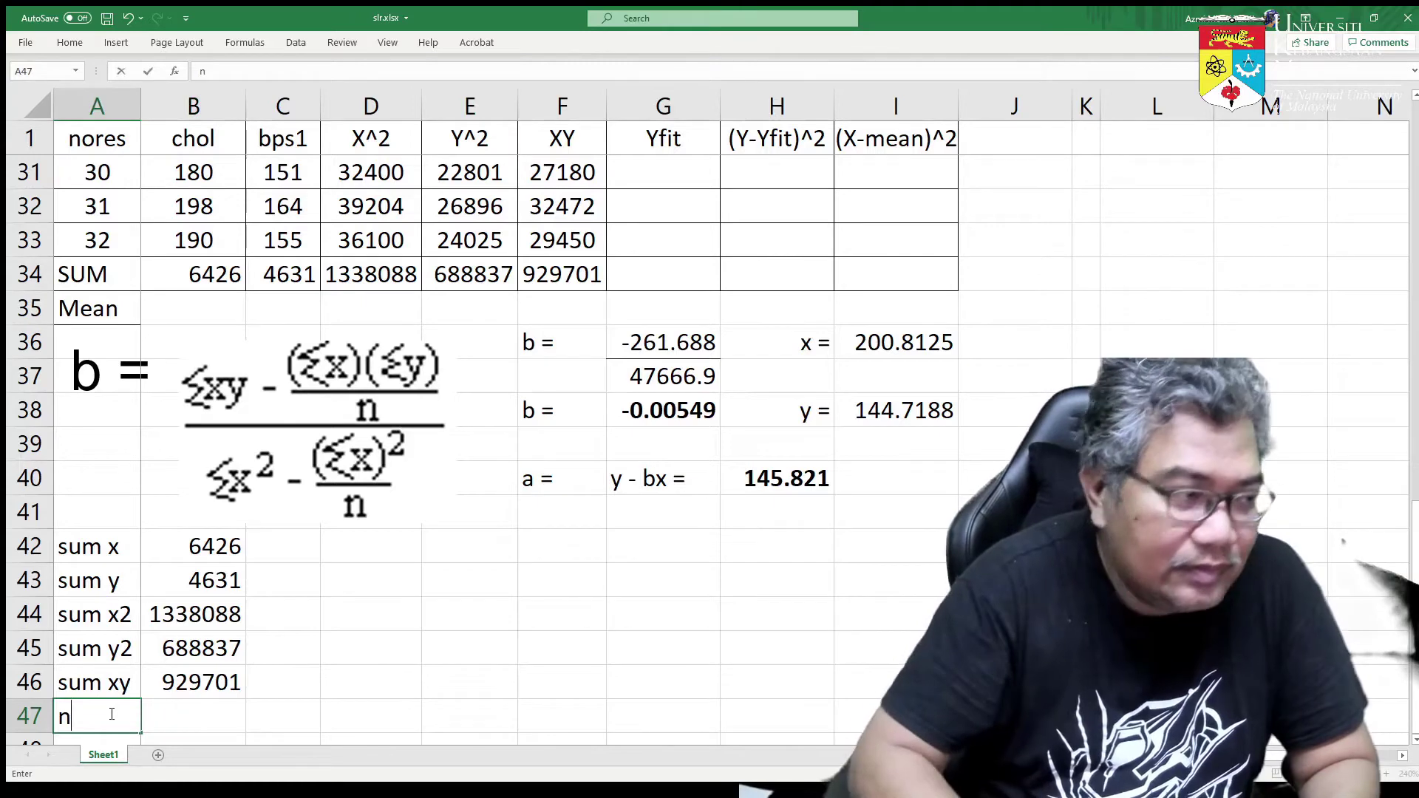
{"action": "left_click", "coordinate": [174, 711]}
{"action": "type", "text": "32"}
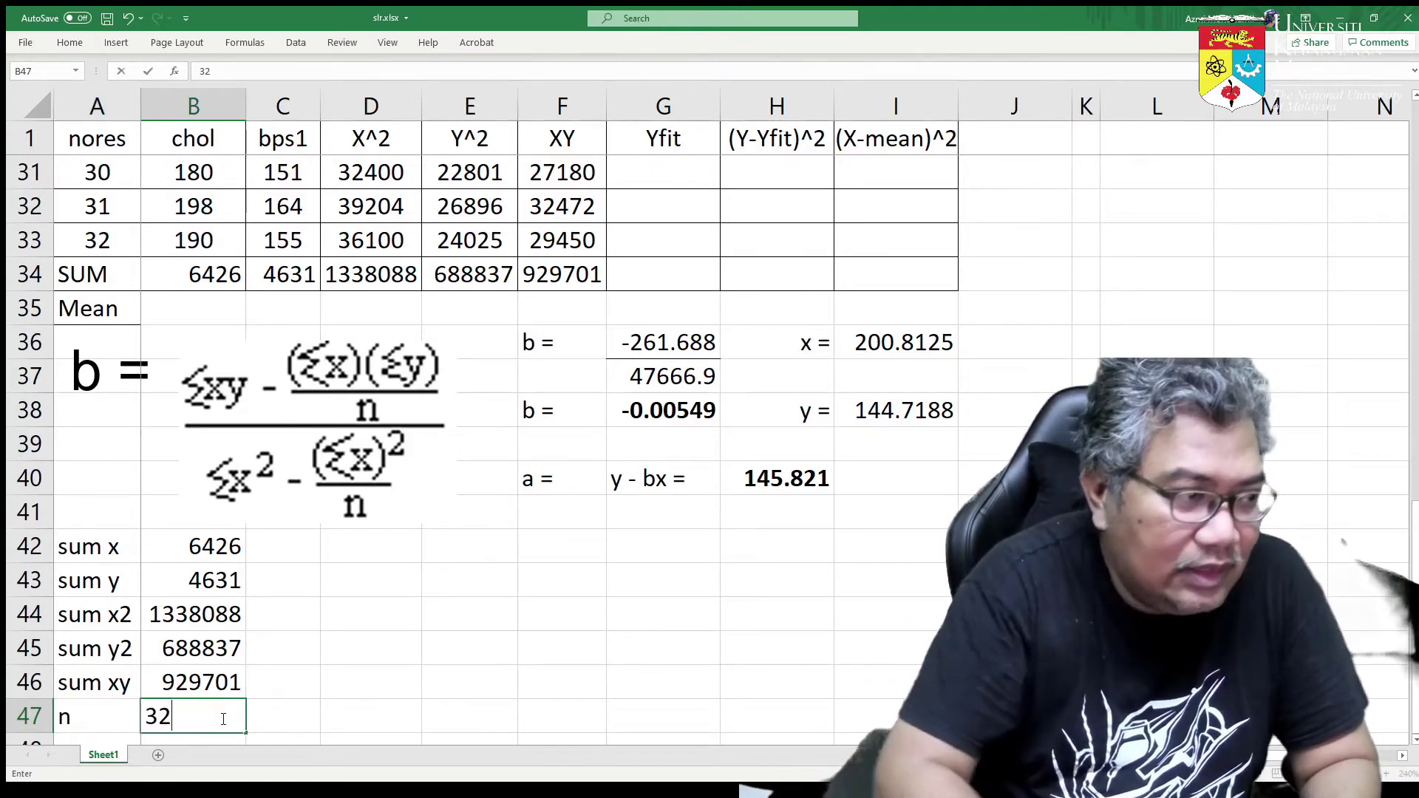
{"action": "left_click", "coordinate": [340, 612]}
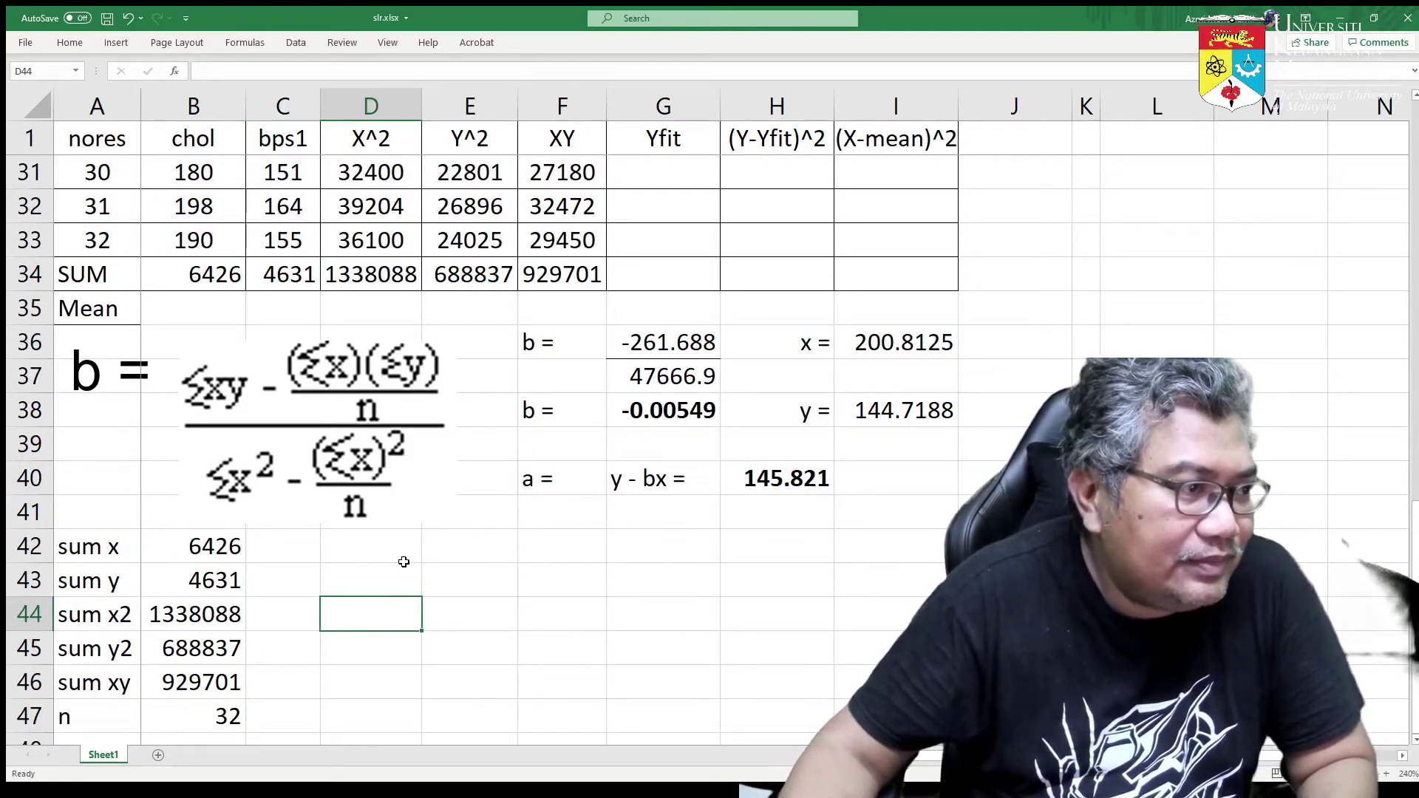
- Add the label "b =" in cell D42 beside the sums
{"action": "left_click", "coordinate": [375, 583]}
{"action": "left_click", "coordinate": [374, 544]}
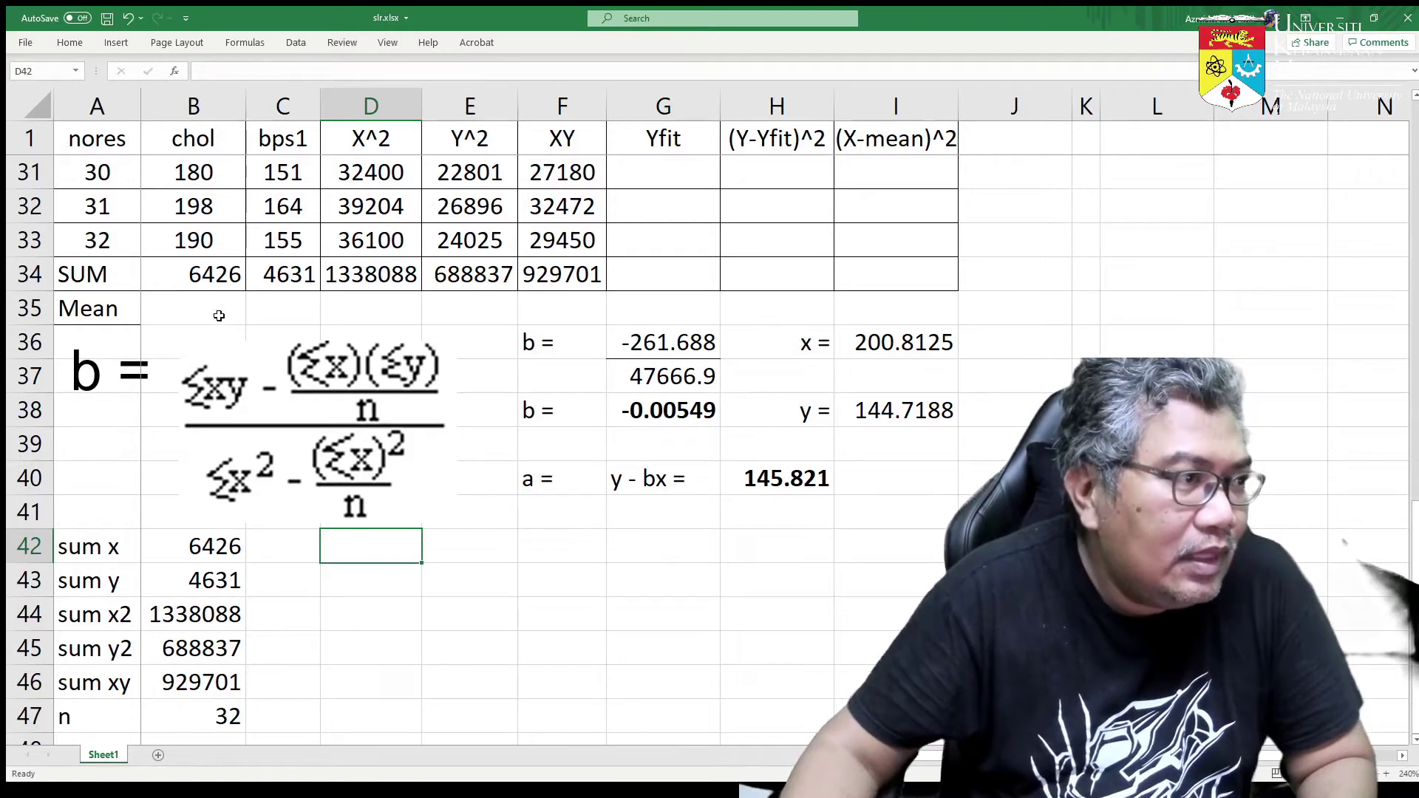
{"action": "double_click", "coordinate": [380, 546]}
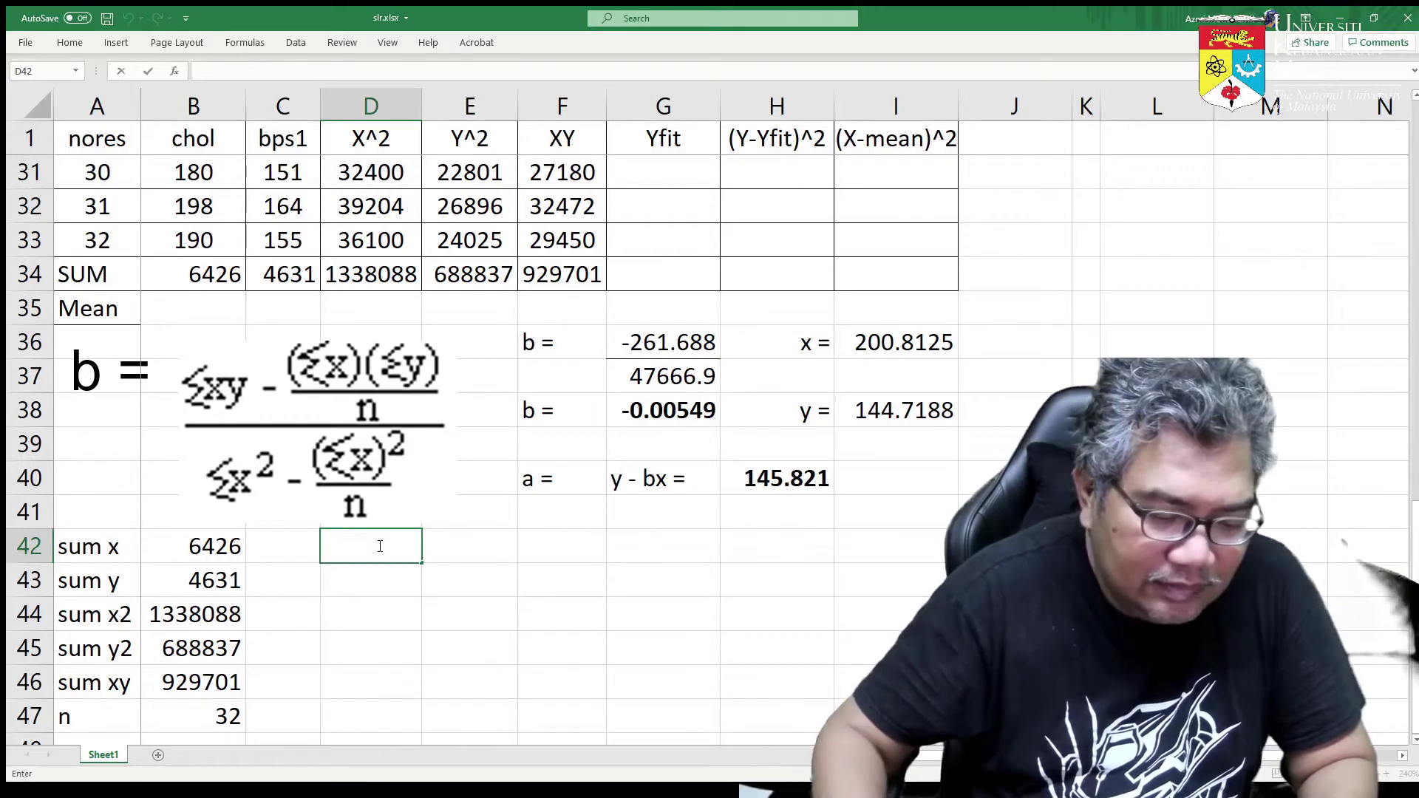
{"action": "type", "text": "b ="}
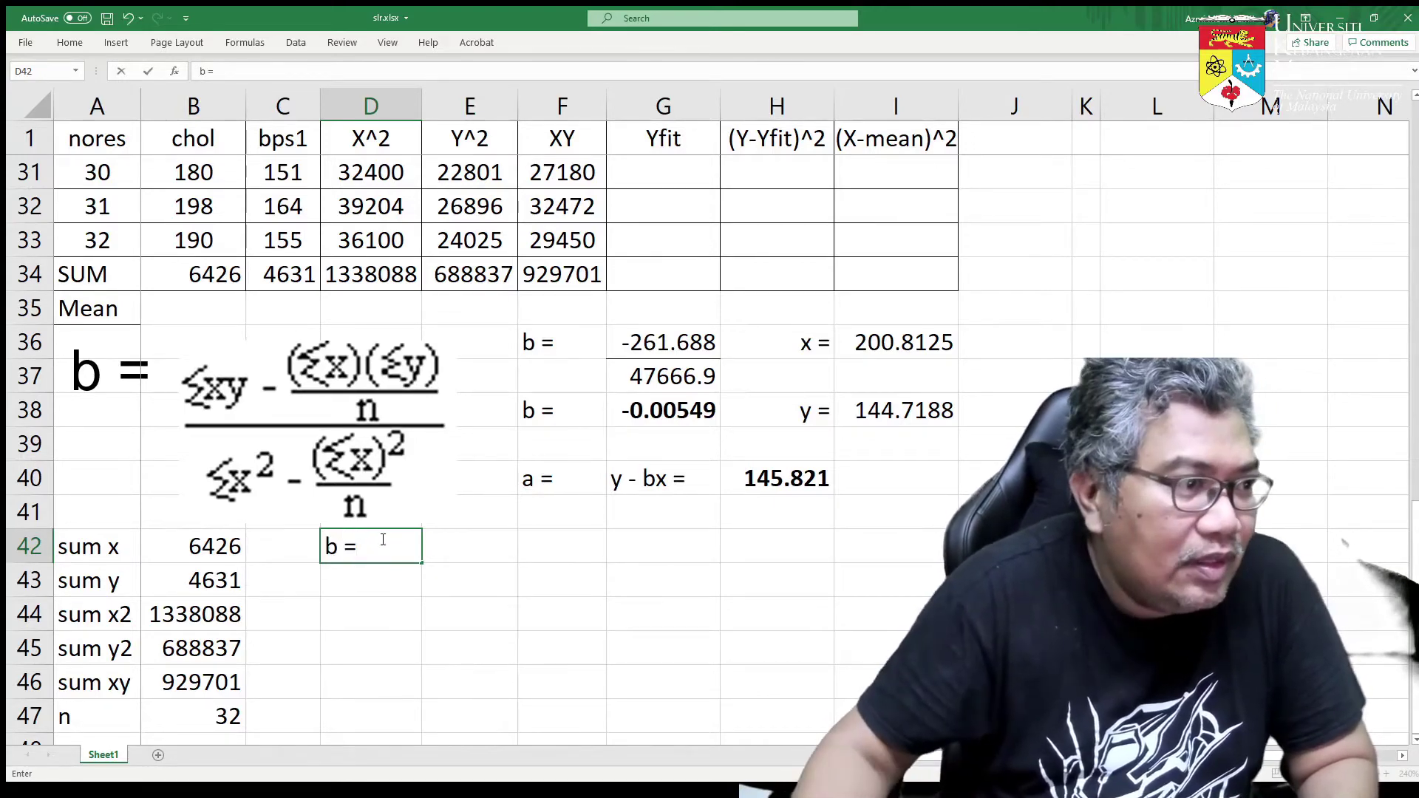
- Calculate sum x times sum y divided by n in E42 with =B42*B43/B47
{"action": "left_click", "coordinate": [475, 554]}
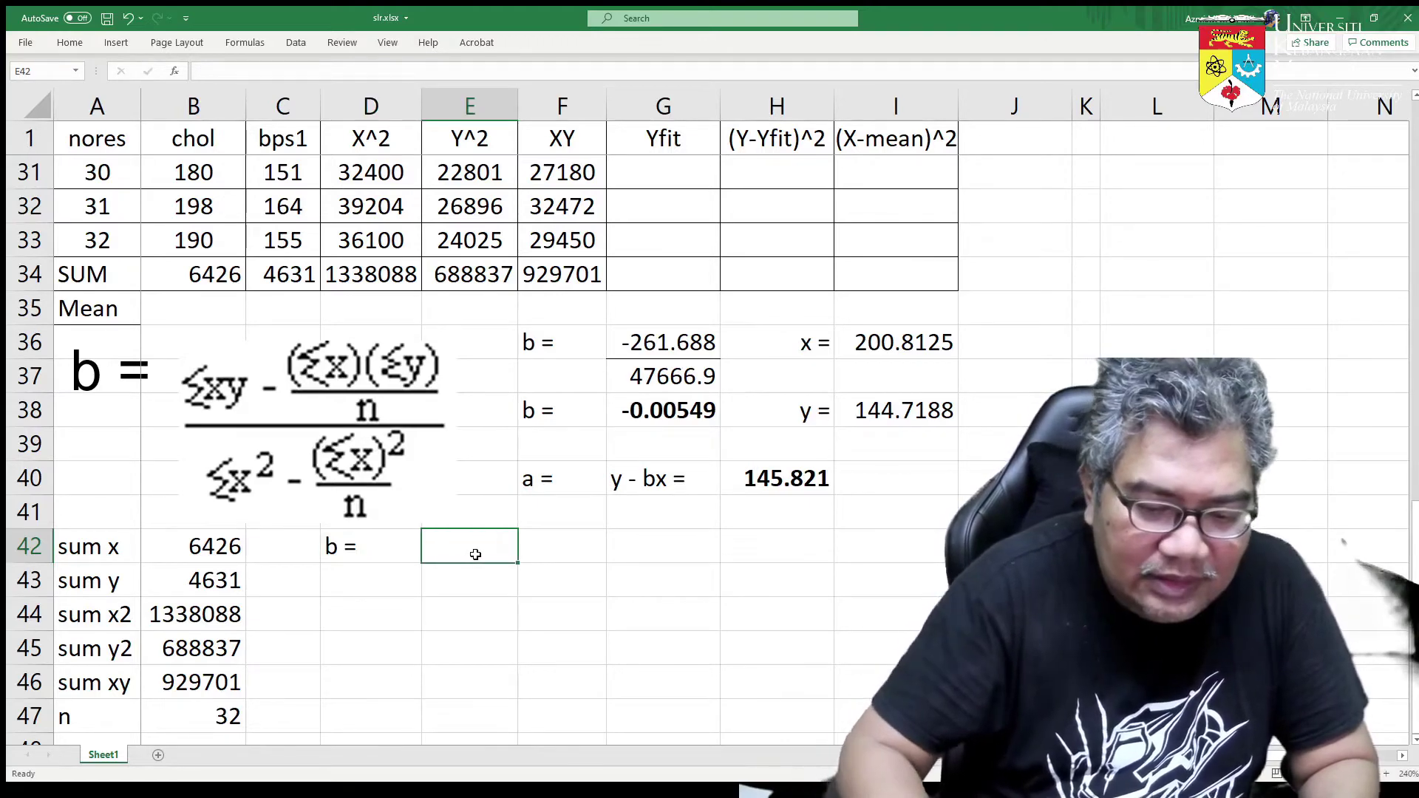
{"action": "type", "text": "="}
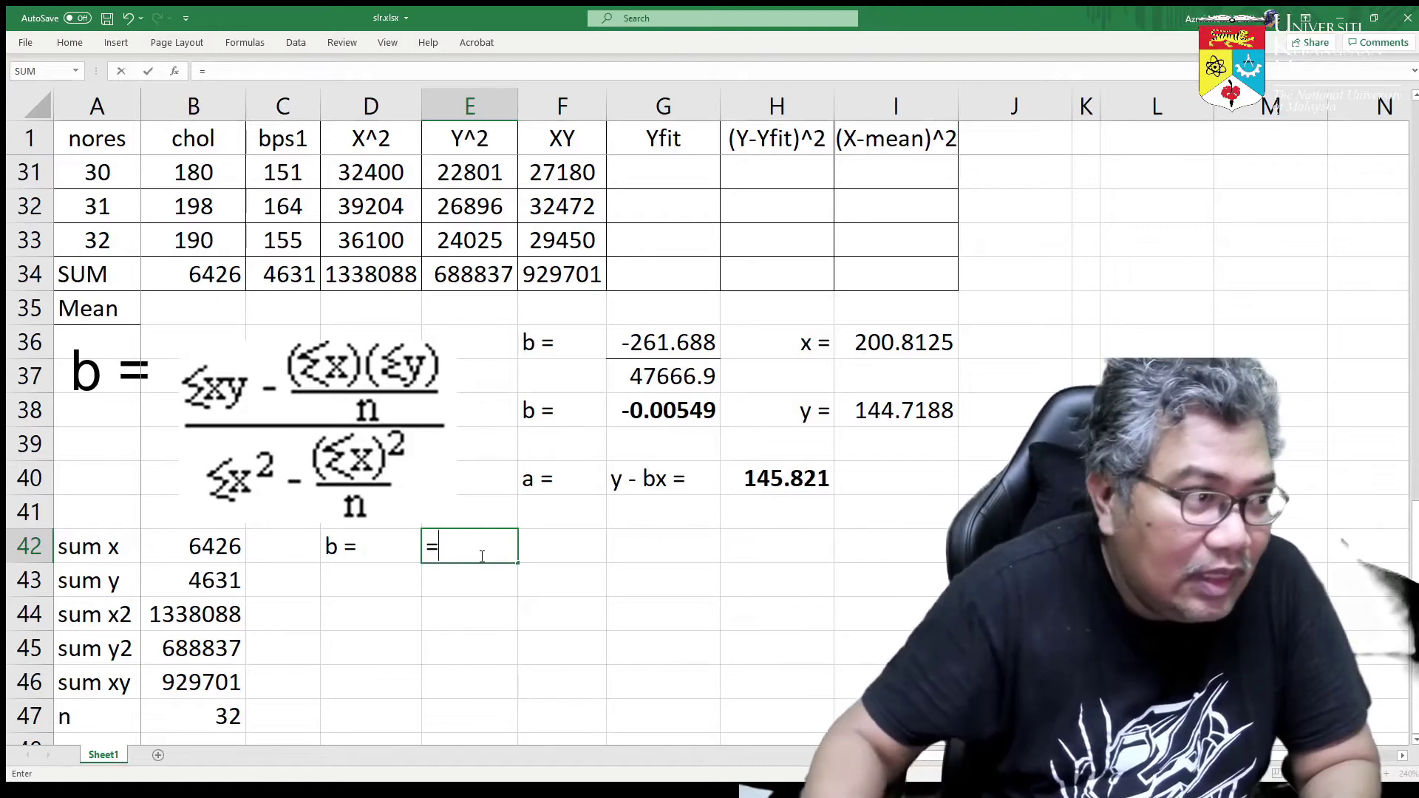
{"action": "left_click", "coordinate": [194, 548]}
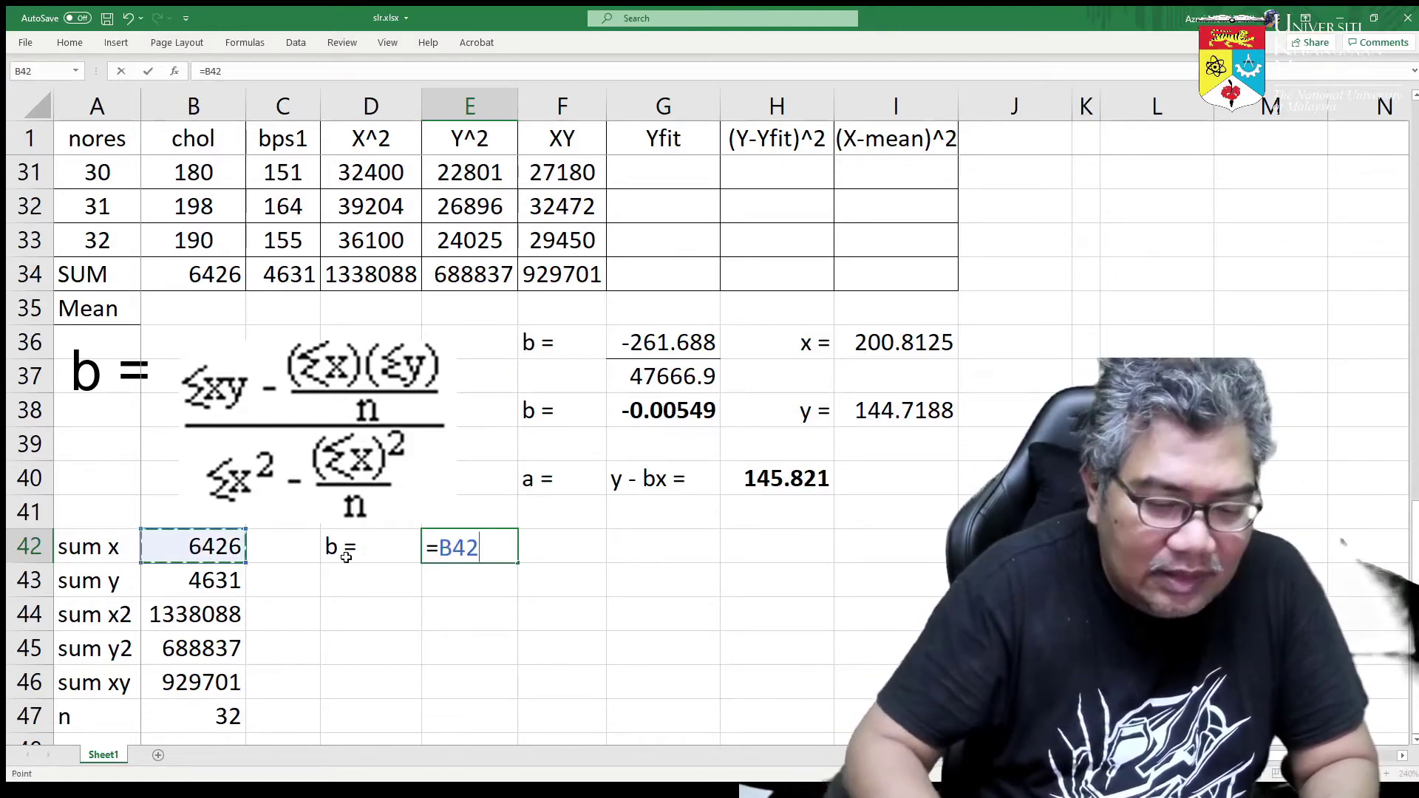
{"action": "type", "text": "*"}
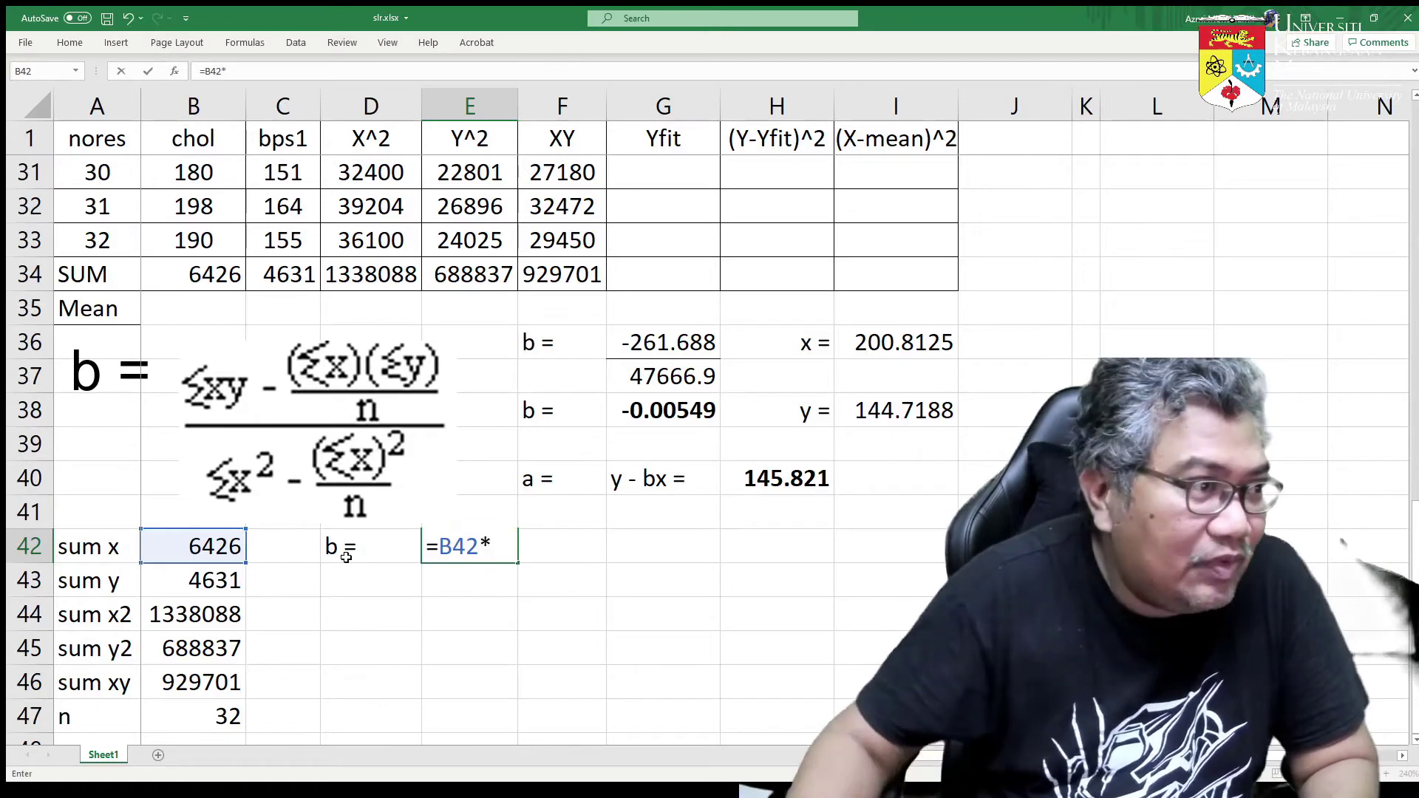
{"action": "left_click", "coordinate": [207, 592]}
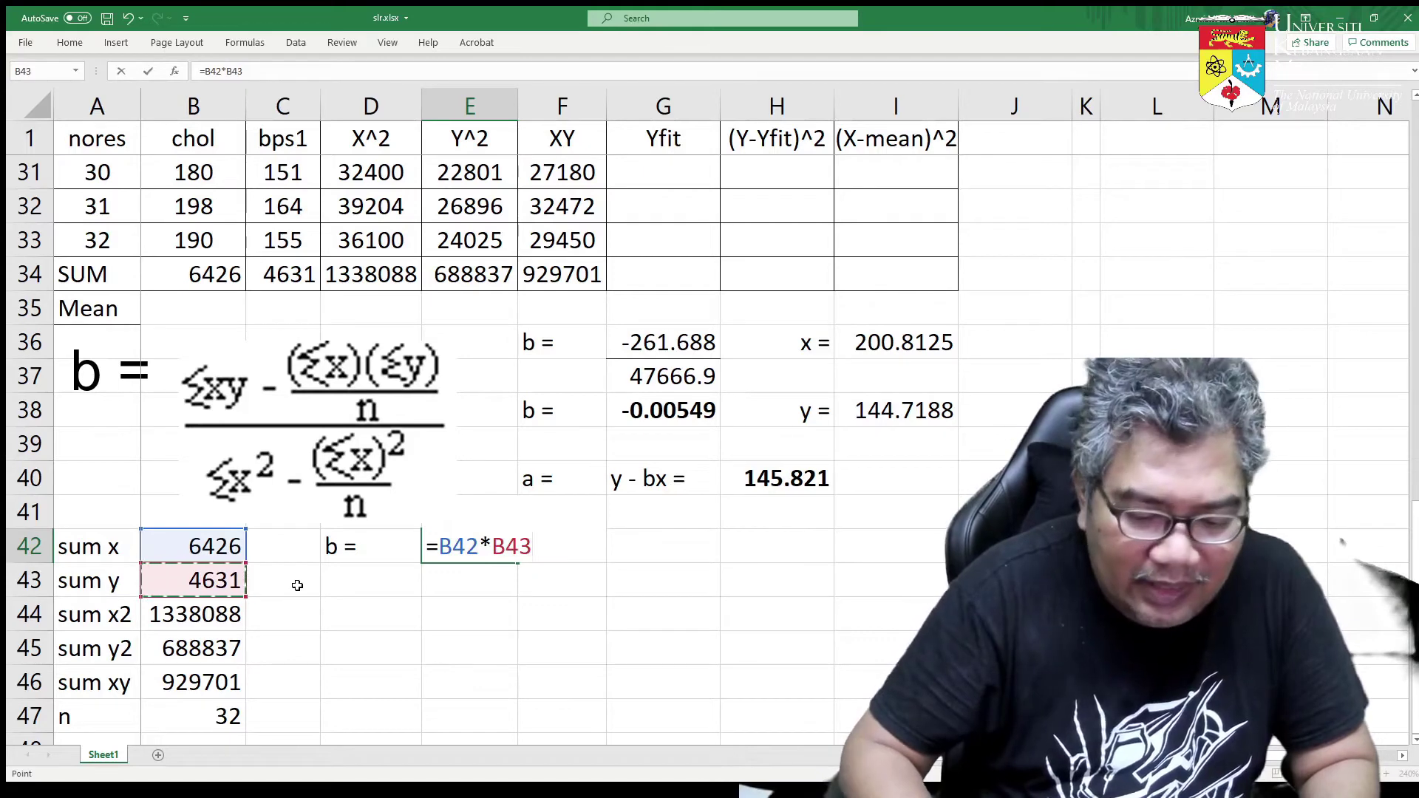
{"action": "type", "text": "/"}
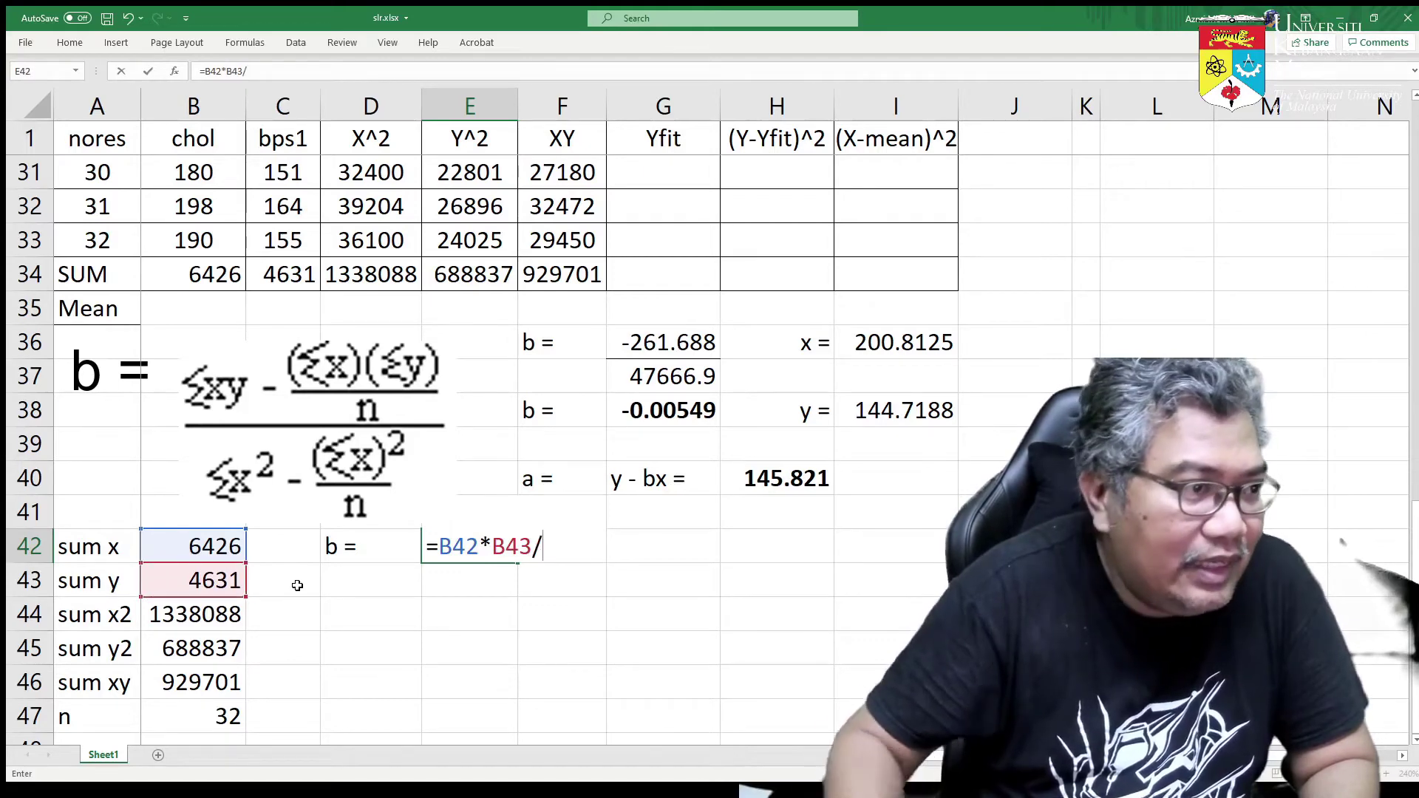
{"action": "left_click", "coordinate": [167, 714]}
{"action": "key", "text": "Return"}
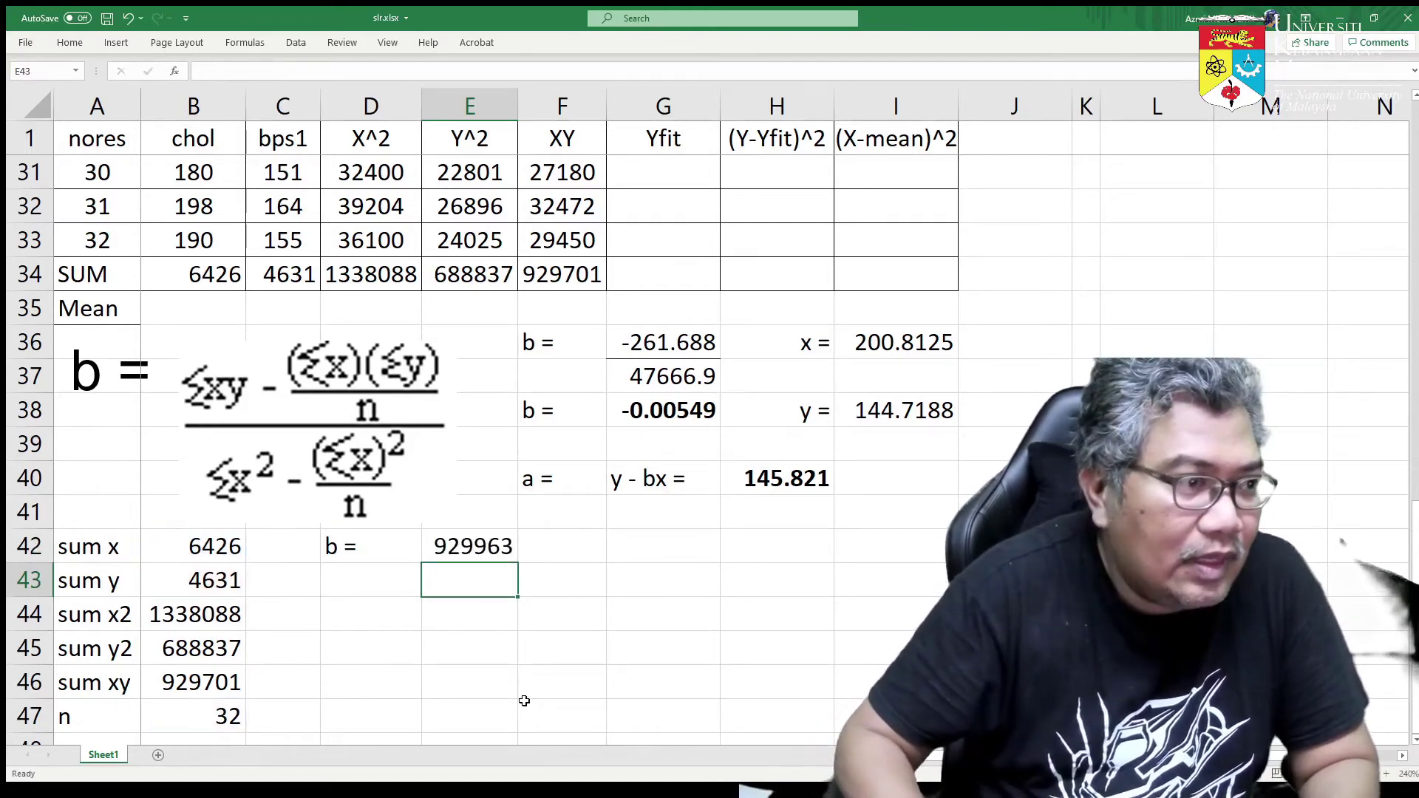
- Complete the numerator of b in E42 by subtracting the existing term from sum xy, giving =B46-(B42*B43/B47)
{"action": "left_click", "coordinate": [473, 547]}
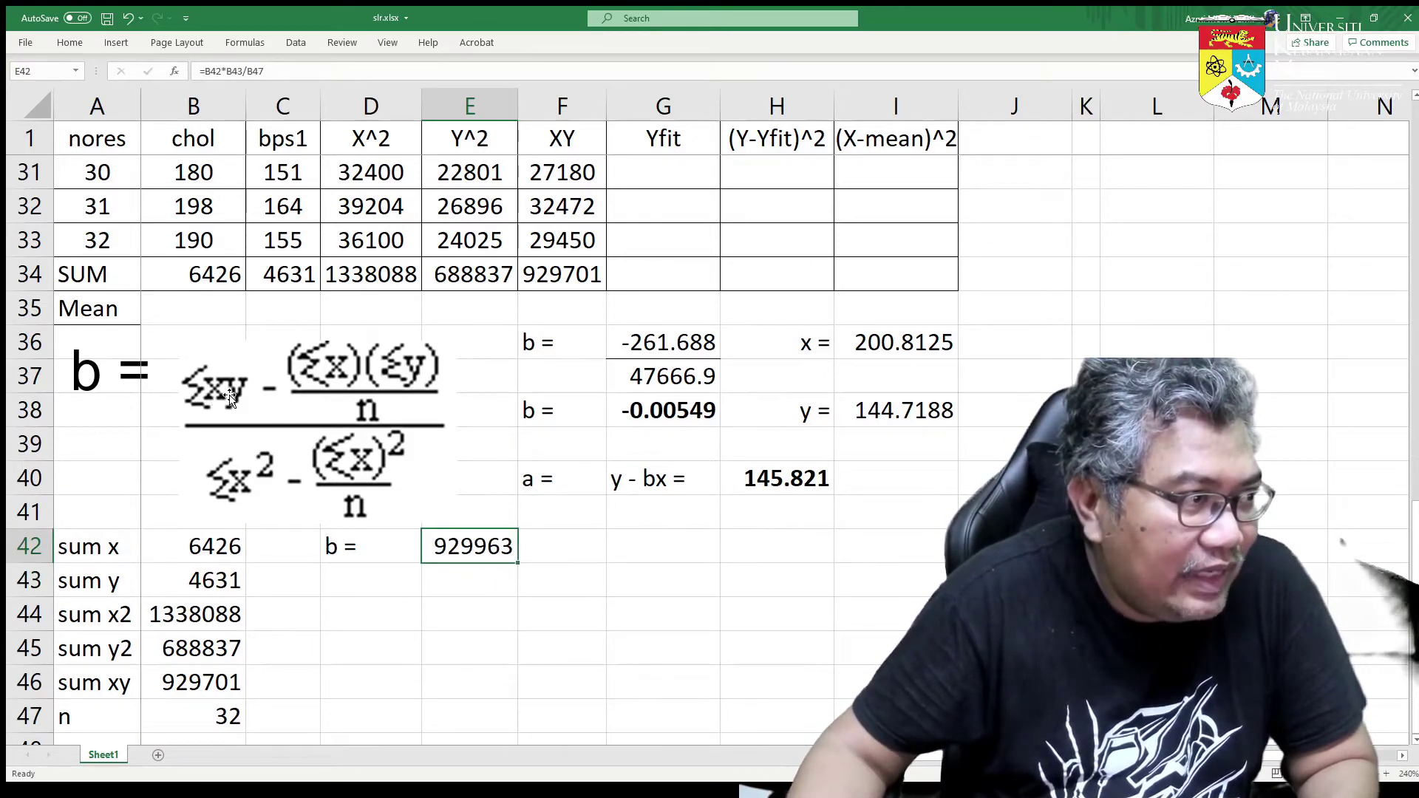
{"action": "double_click", "coordinate": [434, 545]}
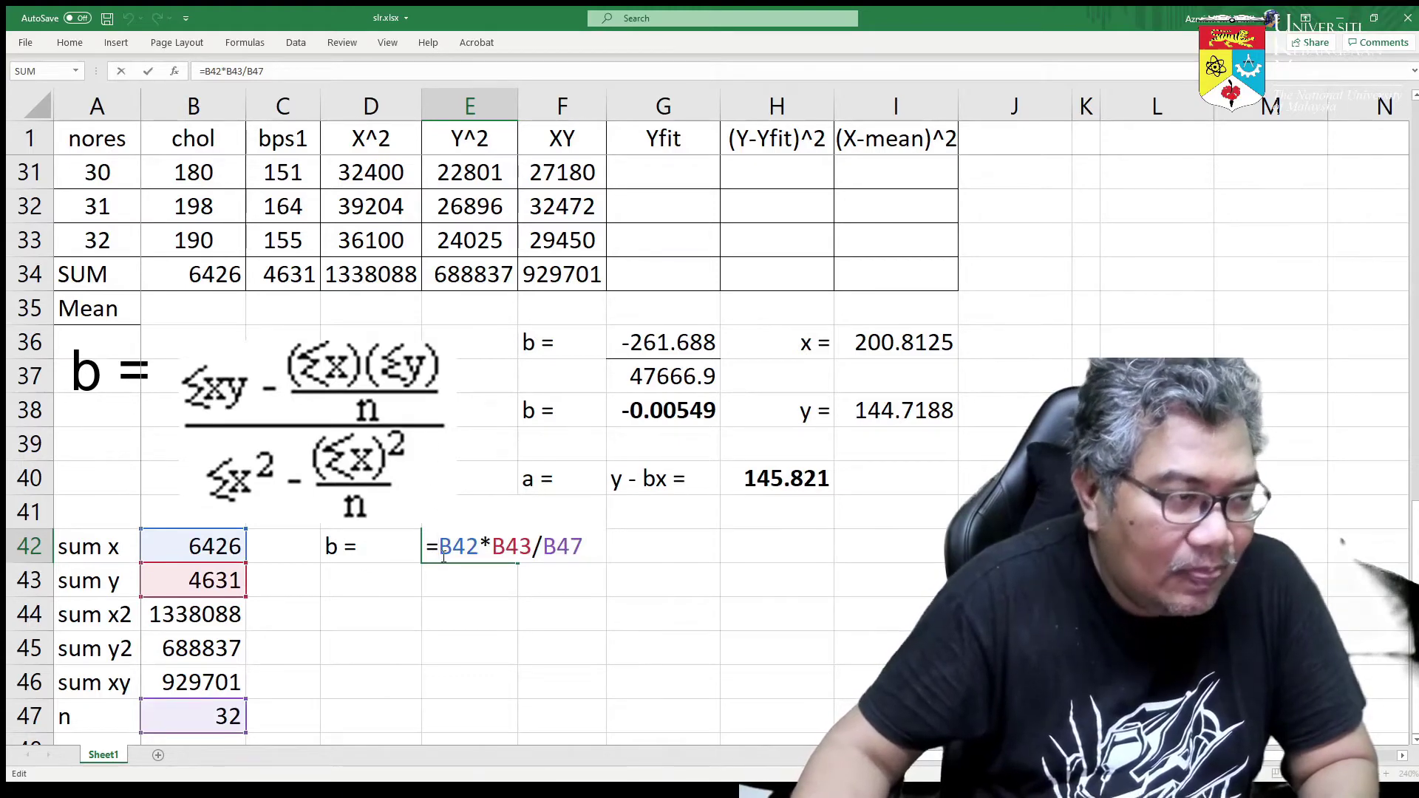
{"action": "left_click", "coordinate": [218, 681]}
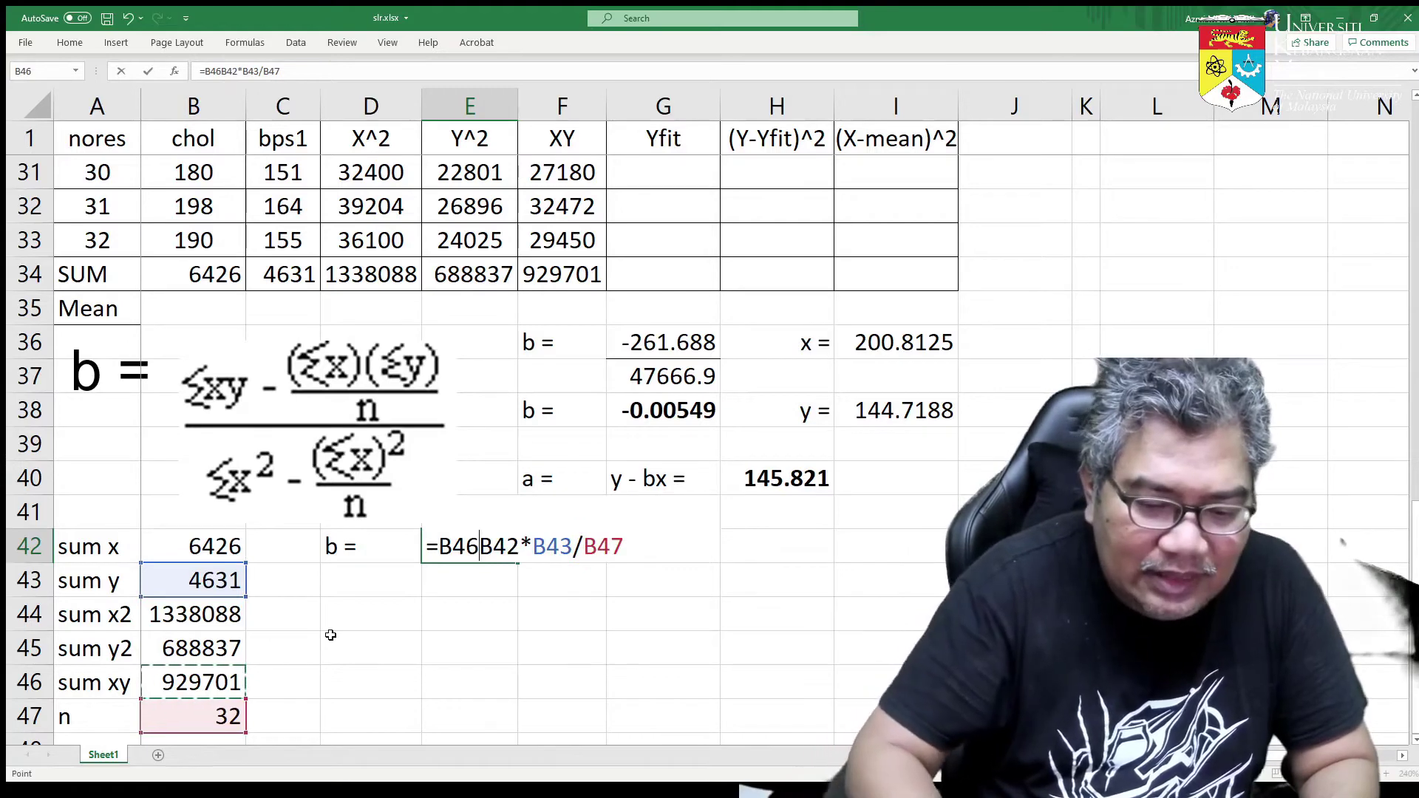
{"action": "type", "text": "-"}
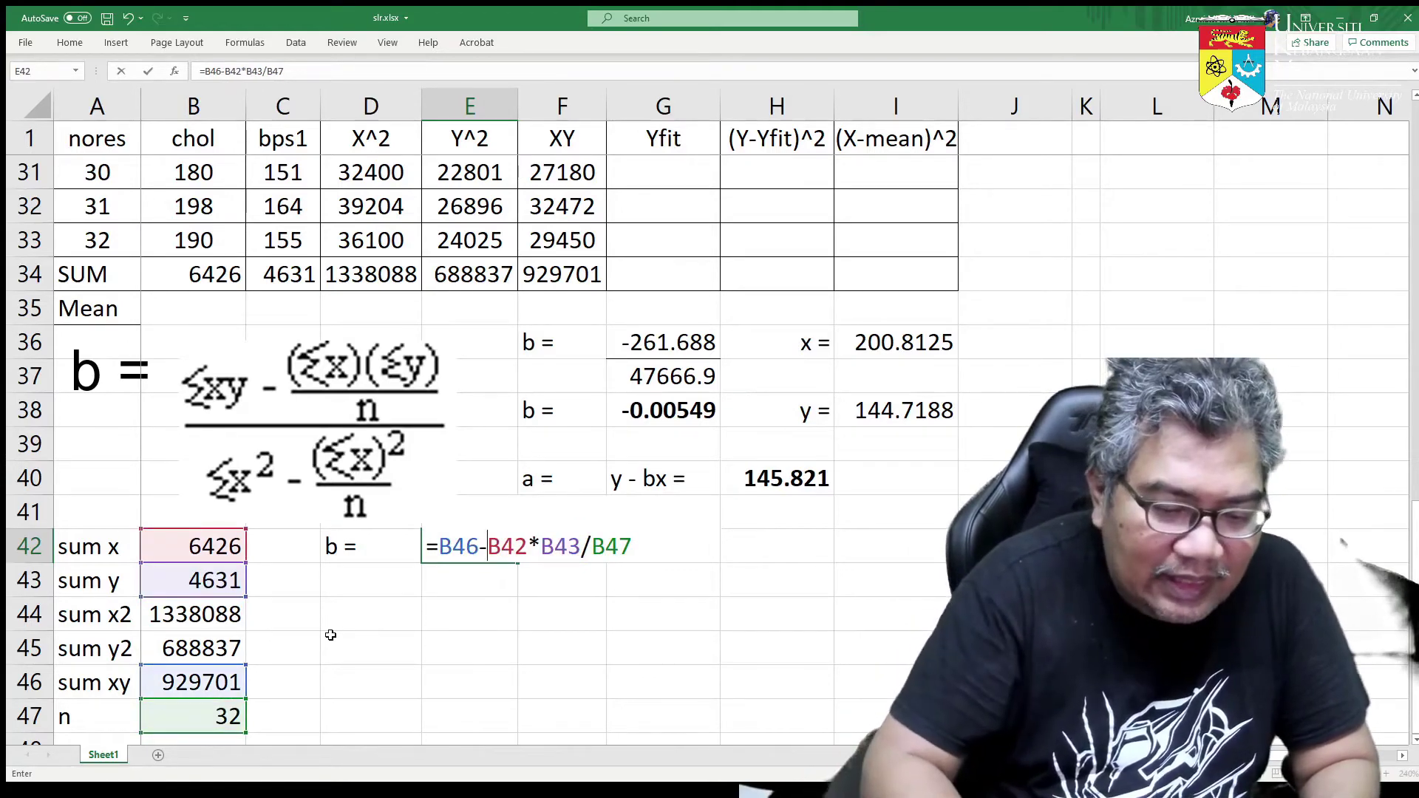
{"action": "type", "text": "("}
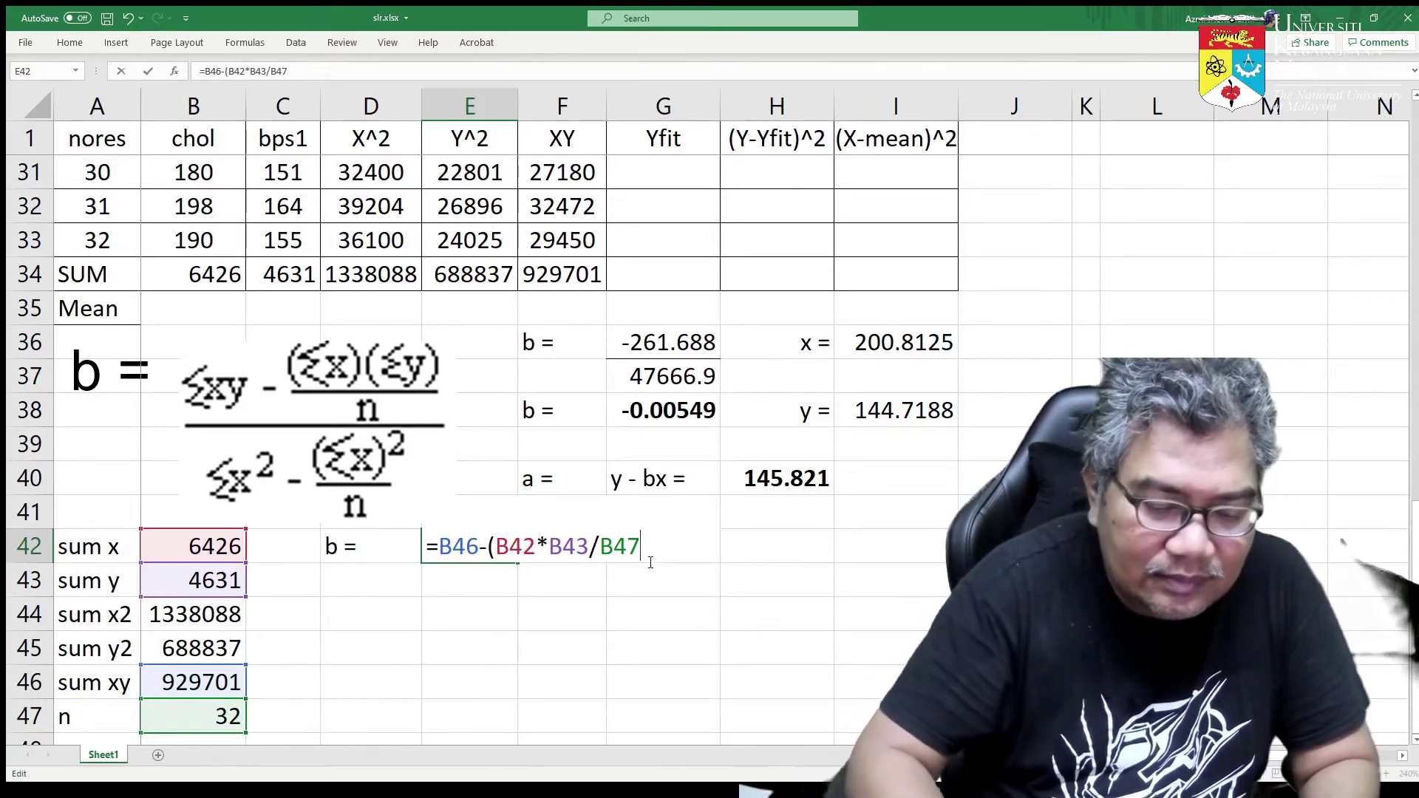
{"action": "type", "text": ")"}
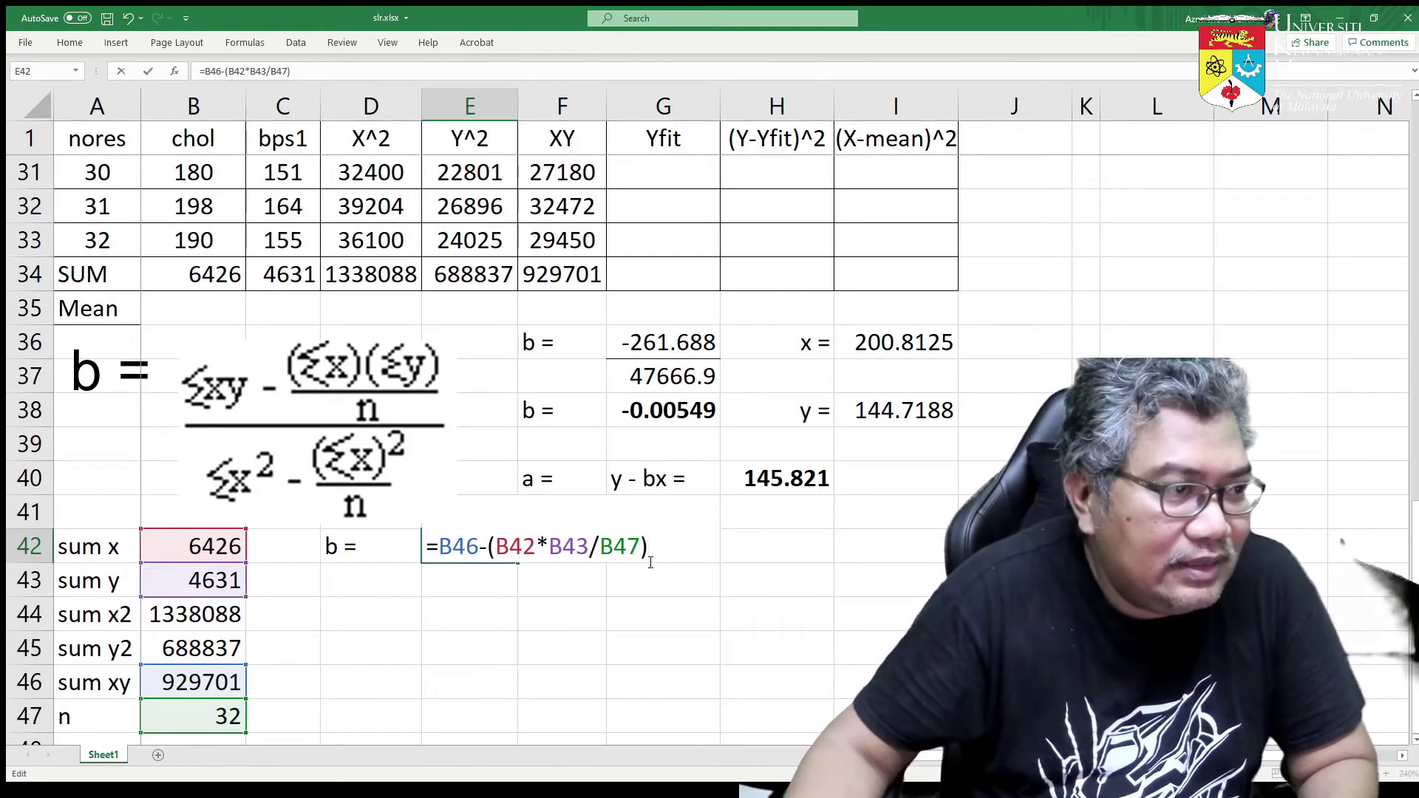
{"action": "key", "text": "Return"}
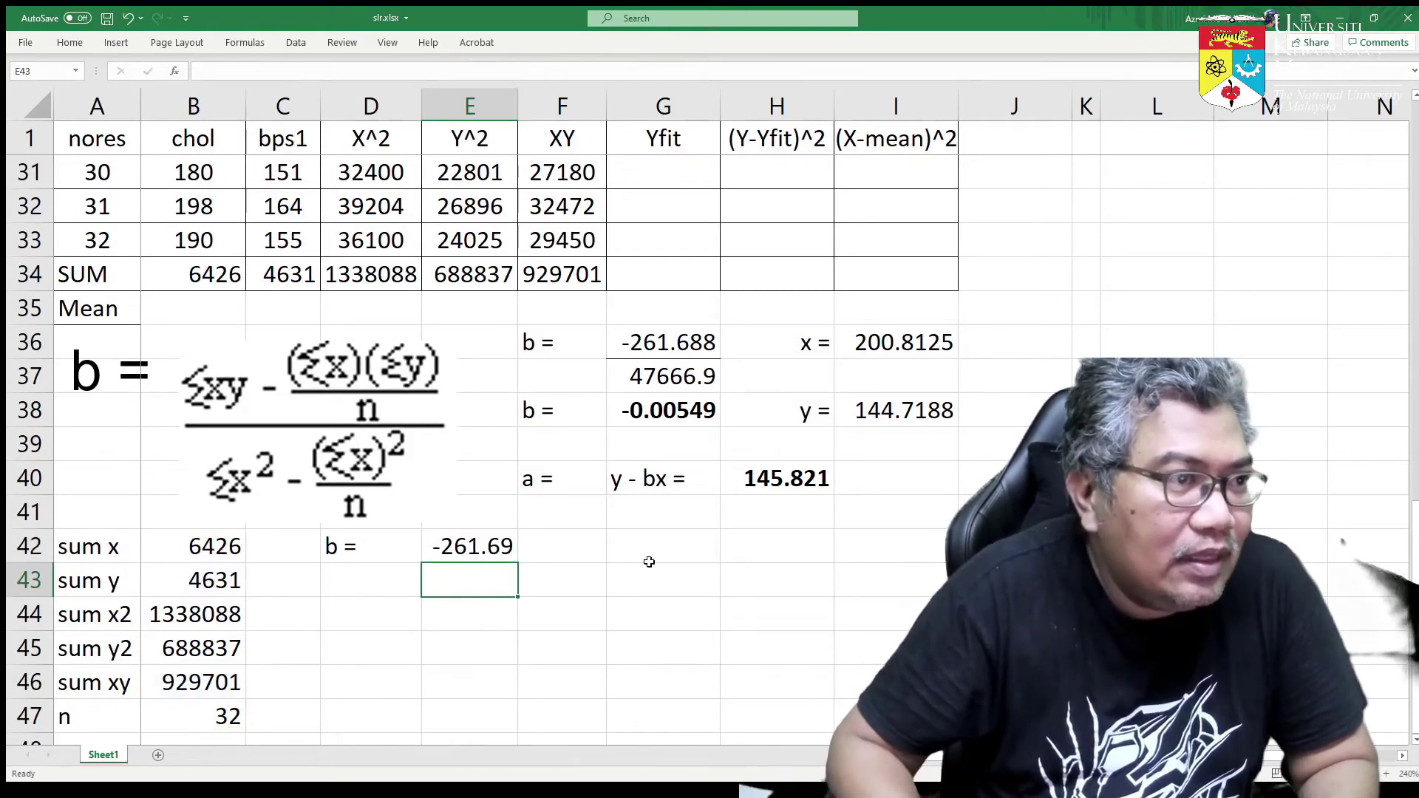
- Calculate the square of sum x divided by n in E43 with =B42^2/B47
{"action": "left_click", "coordinate": [466, 556]}
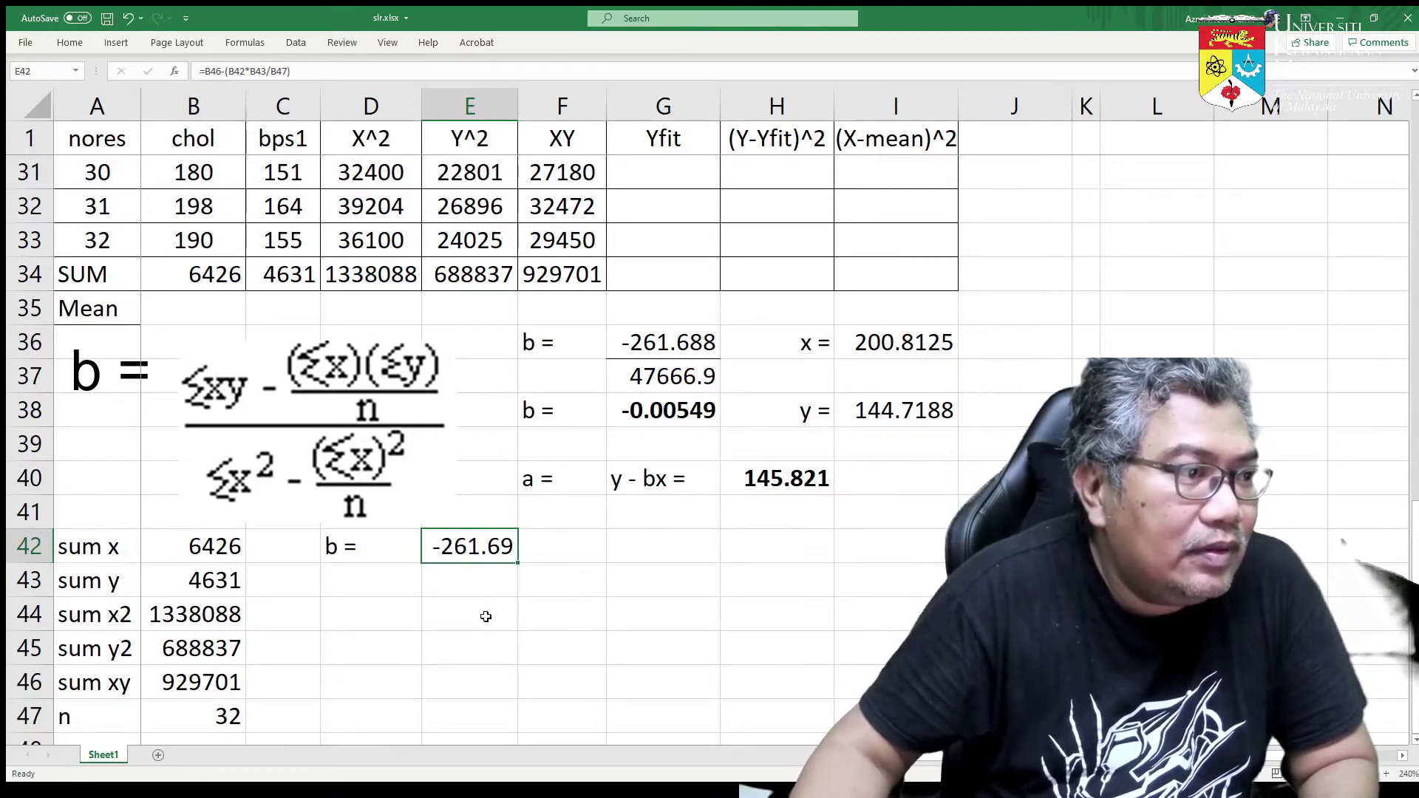
{"action": "left_click", "coordinate": [440, 587]}
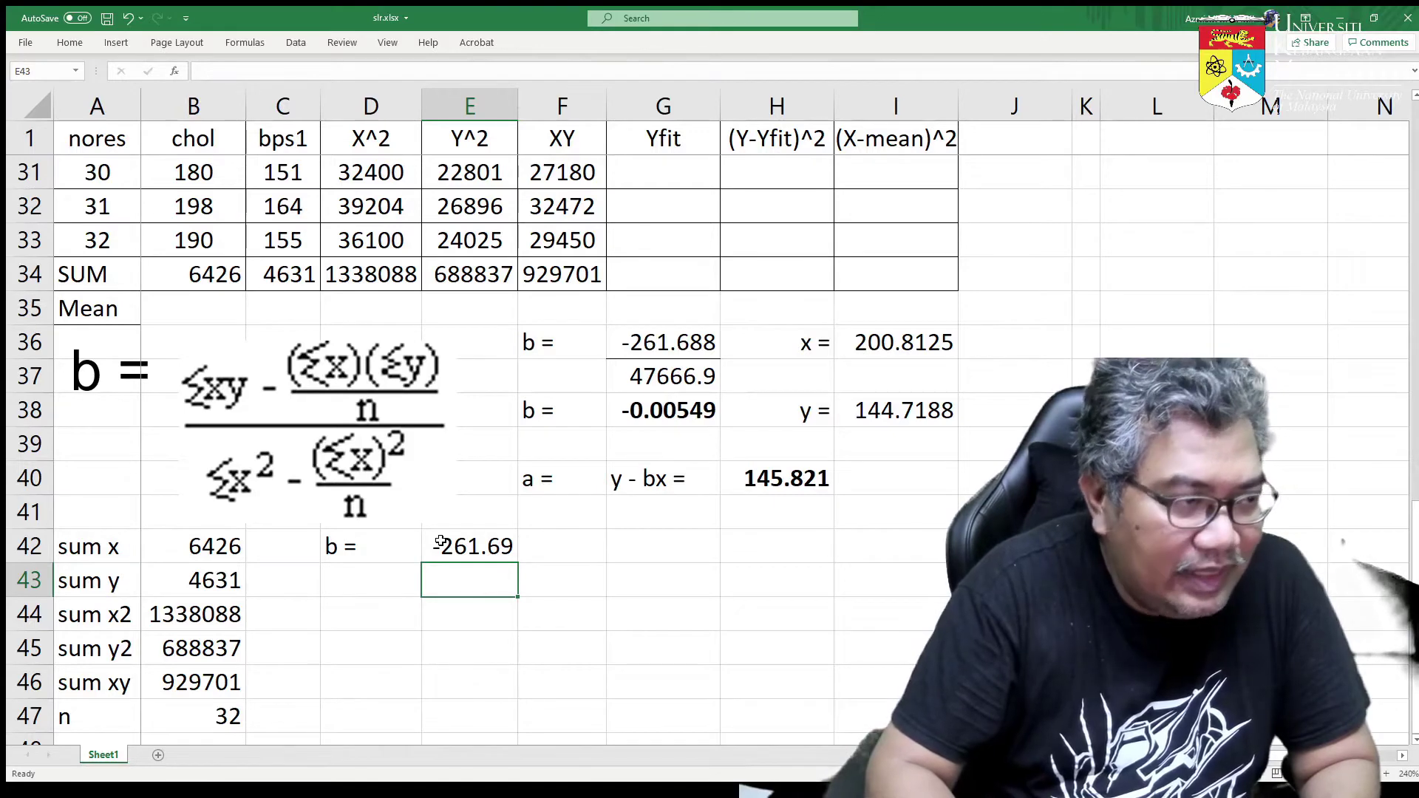
{"action": "type", "text": "="}
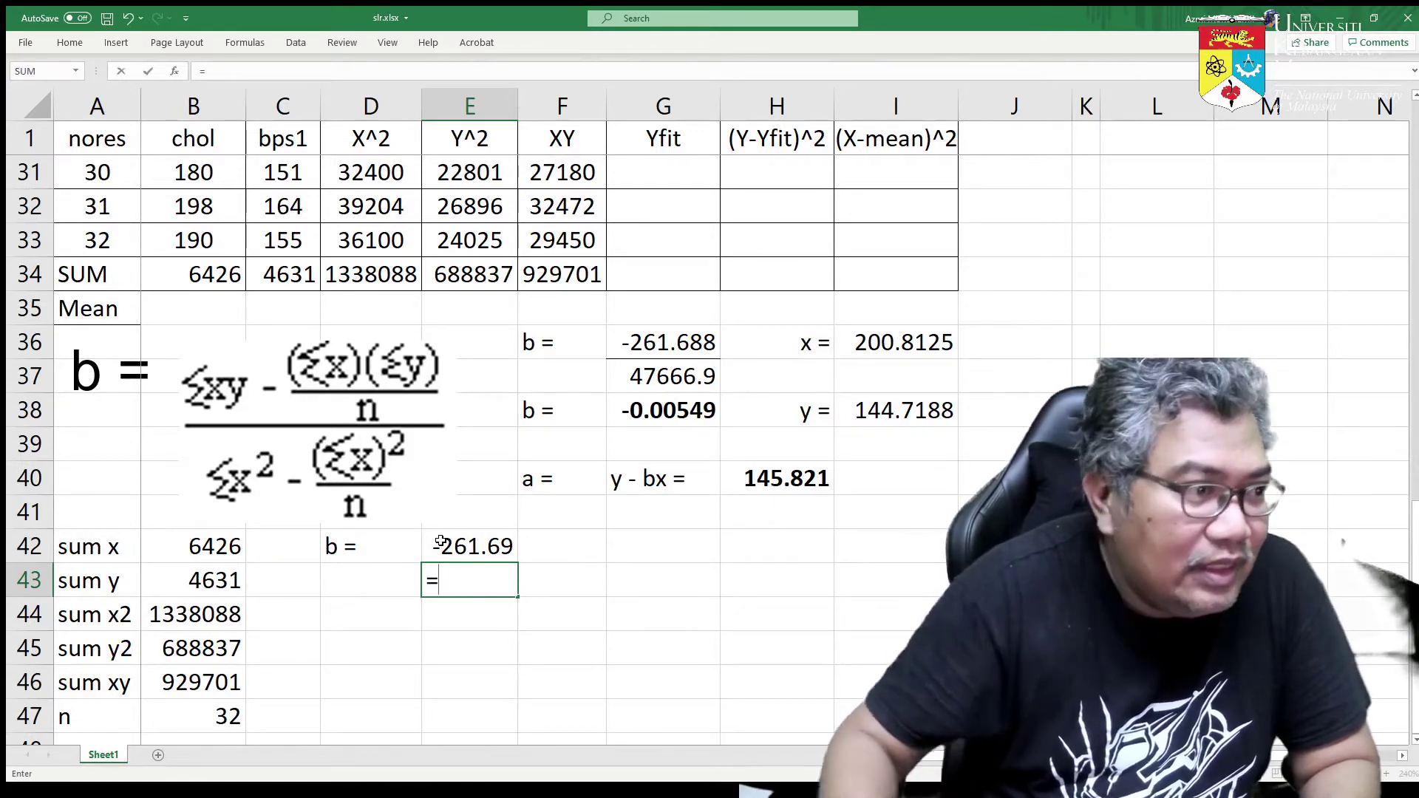
{"action": "left_click", "coordinate": [193, 553]}
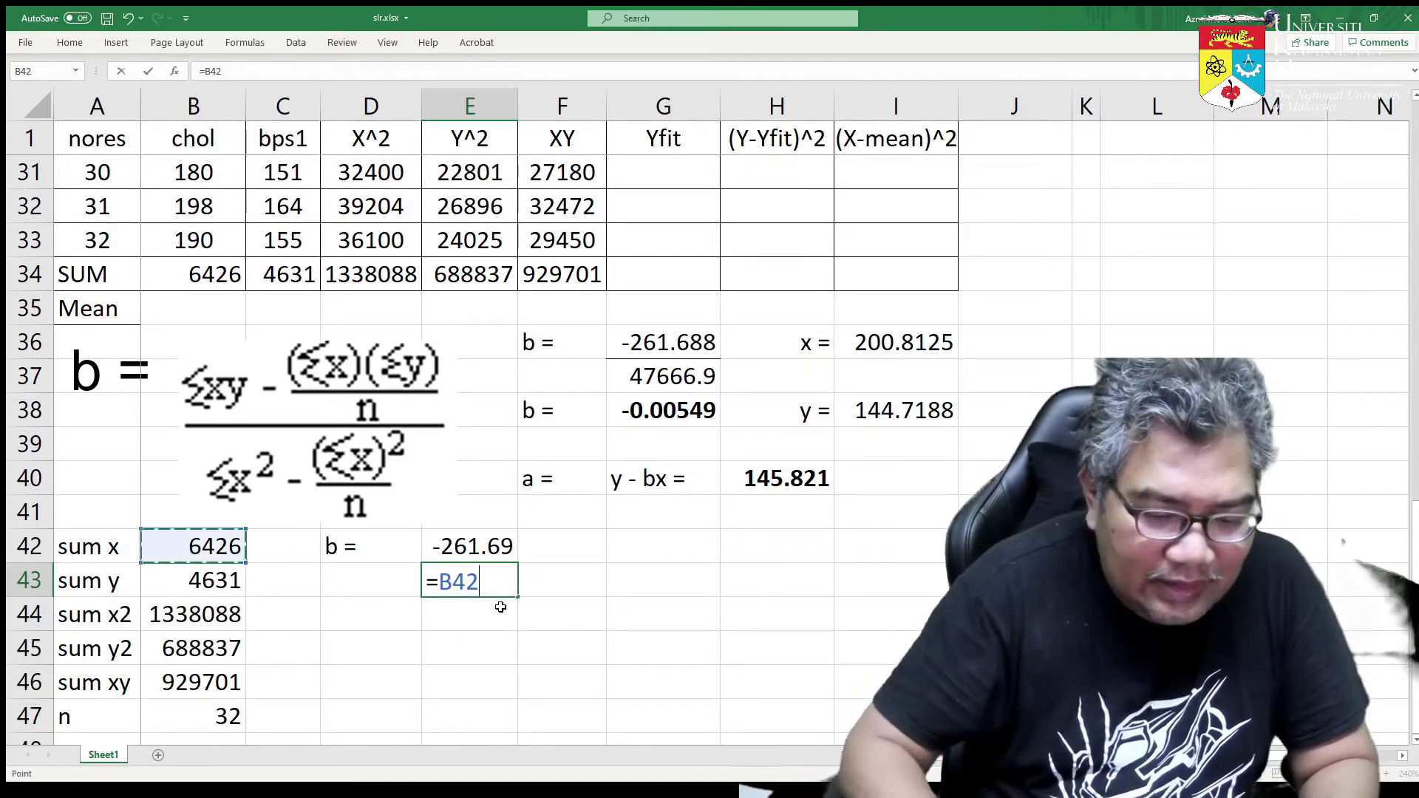
{"action": "type", "text": "^"}
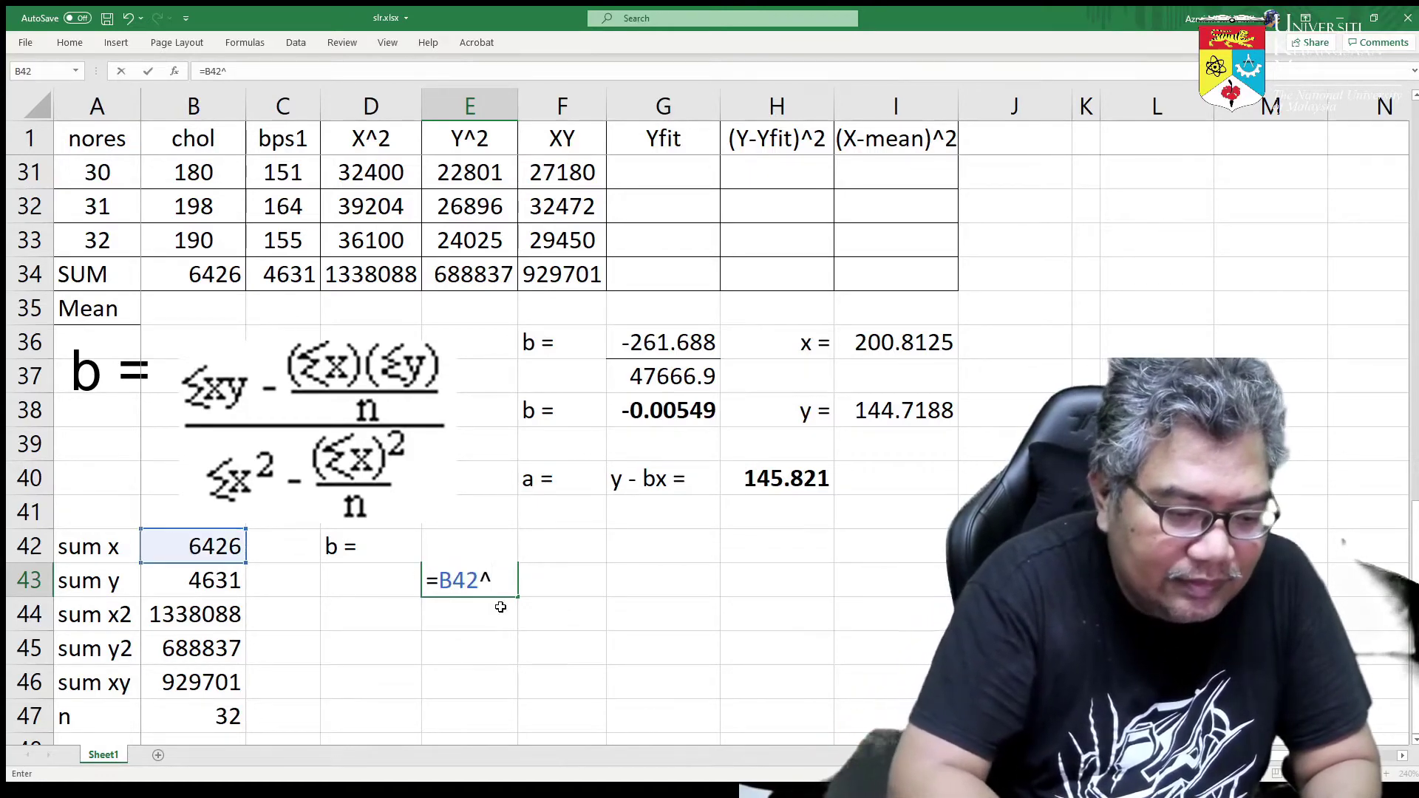
{"action": "type", "text": "2"}
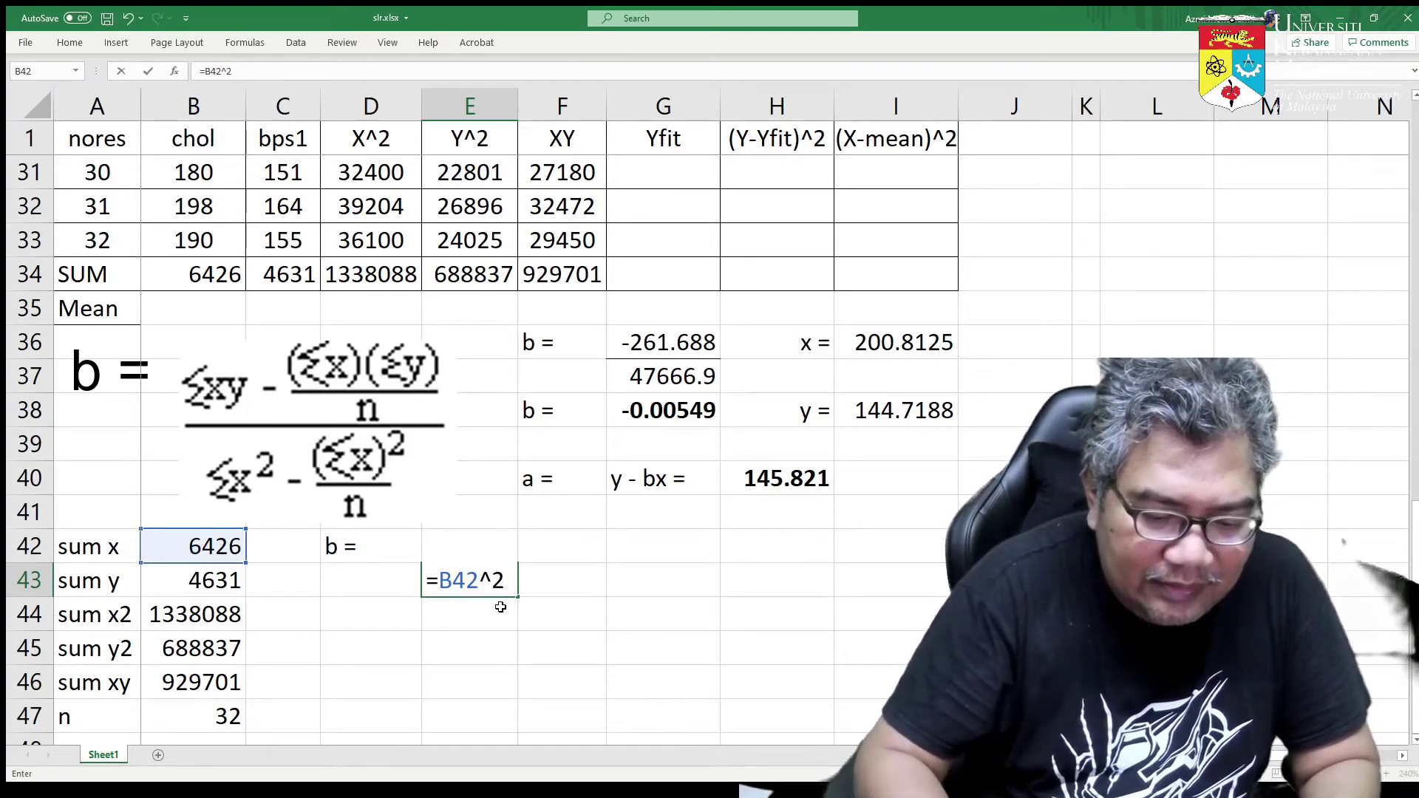
{"action": "type", "text": "/"}
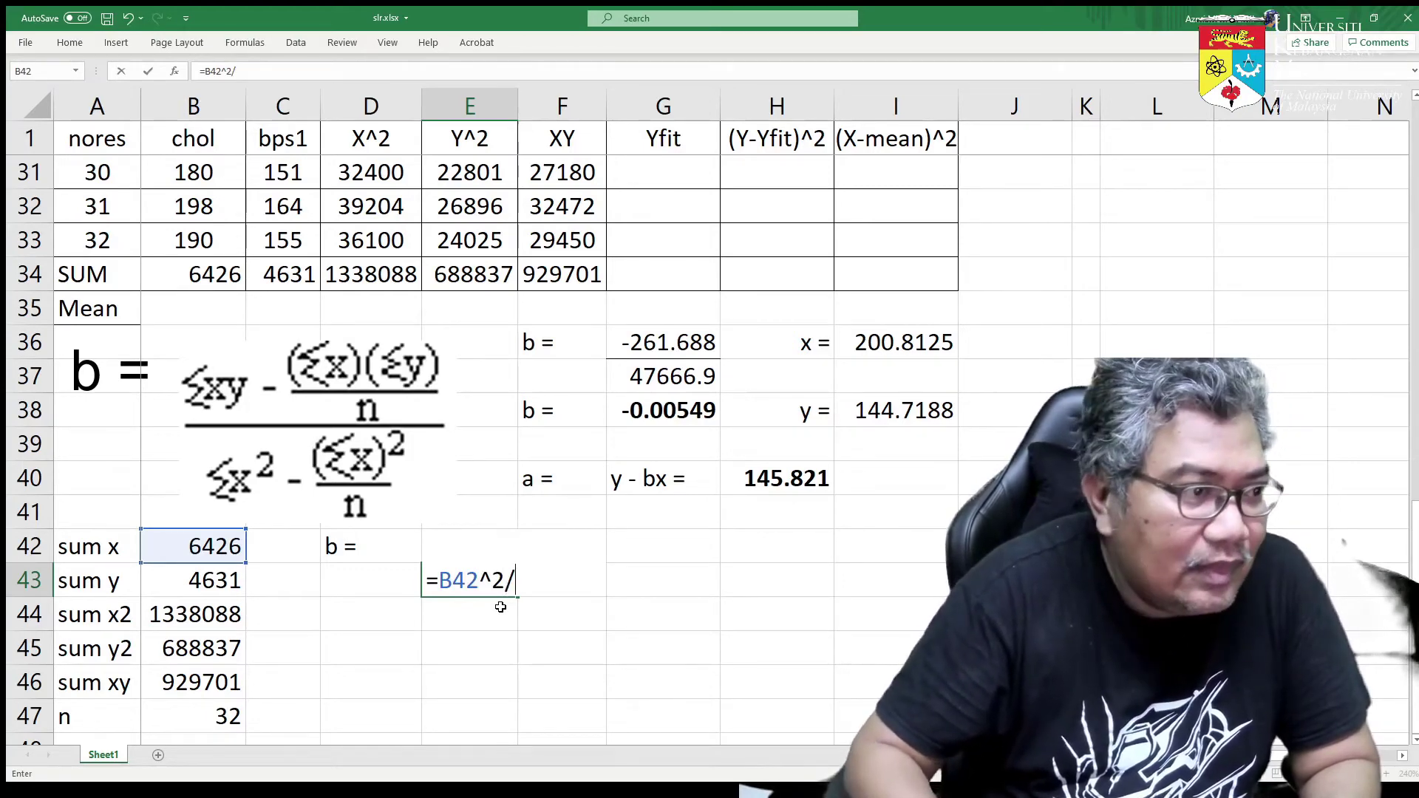
{"action": "left_click", "coordinate": [226, 711]}
{"action": "key", "text": "Return"}
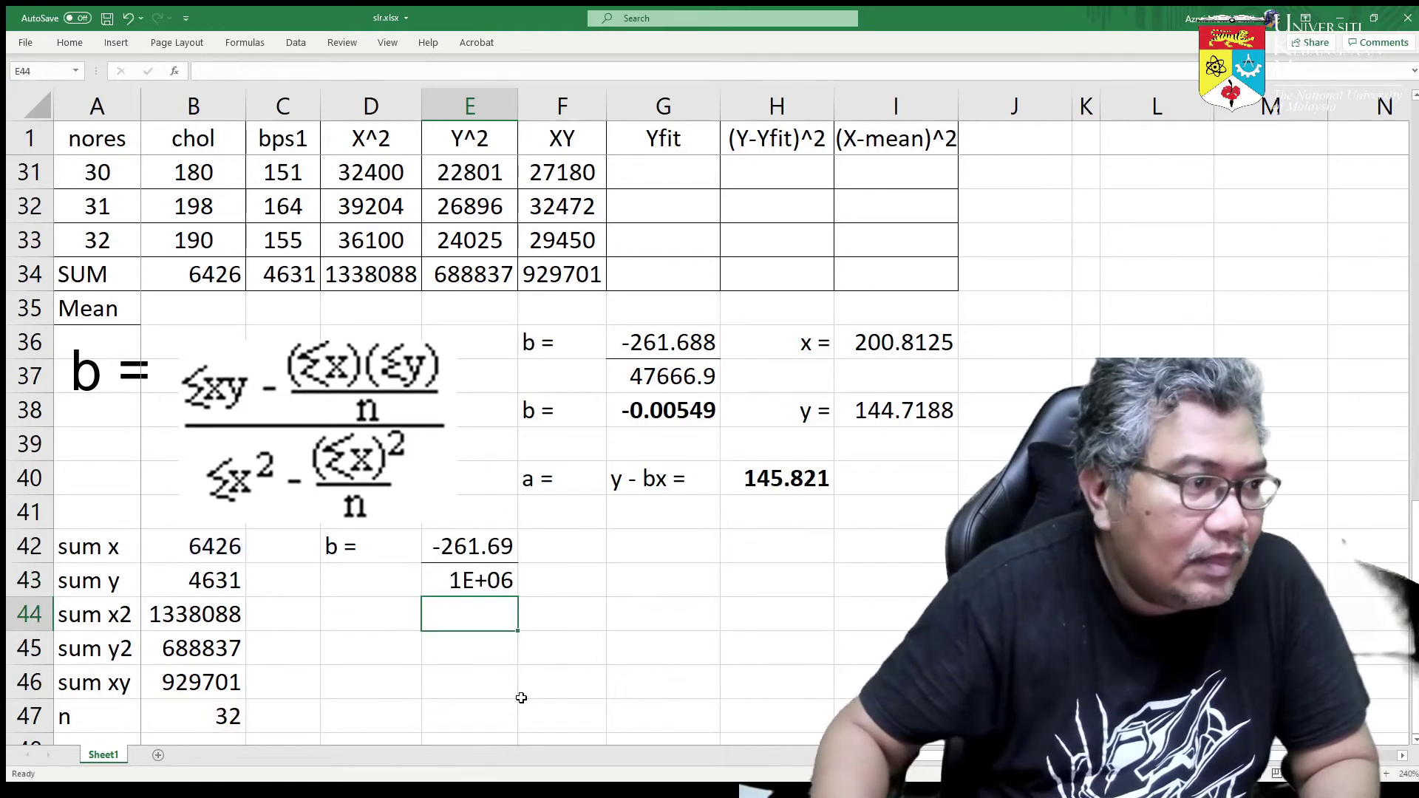
- Complete the denominator of b in E43 by subtracting the existing term from sum x2, giving =B44-(B42^2/B47)
{"action": "left_click", "coordinate": [459, 575]}
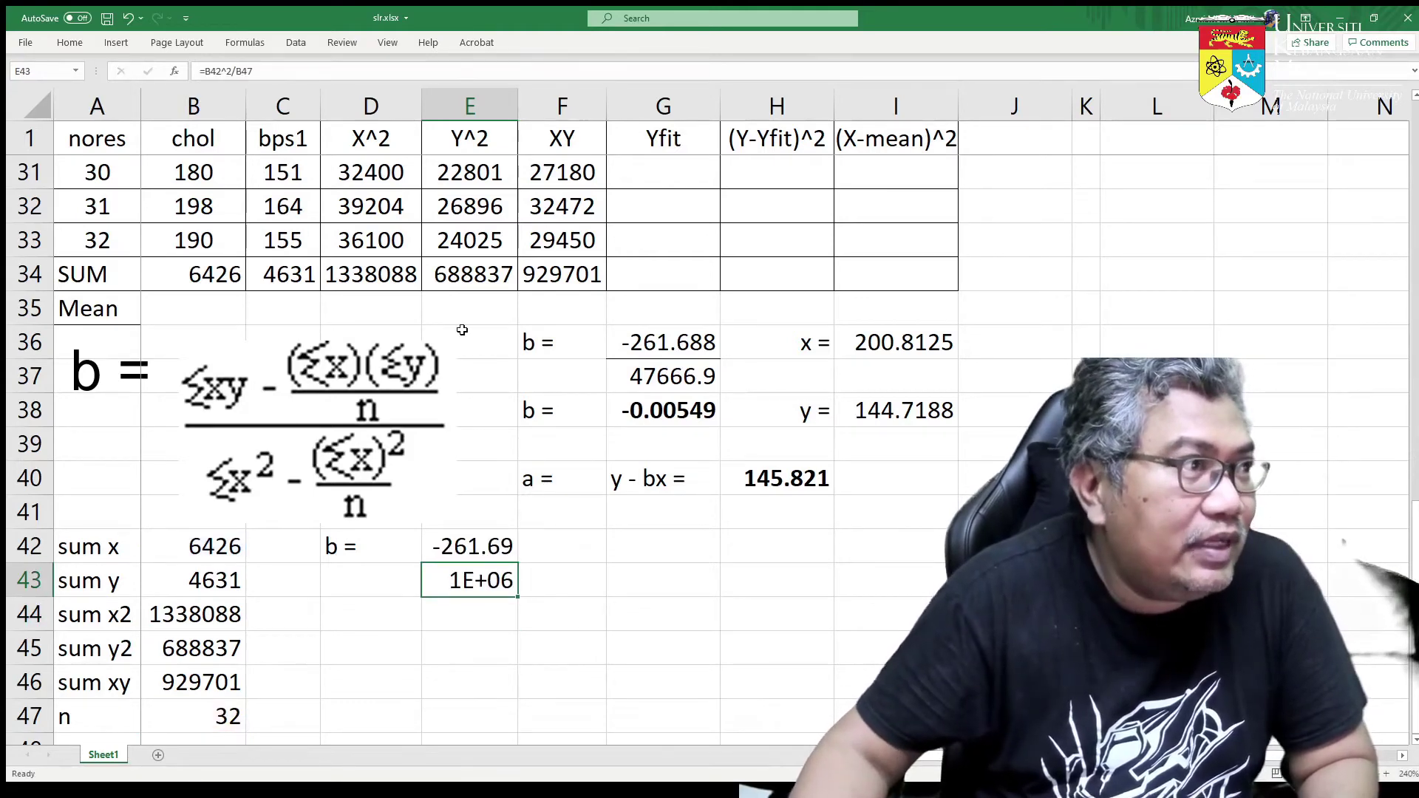
{"action": "left_click", "coordinate": [211, 71]}
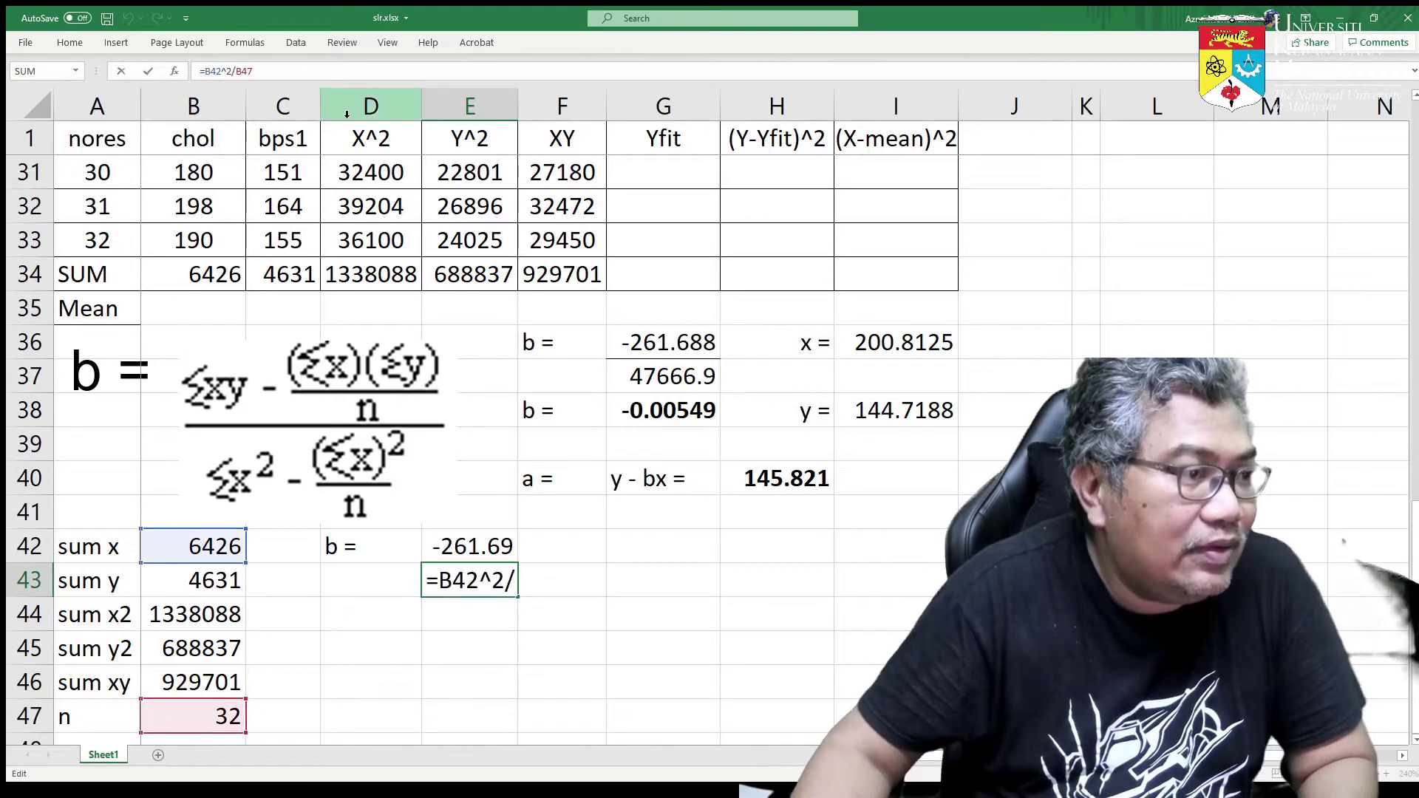
{"action": "type", "text": "("}
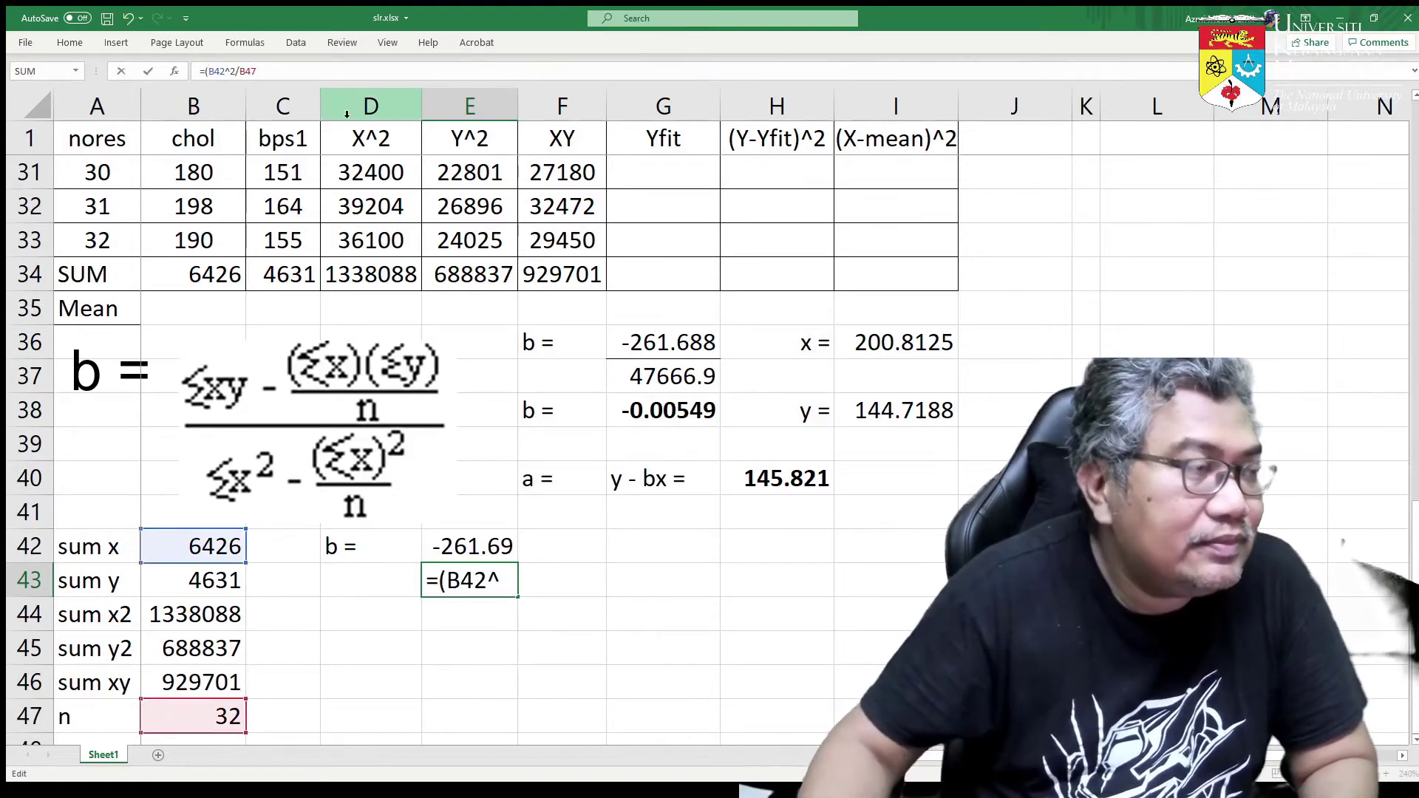
{"action": "left_click", "coordinate": [308, 73]}
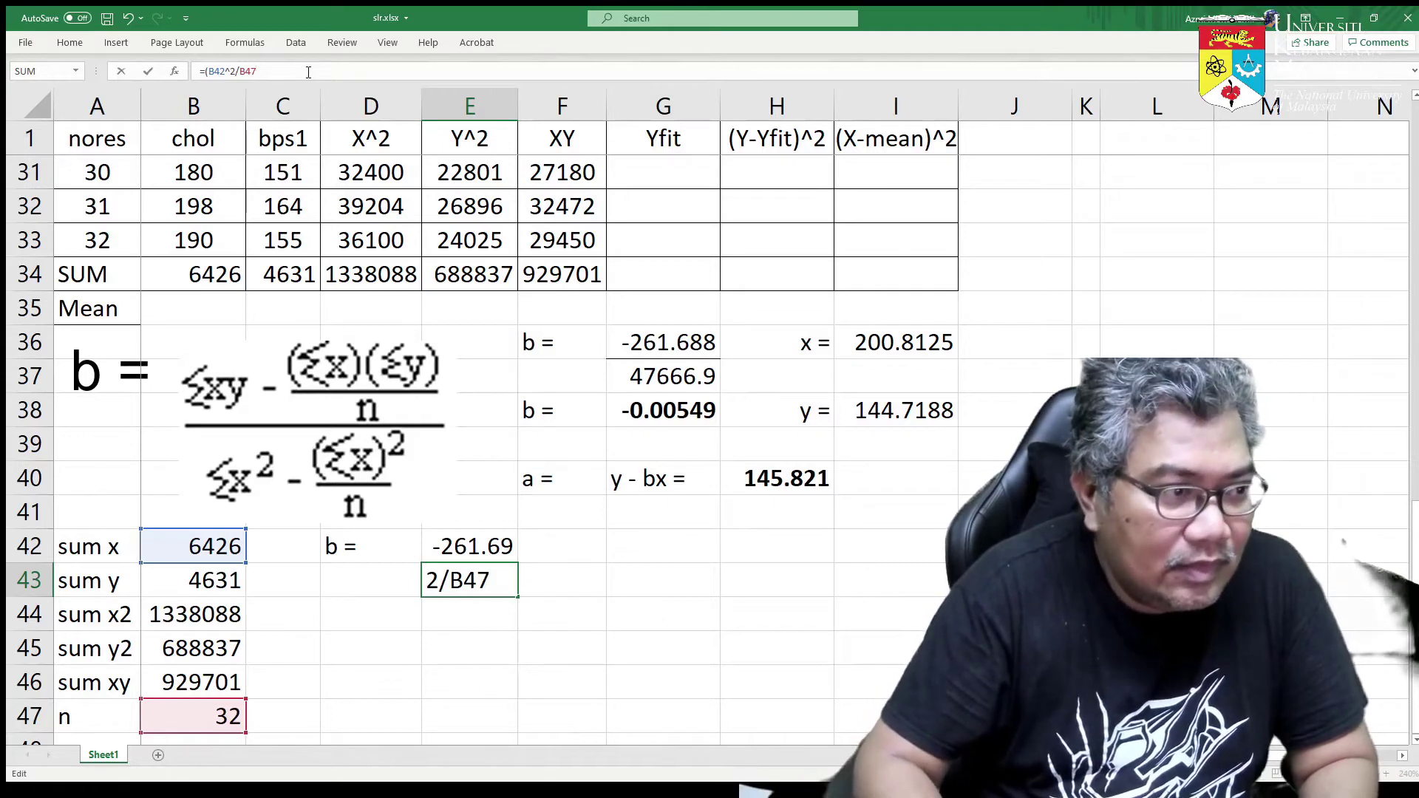
{"action": "type", "text": ")"}
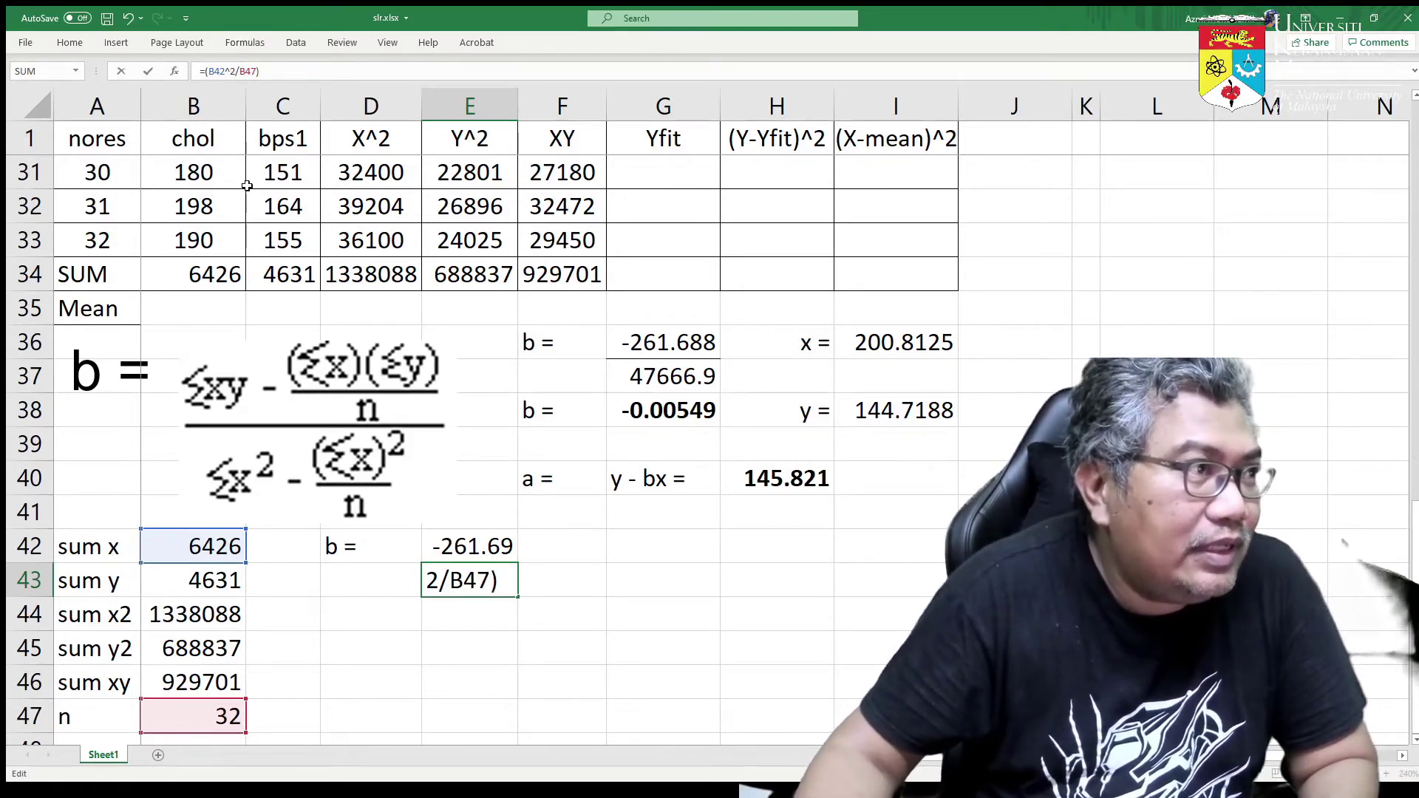
{"action": "left_click", "coordinate": [206, 73]}
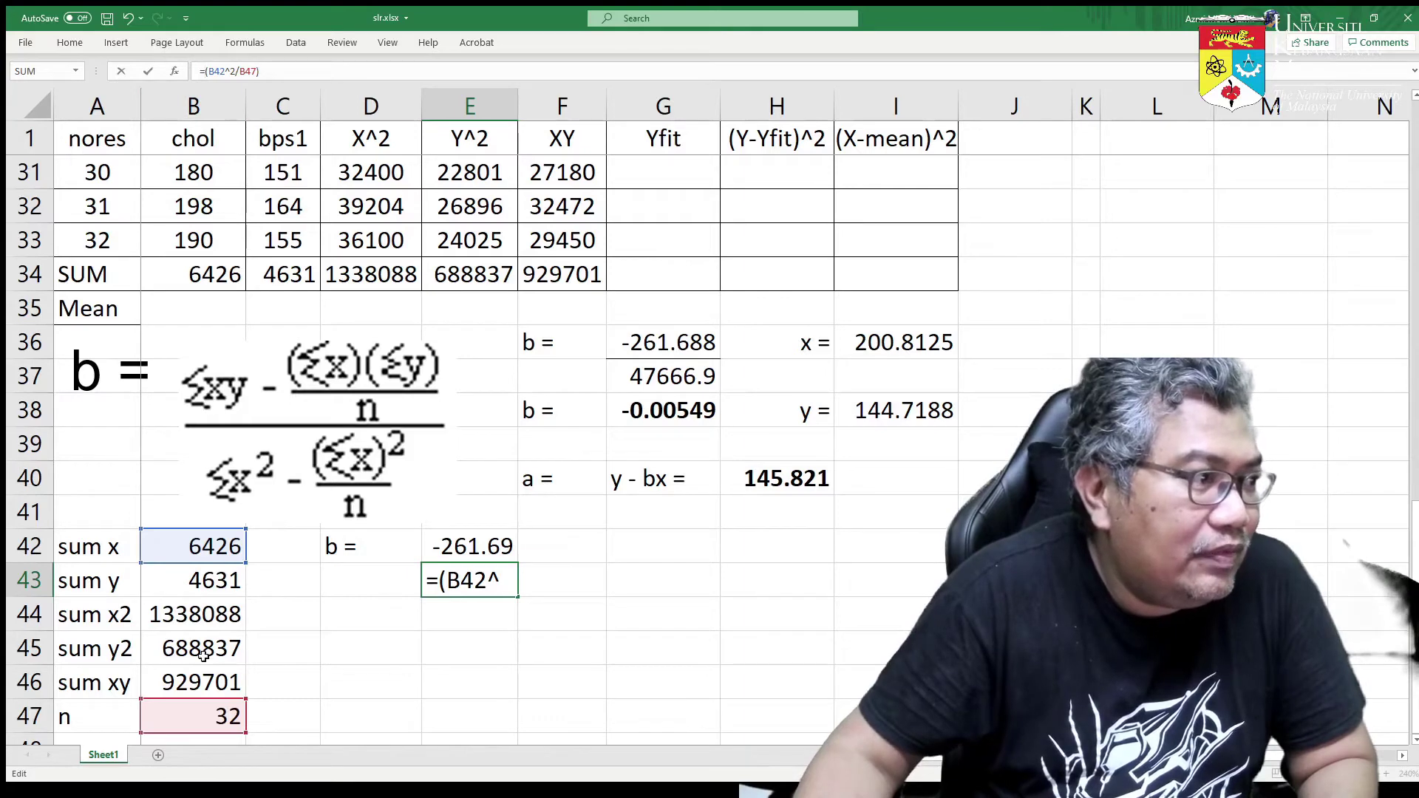
{"action": "left_click", "coordinate": [195, 610]}
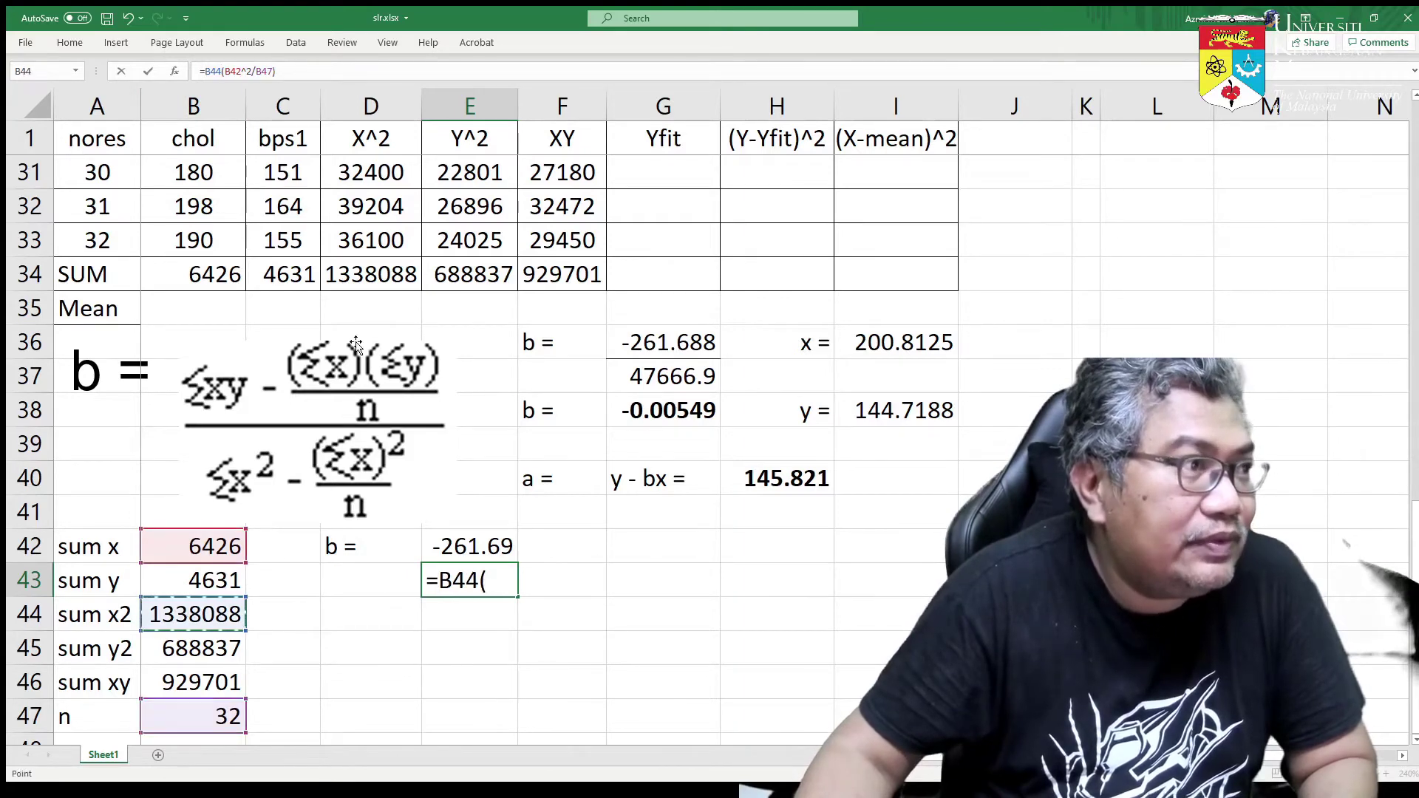
{"action": "type", "text": "-"}
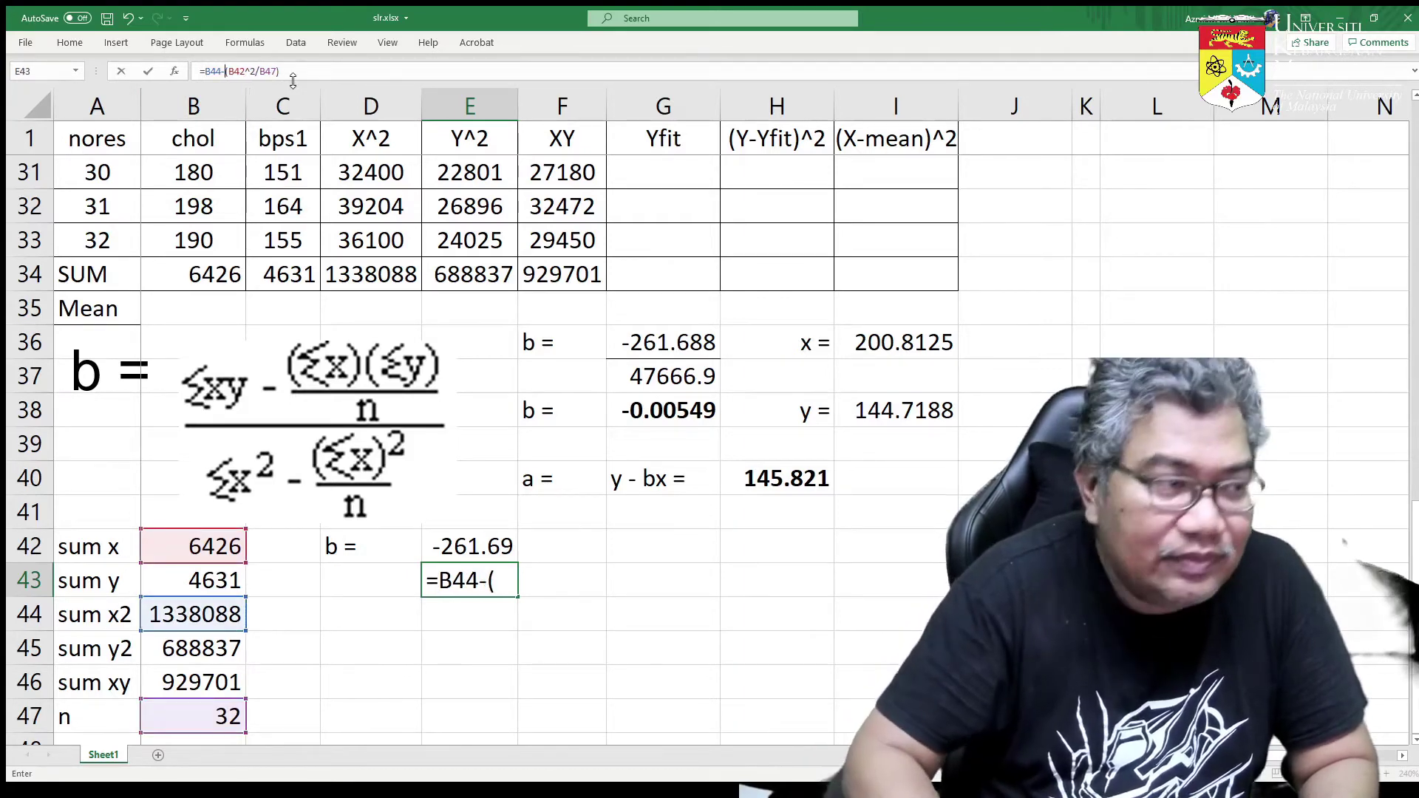
{"action": "key", "text": "Return"}
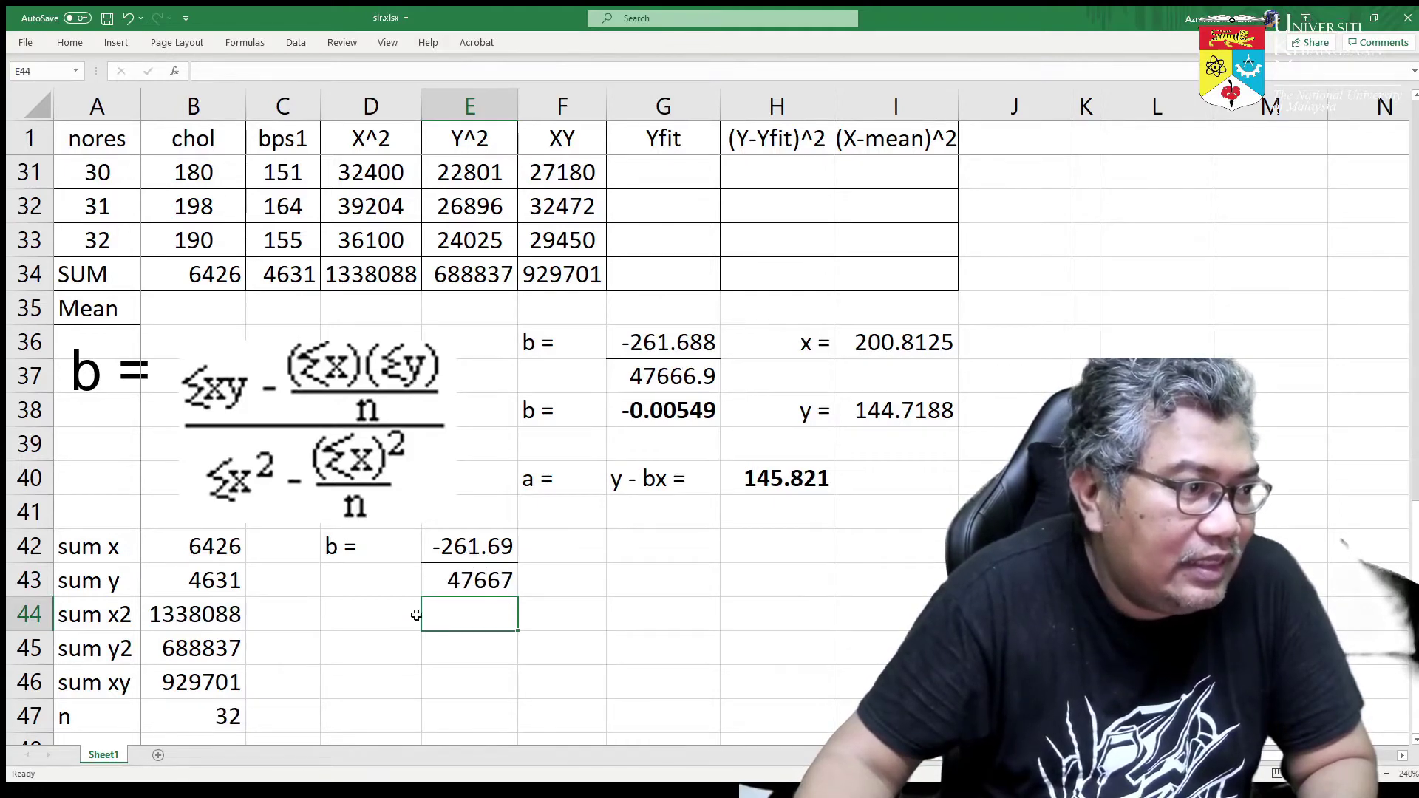
- Add the label "b =" in cell D44 for the final slope value
{"action": "left_click", "coordinate": [382, 613]}
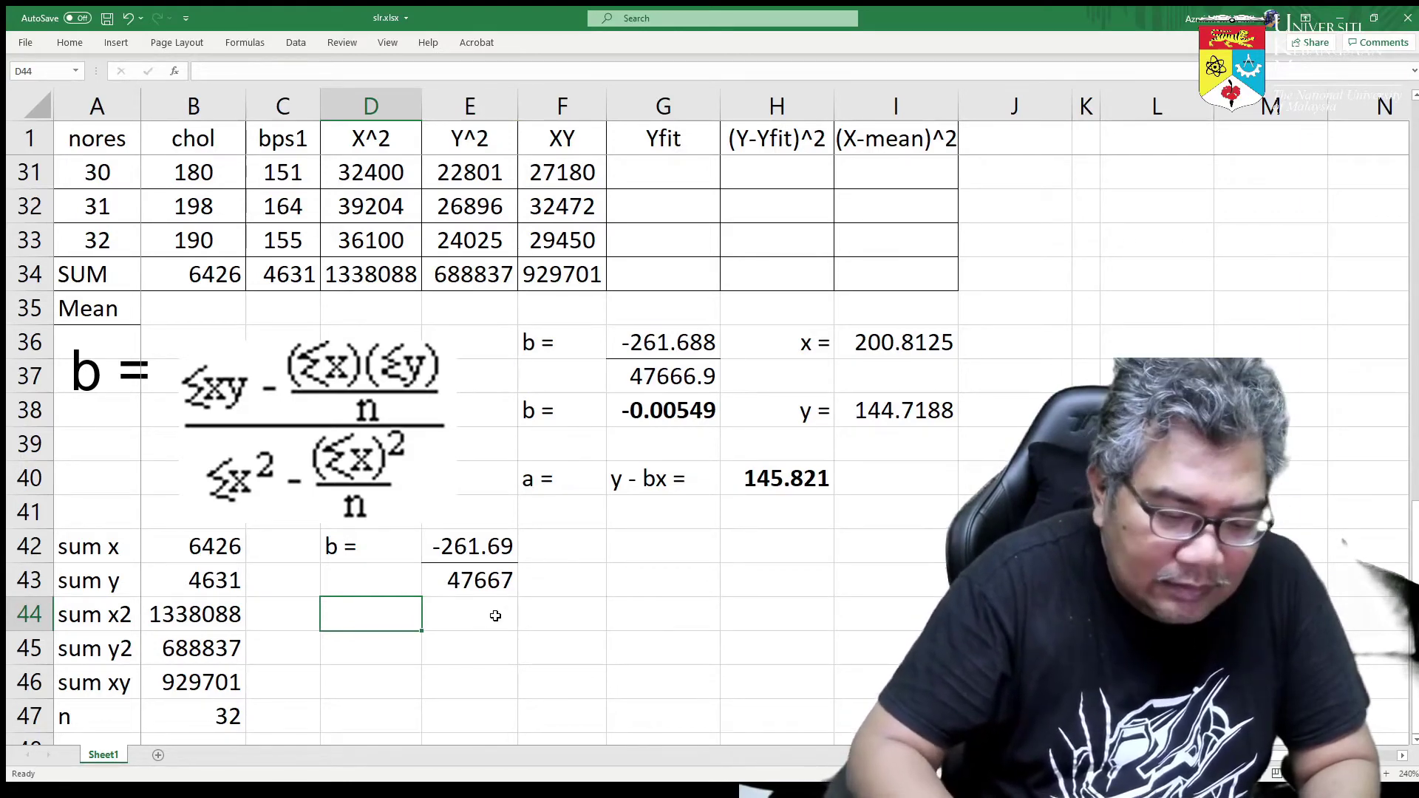
{"action": "type", "text": "b"}
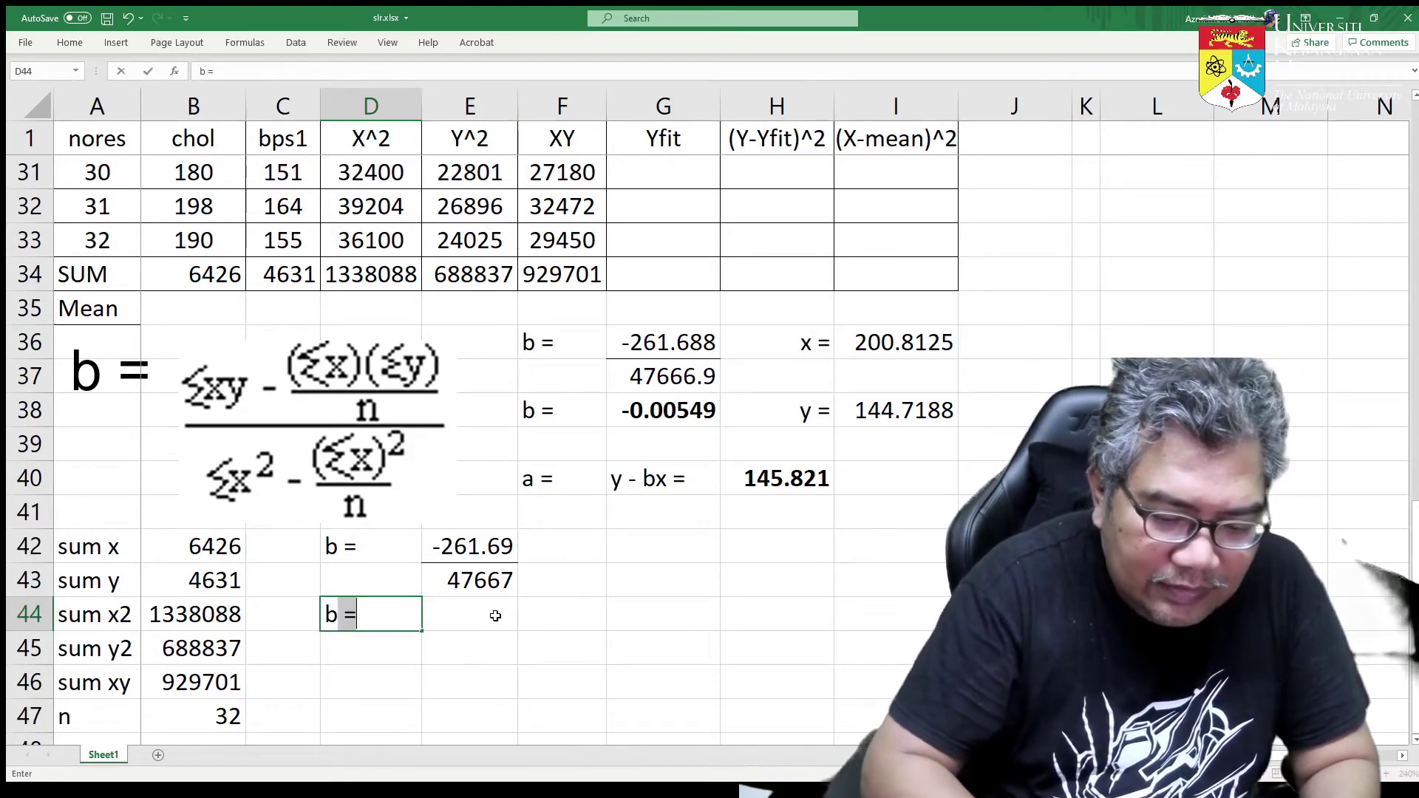
{"action": "type", "text": "="}
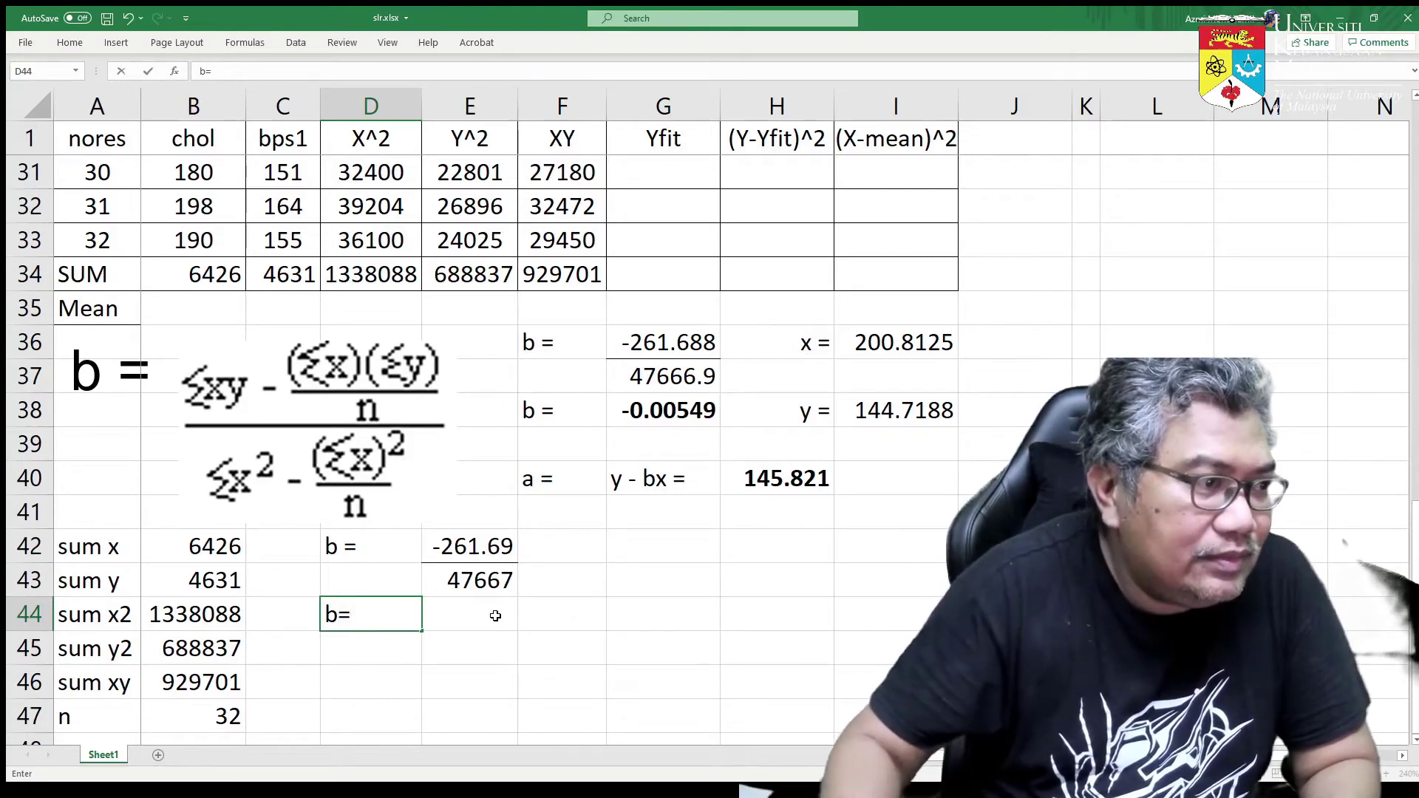
{"action": "key", "text": "F2"}
{"action": "key", "text": "Left"}
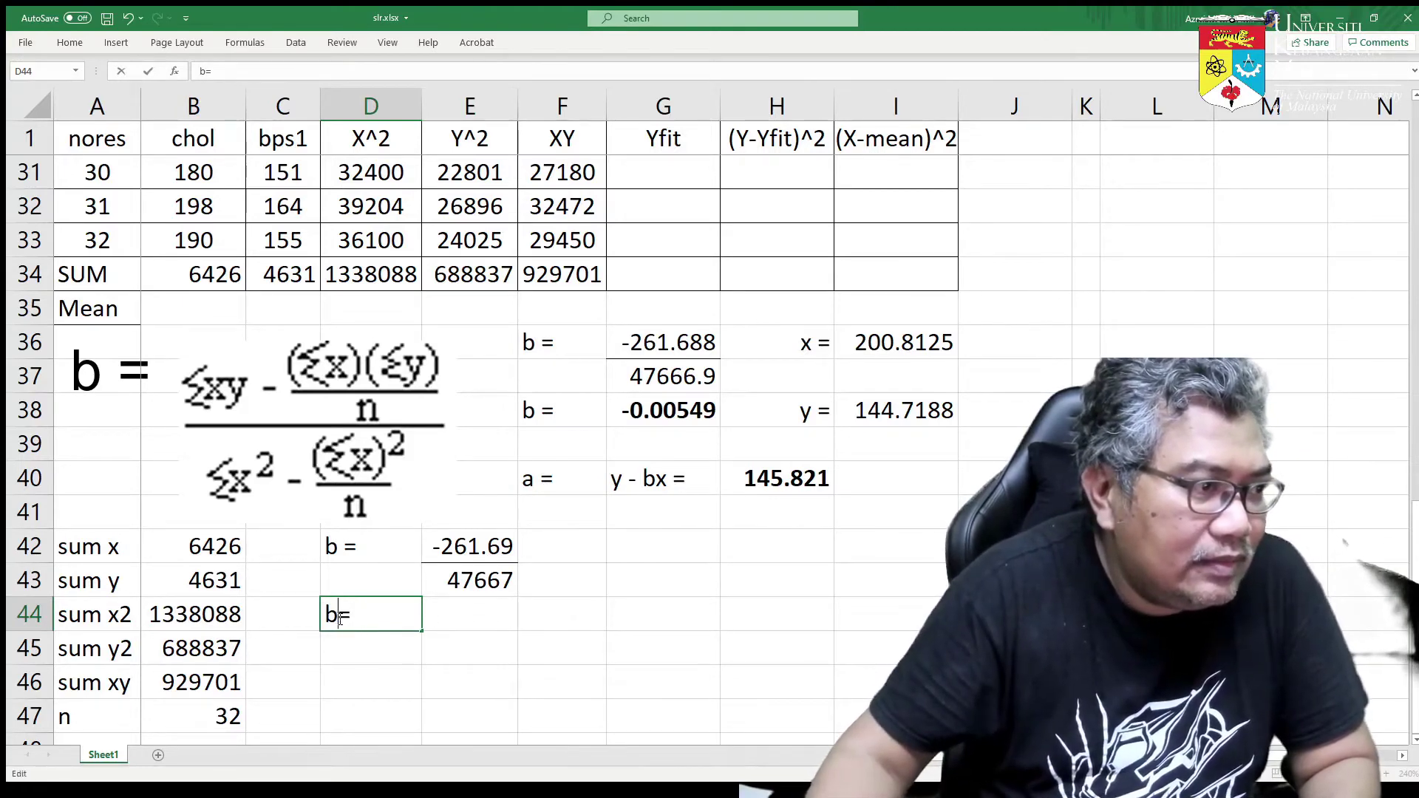
- Calculate b in E44 by dividing the numerator by the denominator with =E42/E43
{"action": "left_click", "coordinate": [465, 613]}
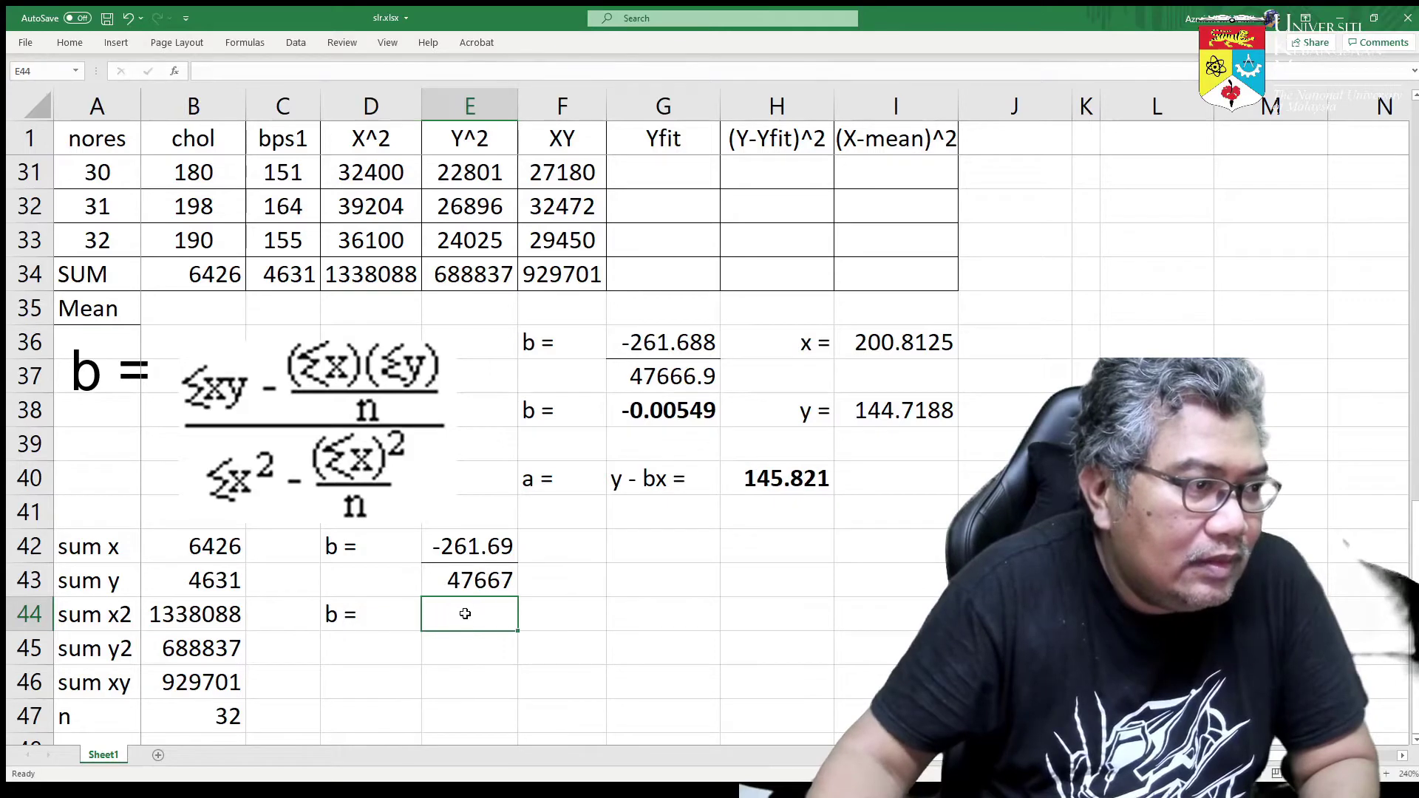
{"action": "type", "text": "="}
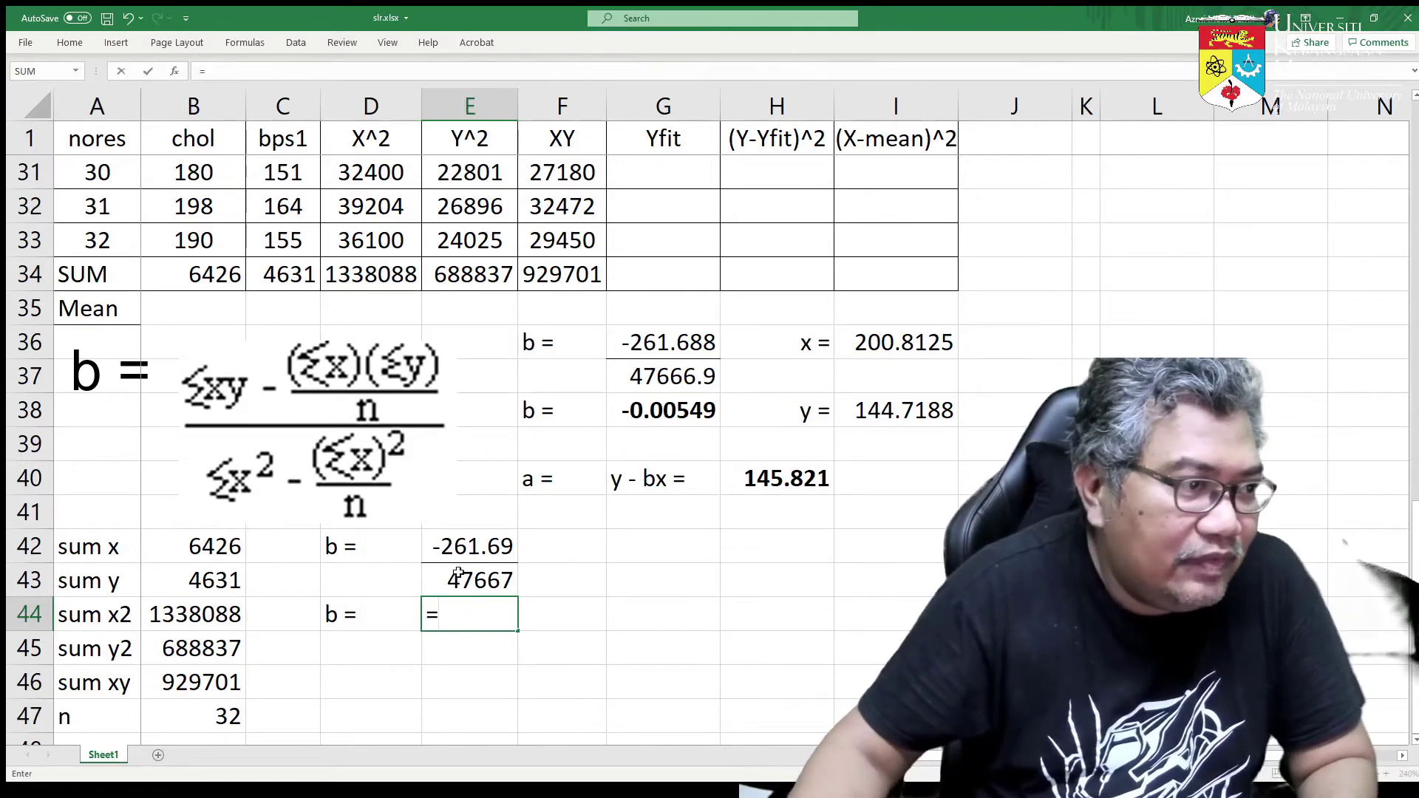
{"action": "left_click", "coordinate": [467, 543]}
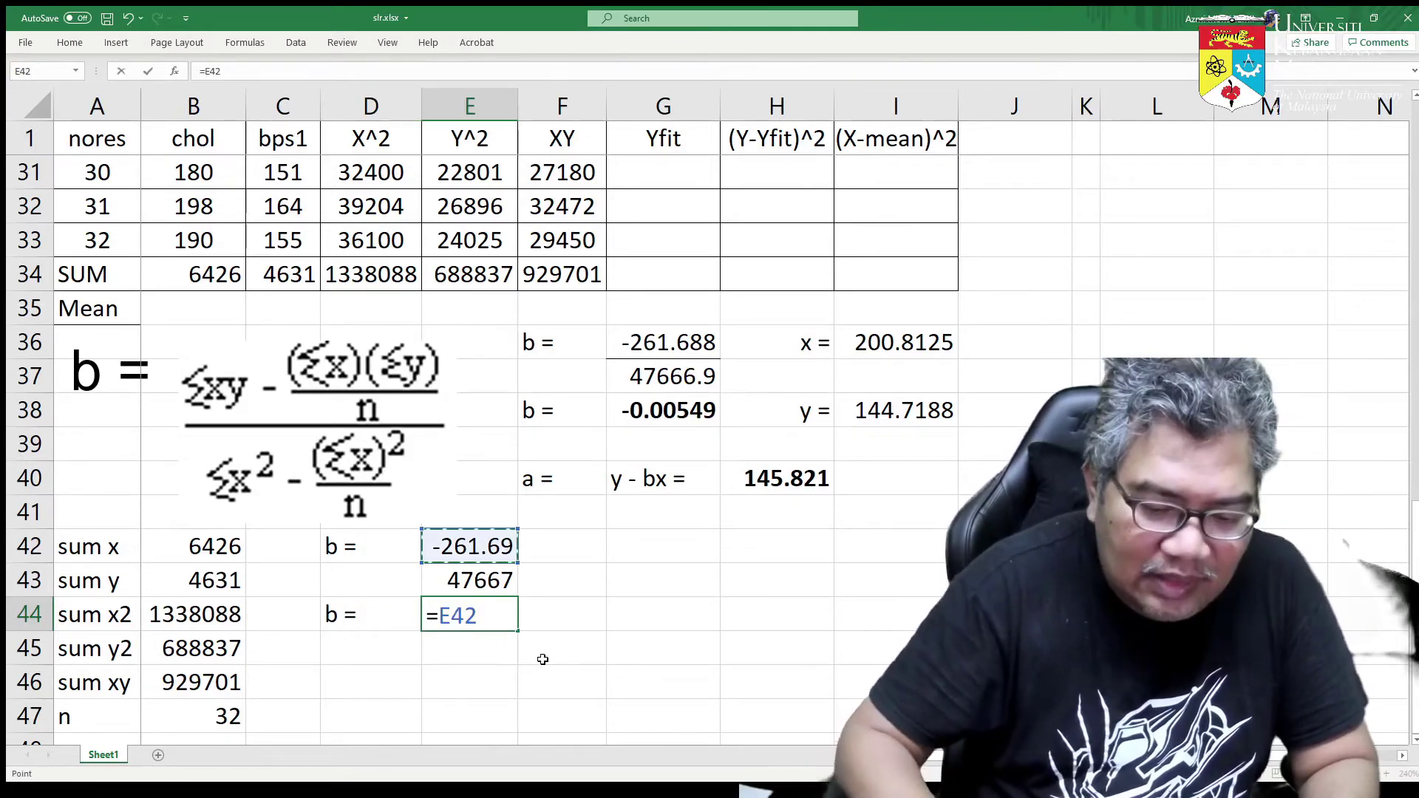
{"action": "type", "text": "/"}
{"action": "scroll", "coordinate": [554, 643], "scroll_direction": "up", "scroll_amount": 1}
{"action": "scroll", "coordinate": [510, 606], "scroll_direction": "down", "scroll_amount": 1}
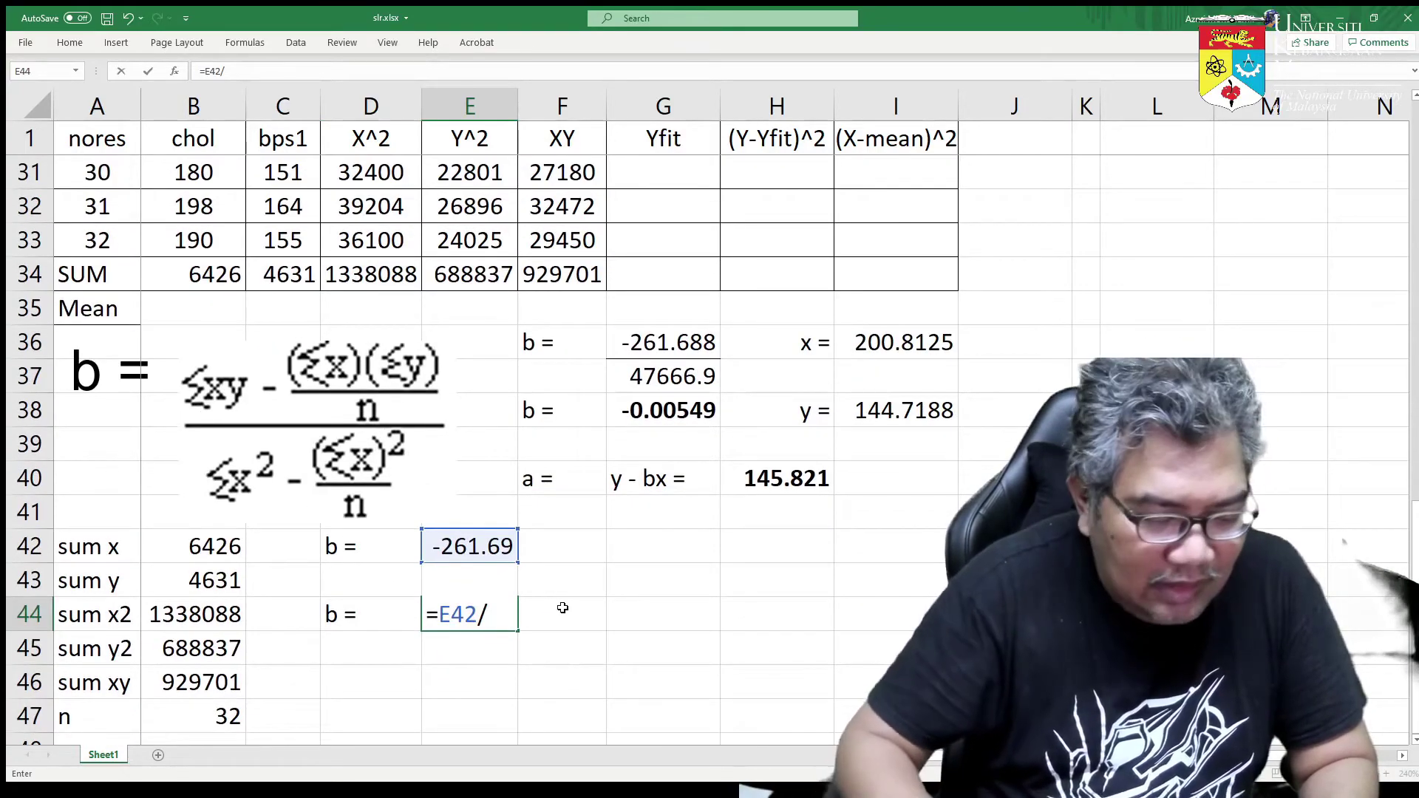
{"action": "type", "text": "e"}
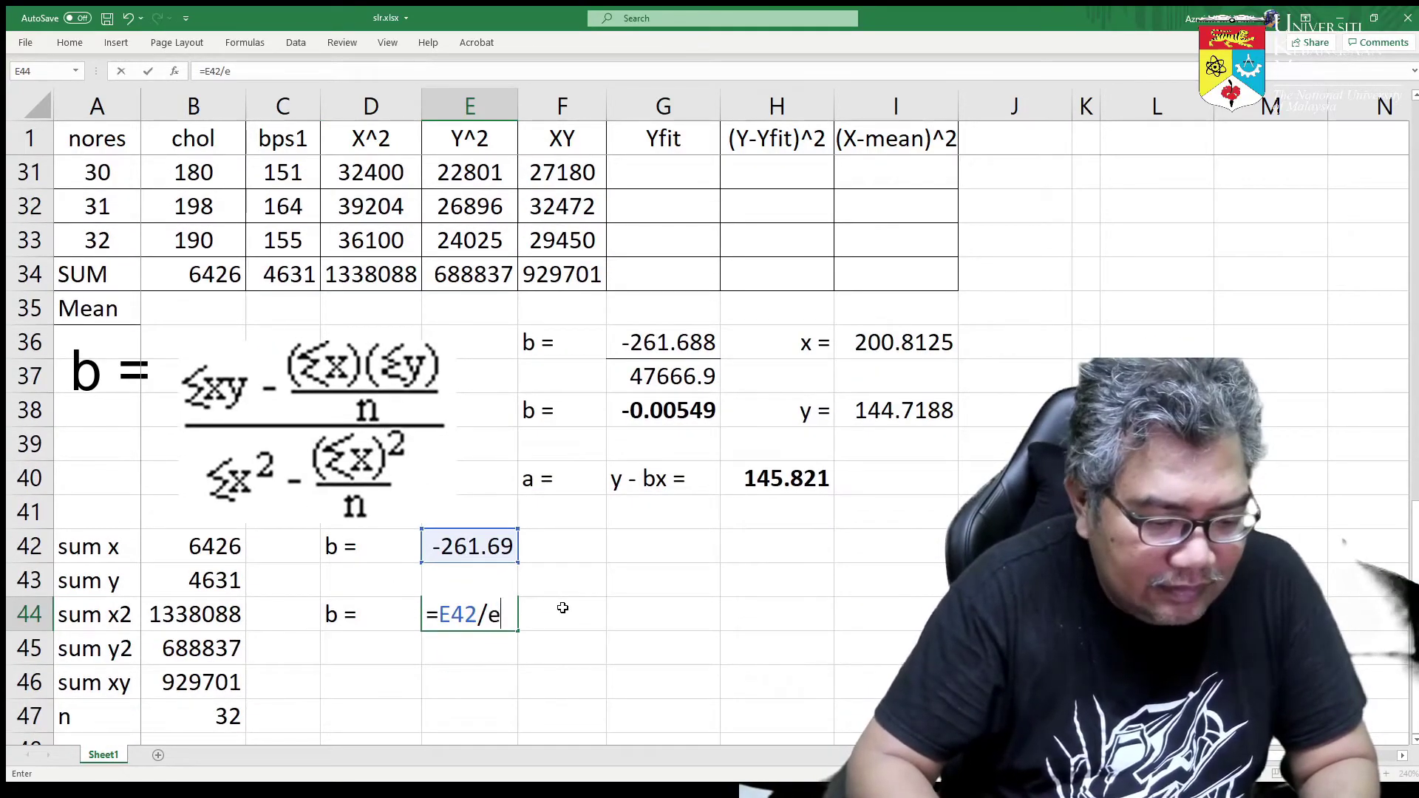
{"action": "type", "text": "43"}
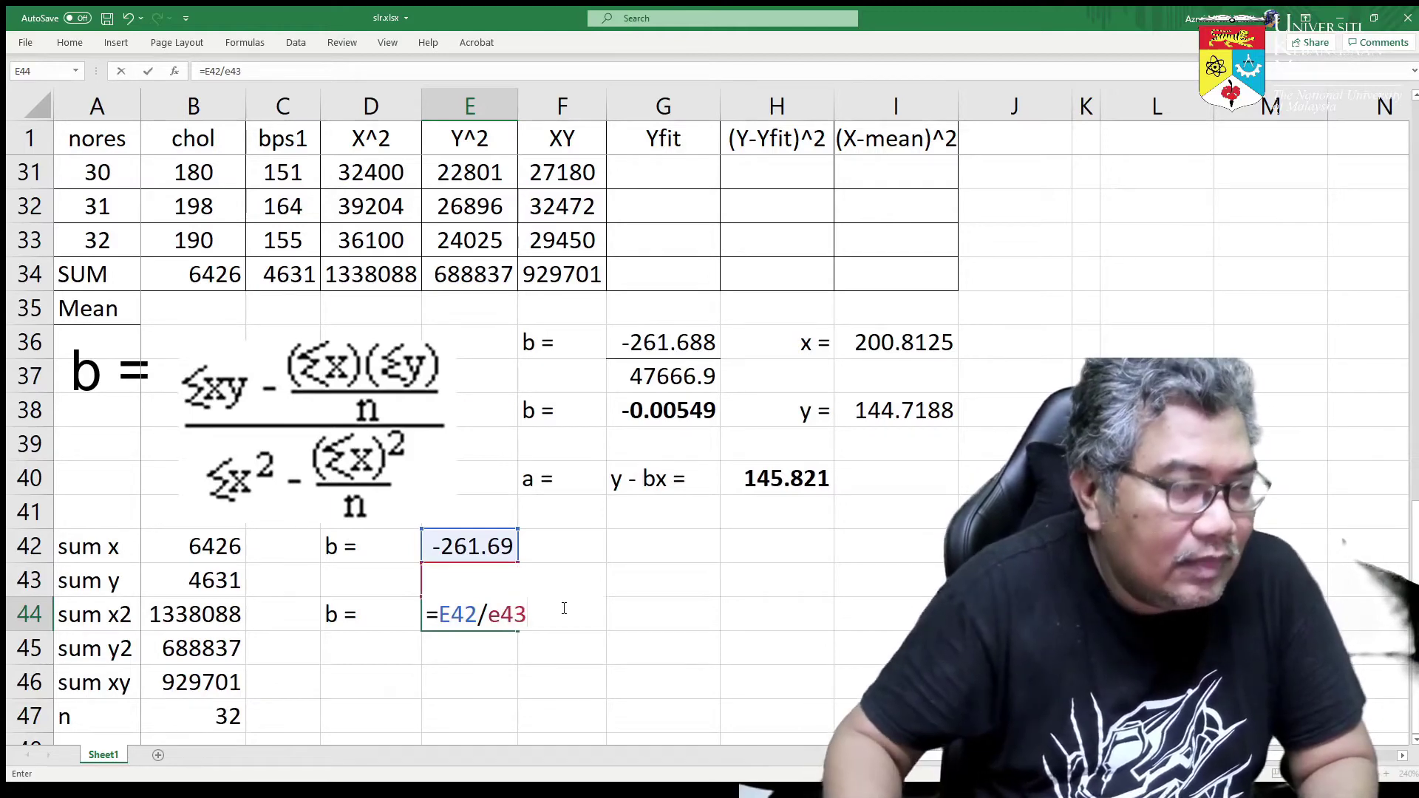
{"action": "key", "text": "Return"}
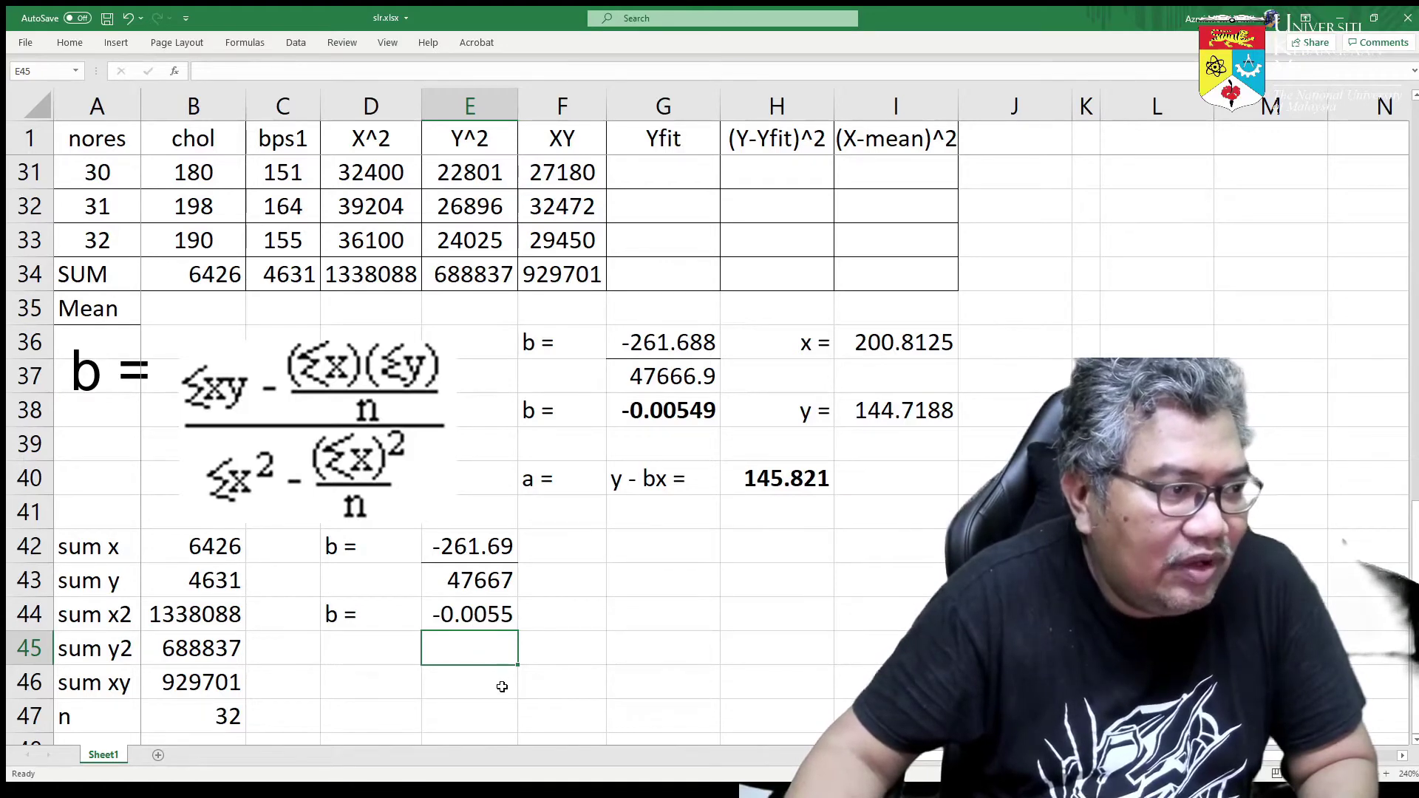
- Write the regression equation "y = a + bx" as text in cell A49 below the sums
{"action": "scroll", "coordinate": [506, 674], "scroll_direction": "down", "scroll_amount": 1}
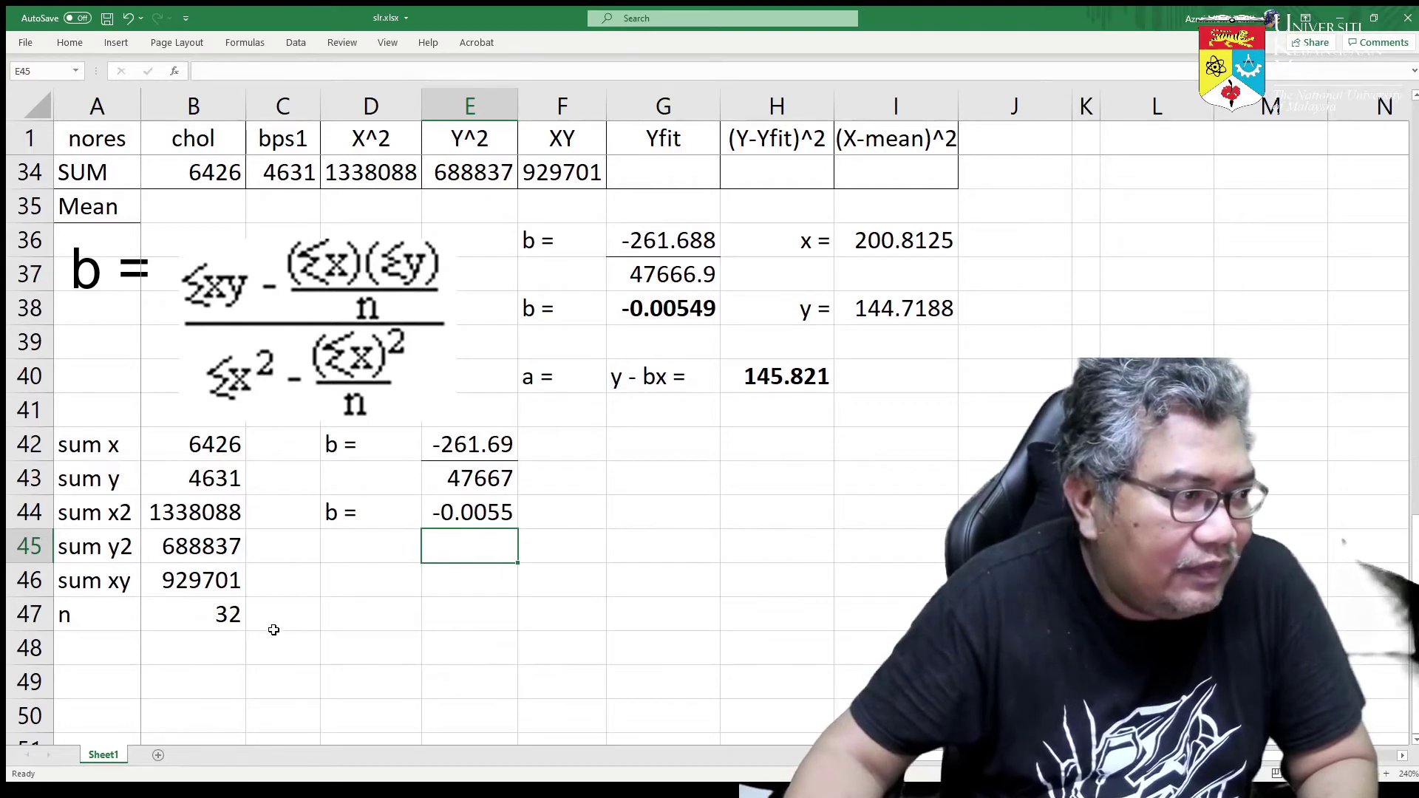
{"action": "left_click", "coordinate": [102, 686]}
{"action": "type", "text": "y"}
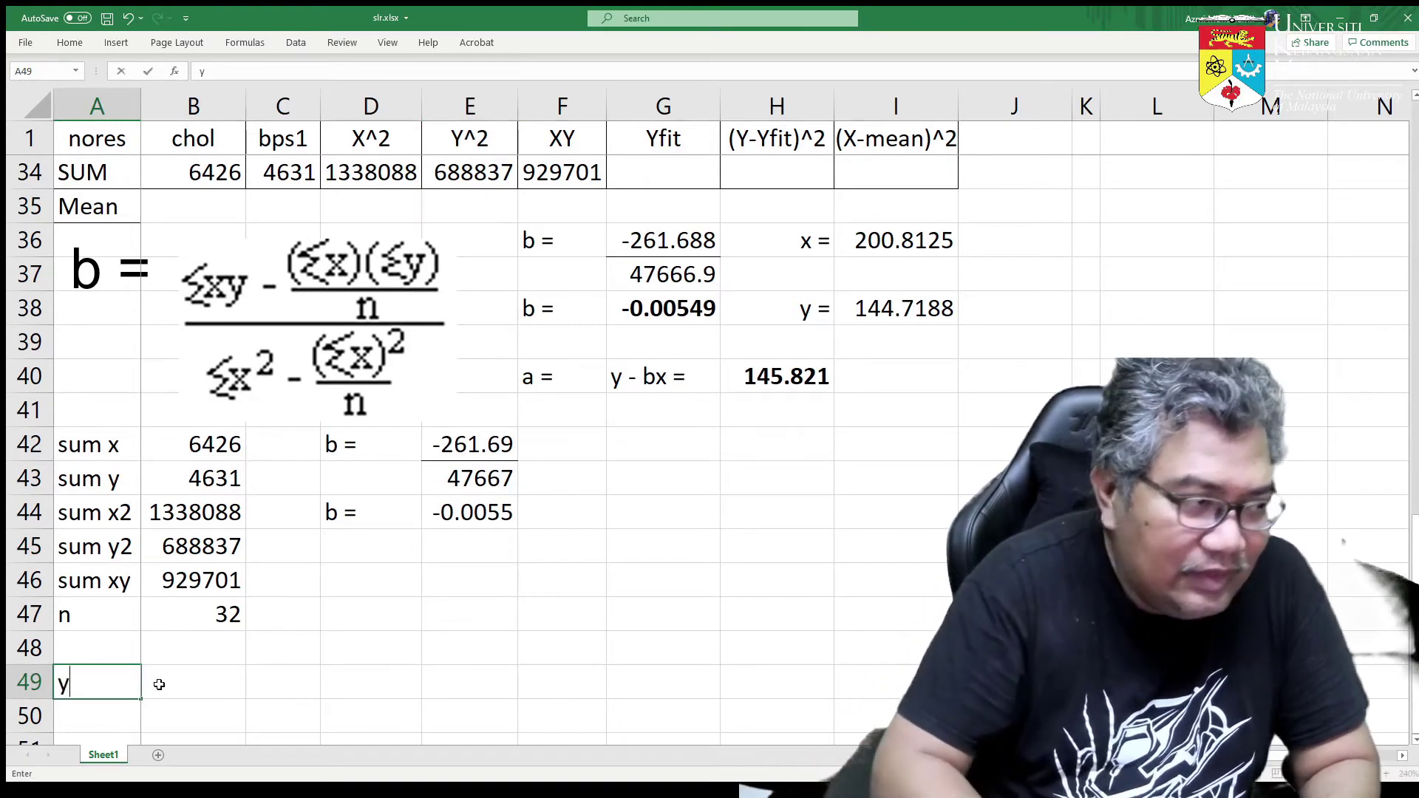
{"action": "type", "text": " ="}
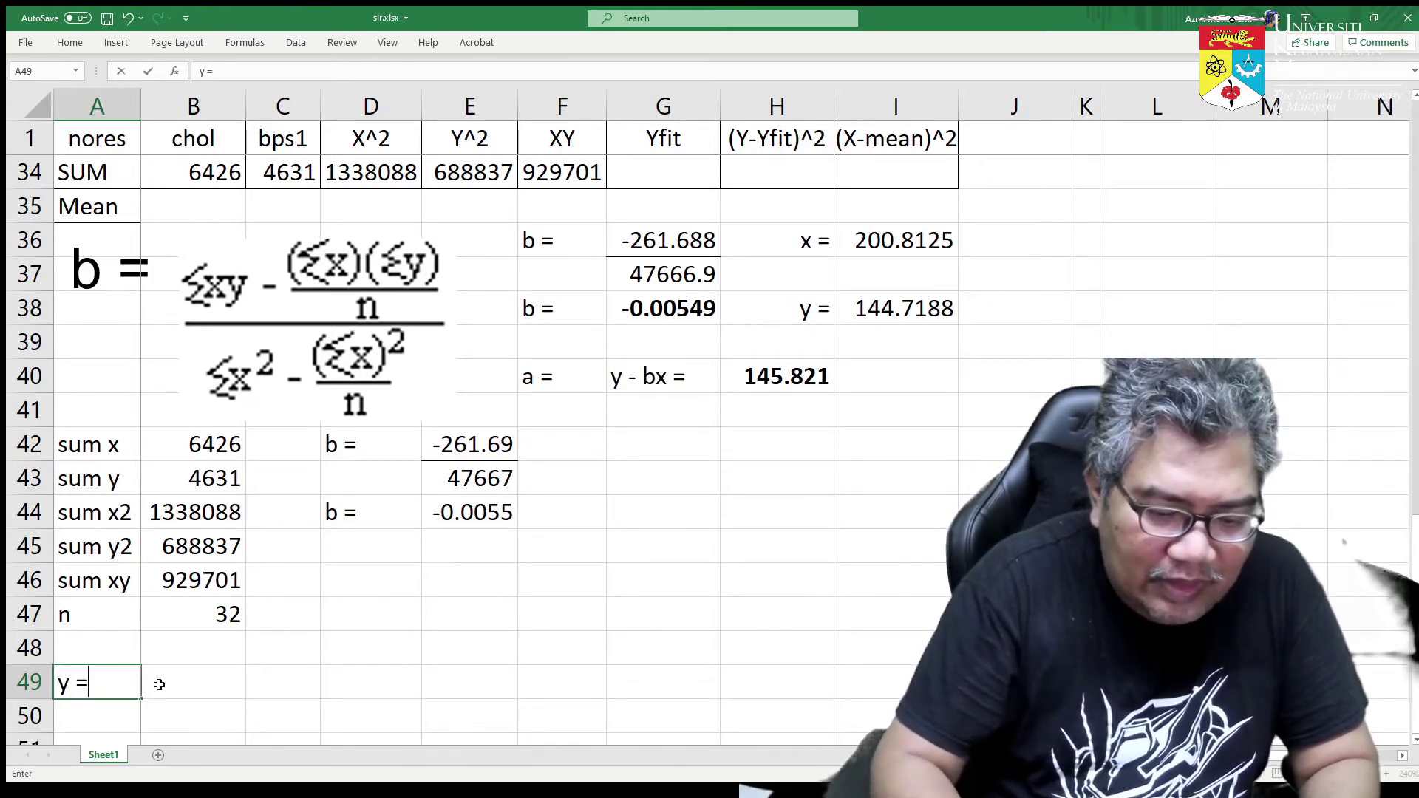
{"action": "type", "text": " a"}
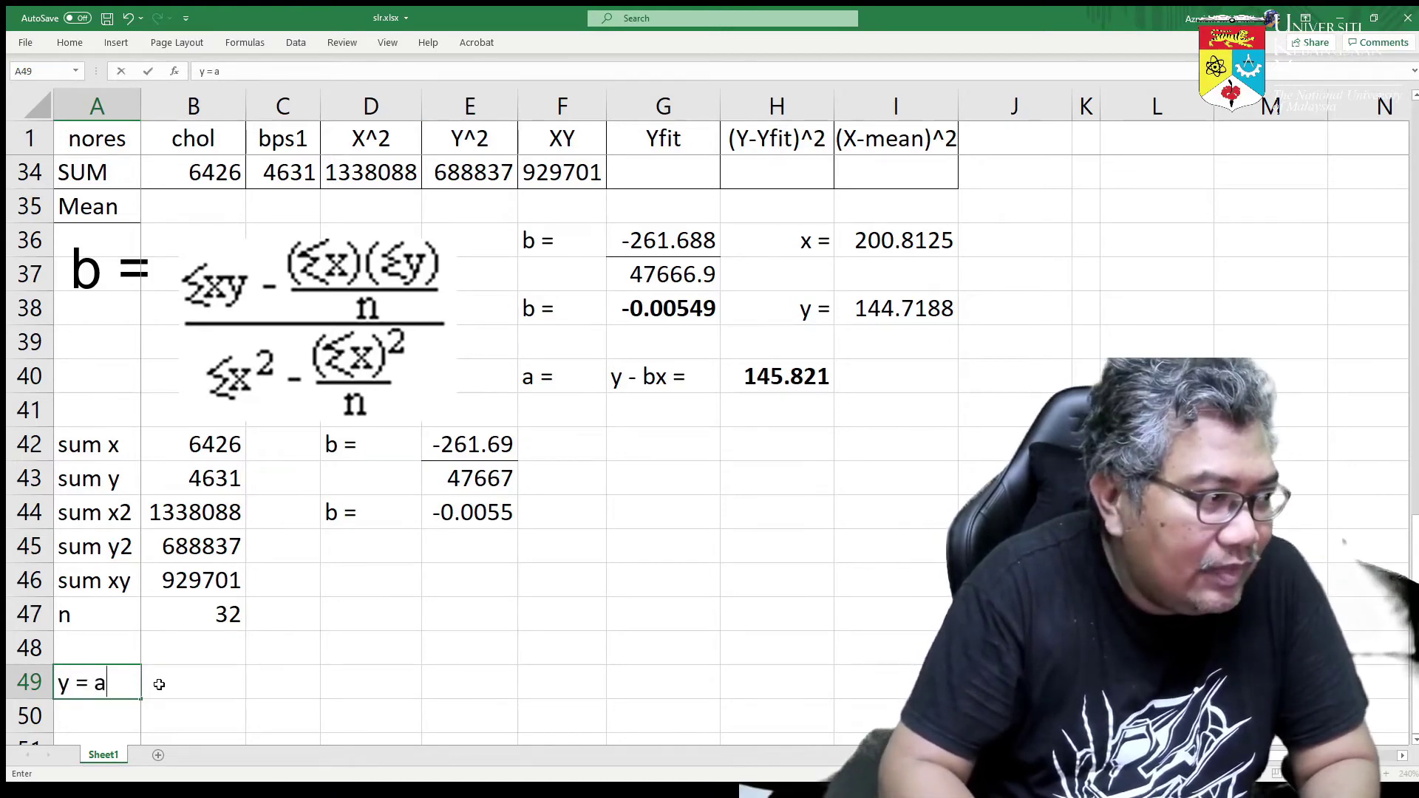
{"action": "type", "text": " +"}
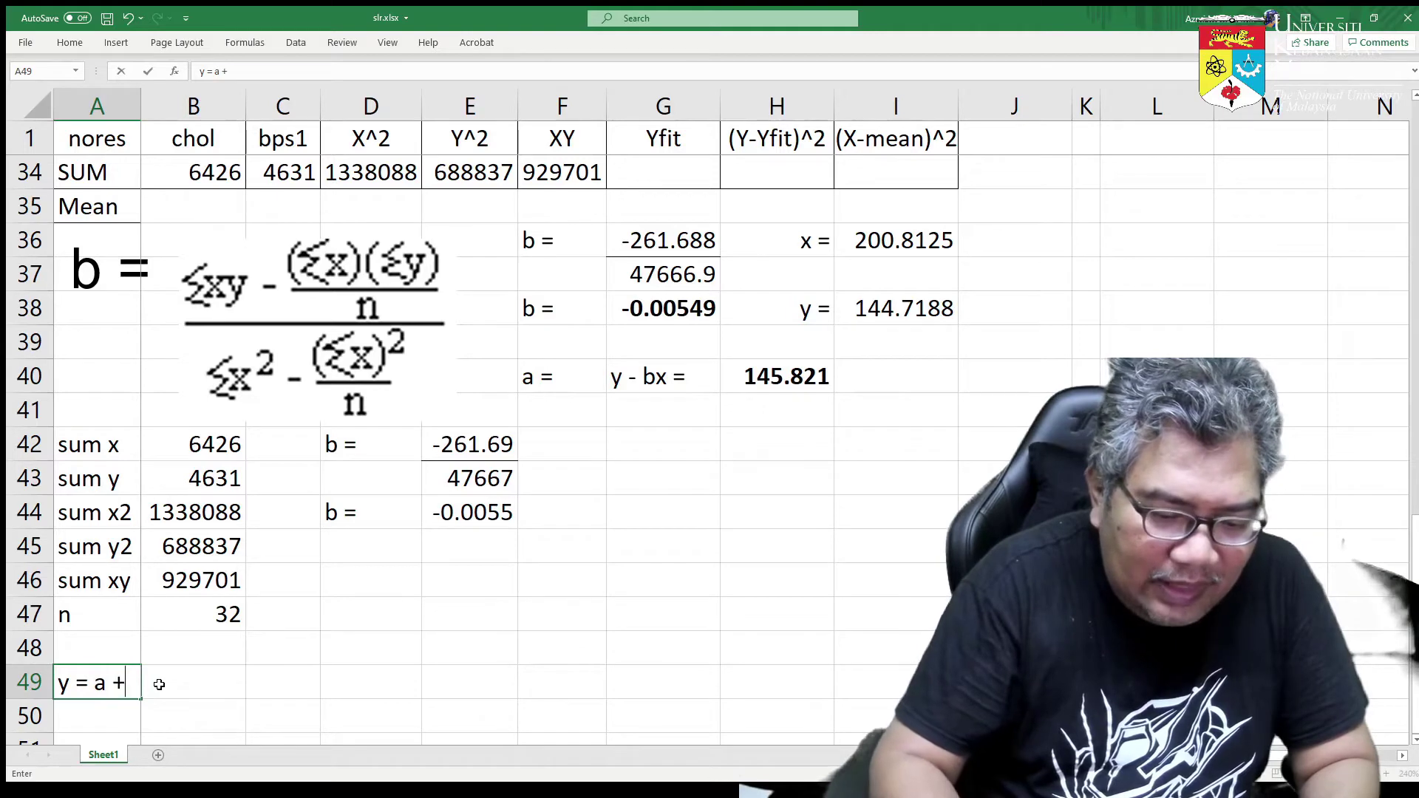
{"action": "type", "text": " bx"}
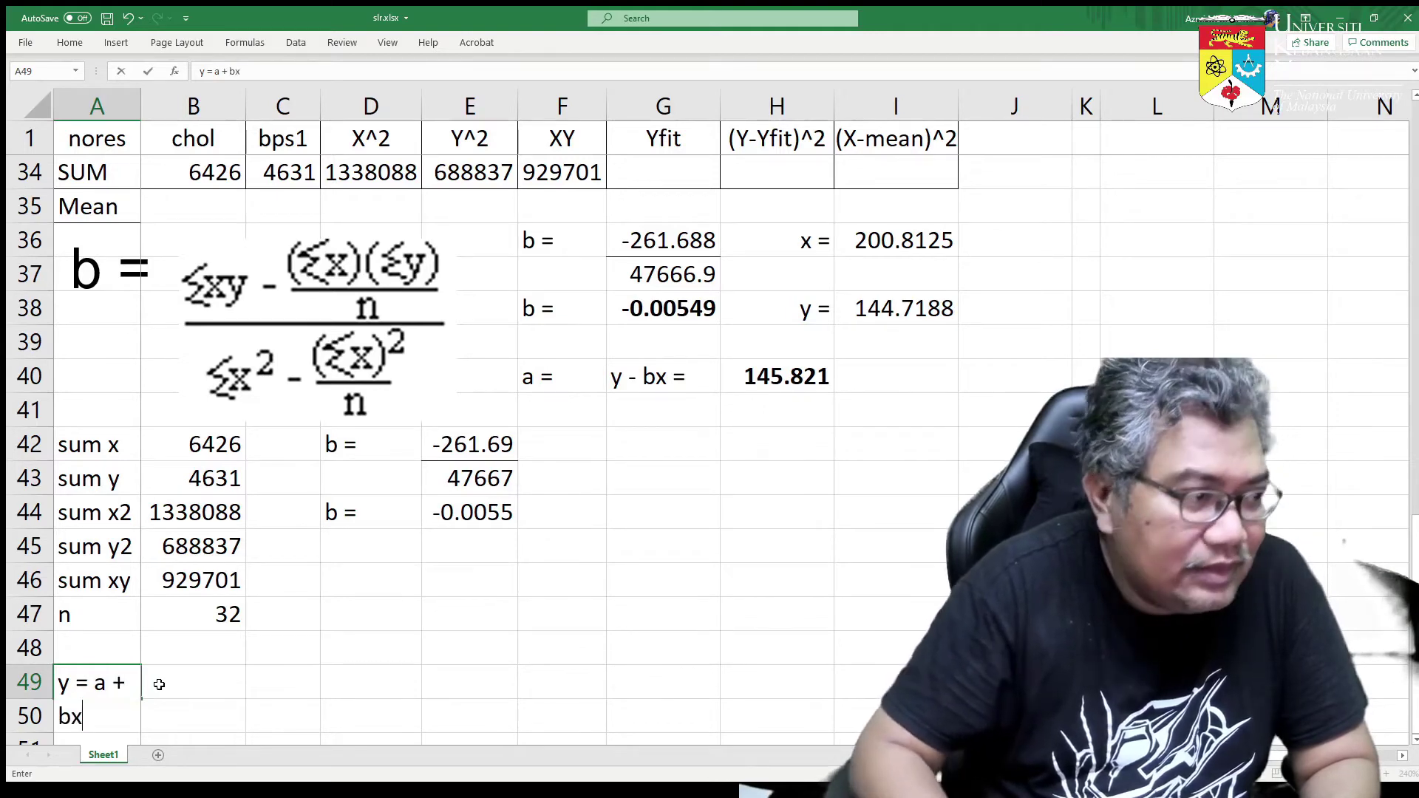
{"action": "key", "text": "Return"}
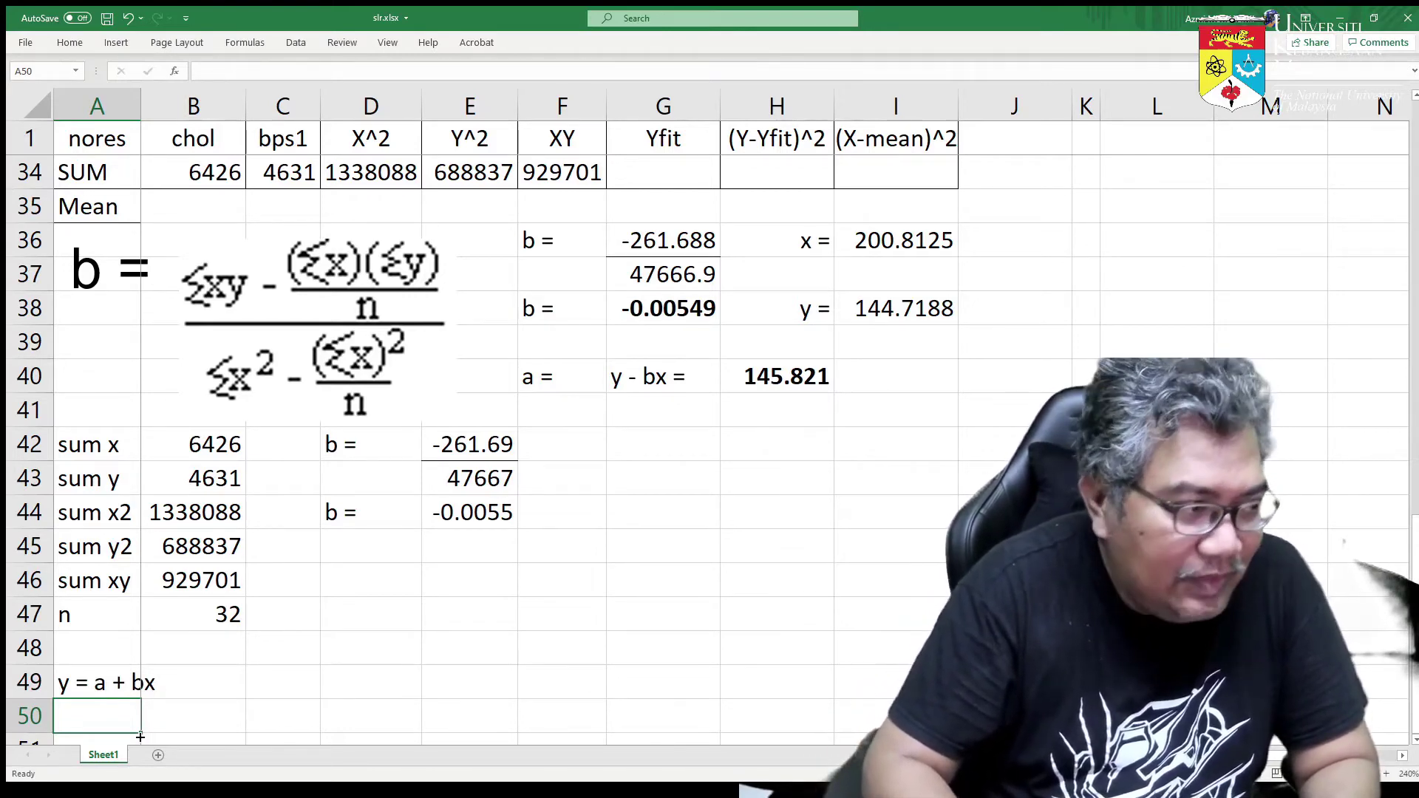
- Write the rearranged equation "a = y - bx" as text in cell A50, below the regression equation
{"action": "type", "text": "a"}
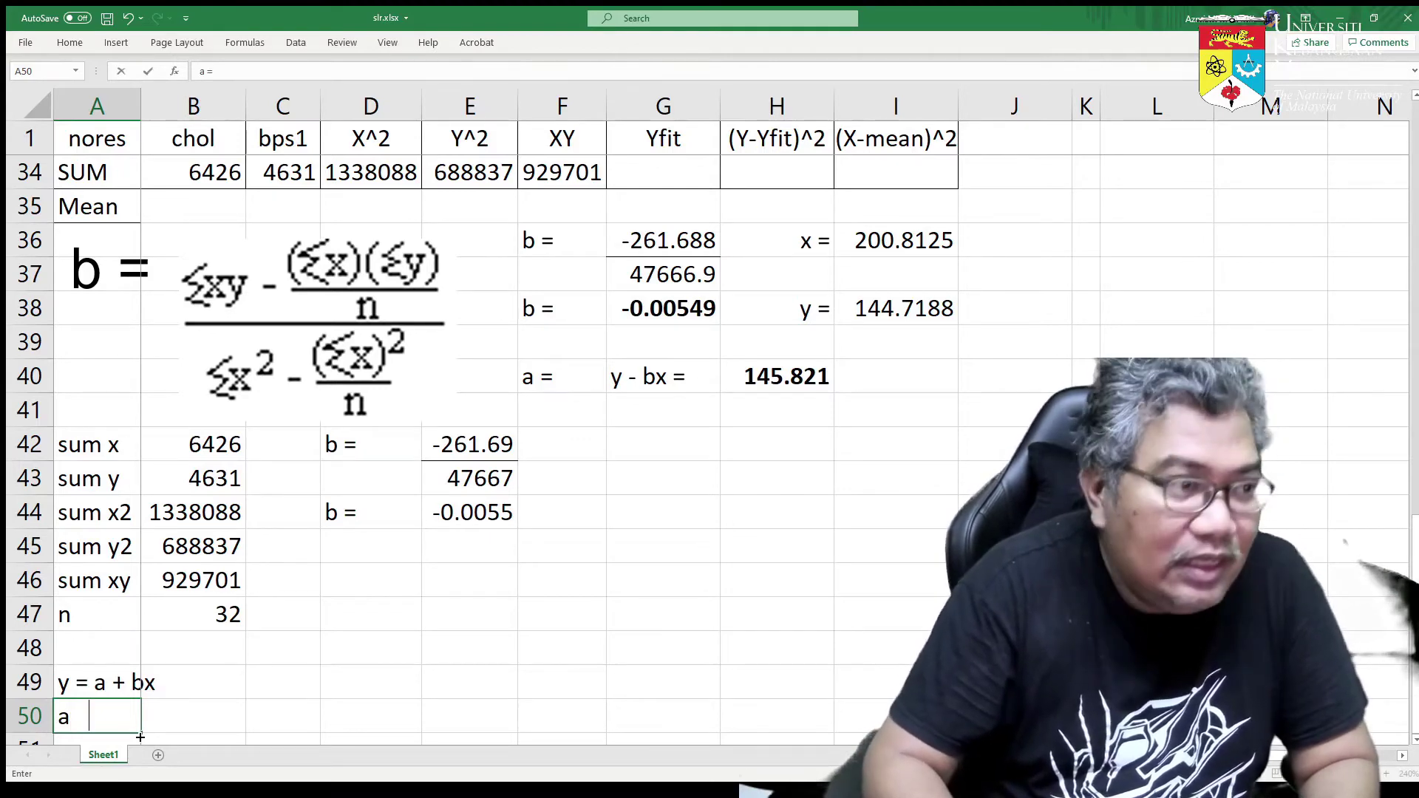
{"action": "type", "text": " = "}
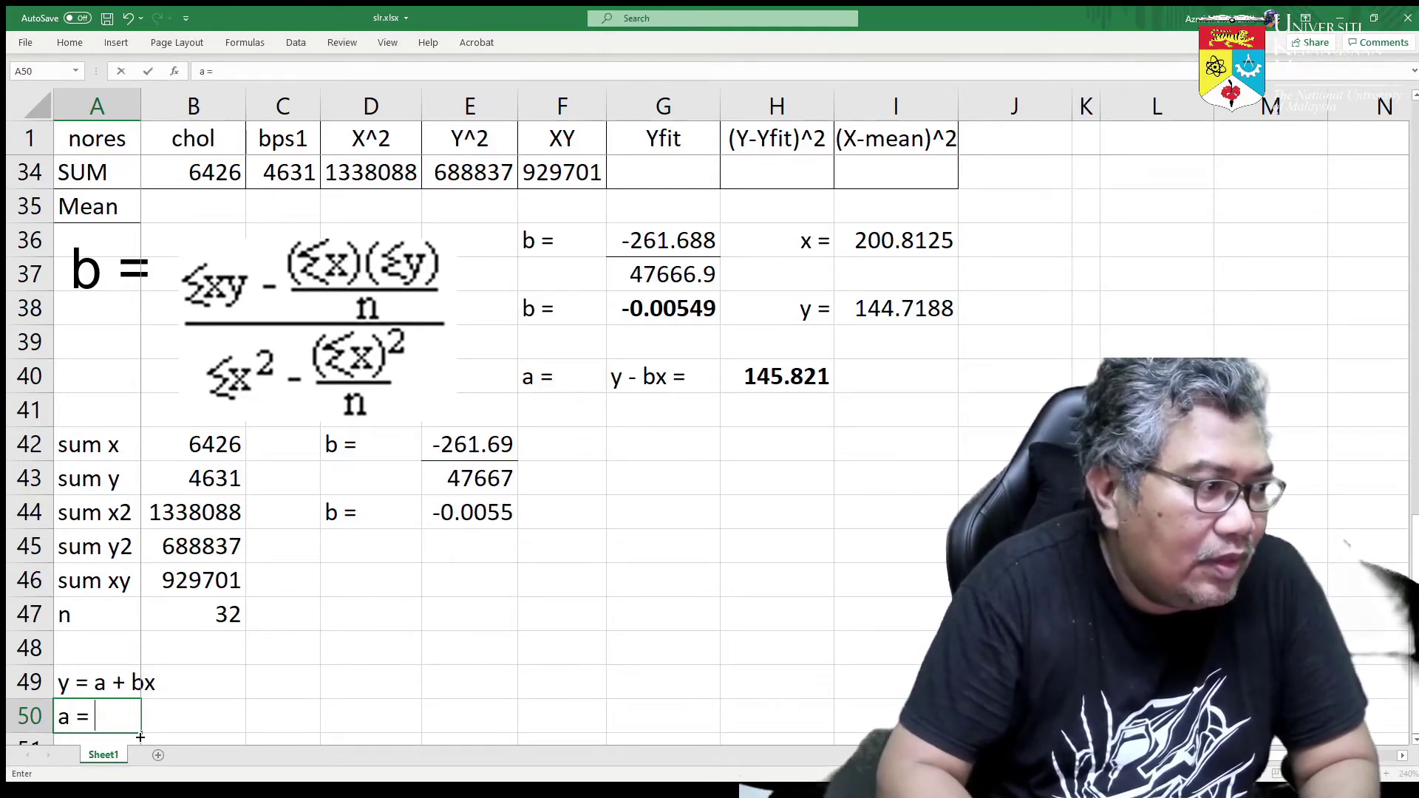
{"action": "type", "text": "y "}
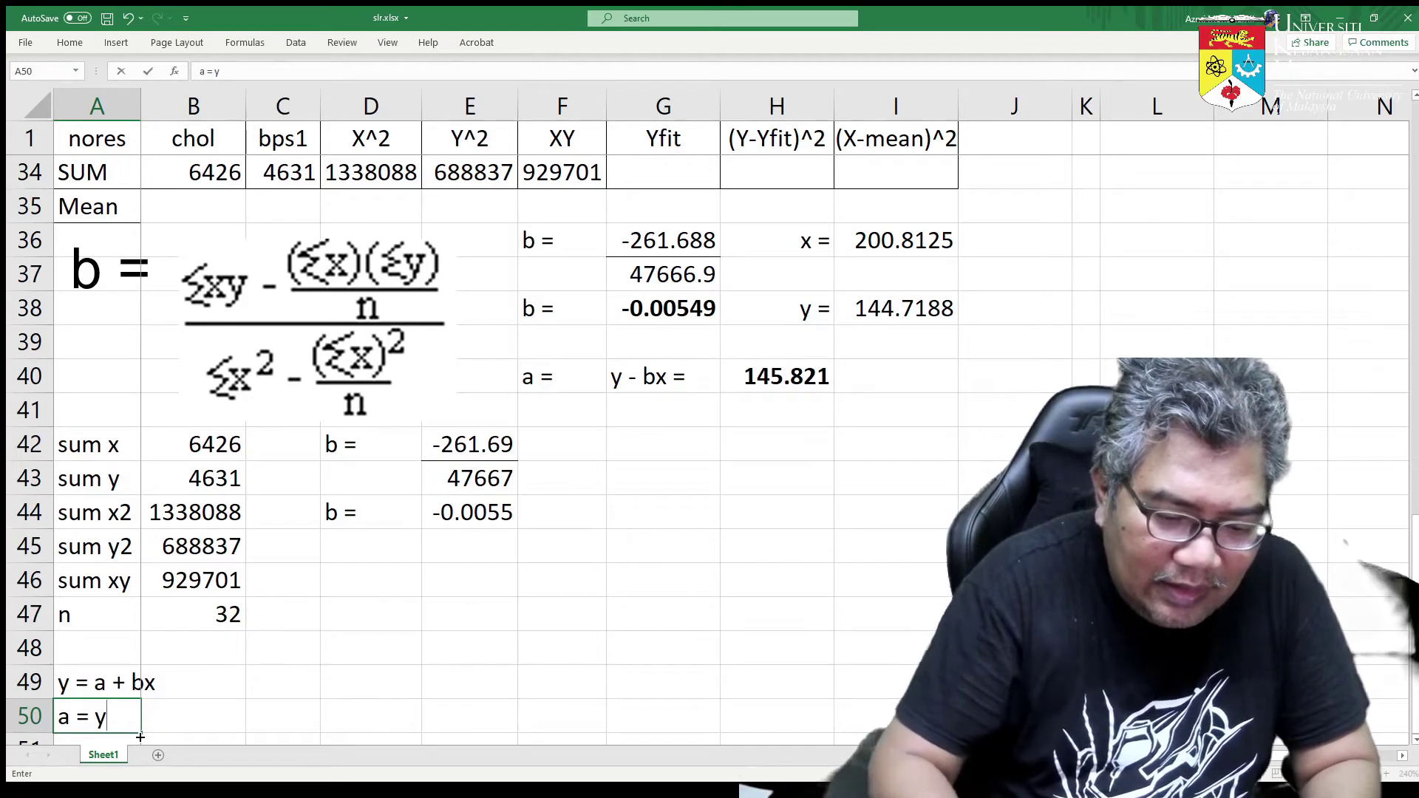
{"action": "type", "text": "- b"}
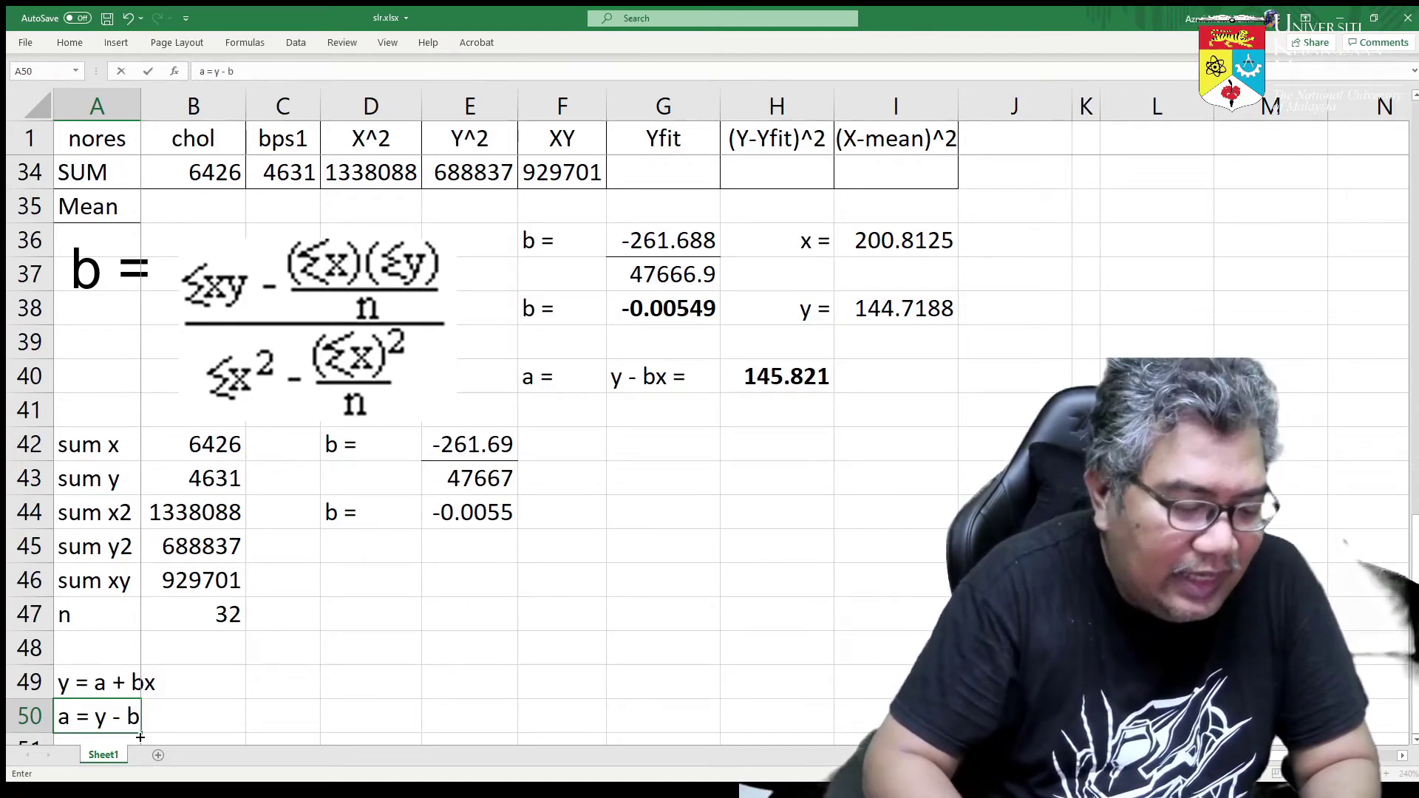
{"action": "type", "text": "x"}
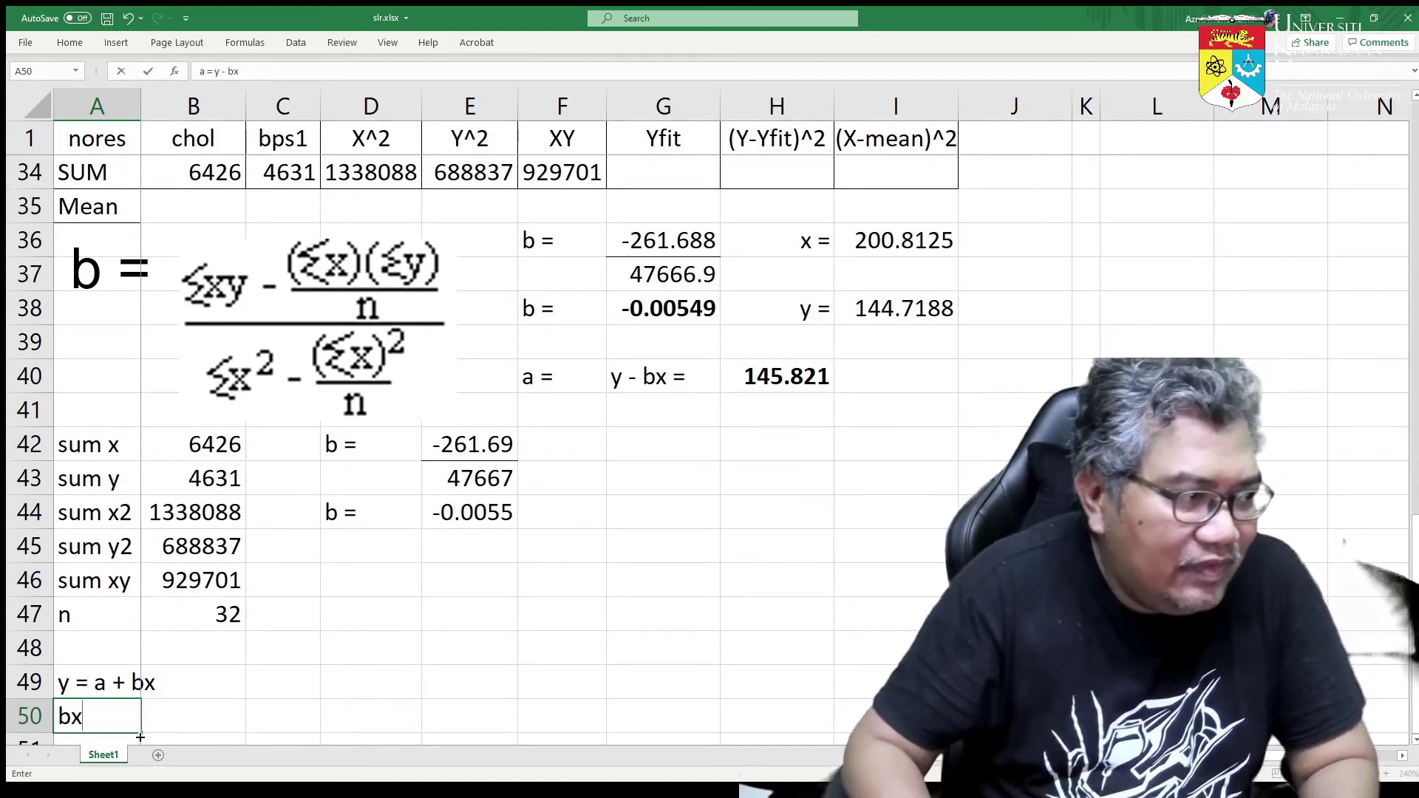
{"action": "key", "text": "Return"}
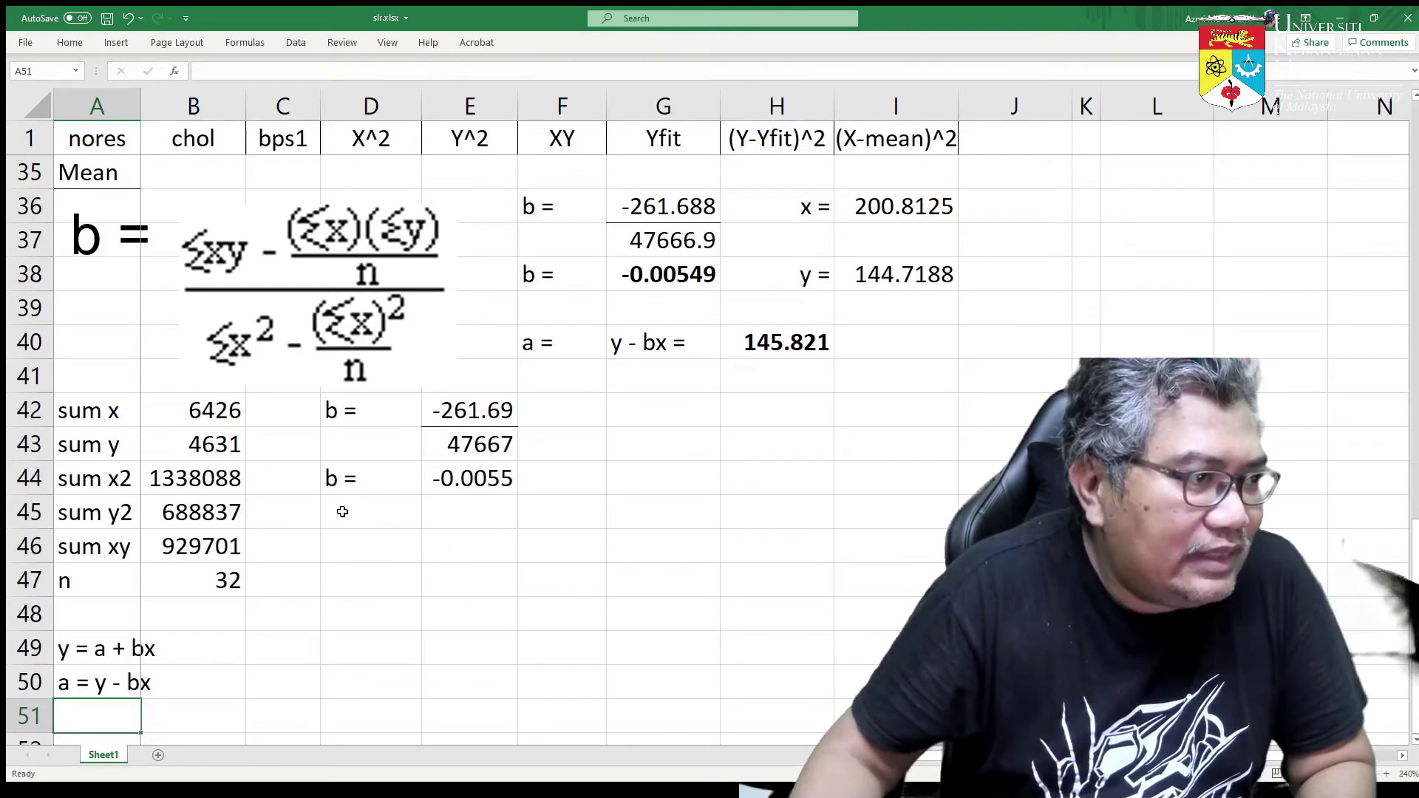
- Make the final slope value b in cell E44 bold
{"action": "left_click", "coordinate": [444, 475]}
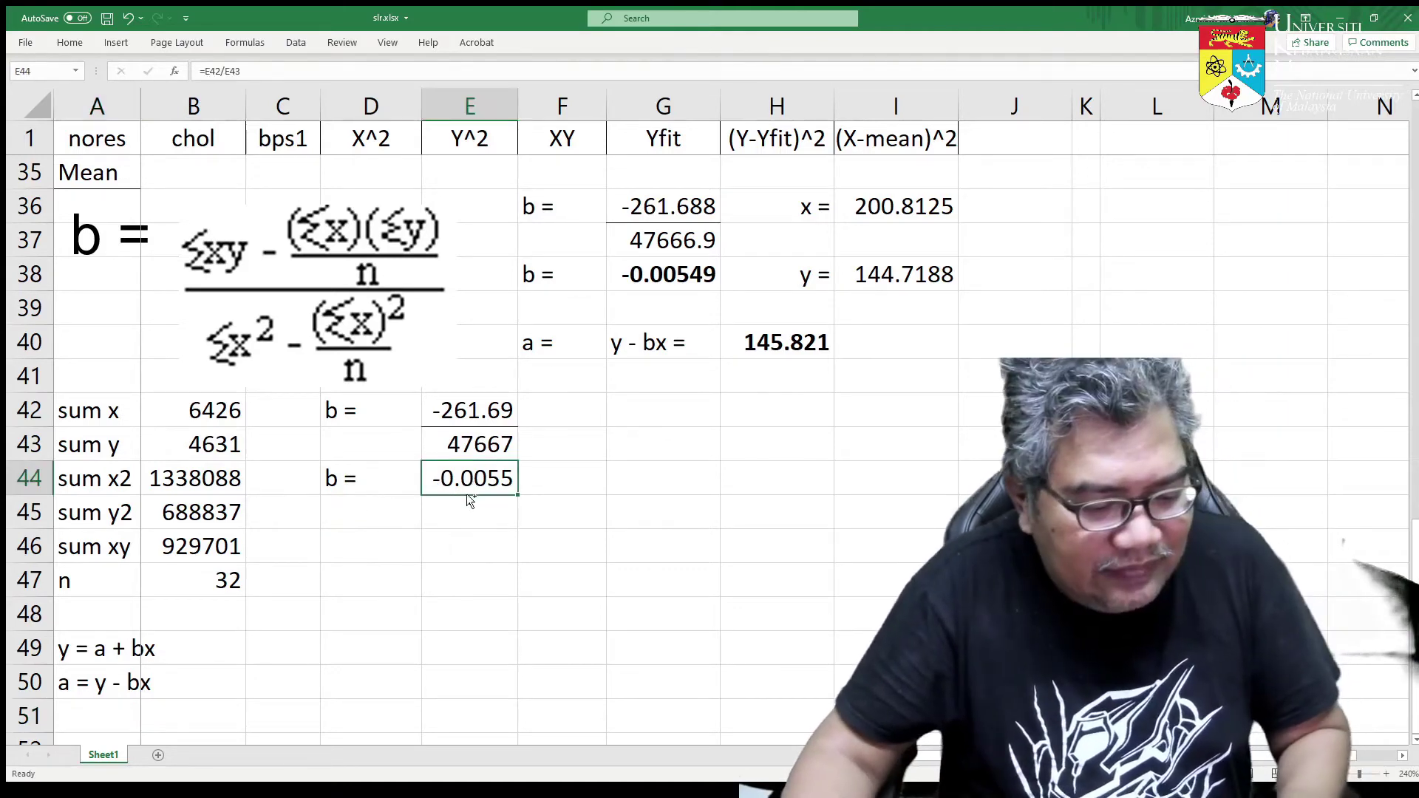
{"action": "key", "text": "ctrl+b"}
{"action": "left_click", "coordinate": [475, 504]}
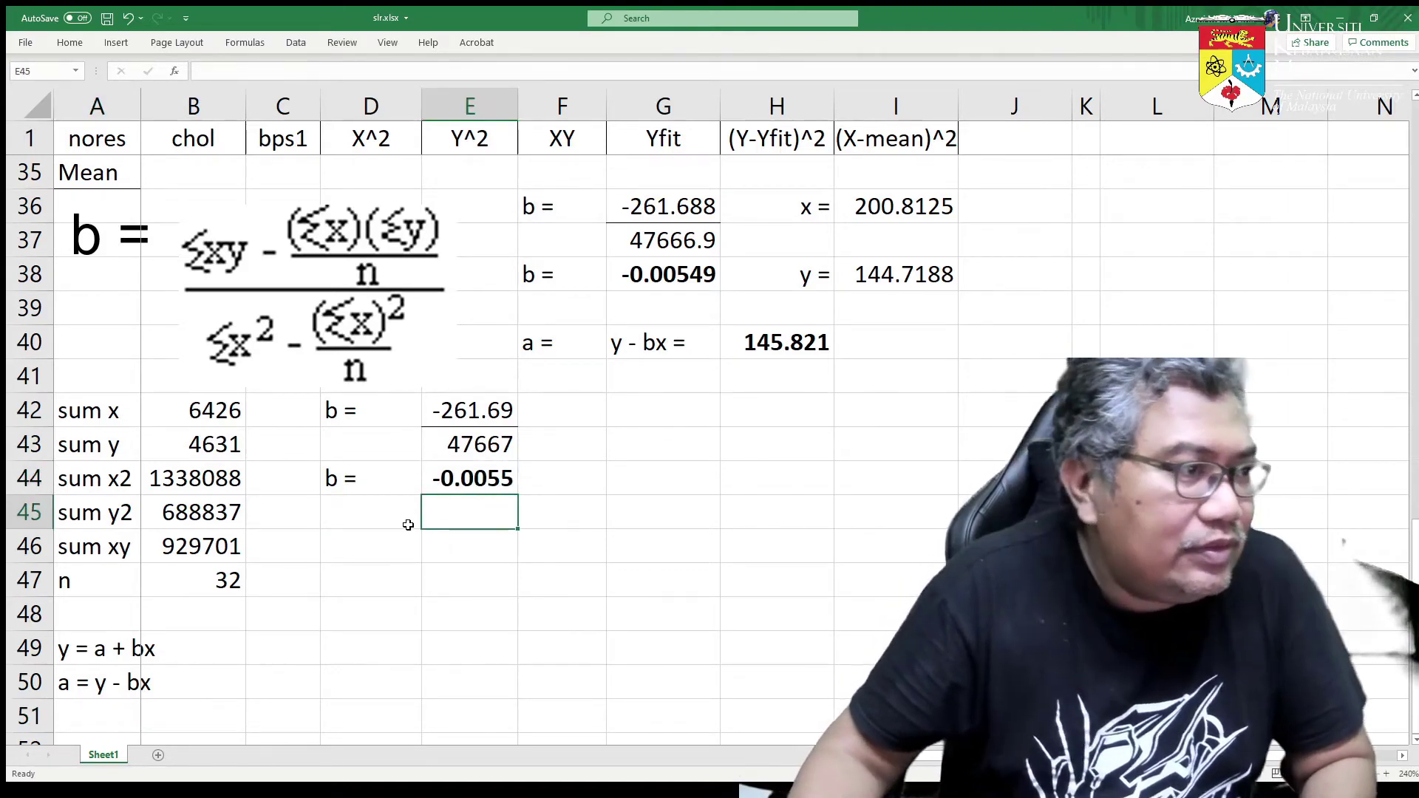
- Add the labels "mean x =" in D45 and "mean y =" in D46, below the slope label
{"action": "left_click", "coordinate": [378, 514]}
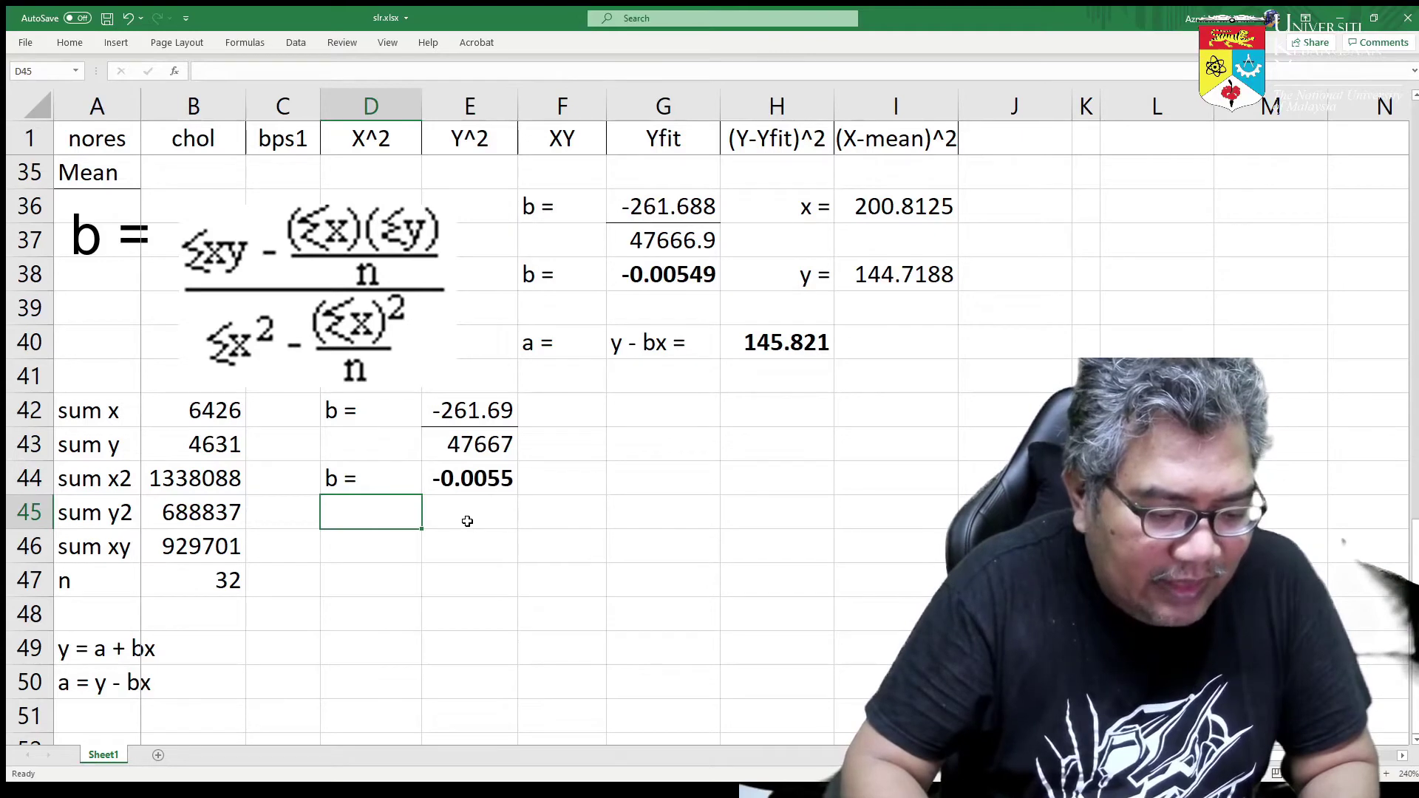
{"action": "type", "text": "mean"}
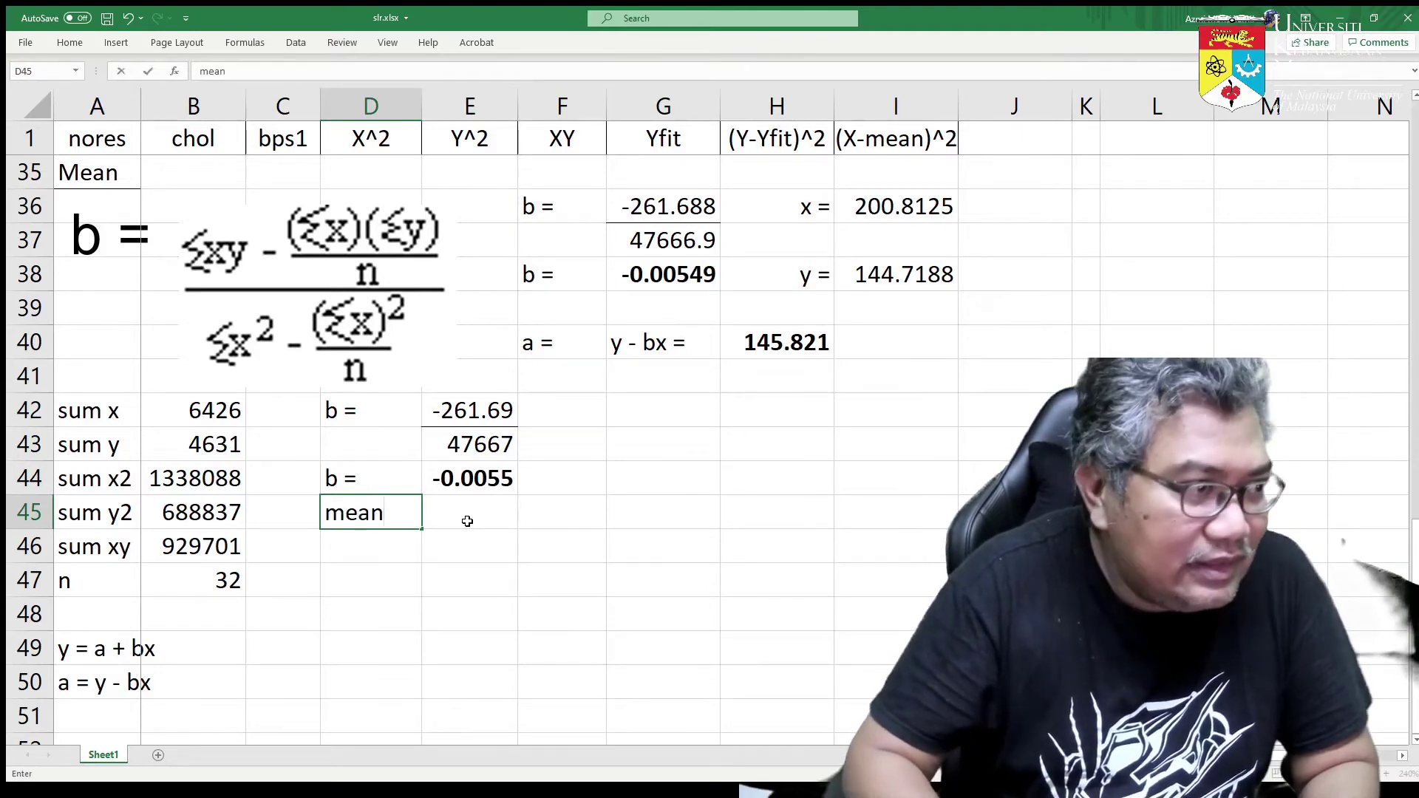
{"action": "type", "text": " x"}
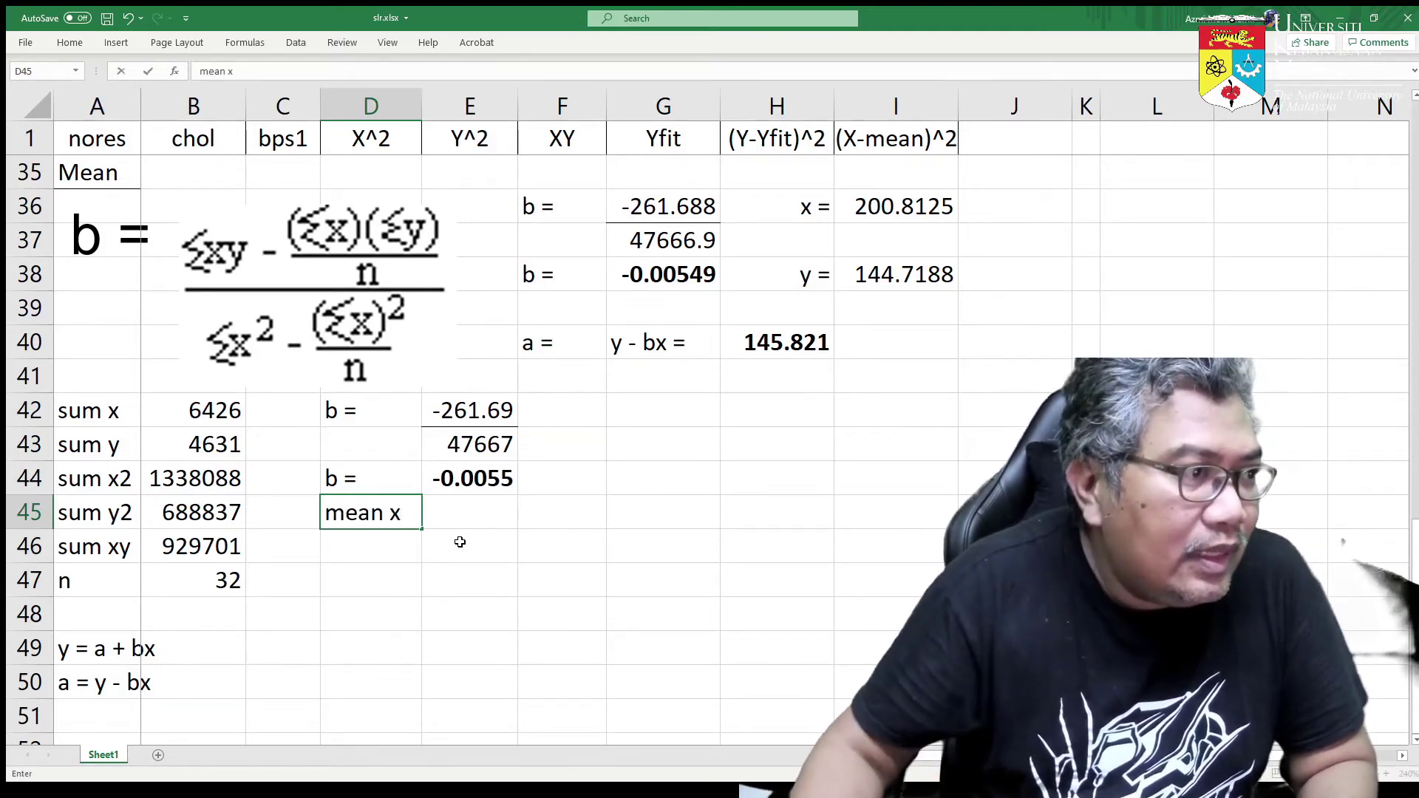
{"action": "type", "text": " ="}
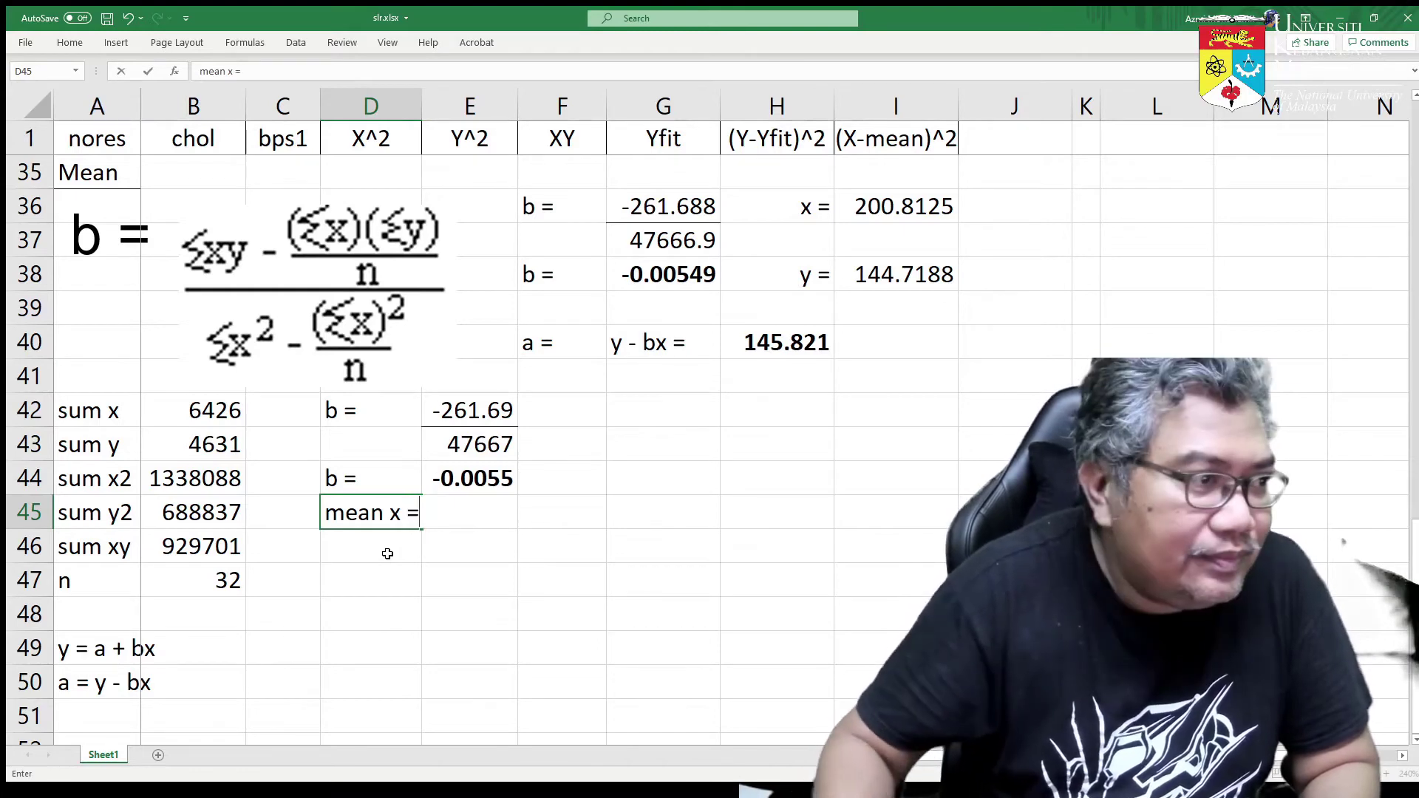
{"action": "key", "text": "Return"}
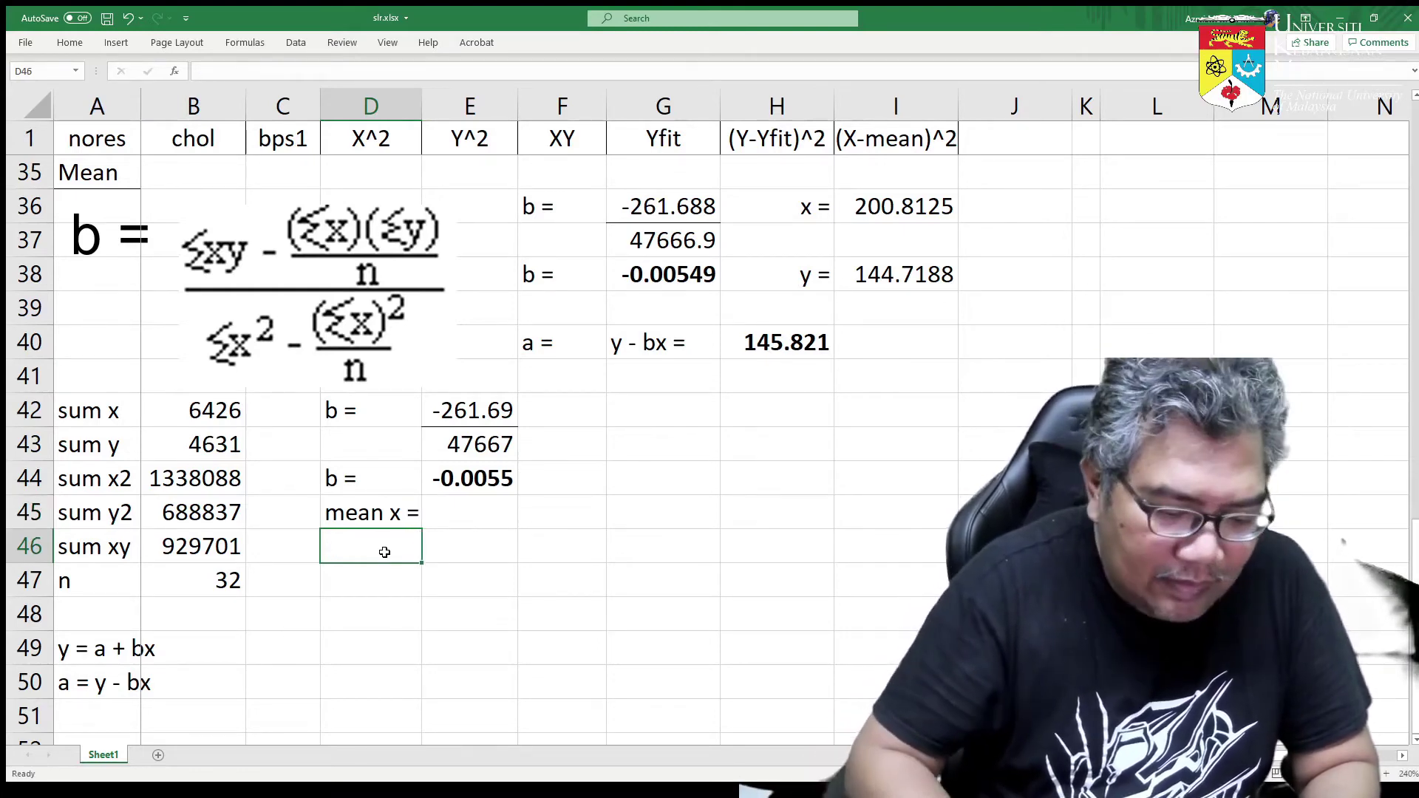
{"action": "type", "text": "mean"}
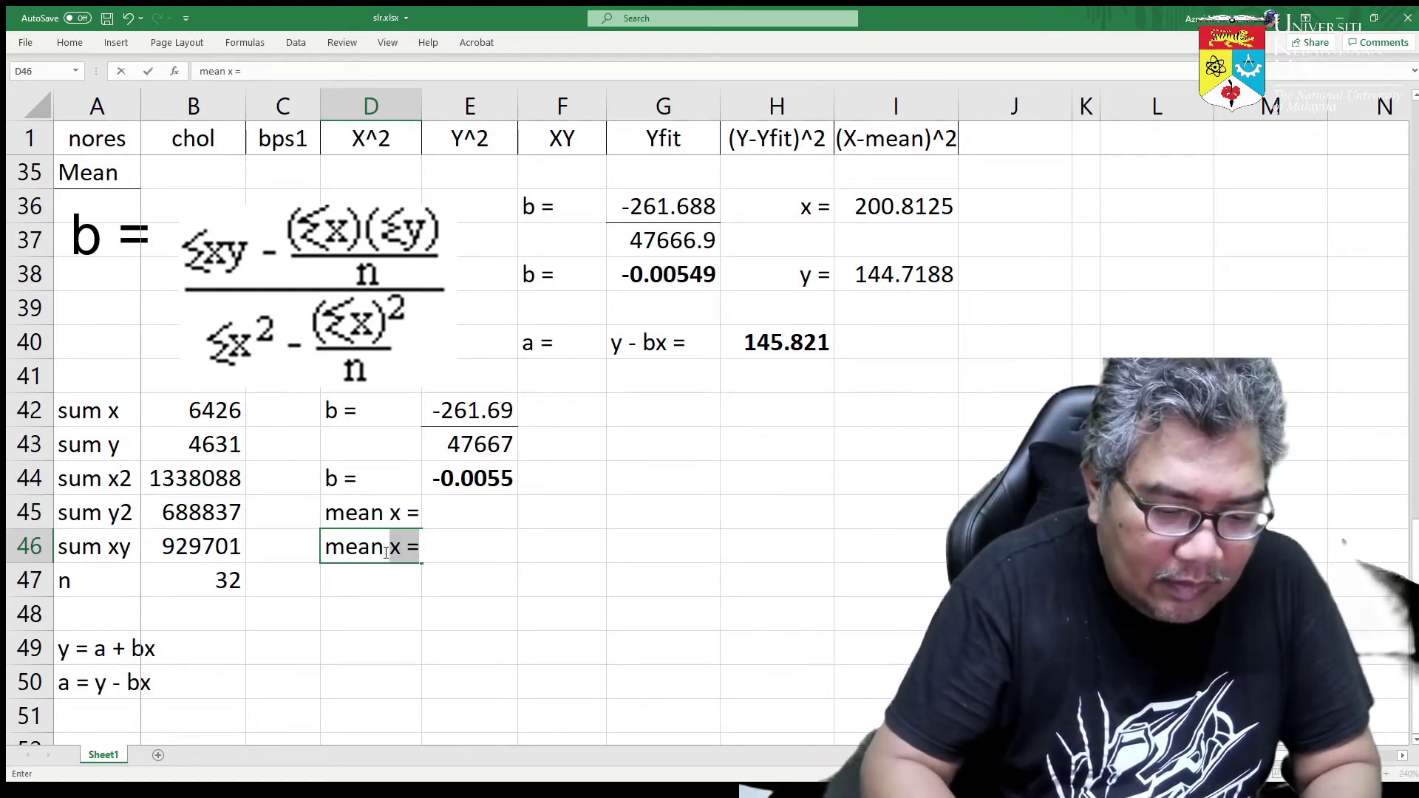
{"action": "type", "text": " y"}
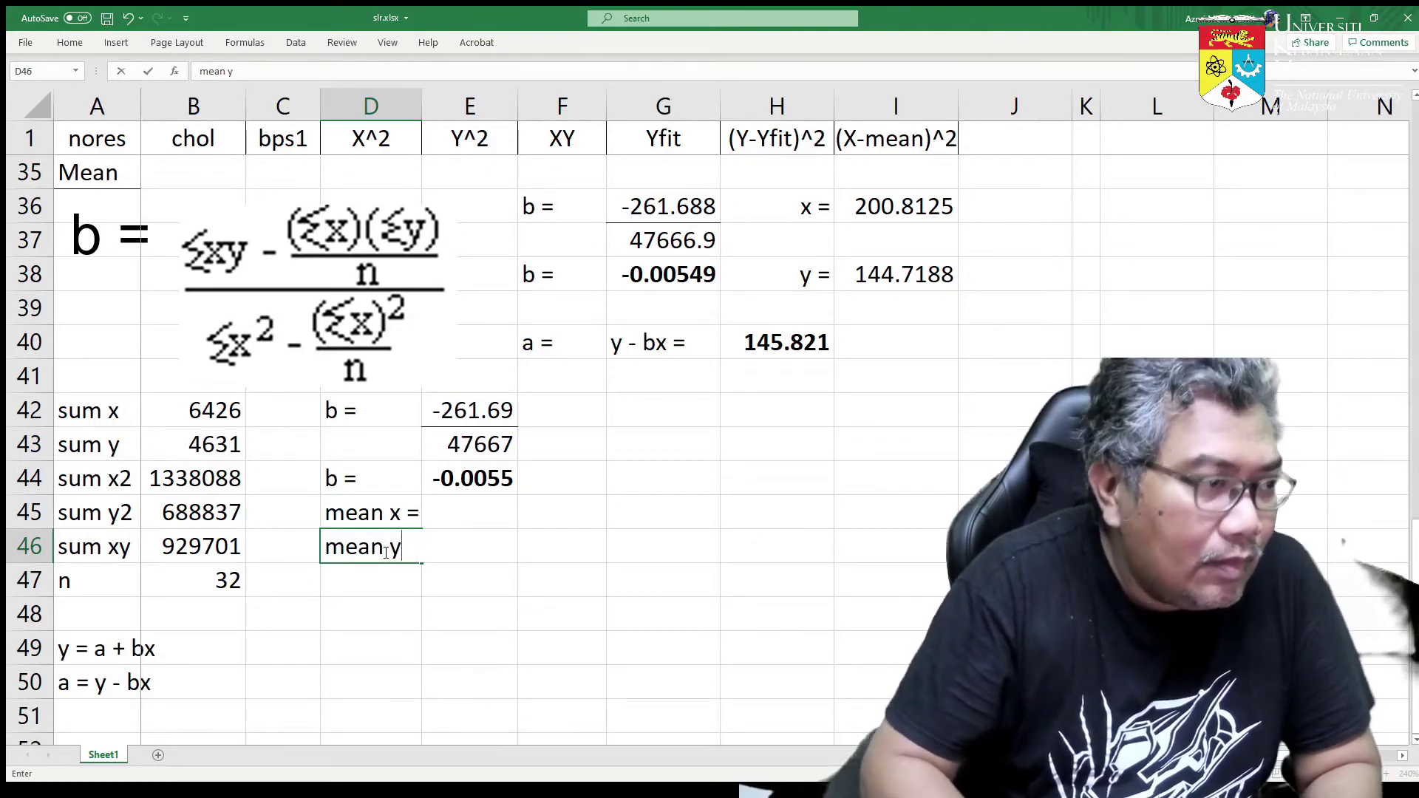
{"action": "type", "text": " ="}
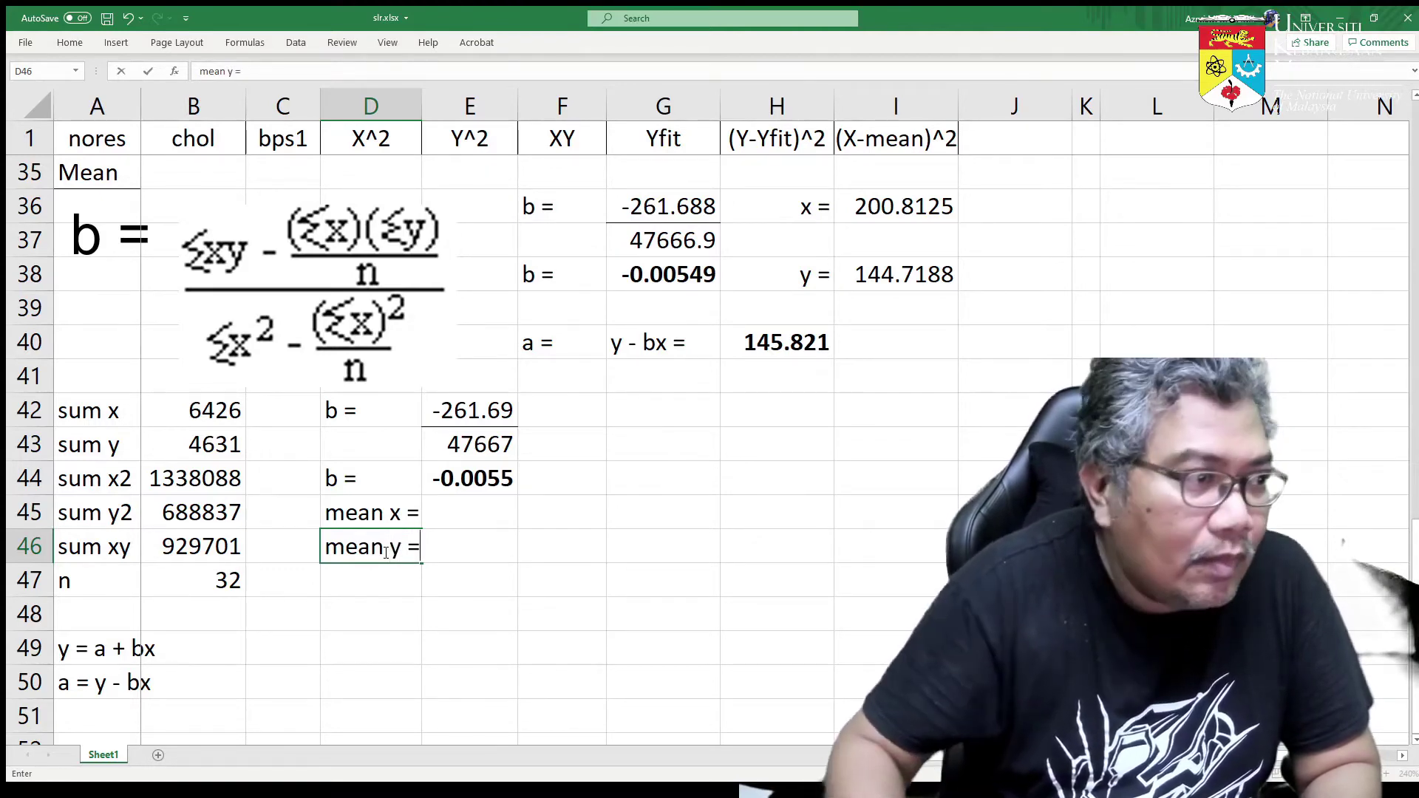
- Calculate the mean of x in E45 by dividing sum x by n with =B42/B47
{"action": "left_click", "coordinate": [506, 514]}
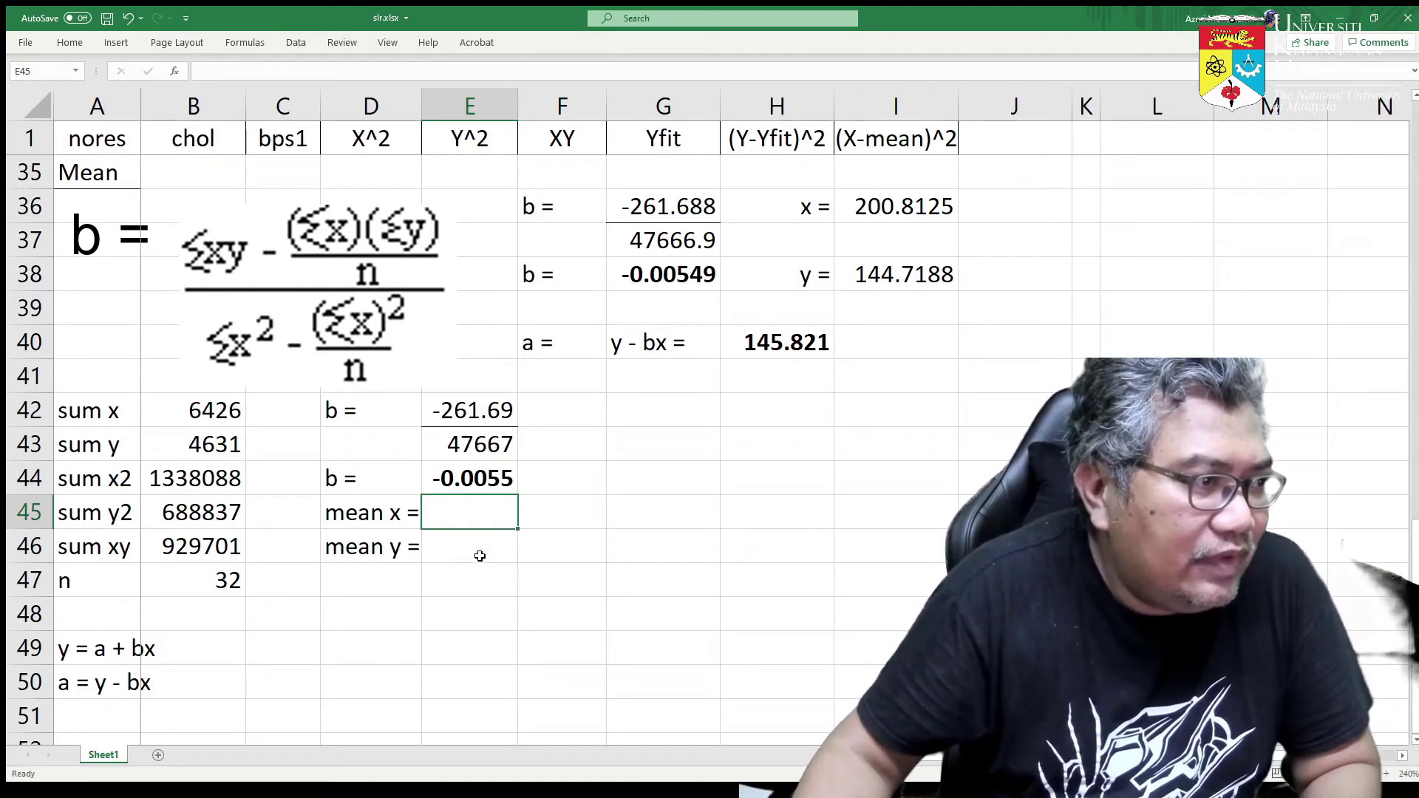
{"action": "double_click", "coordinate": [467, 512]}
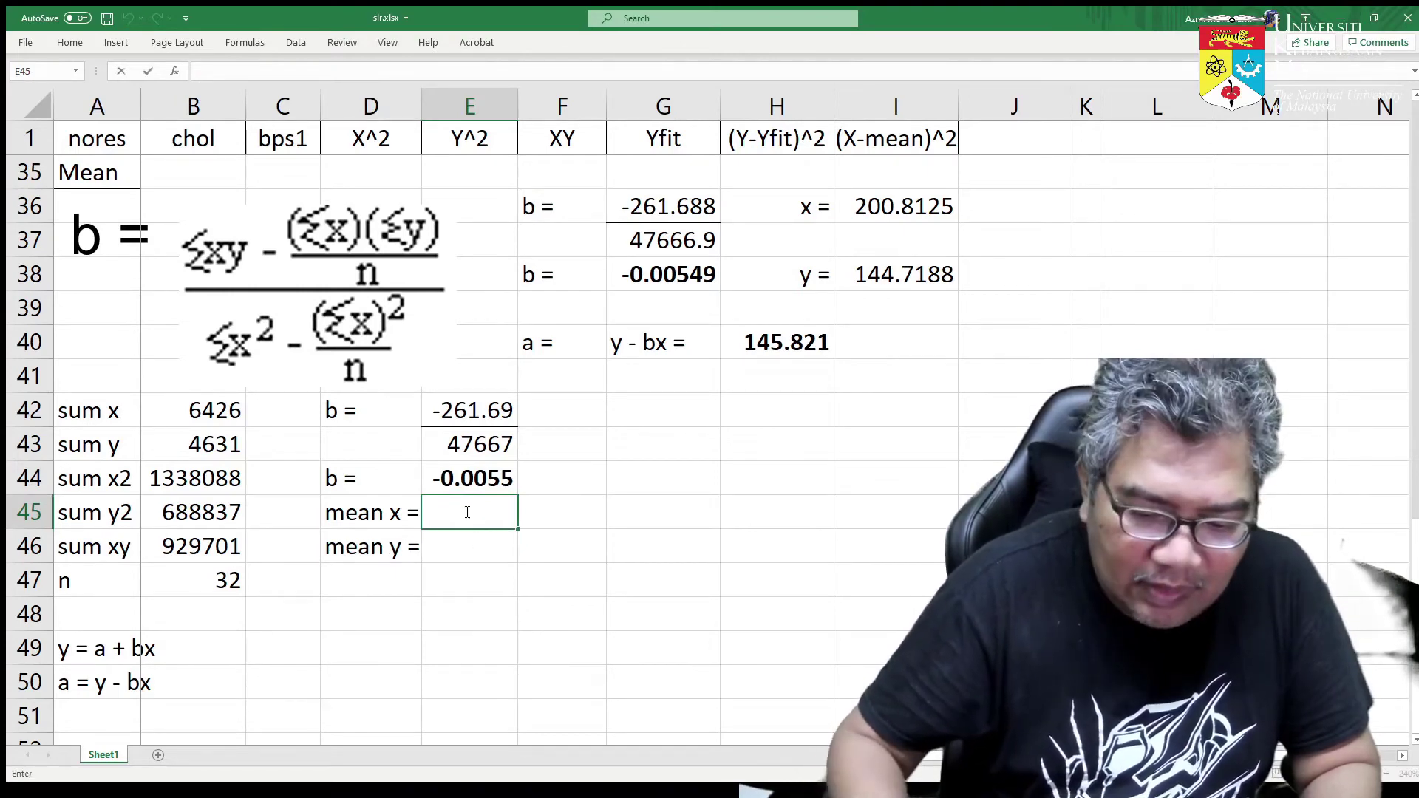
{"action": "type", "text": "="}
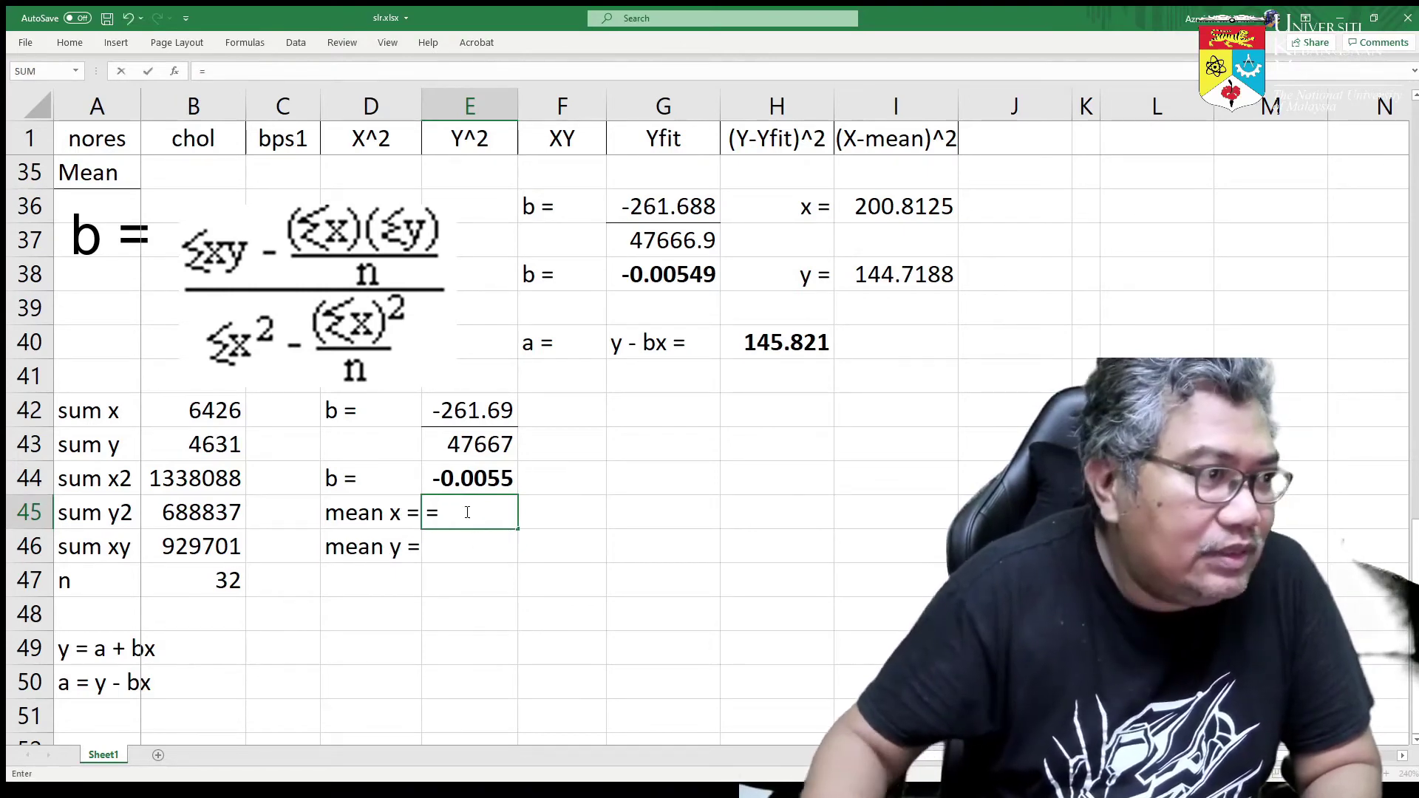
{"action": "left_click", "coordinate": [190, 409]}
{"action": "type", "text": "/"}
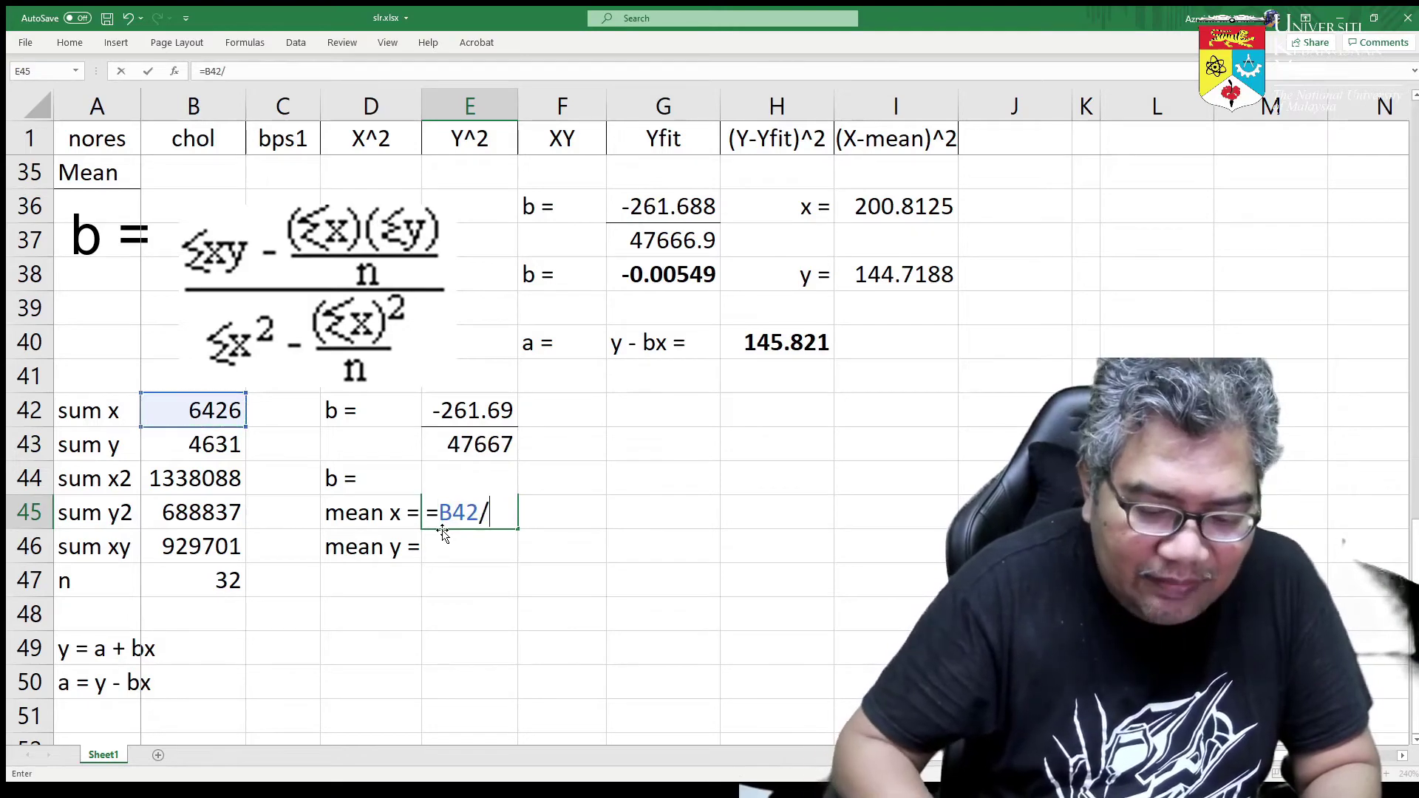
{"action": "left_click", "coordinate": [188, 578]}
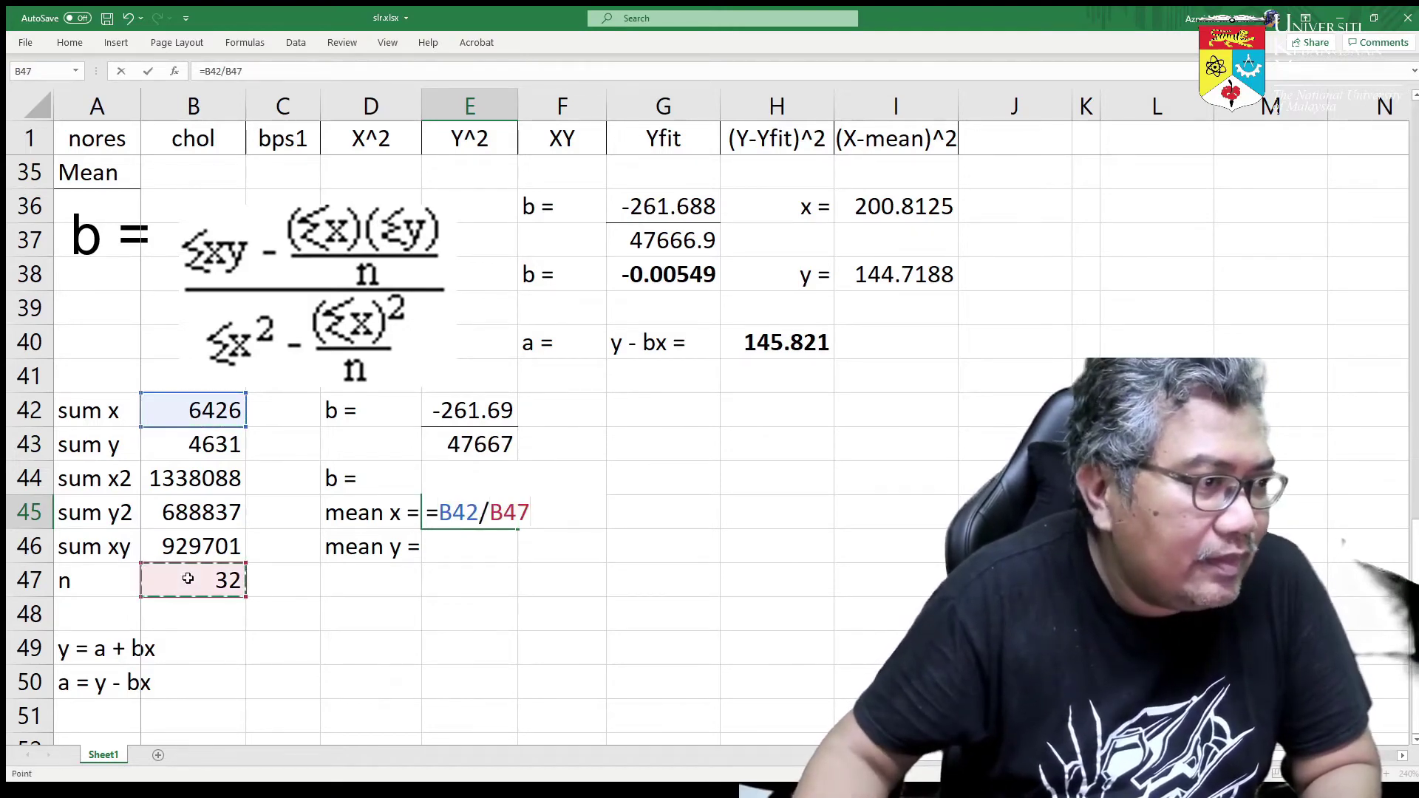
{"action": "key", "text": "Return"}
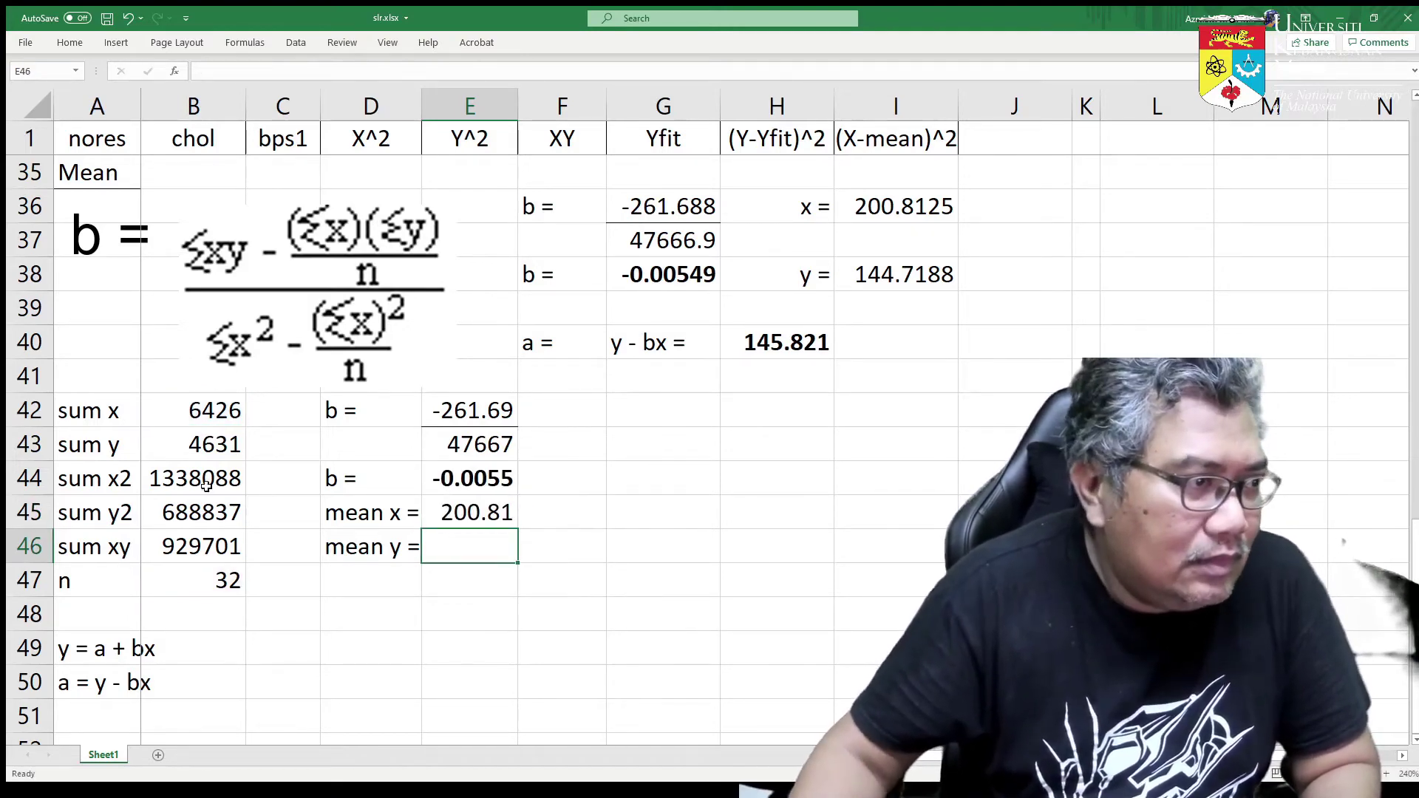
- Calculate the mean of y in E46 by dividing sum y by n with =B43/B47
{"action": "double_click", "coordinate": [478, 556]}
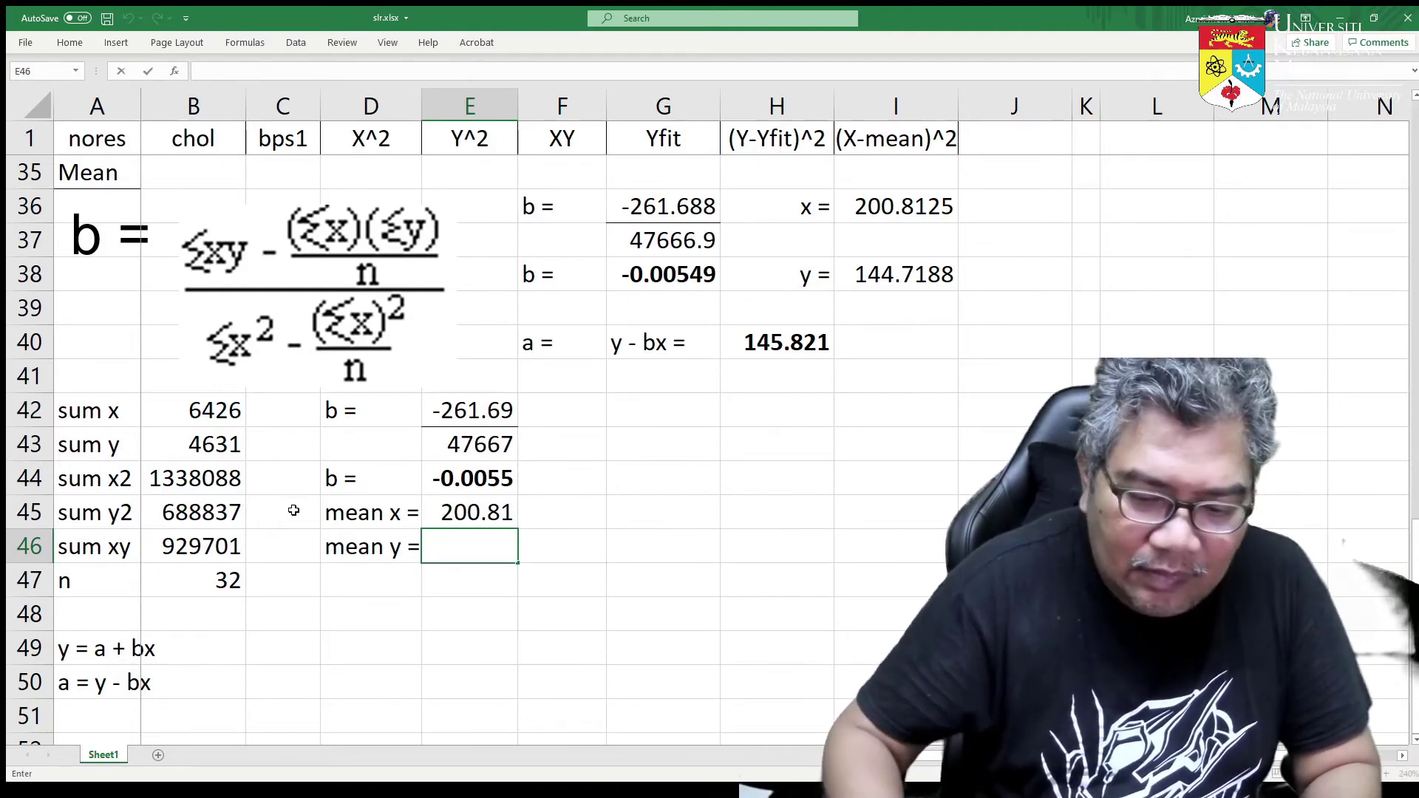
{"action": "type", "text": "="}
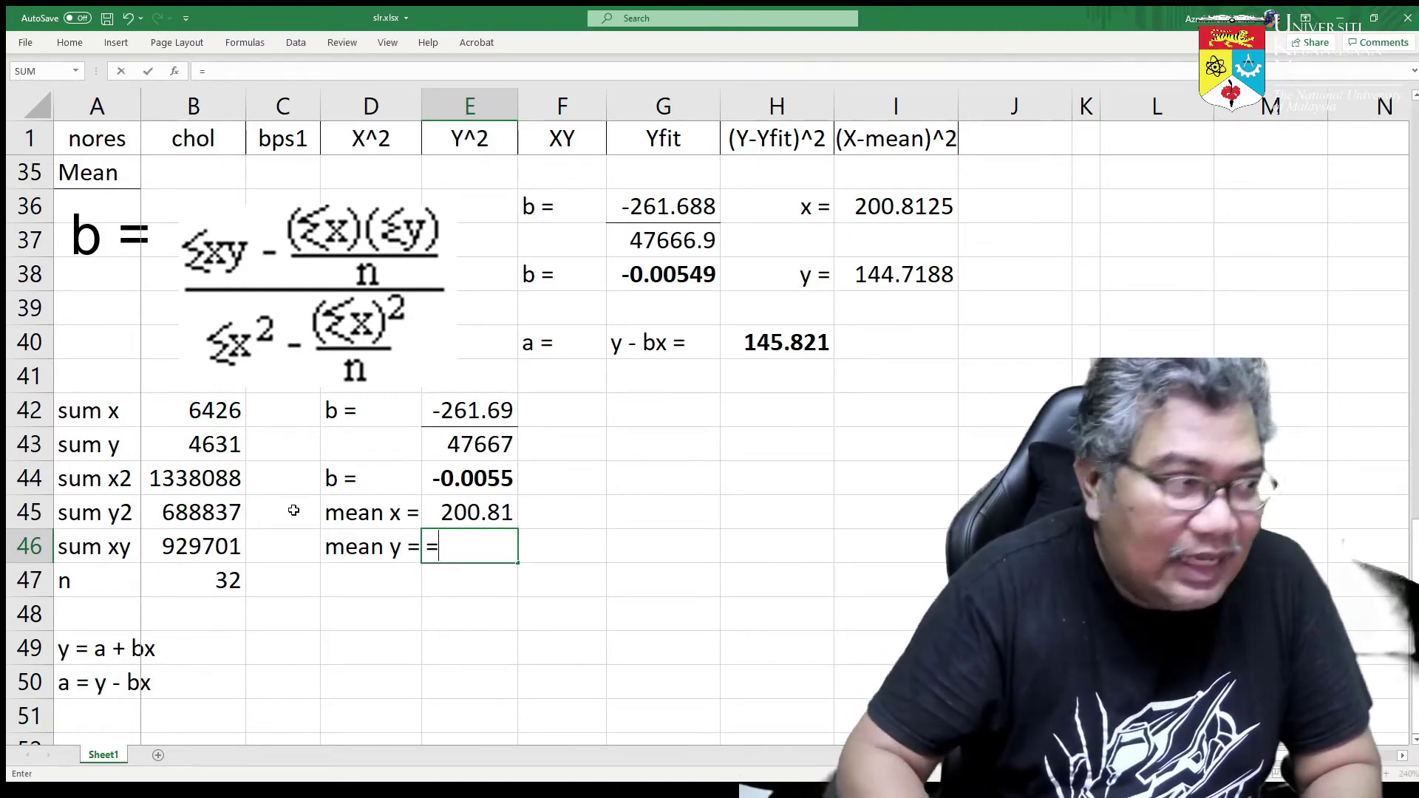
{"action": "left_click", "coordinate": [198, 444]}
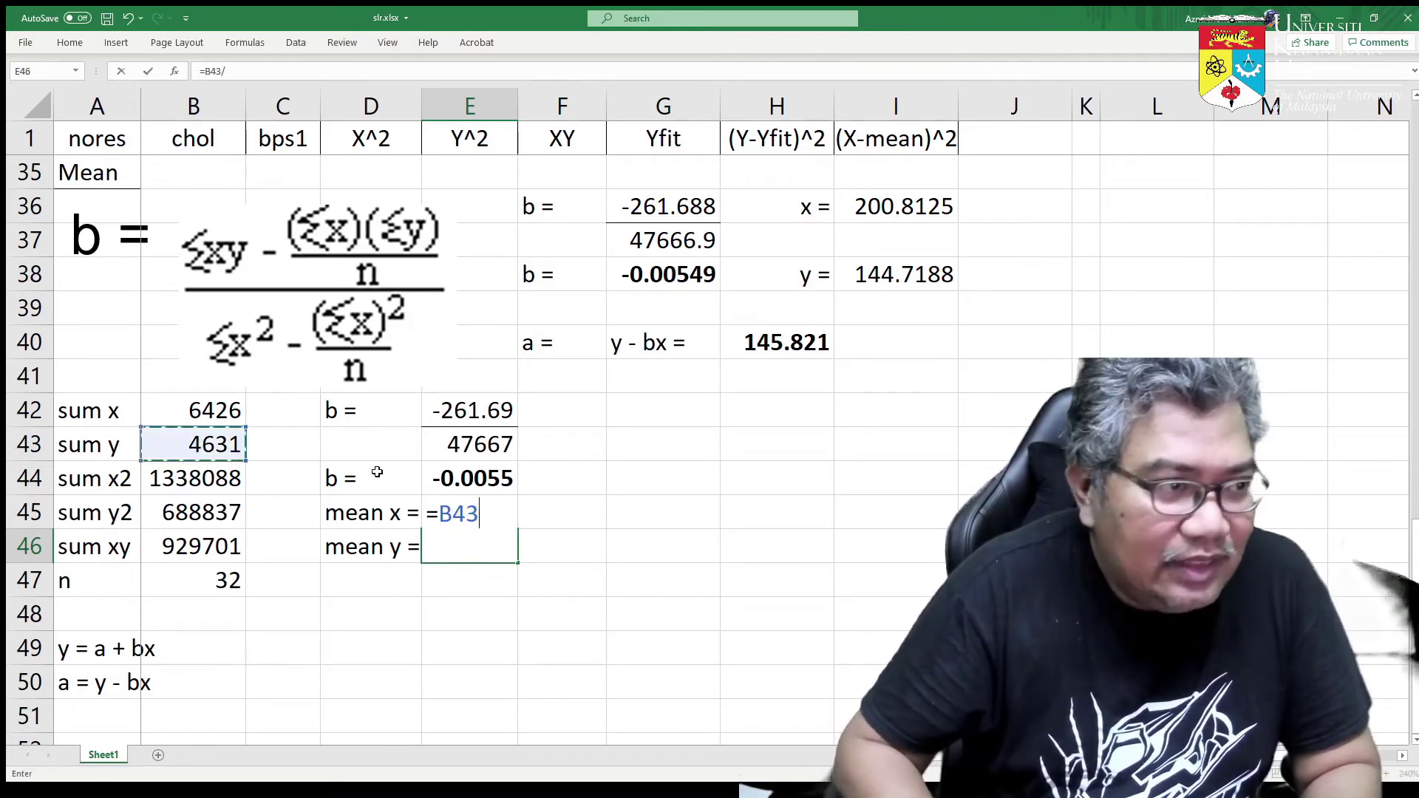
{"action": "type", "text": "/"}
{"action": "left_click", "coordinate": [220, 579]}
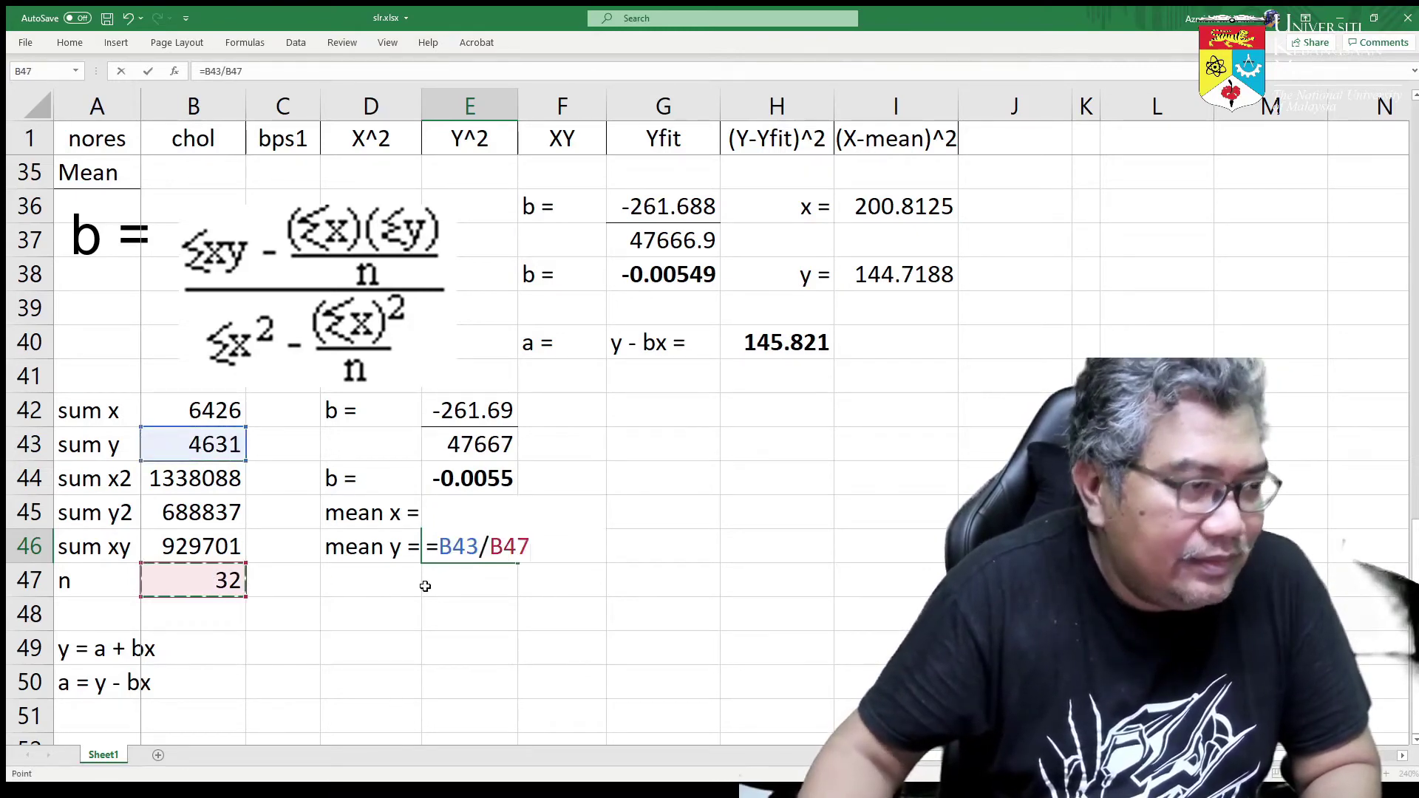
{"action": "key", "text": "Return"}
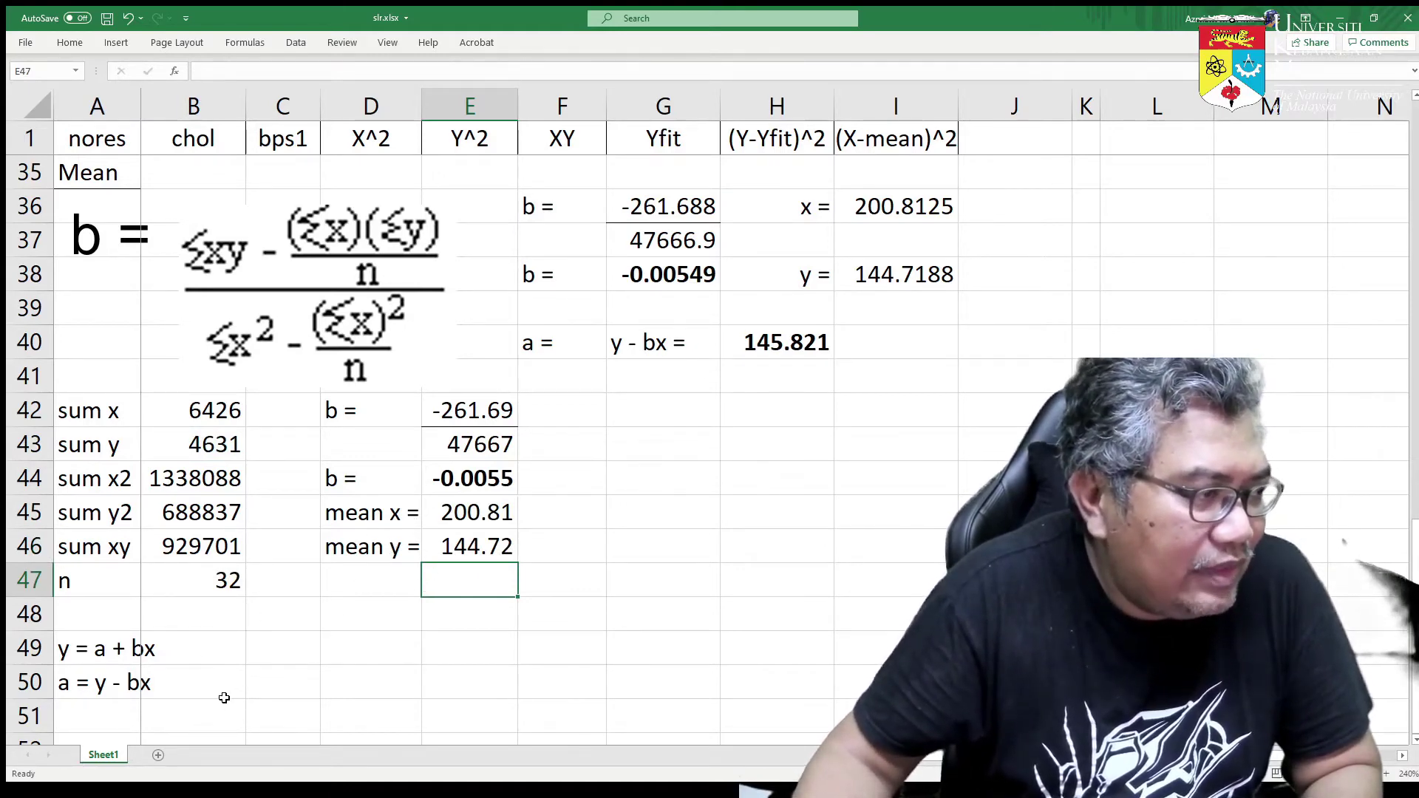
- Add the label "a =" in cell D47 for the intercept, with a space before the equals sign
{"action": "scroll", "coordinate": [156, 687], "scroll_direction": "down", "scroll_amount": 1}
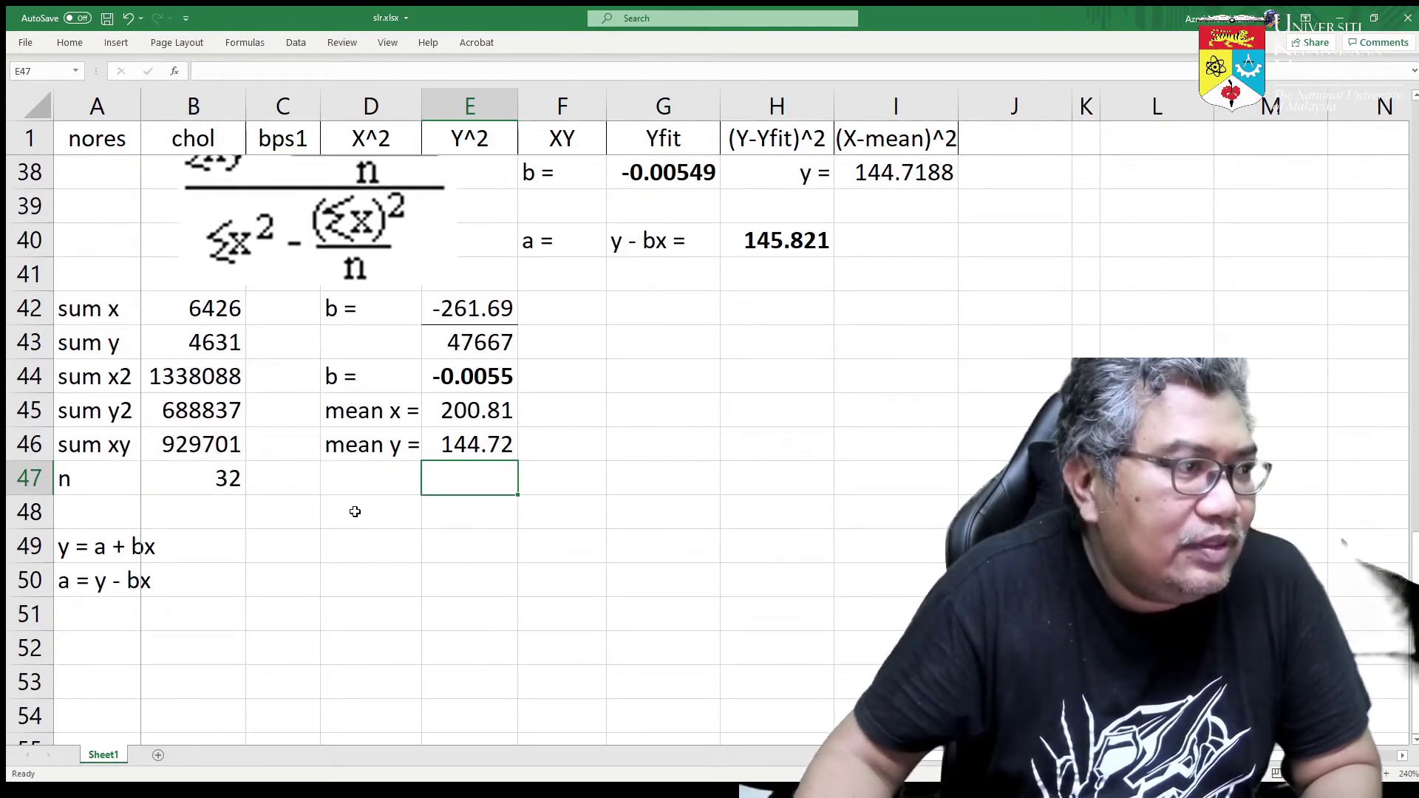
{"action": "left_click", "coordinate": [352, 481]}
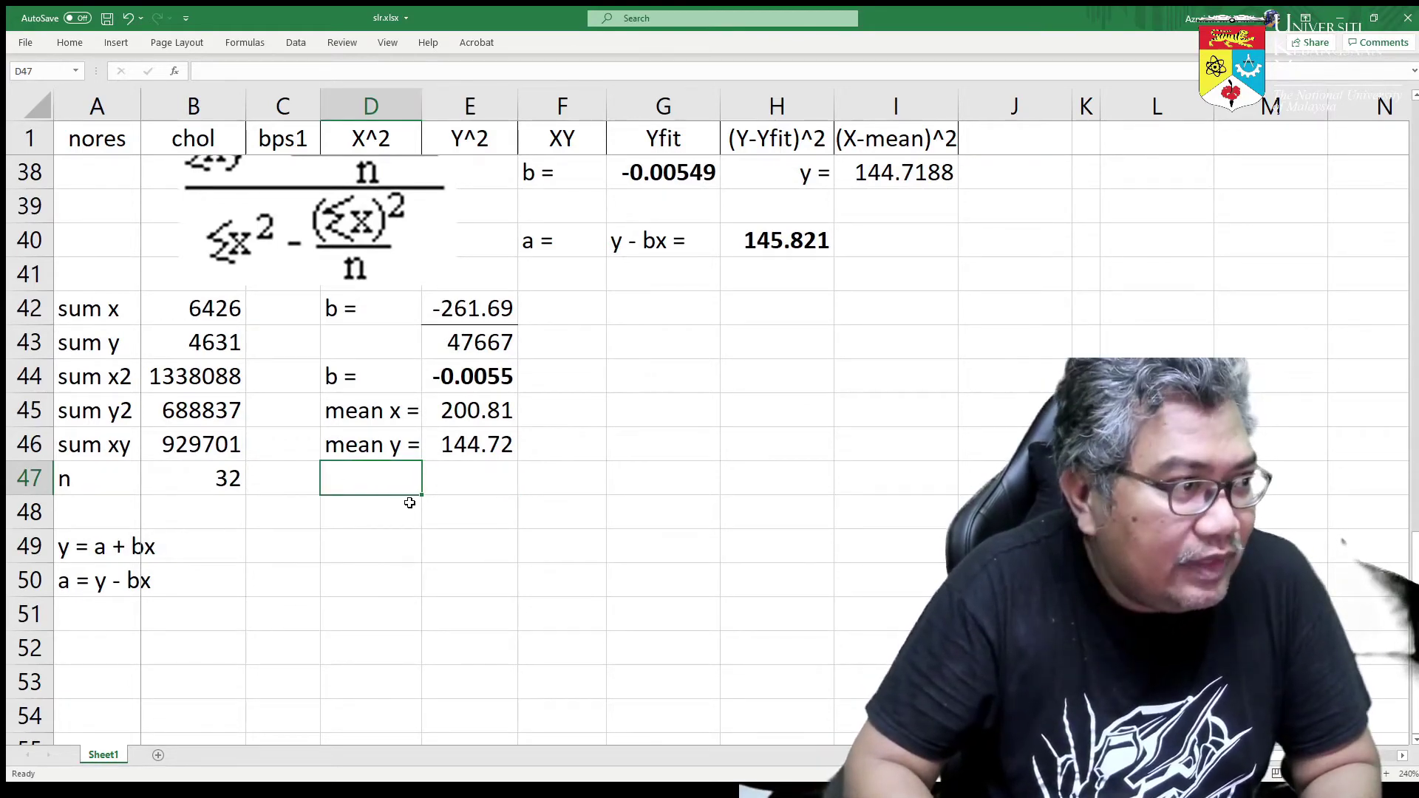
{"action": "type", "text": "a"}
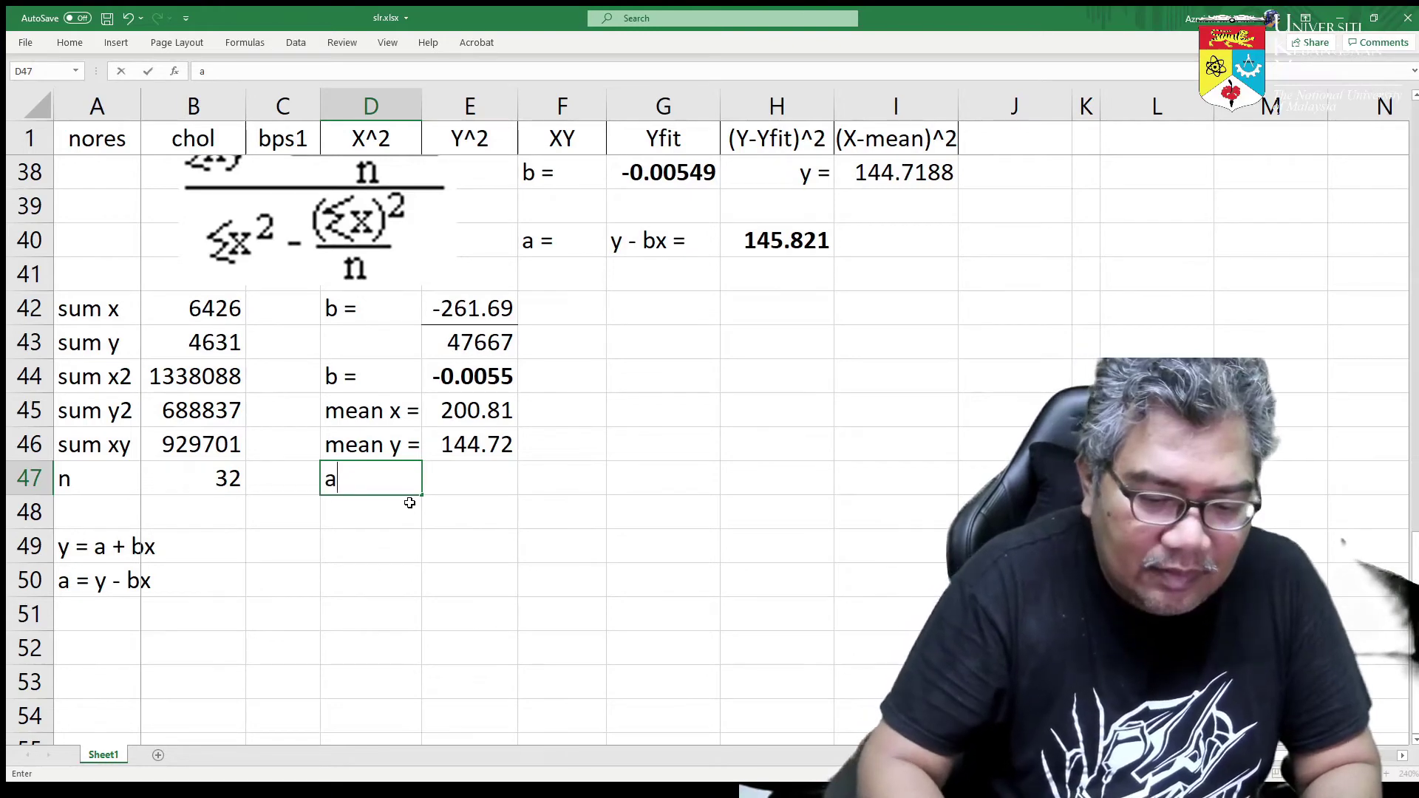
{"action": "type", "text": "="}
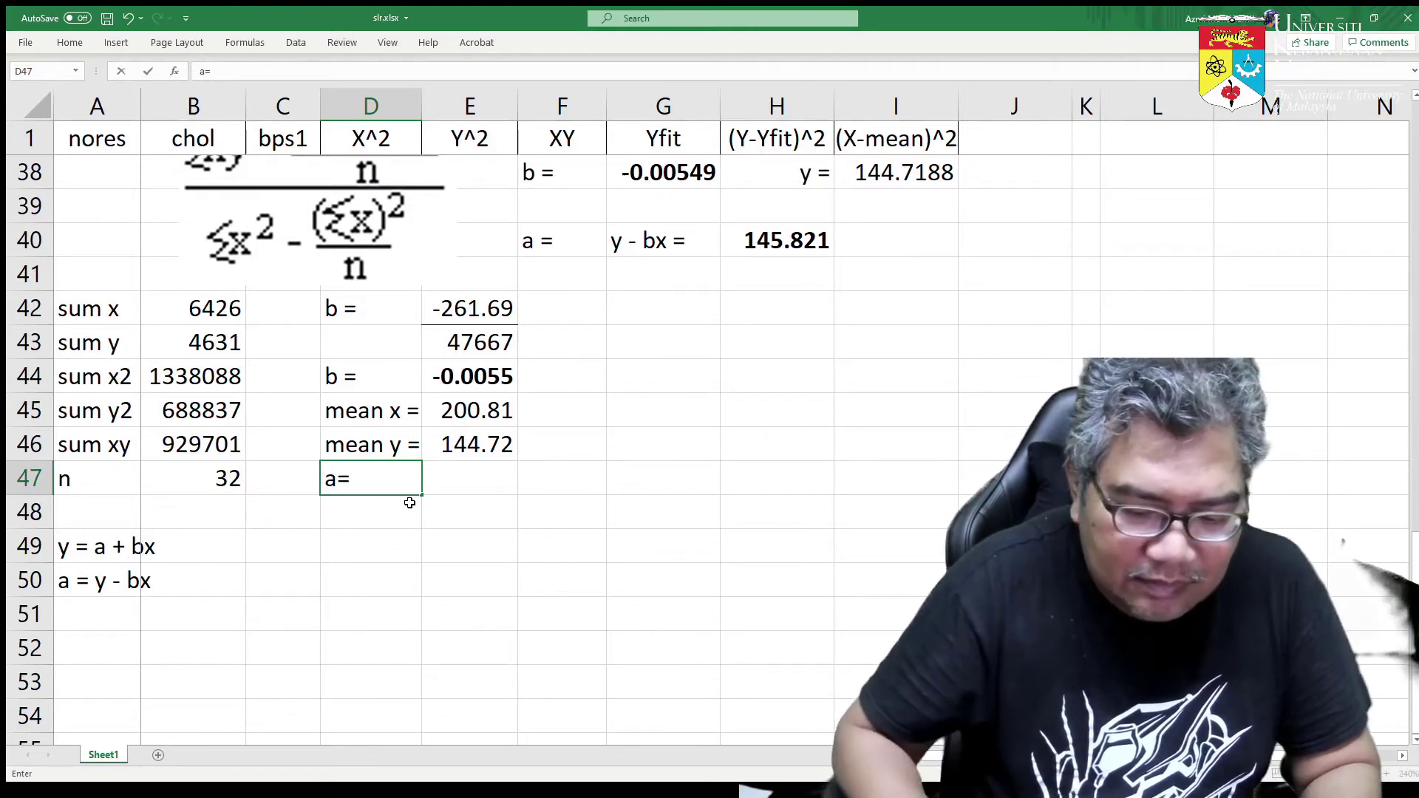
{"action": "key", "text": "Left"}
{"action": "key", "text": "Right"}
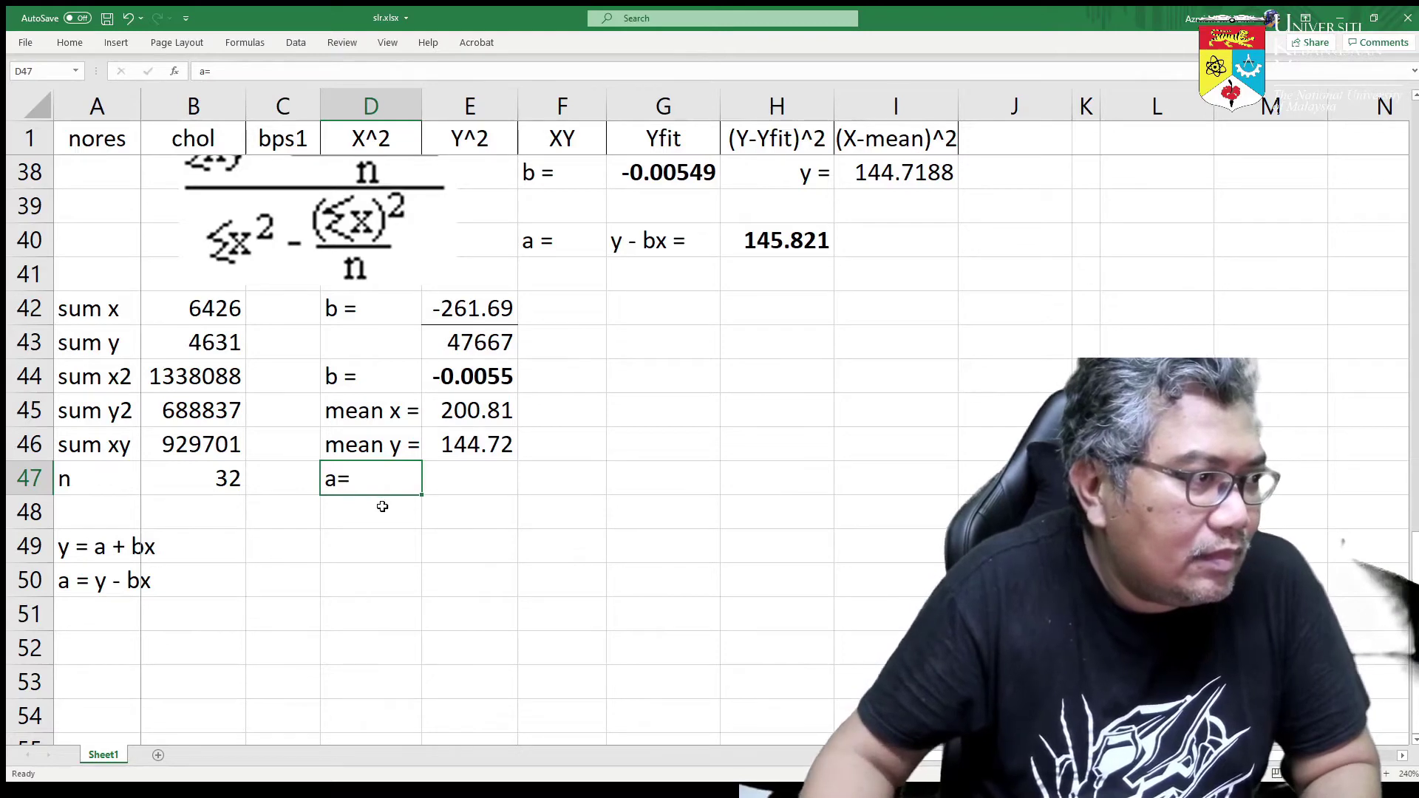
{"action": "double_click", "coordinate": [340, 480]}
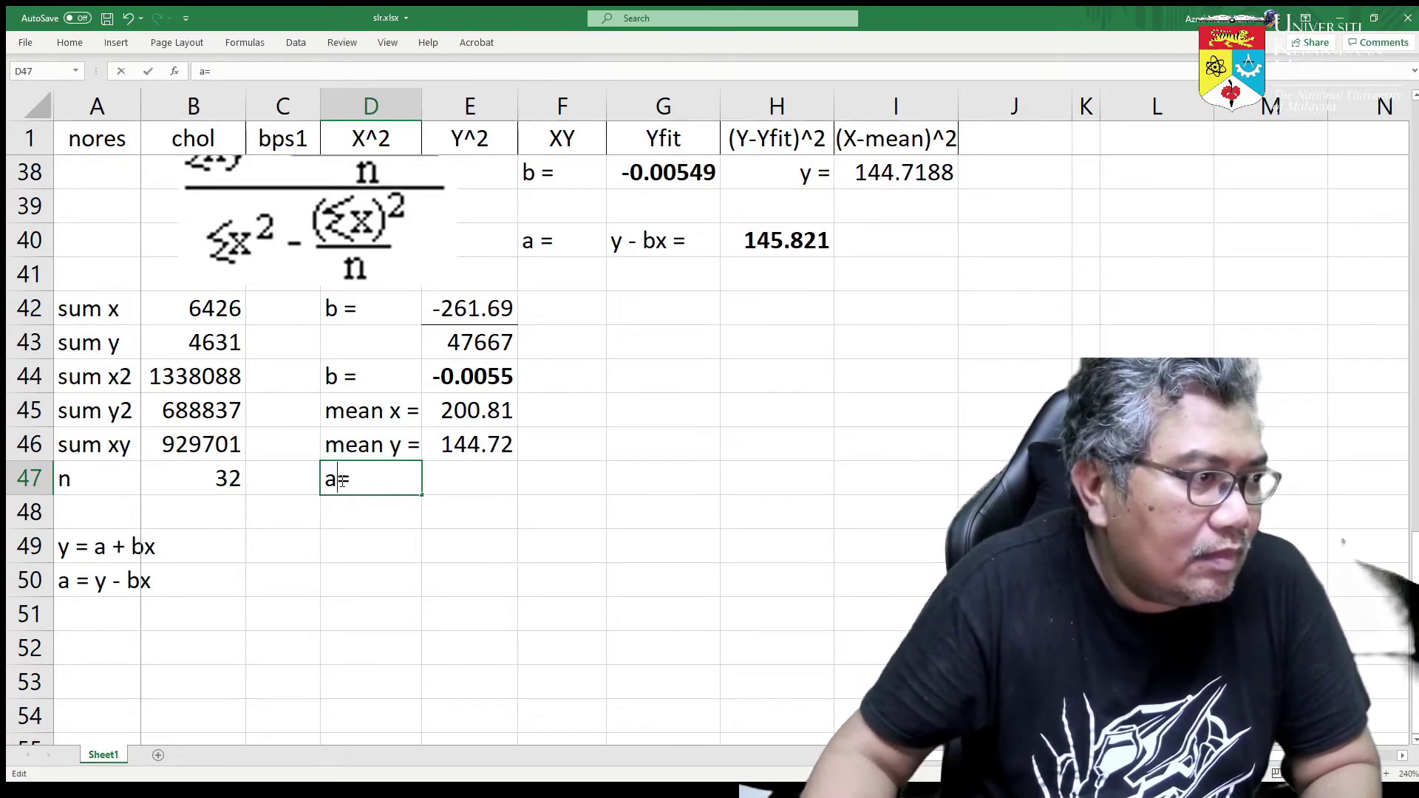
- Calculate the intercept a in E47 as mean y minus b times mean x with =E46-(E44*E45)
{"action": "left_click", "coordinate": [463, 482]}
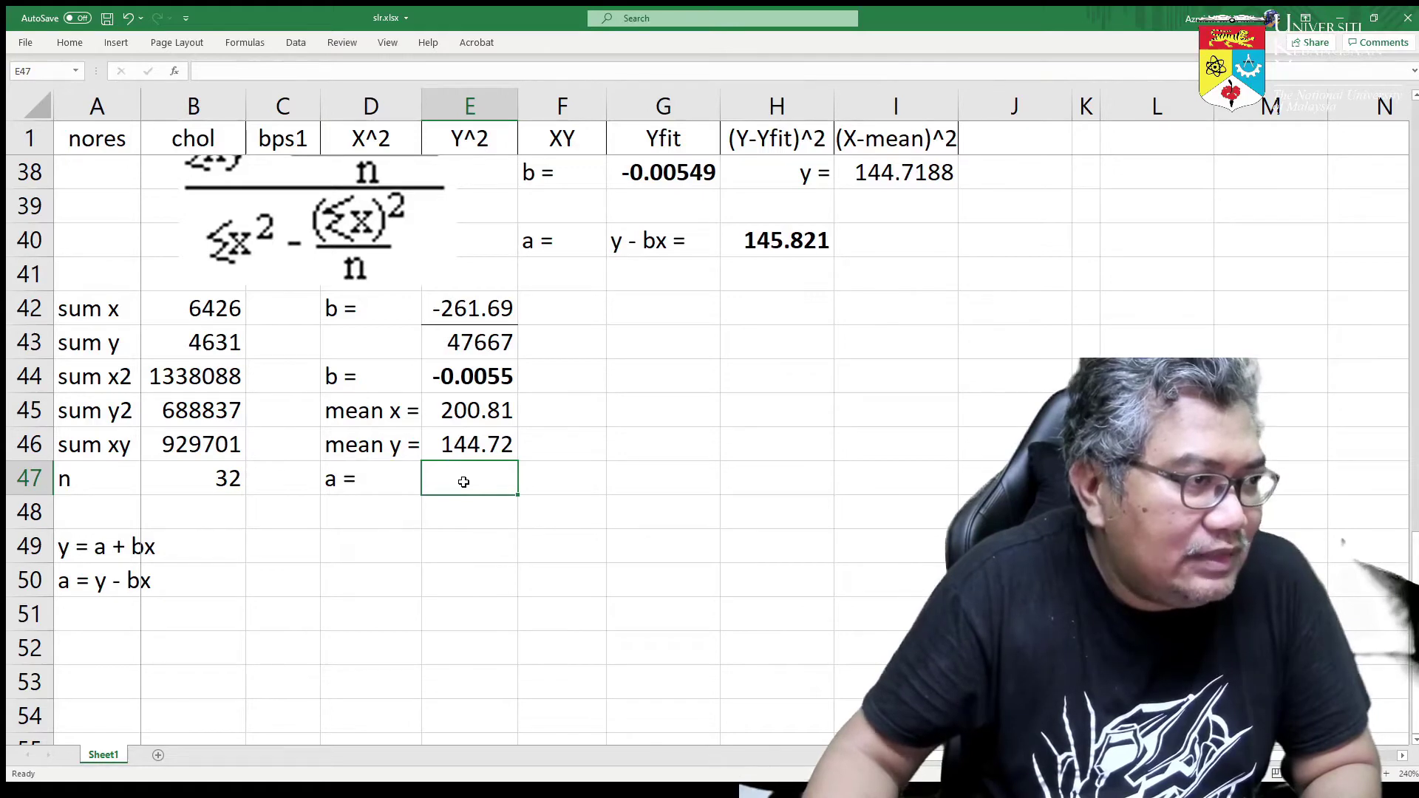
{"action": "type", "text": "="}
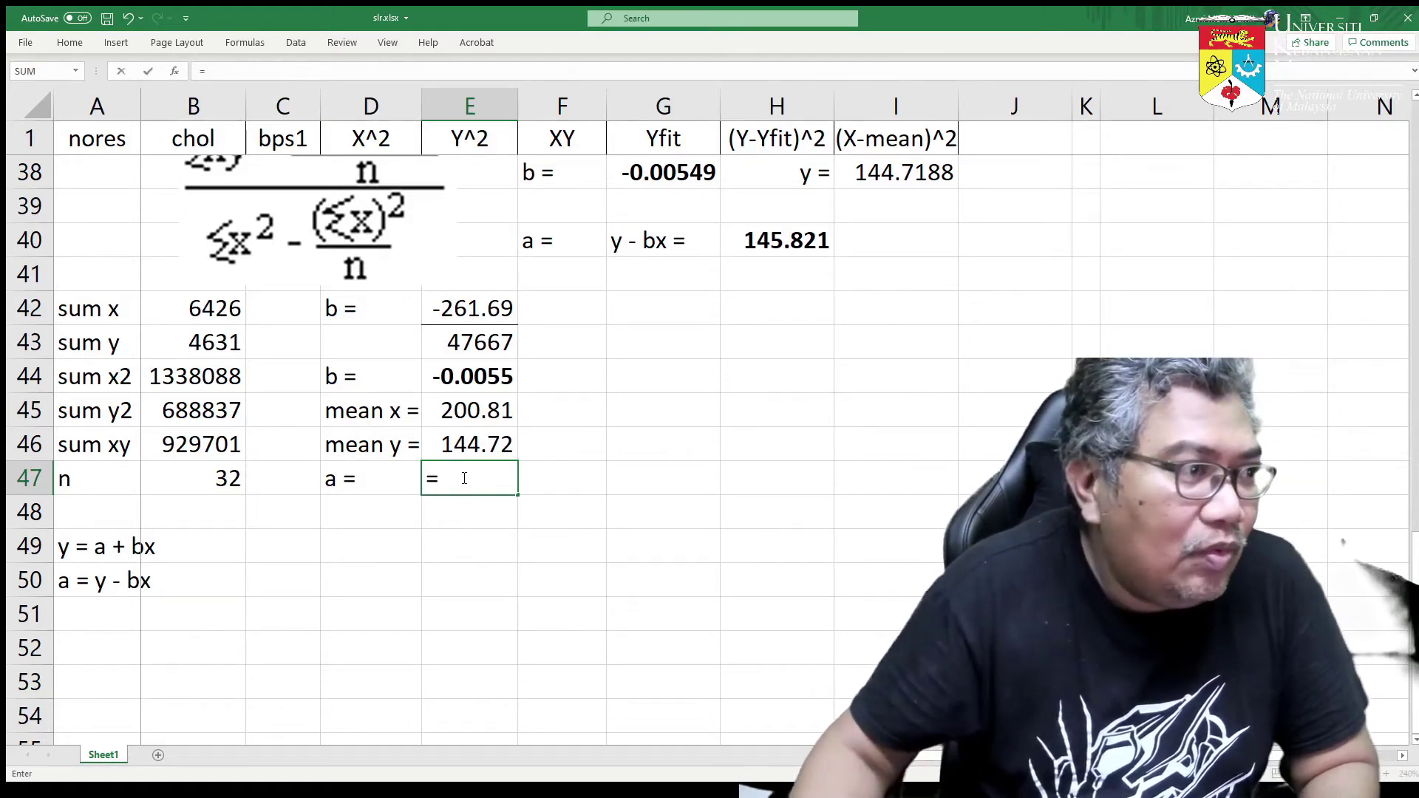
{"action": "left_click", "coordinate": [470, 441]}
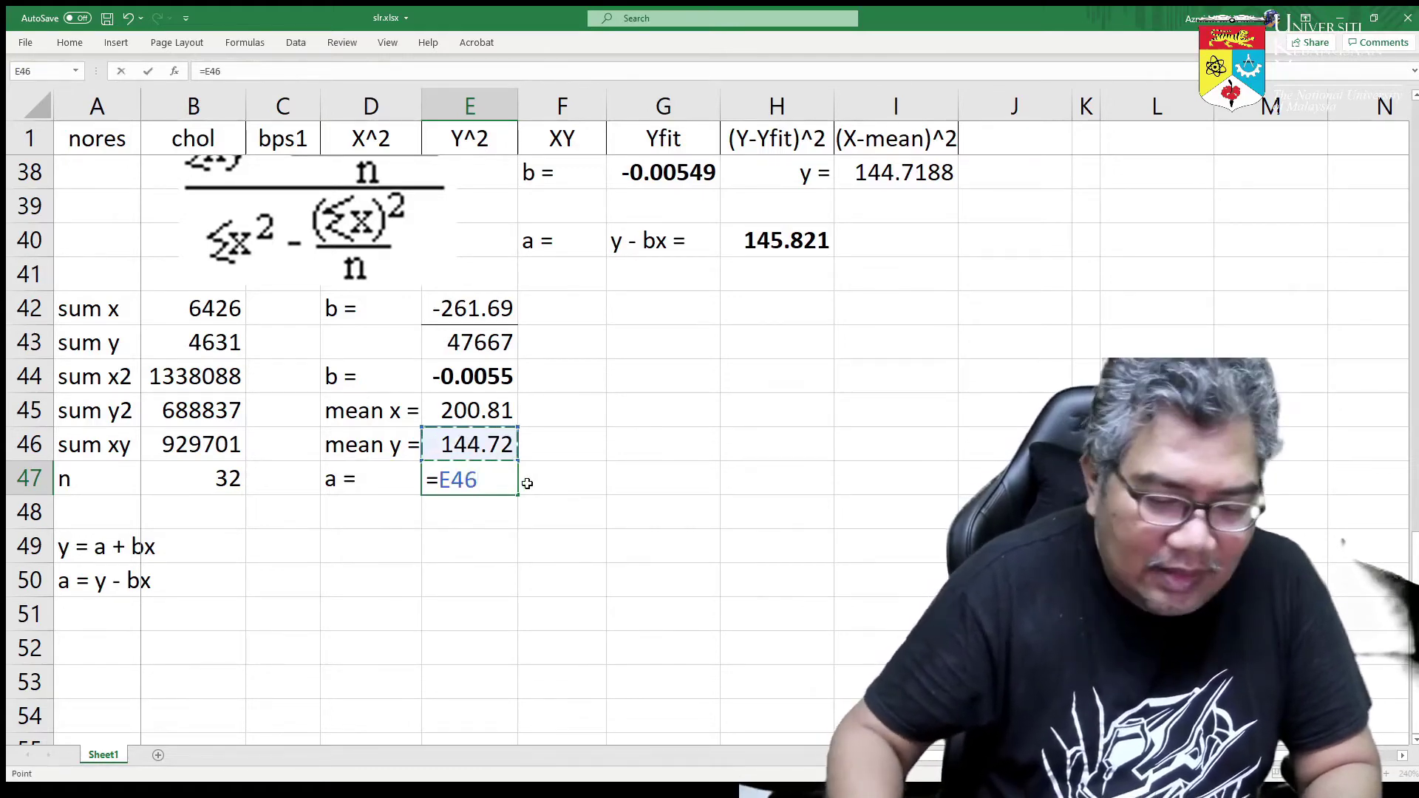
{"action": "type", "text": "-"}
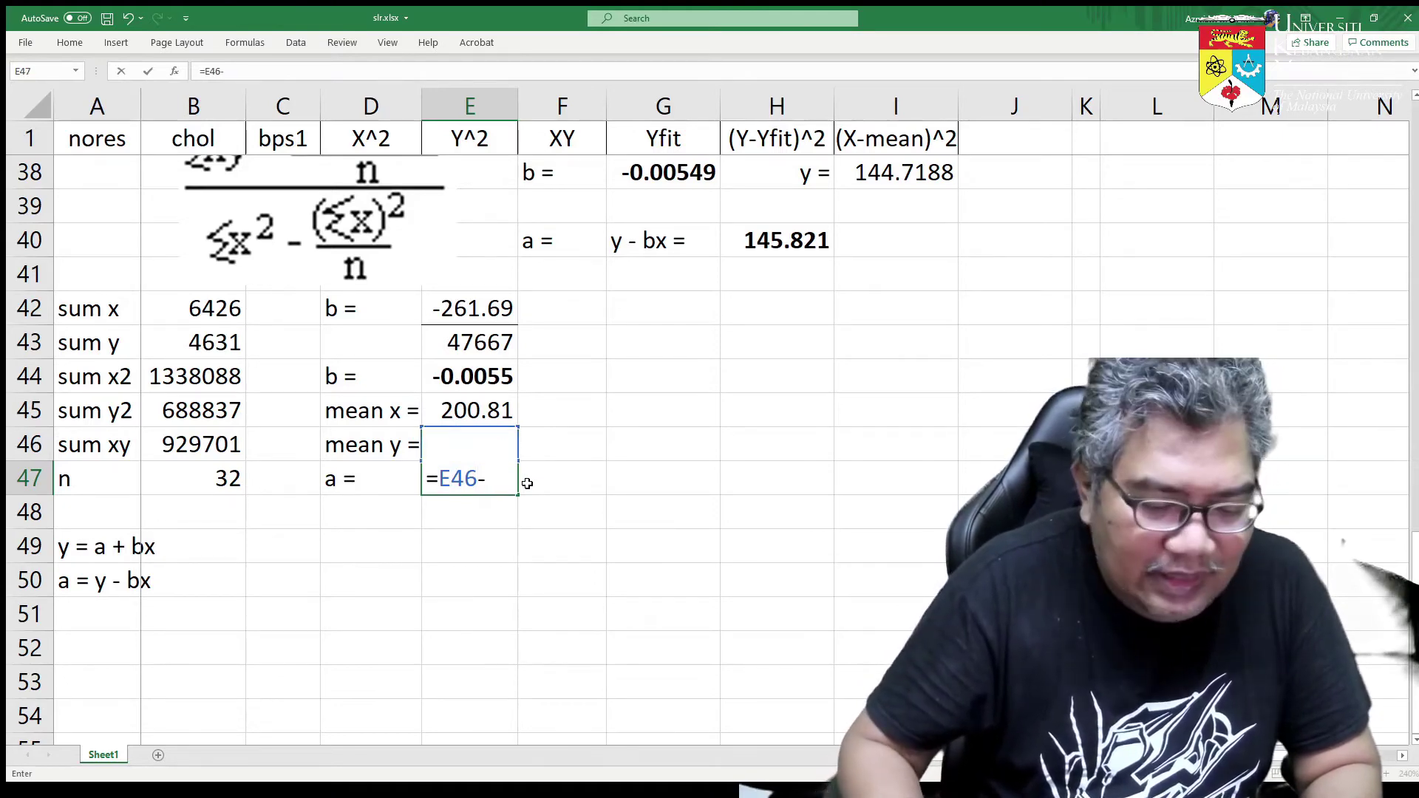
{"action": "type", "text": "("}
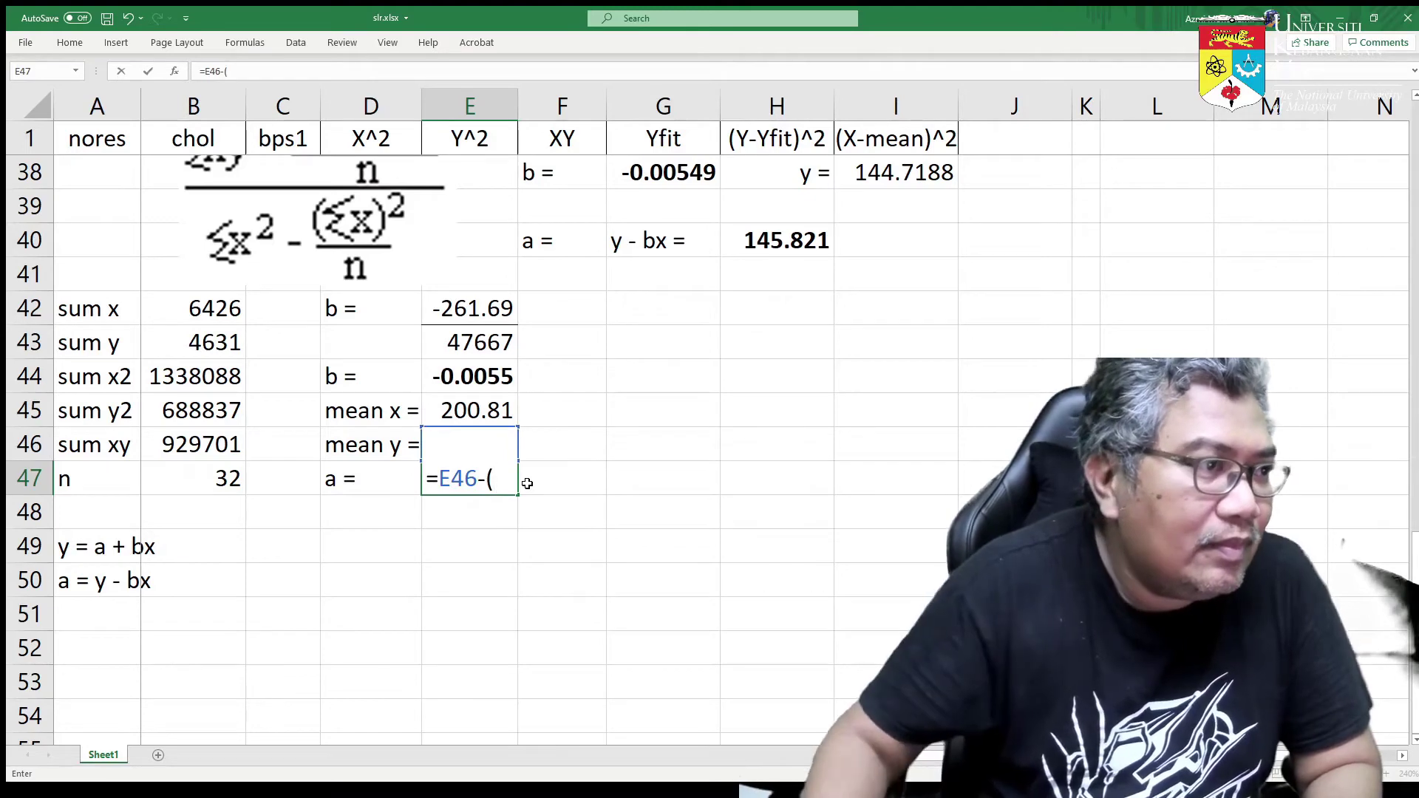
{"action": "left_click", "coordinate": [474, 382]}
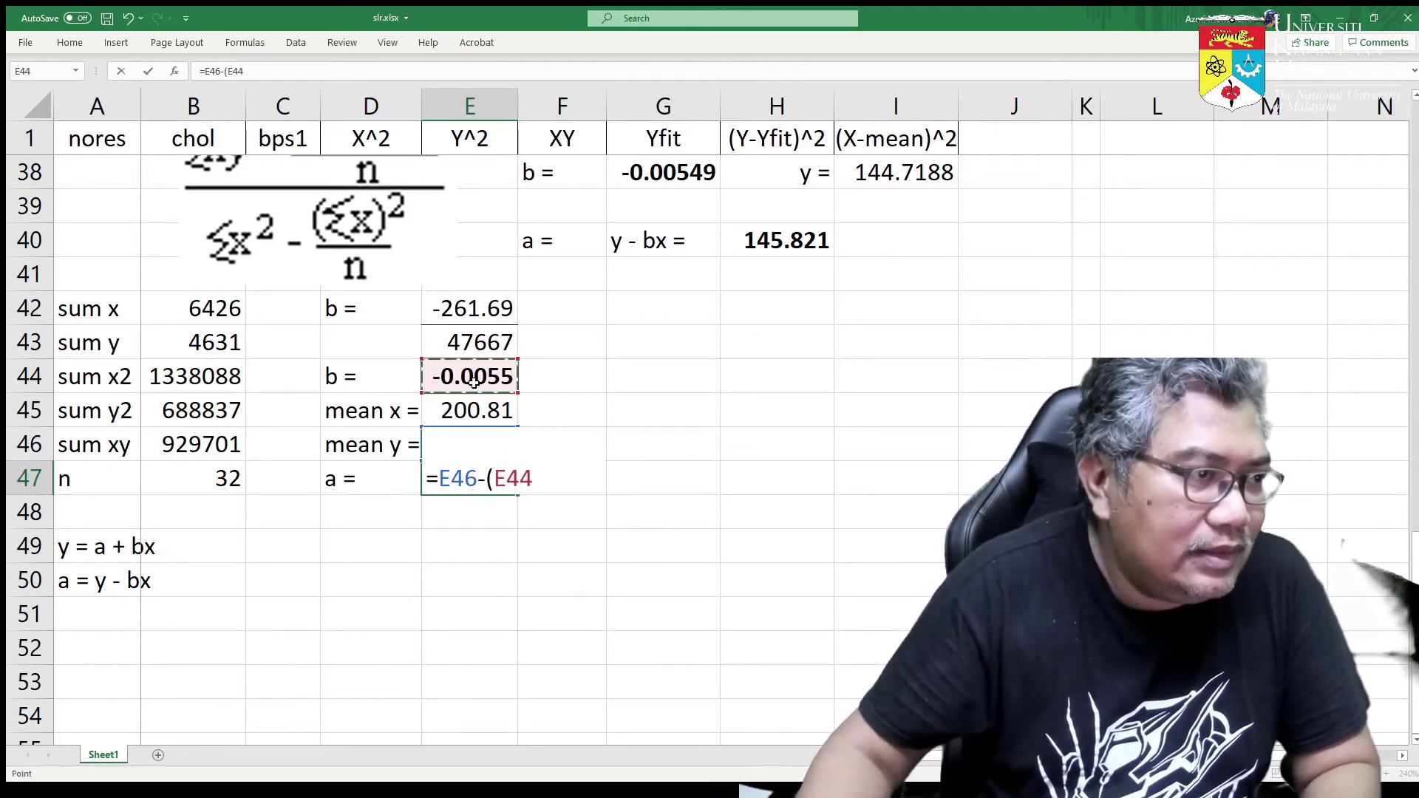
{"action": "type", "text": "*"}
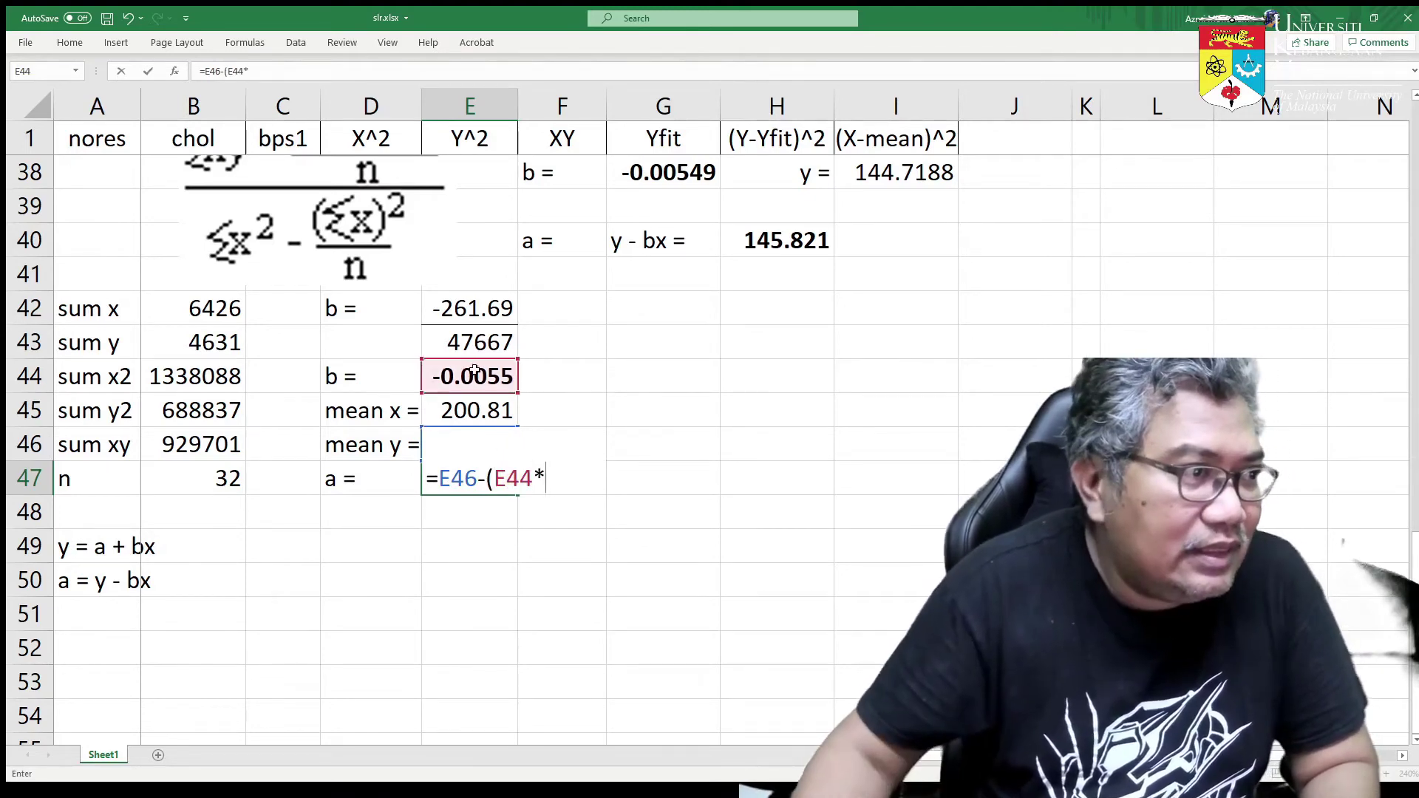
{"action": "left_click", "coordinate": [469, 415]}
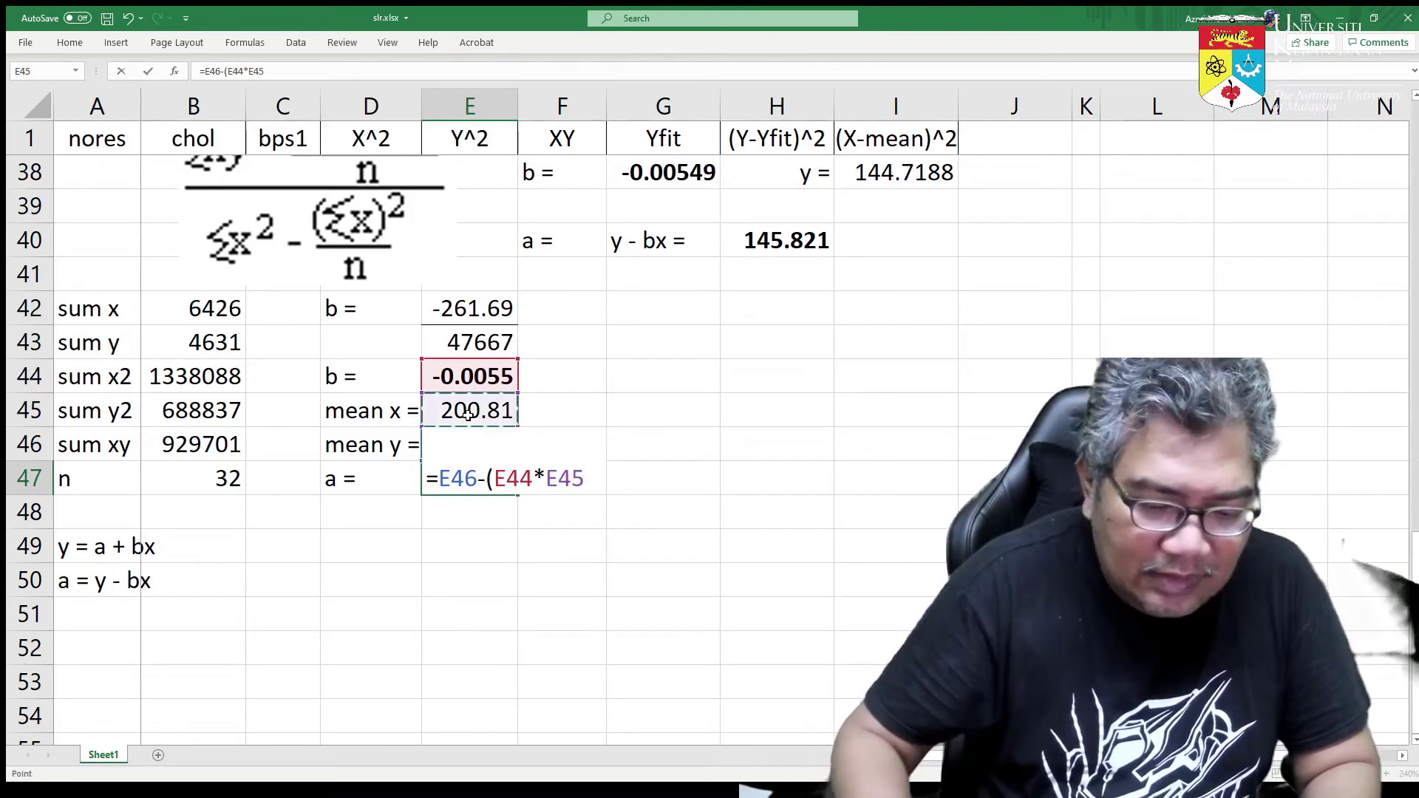
{"action": "type", "text": ")"}
{"action": "key", "text": "Return"}
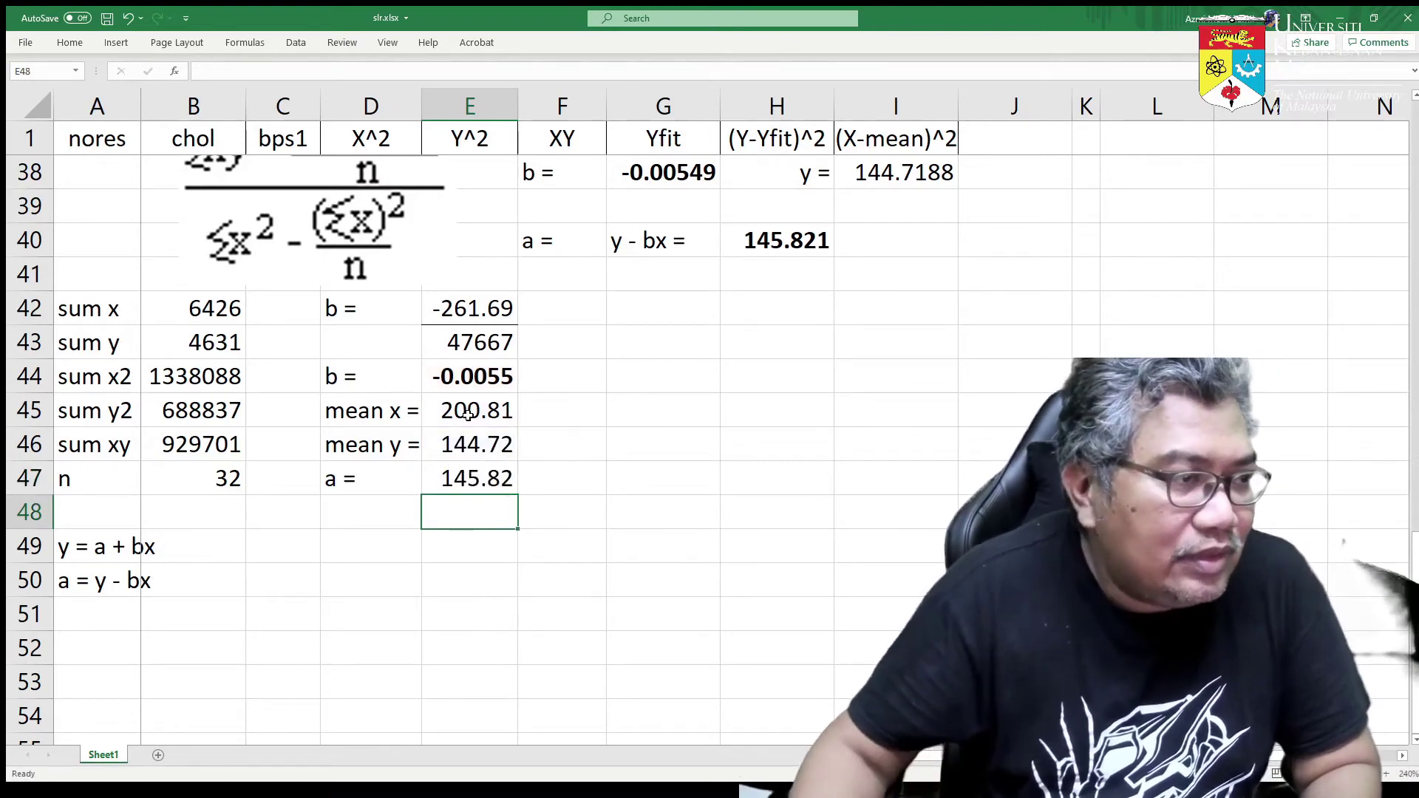
{"action": "left_click", "coordinate": [463, 481]}
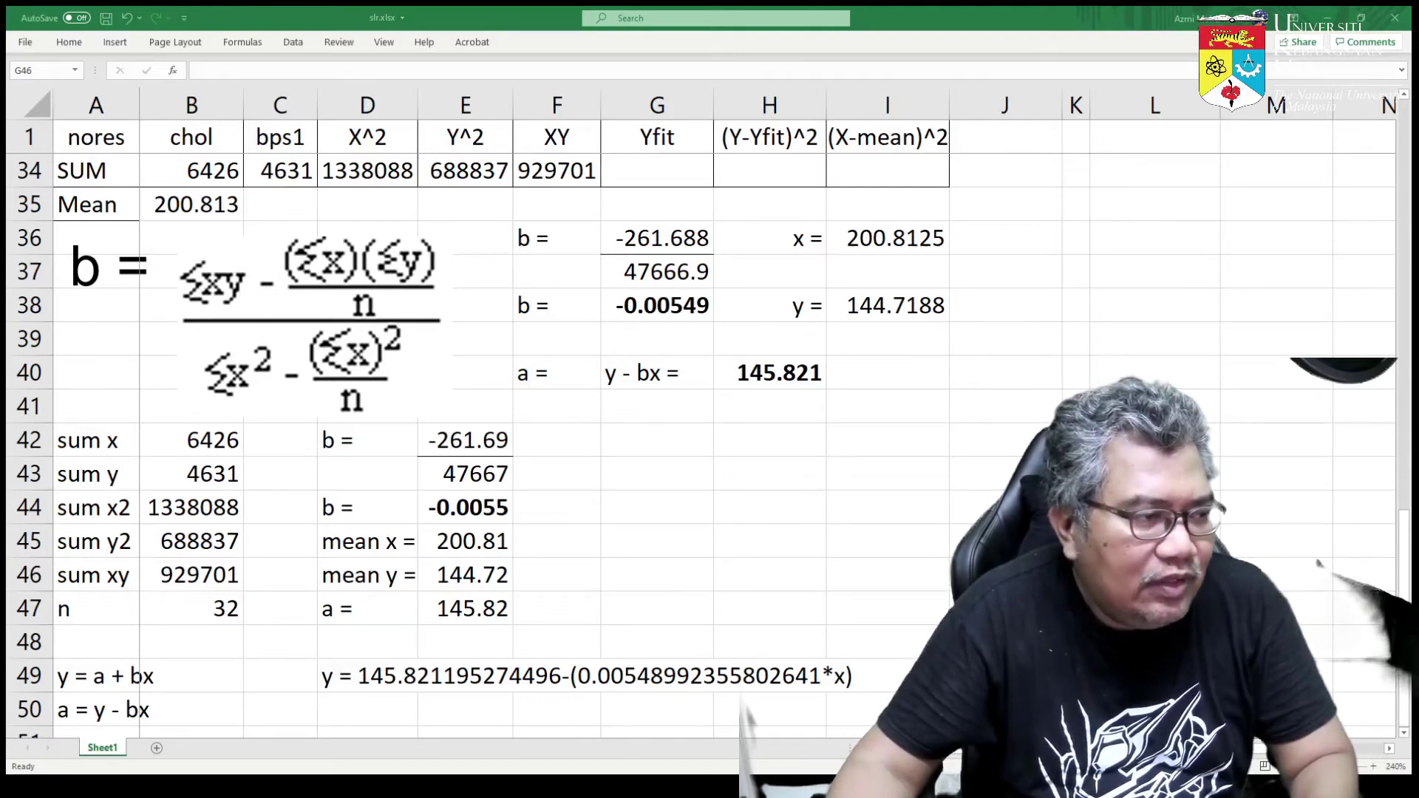
{"action": "left_click", "coordinate": [369, 677]}
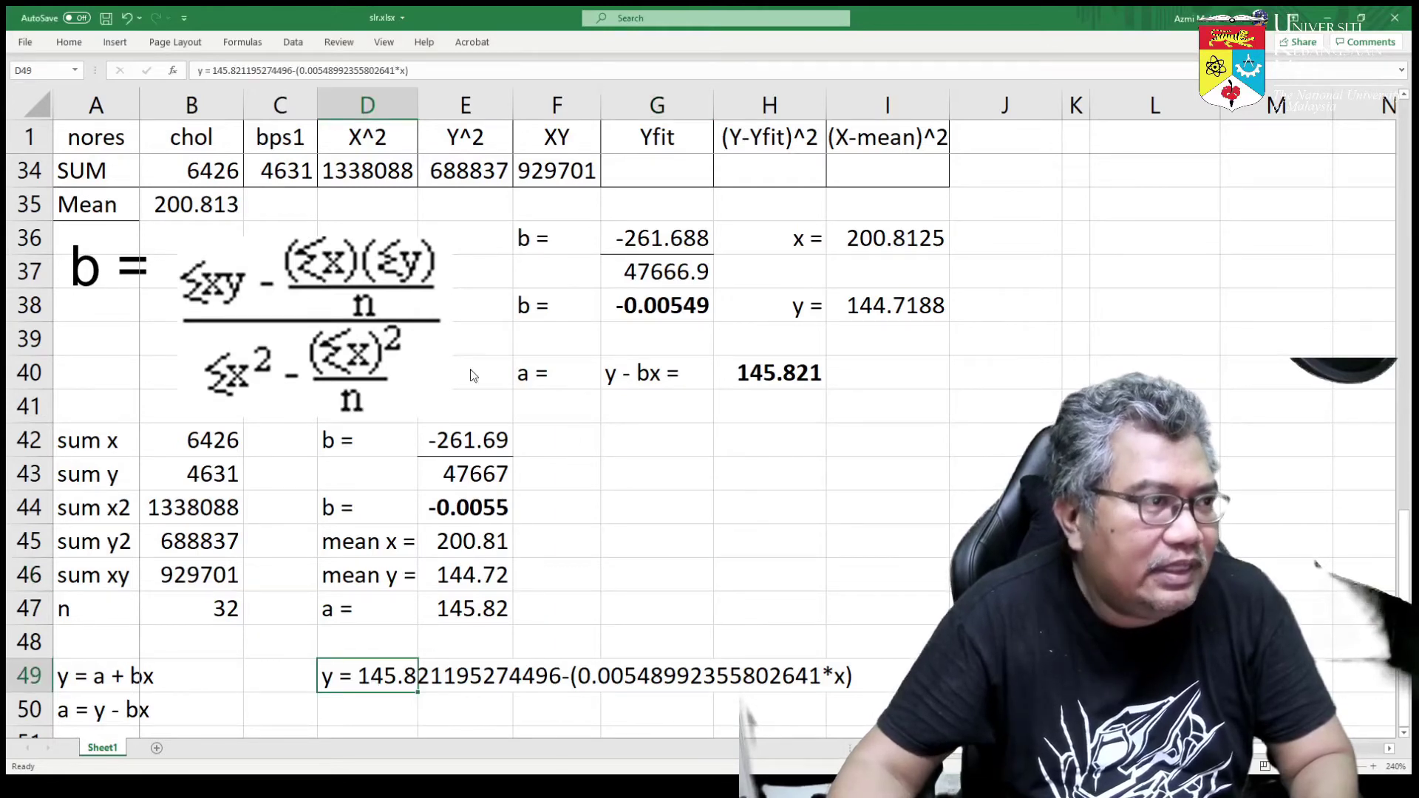
{"action": "key", "text": "ctrl+c"}
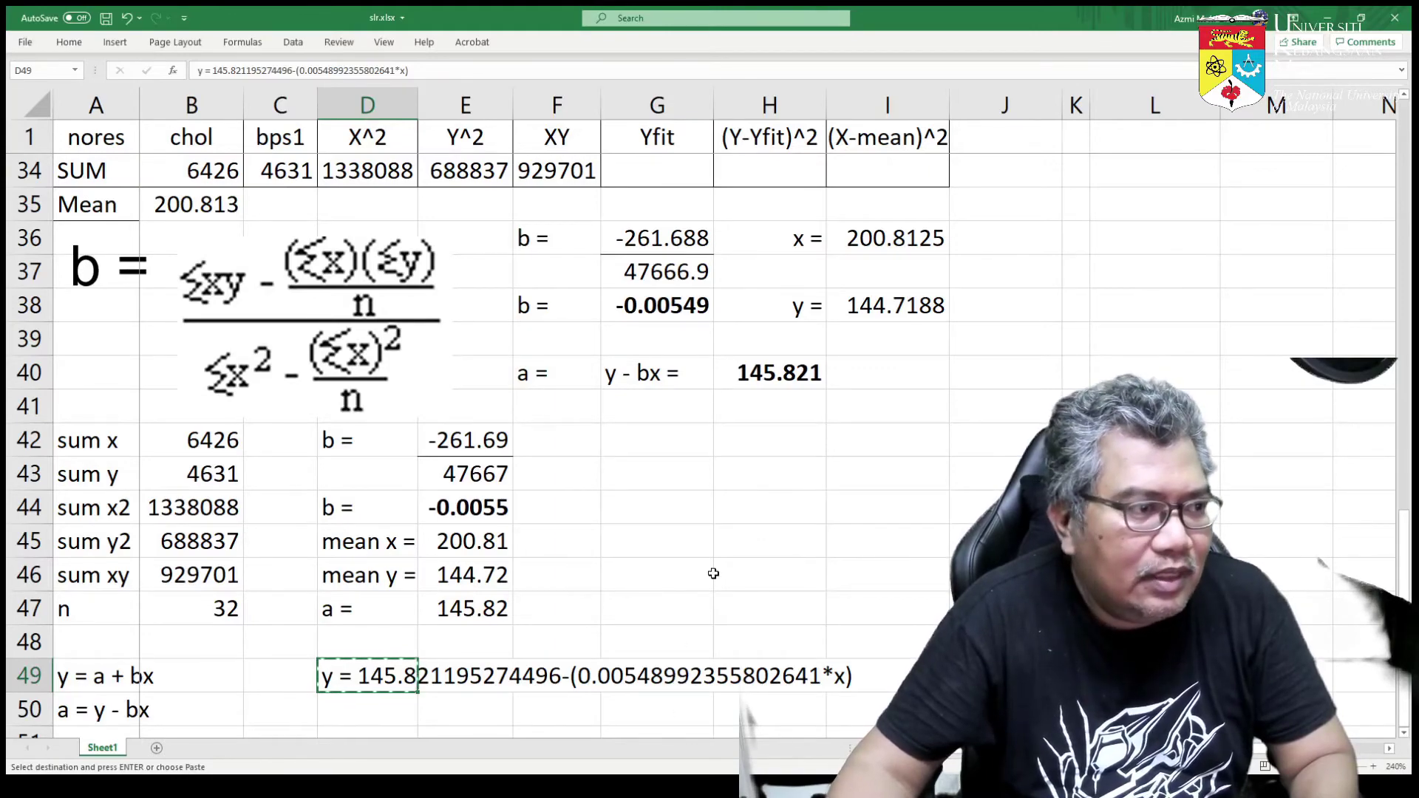
{"action": "scroll", "coordinate": [713, 574], "scroll_direction": "up", "scroll_amount": 4}
{"action": "scroll", "coordinate": [713, 574], "scroll_direction": "up", "scroll_amount": 7}
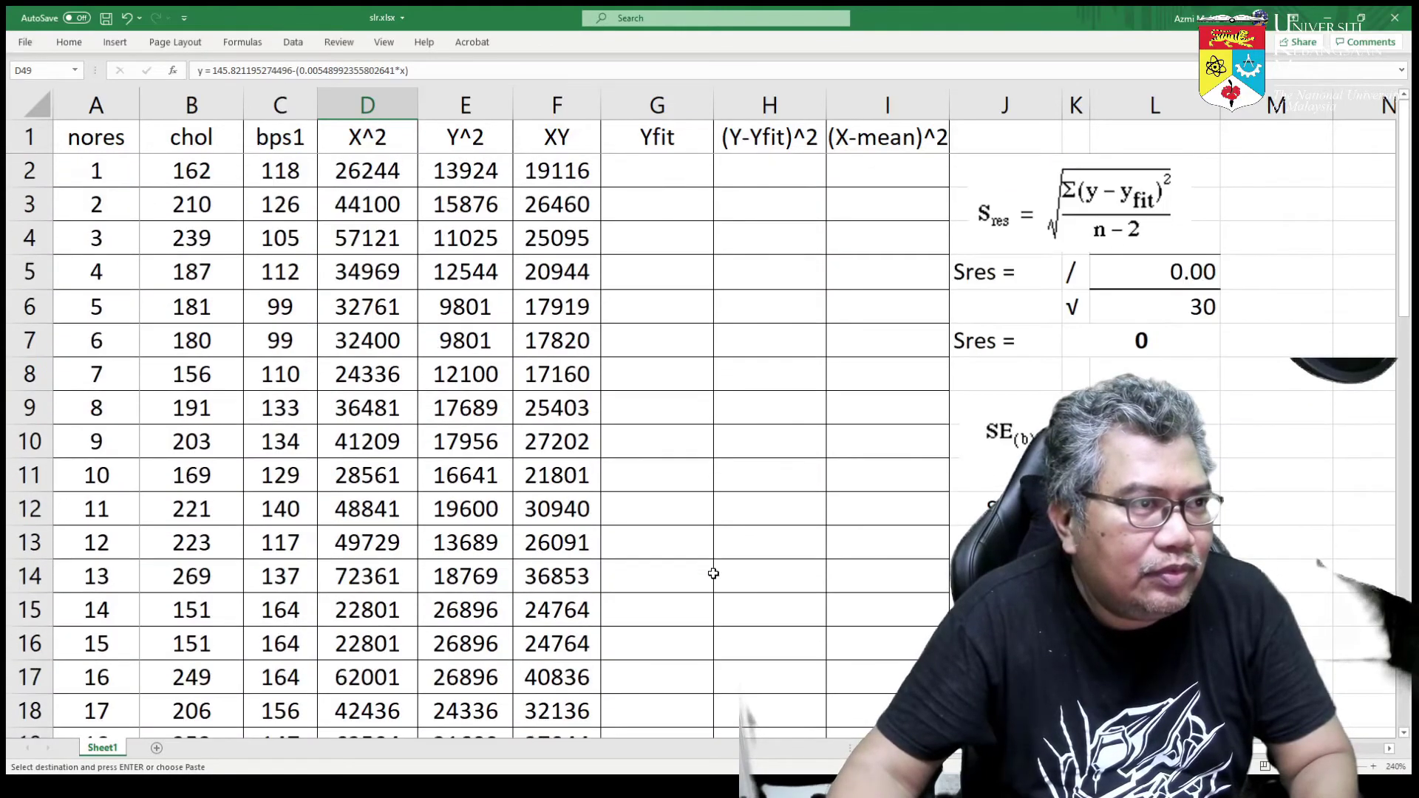
{"action": "left_click", "coordinate": [648, 171]}
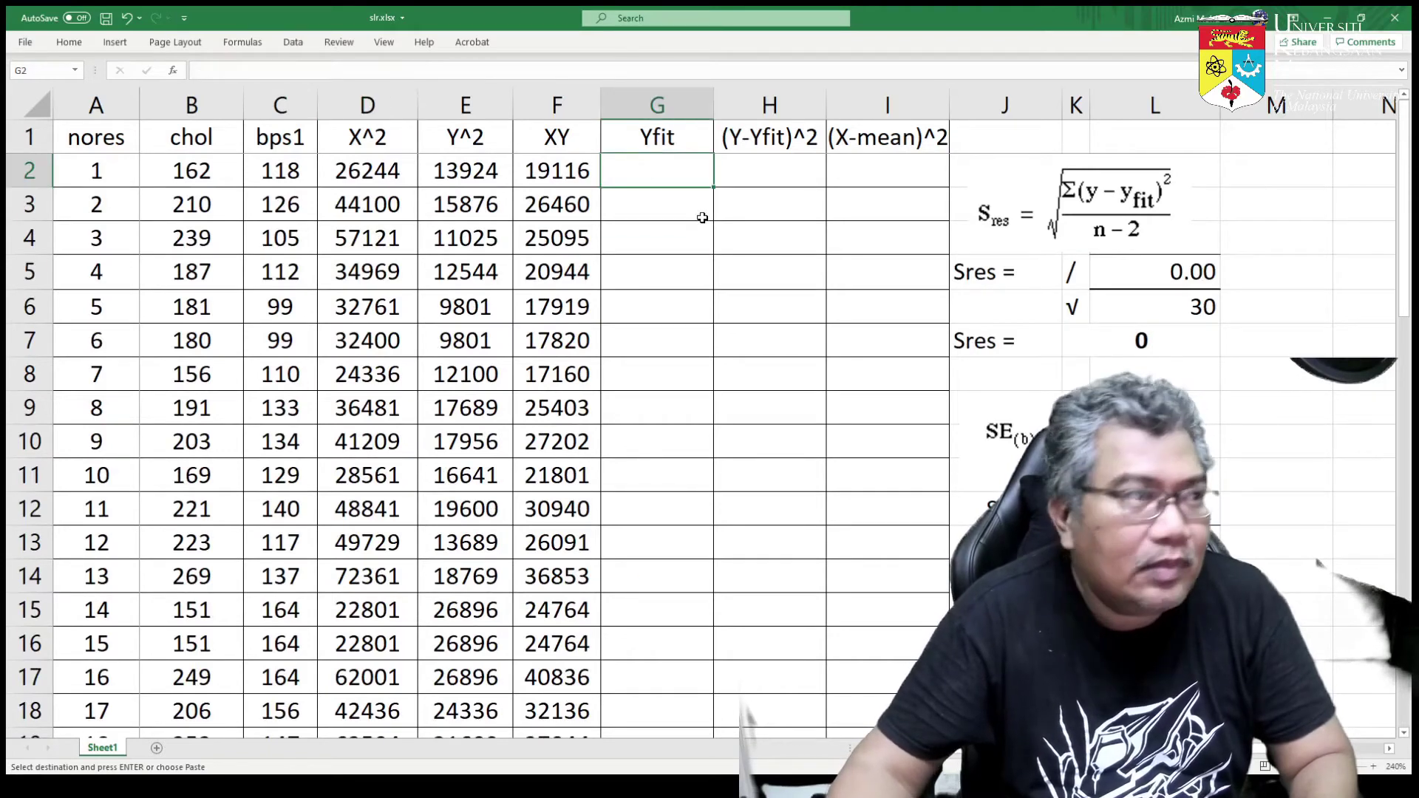
{"action": "left_click", "coordinate": [272, 67]}
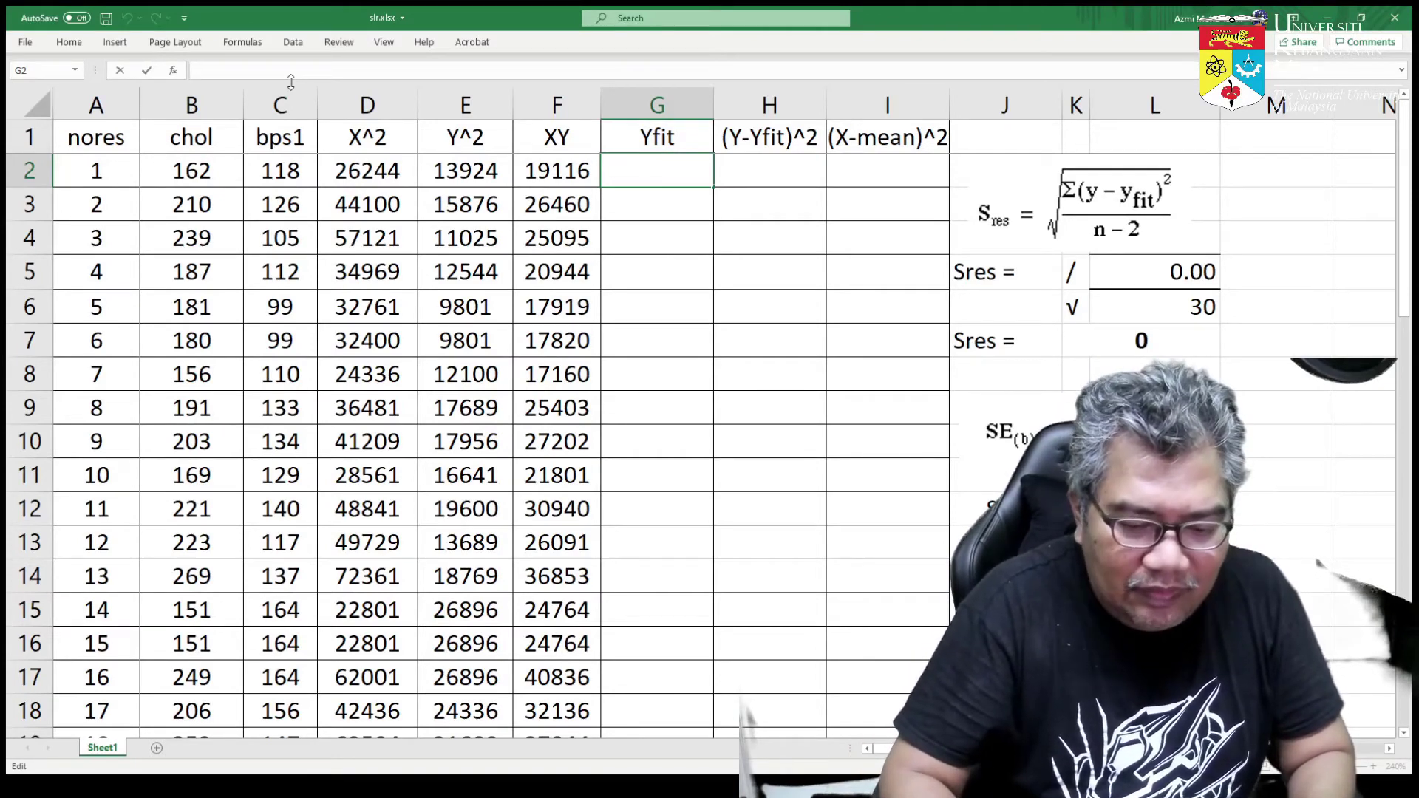
{"action": "type", "text": "="}
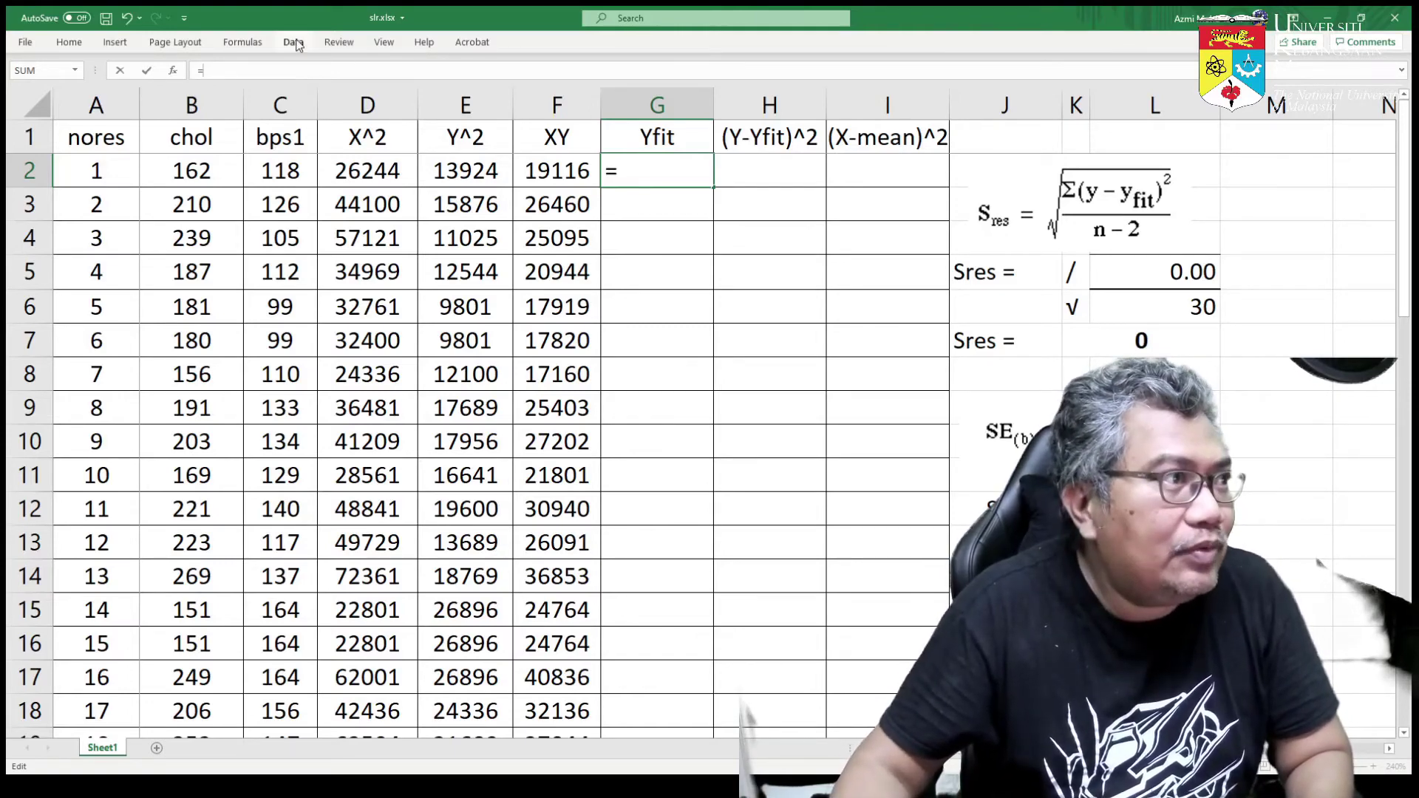
{"action": "scroll", "coordinate": [490, 618], "scroll_direction": "down", "scroll_amount": 10}
{"action": "scroll", "coordinate": [538, 657], "scroll_direction": "down", "scroll_amount": 4}
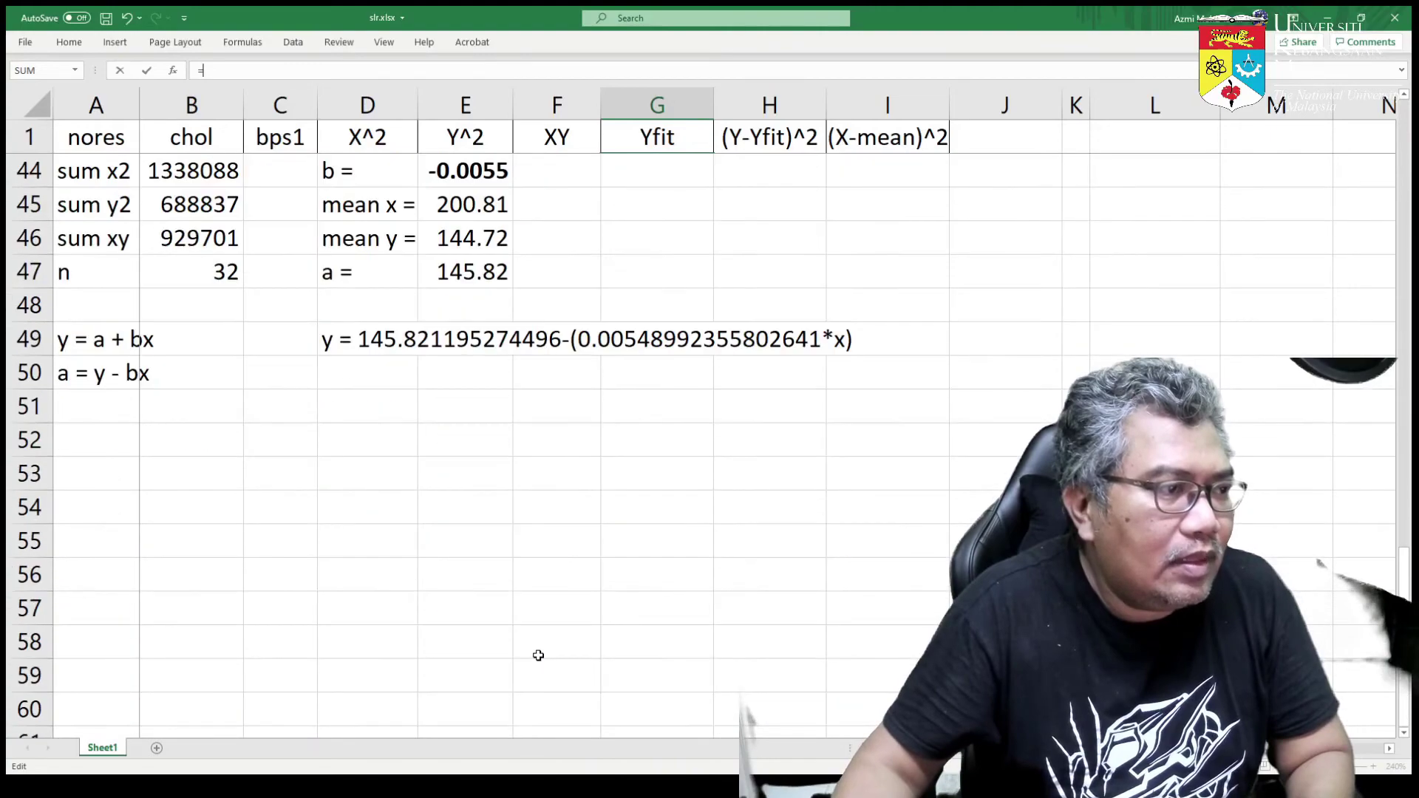
{"action": "left_click", "coordinate": [373, 343]}
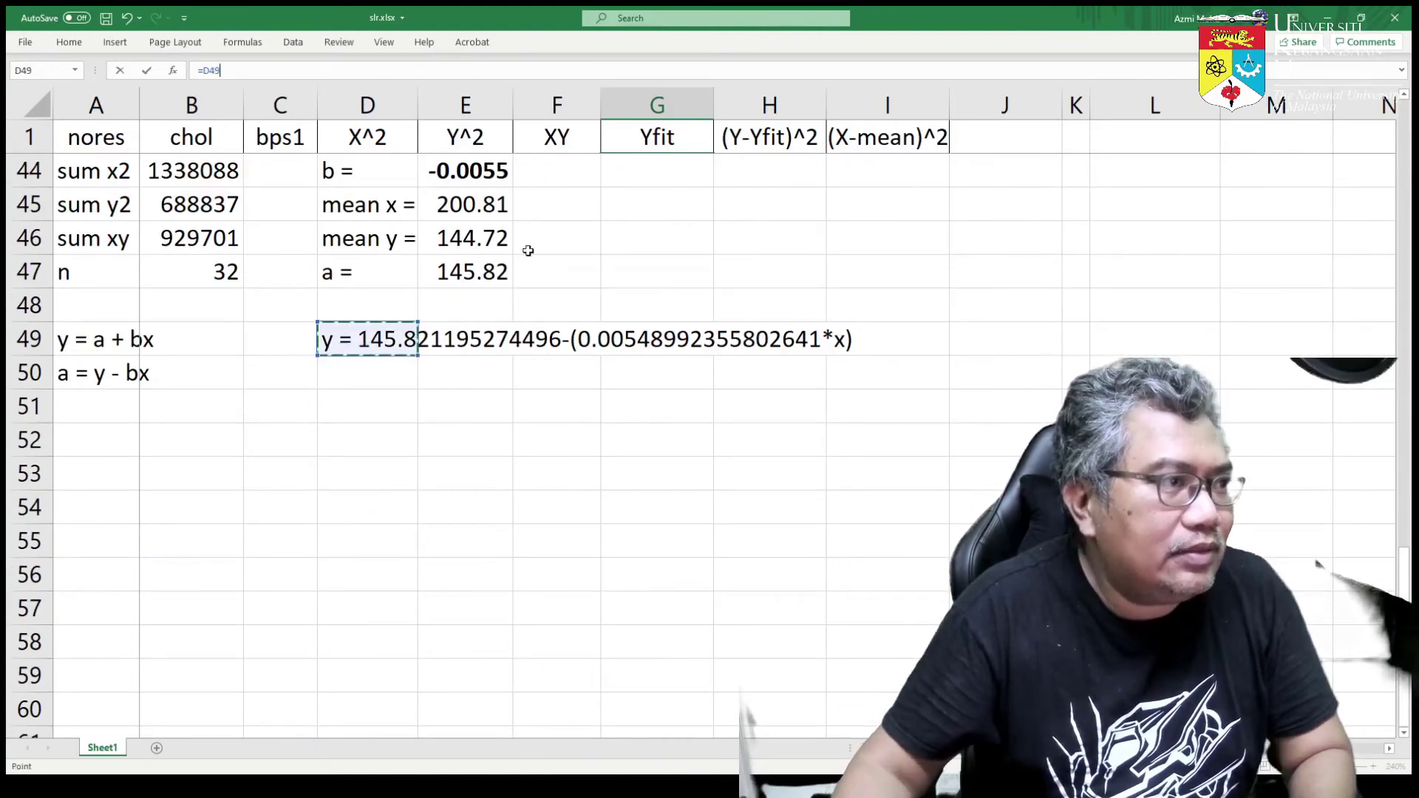
{"action": "key", "text": "Escape"}
- Copy only the expression 145.821195274496-(0.00548992355802641*x) from the regression equation text in D49, leaving out "y ="
{"action": "scroll", "coordinate": [438, 485], "scroll_direction": "down", "scroll_amount": 13}
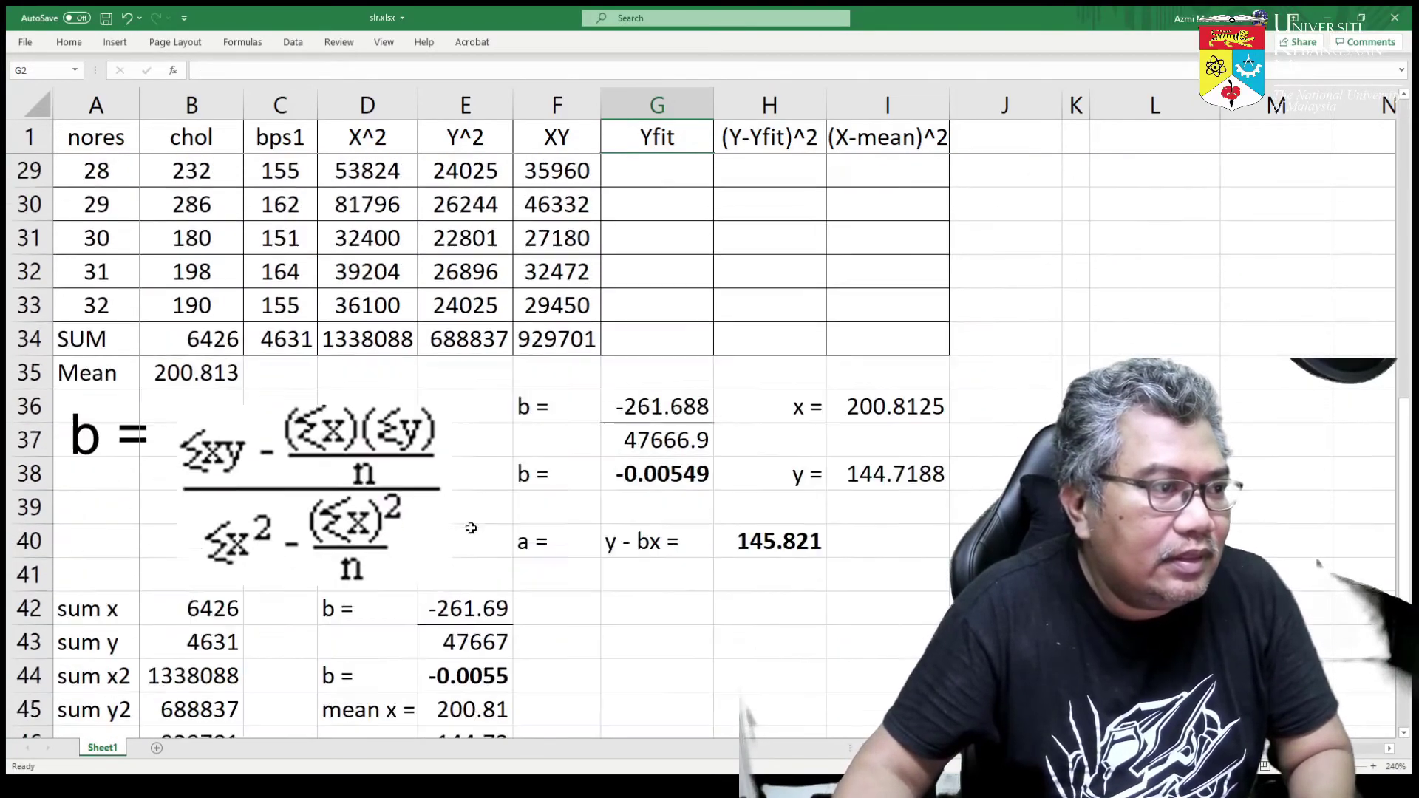
{"action": "left_click", "coordinate": [377, 424]}
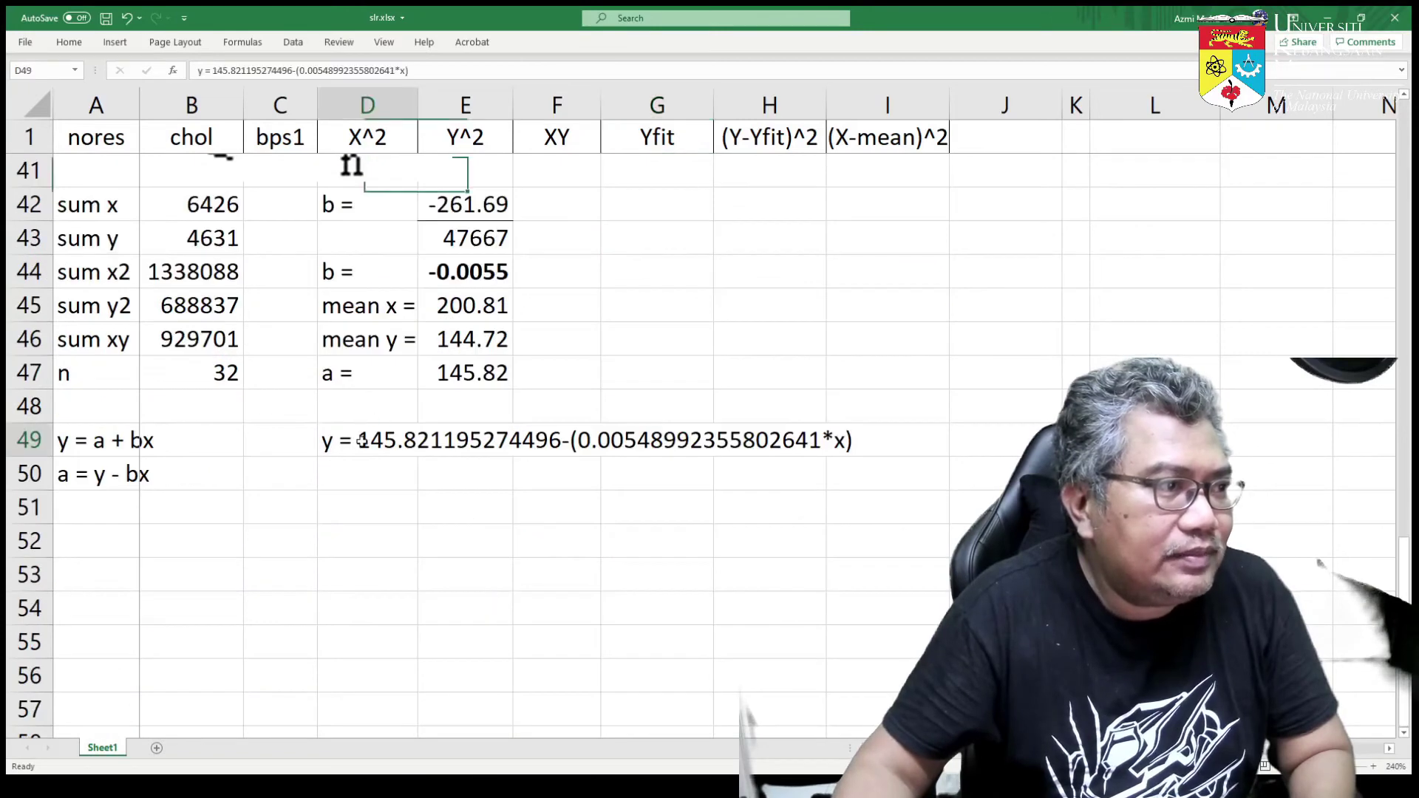
{"action": "left_click_drag", "start_coordinate": [214, 72], "coordinate": [517, 83]}
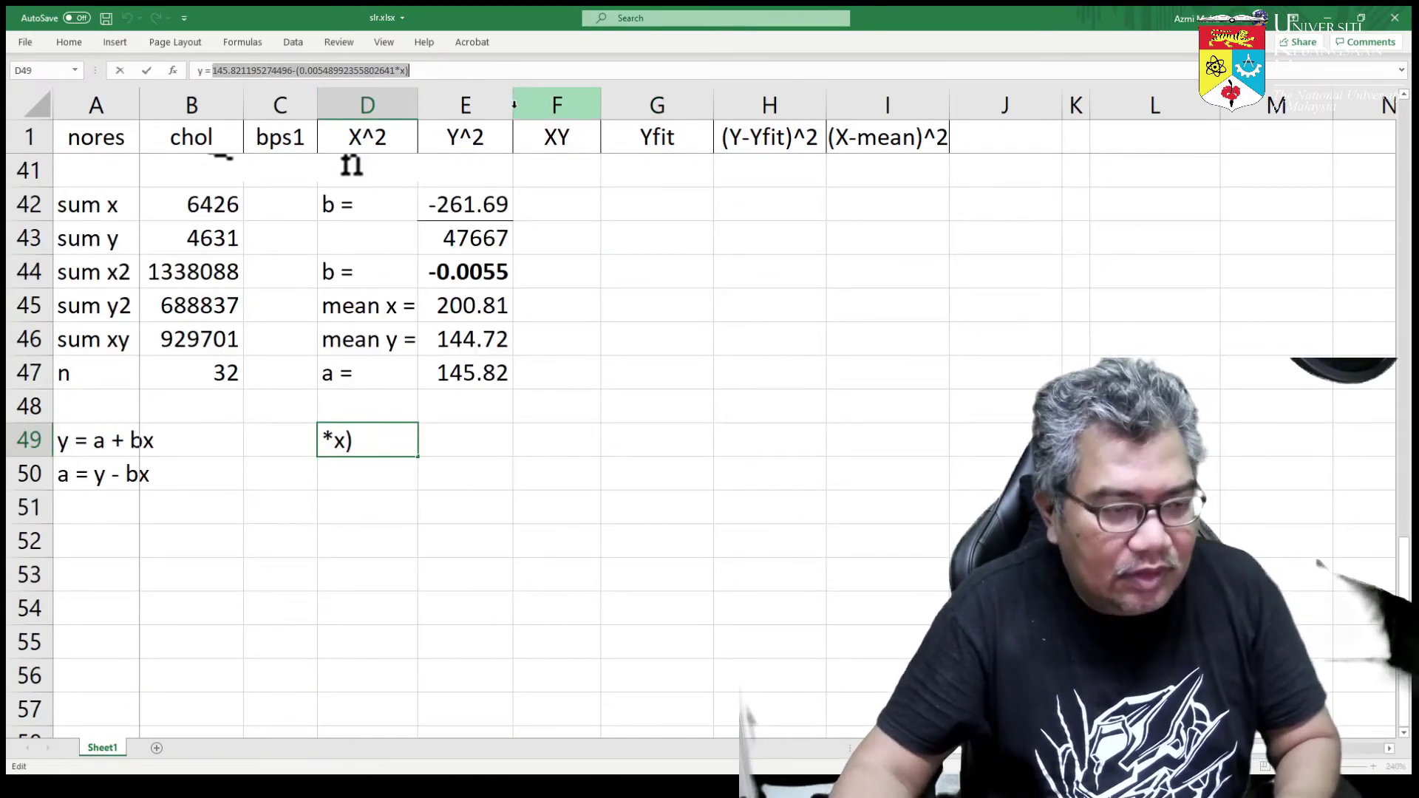
- Calculate the first Yfit value in G2 from the copied expression, replacing x with the chol cell: =145.821195274496-(0.00548992355802641*B2)
{"action": "scroll", "coordinate": [504, 281], "scroll_direction": "up", "scroll_amount": 13}
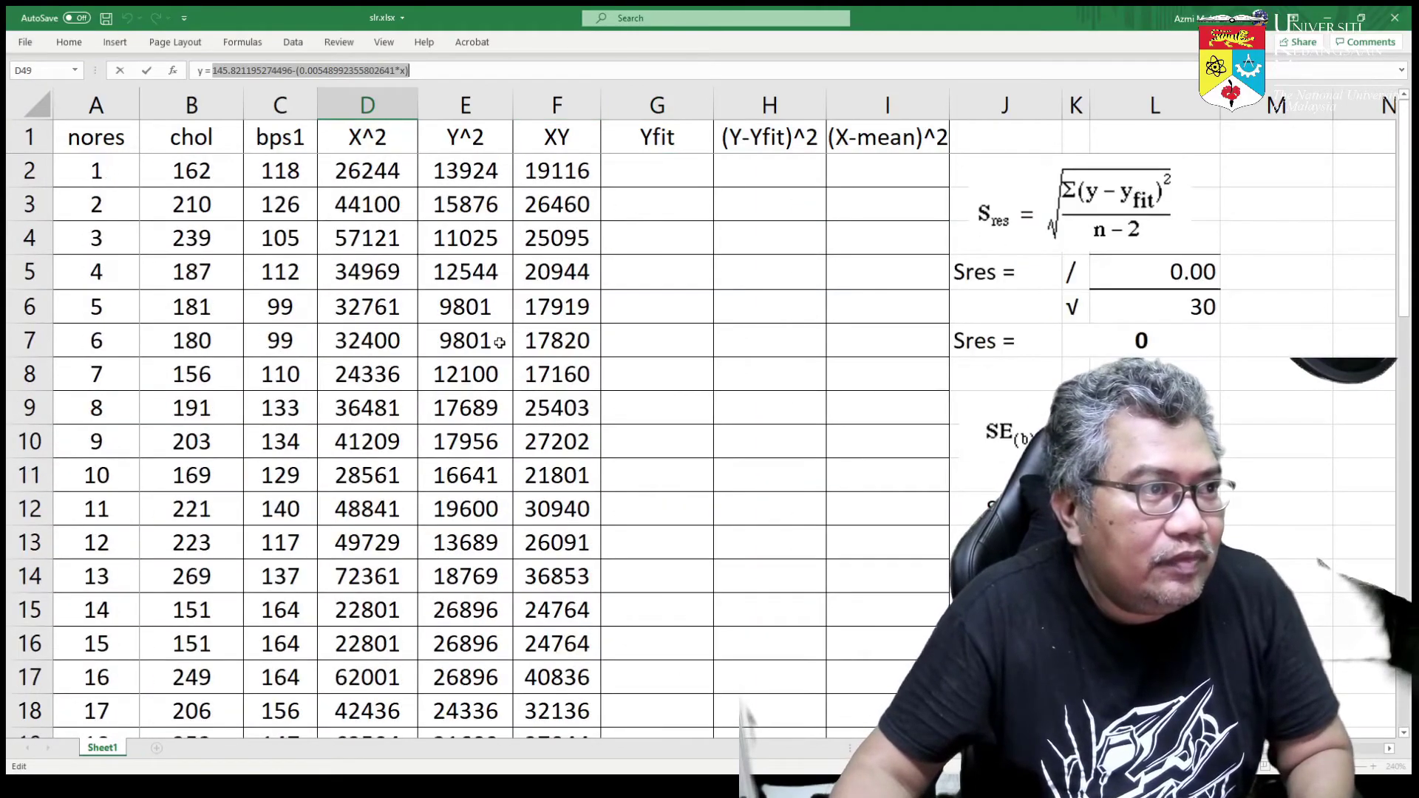
{"action": "left_click", "coordinate": [637, 168]}
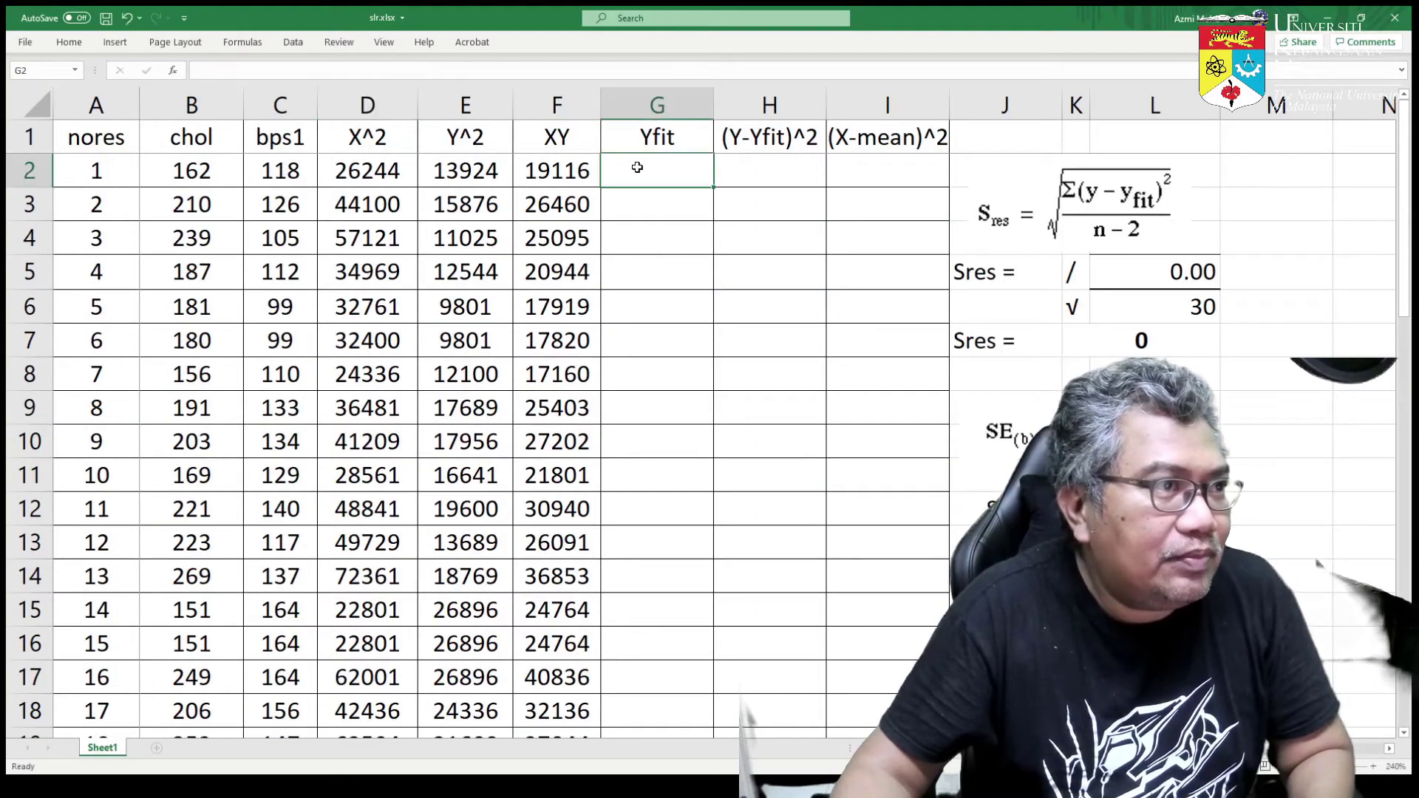
{"action": "left_click", "coordinate": [323, 73]}
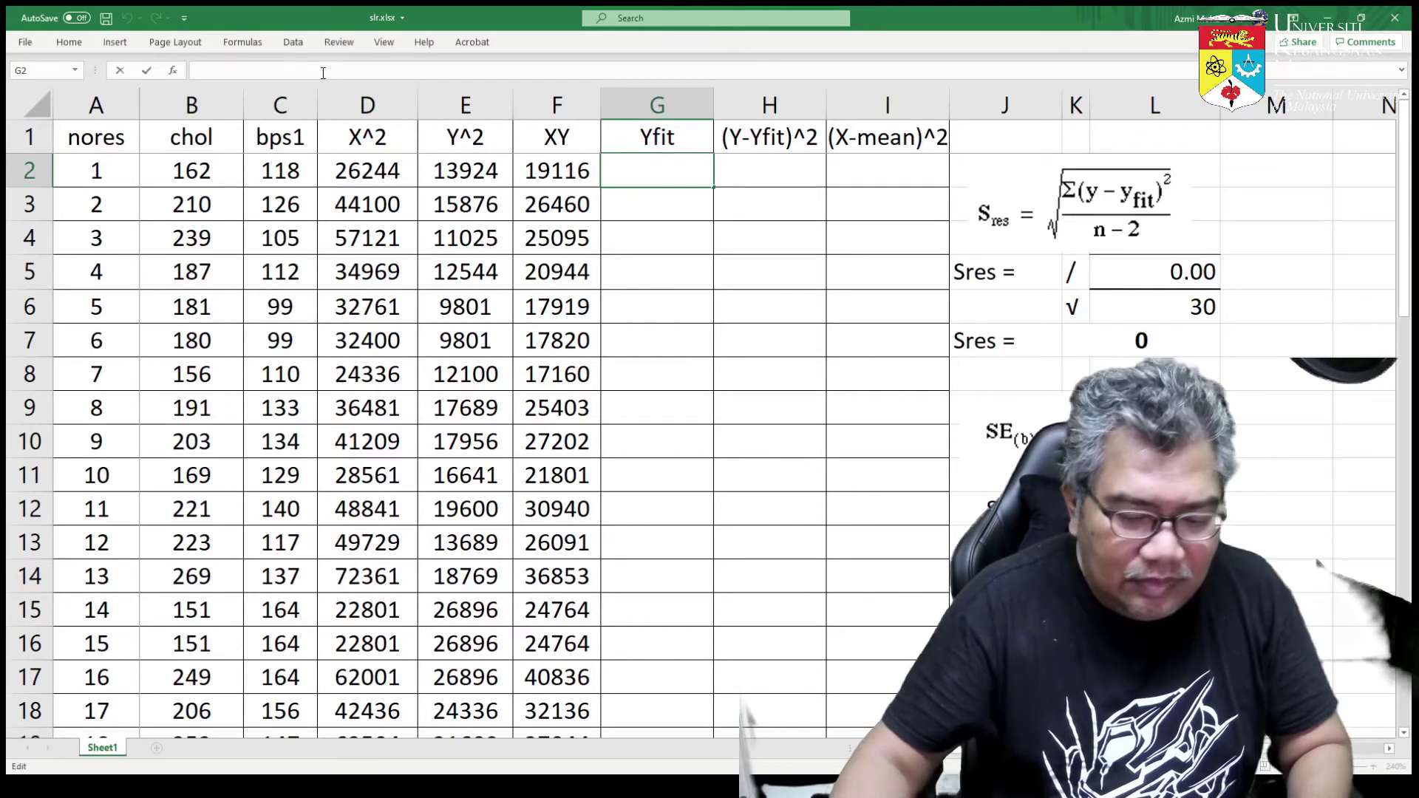
{"action": "type", "text": "="}
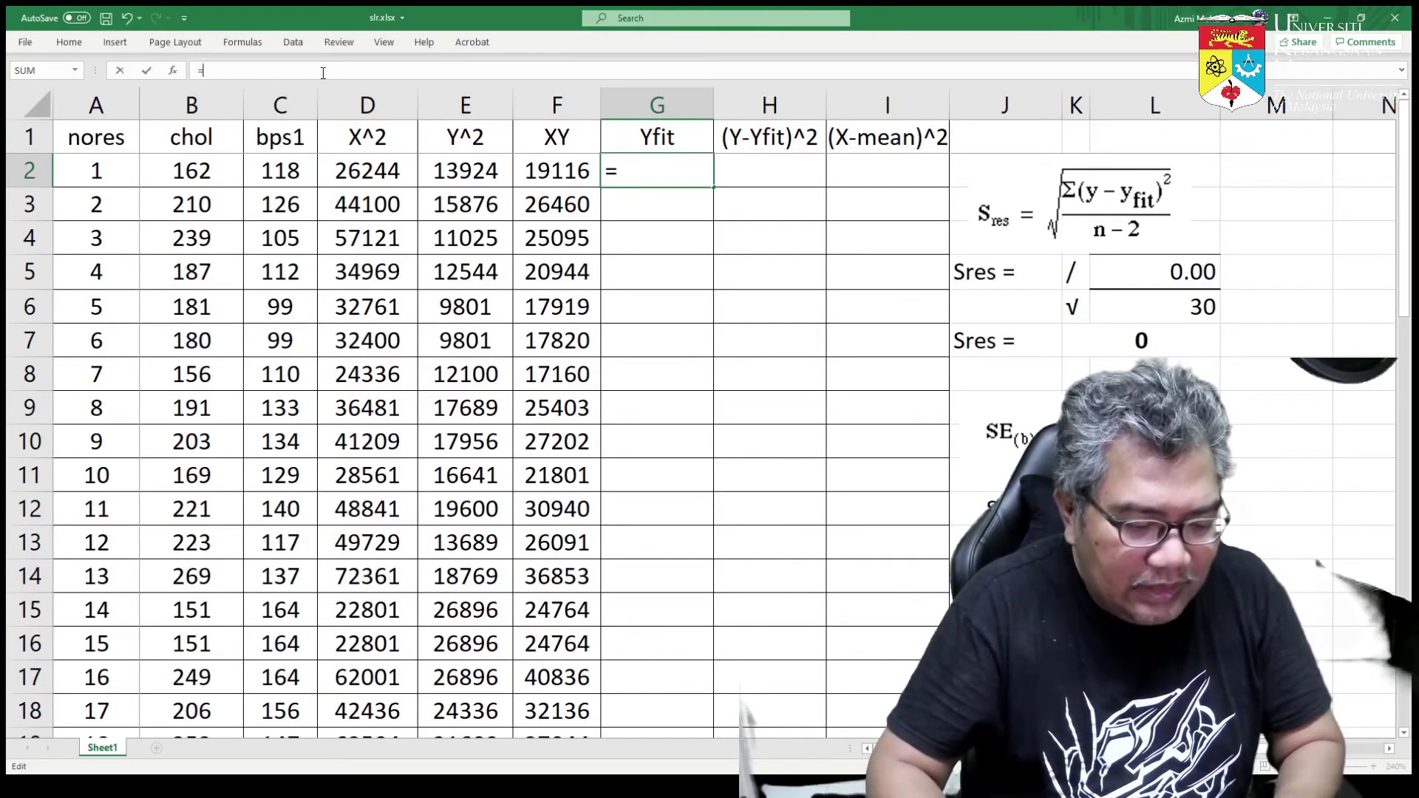
{"action": "key", "text": "ctrl+v"}
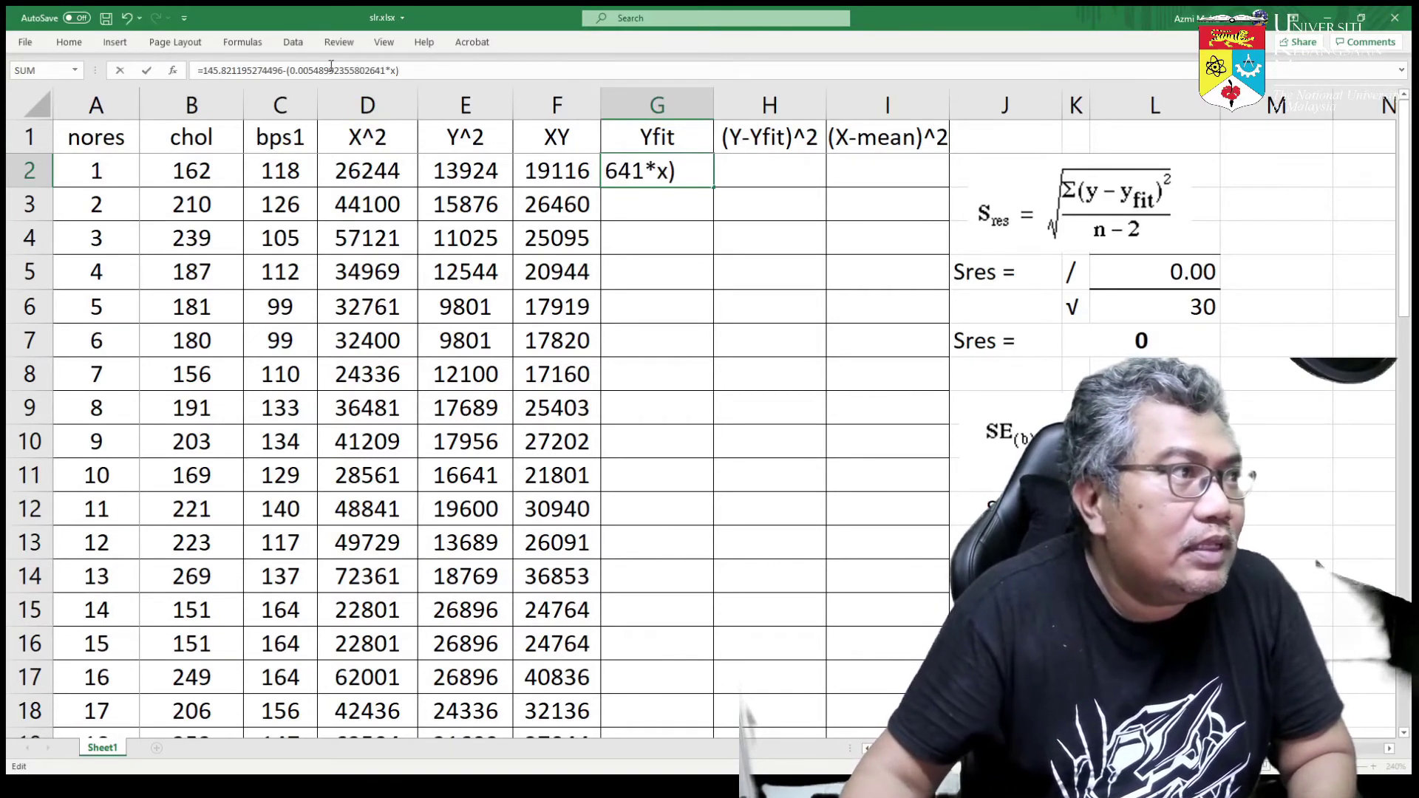
{"action": "double_click", "coordinate": [394, 70]}
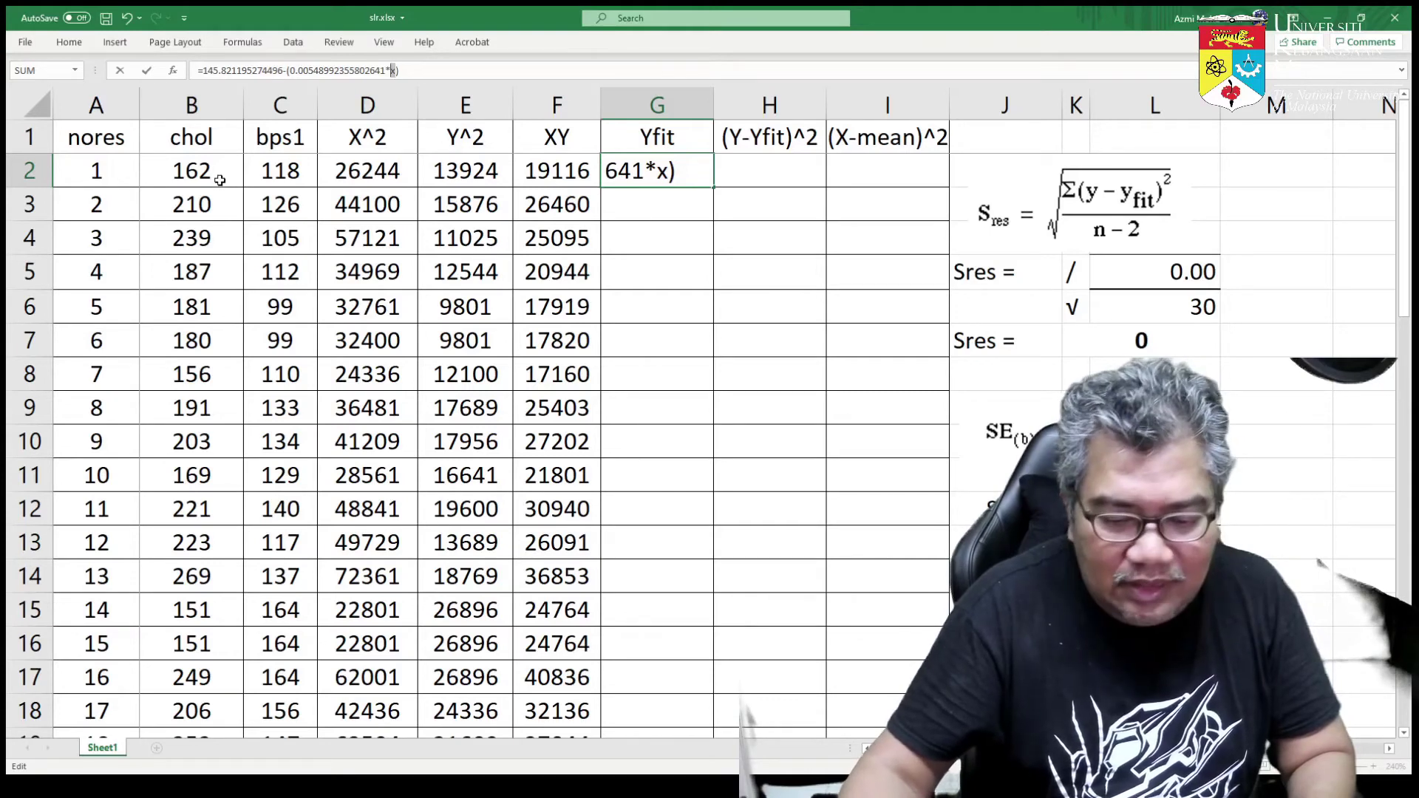
{"action": "key", "text": "BackSpace"}
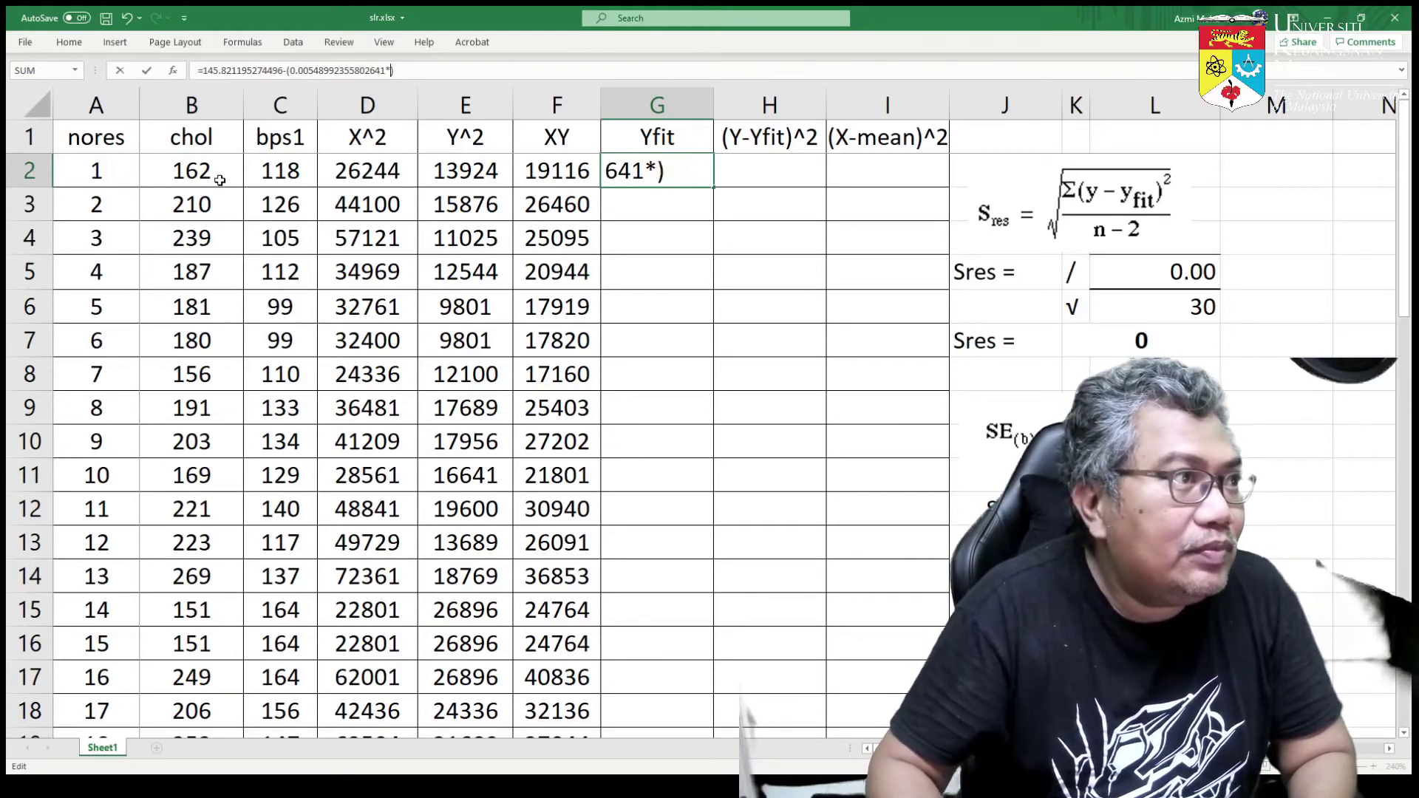
{"action": "left_click", "coordinate": [201, 172]}
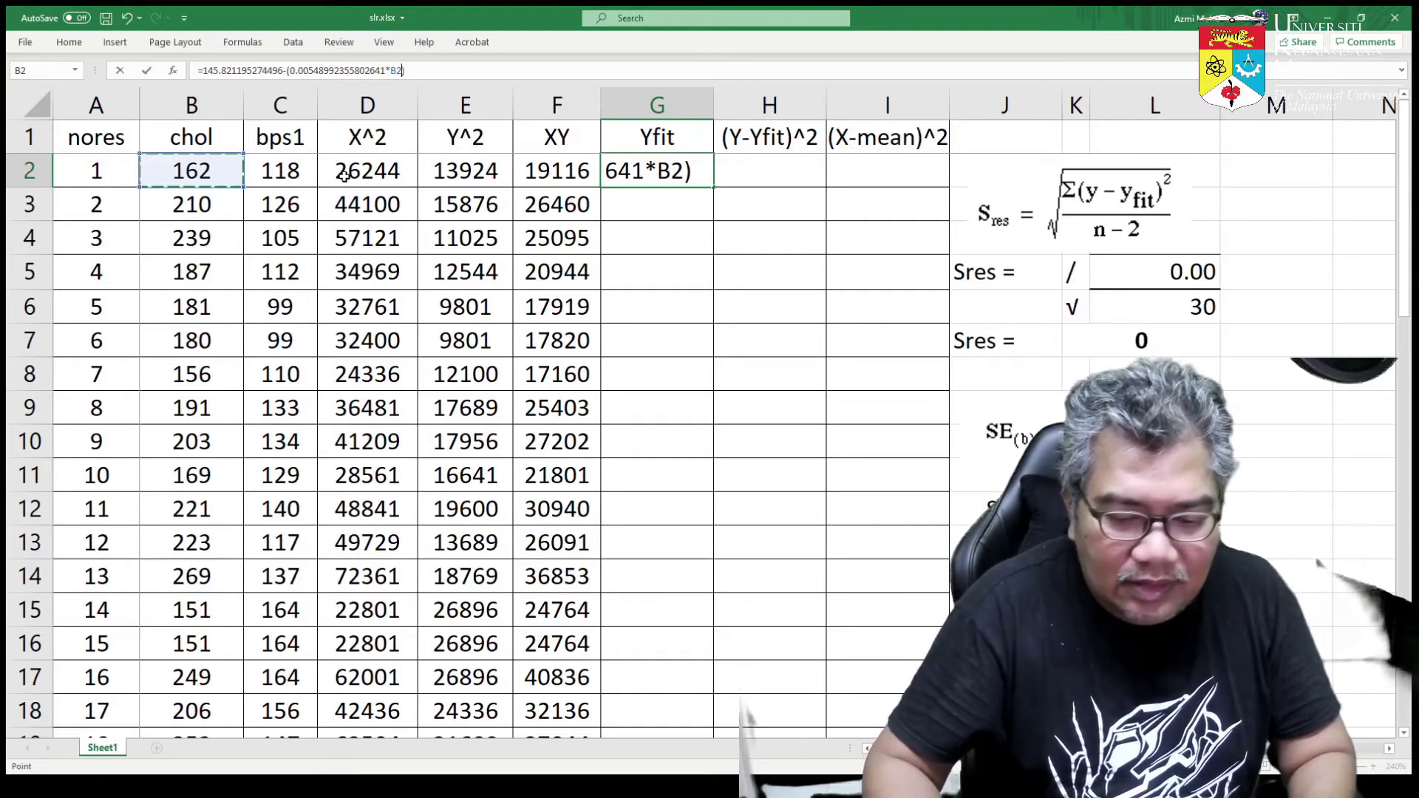
{"action": "key", "text": "Return"}
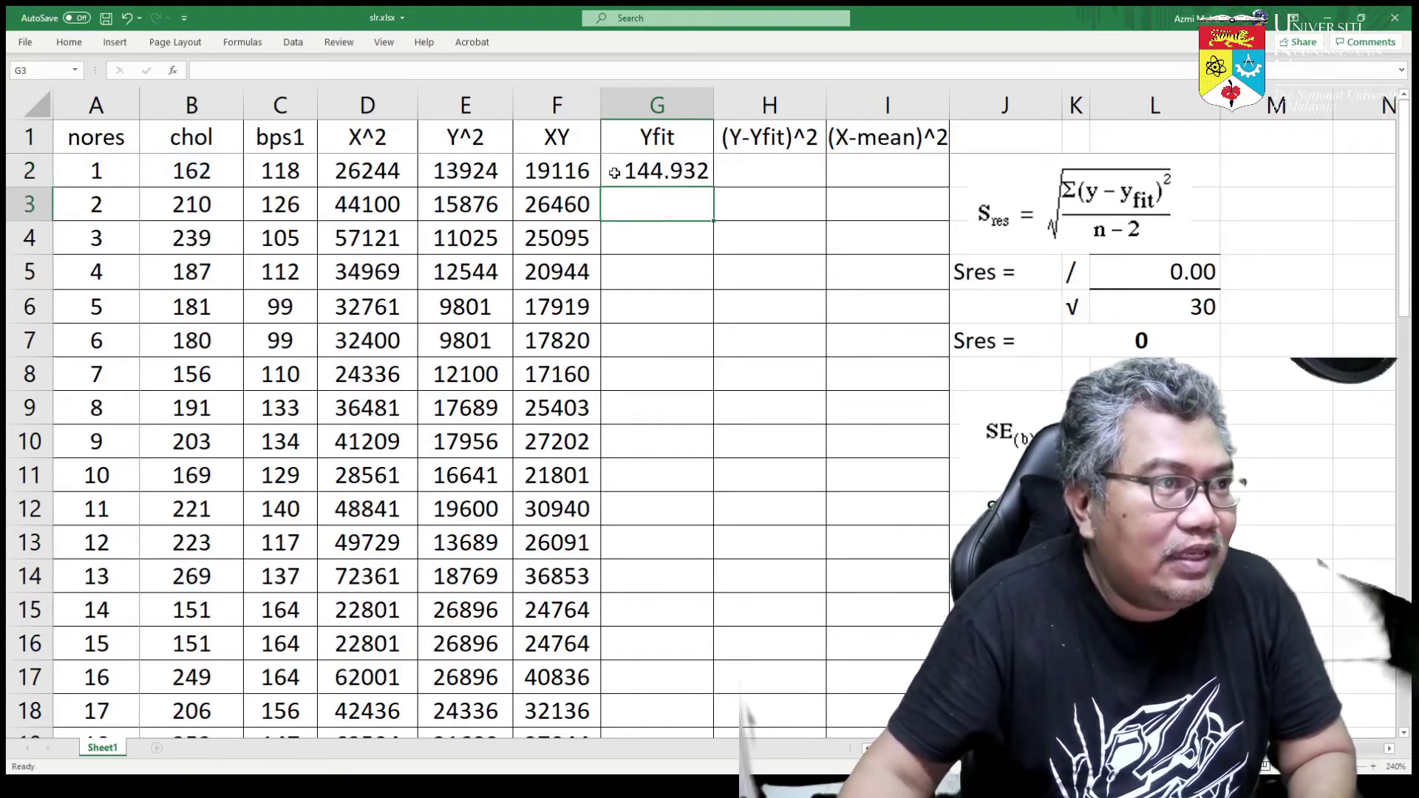
- Fill the Yfit formula from G2 down column G for the remaining data rows
{"action": "left_click", "coordinate": [658, 166]}
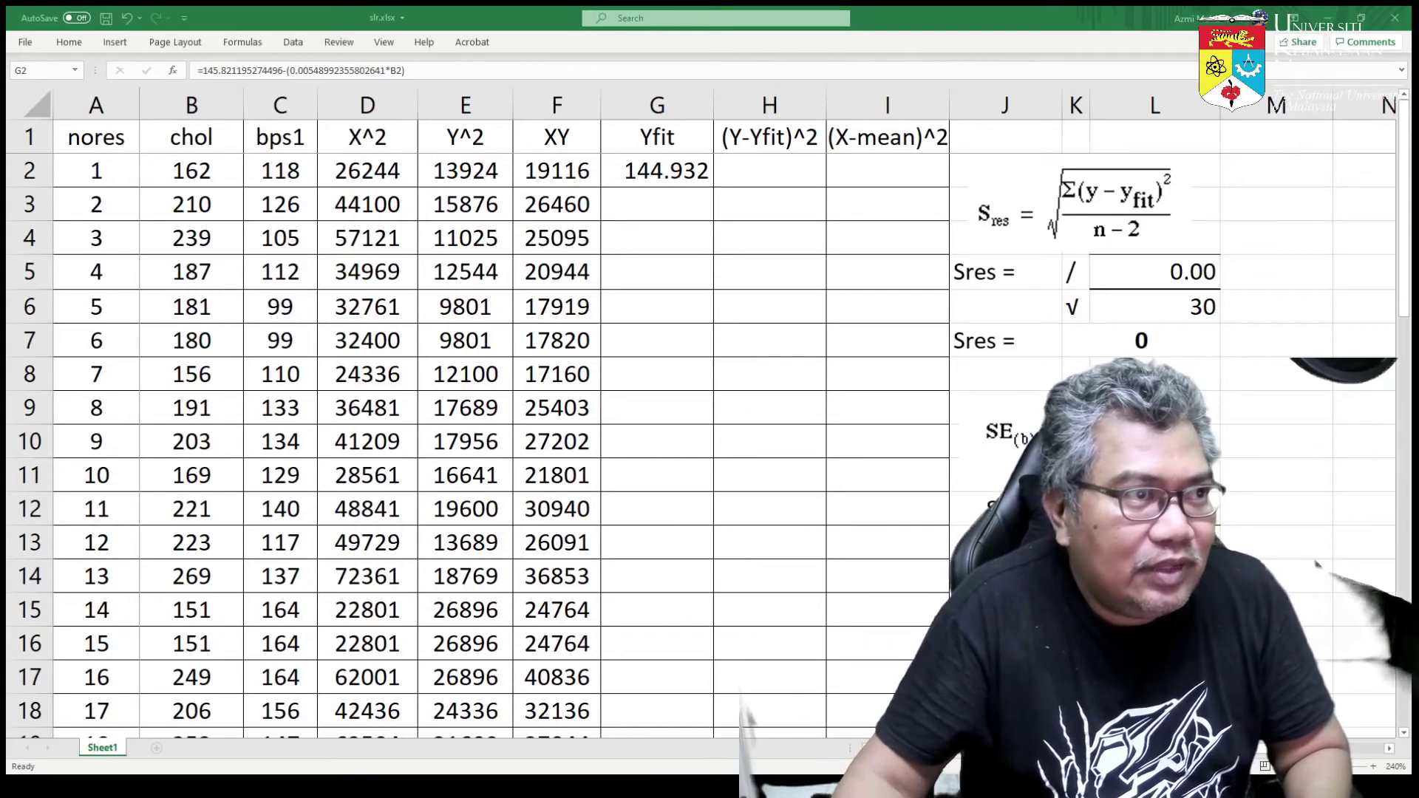
{"action": "left_click", "coordinate": [689, 175]}
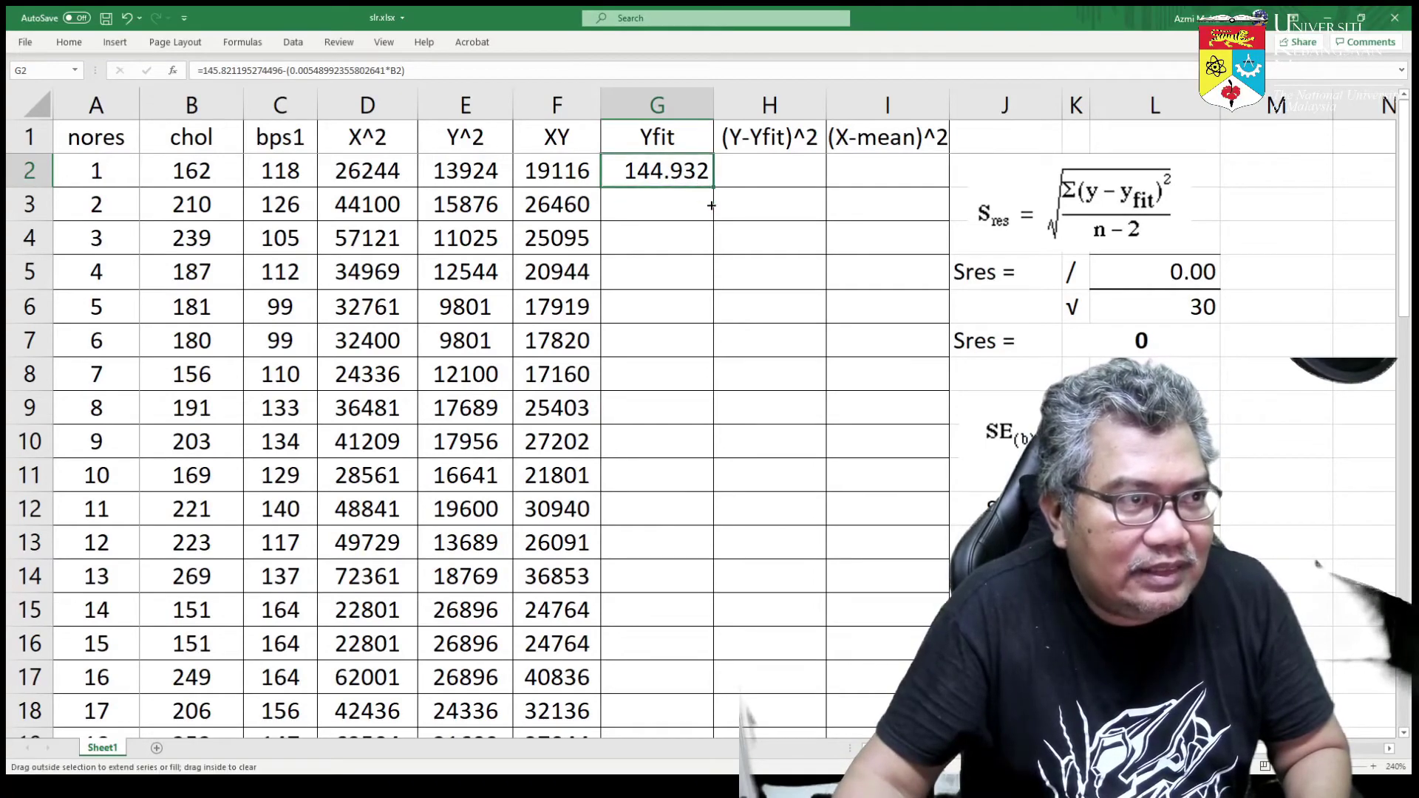
{"action": "left_click_drag", "start_coordinate": [712, 205], "coordinate": [686, 657]}
- Calculate the first bps1 minus Yfit difference in H2 with =C2-G2
{"action": "scroll", "coordinate": [765, 537], "scroll_direction": "up", "scroll_amount": 3}
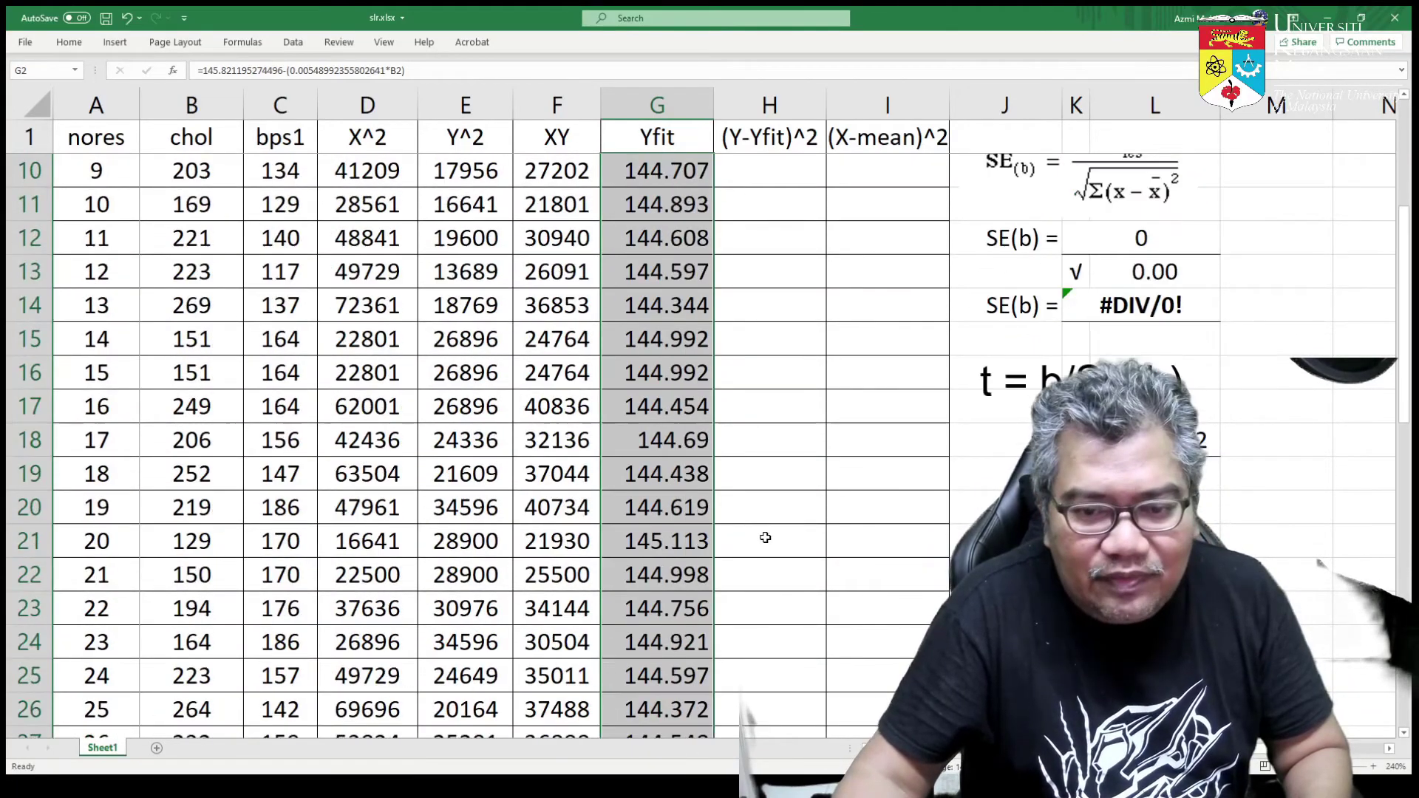
{"action": "scroll", "coordinate": [765, 537], "scroll_direction": "up", "scroll_amount": 3}
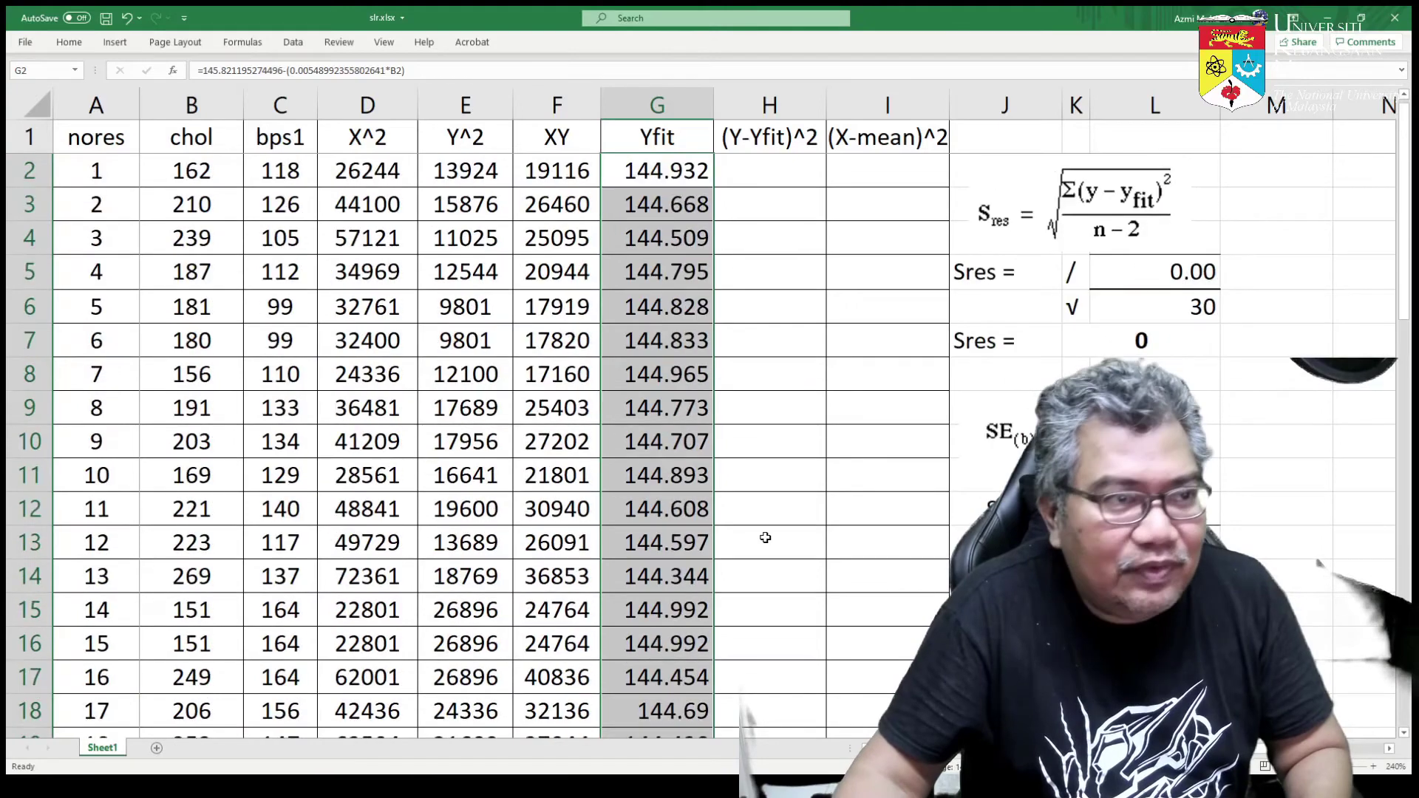
{"action": "left_click", "coordinate": [761, 171]}
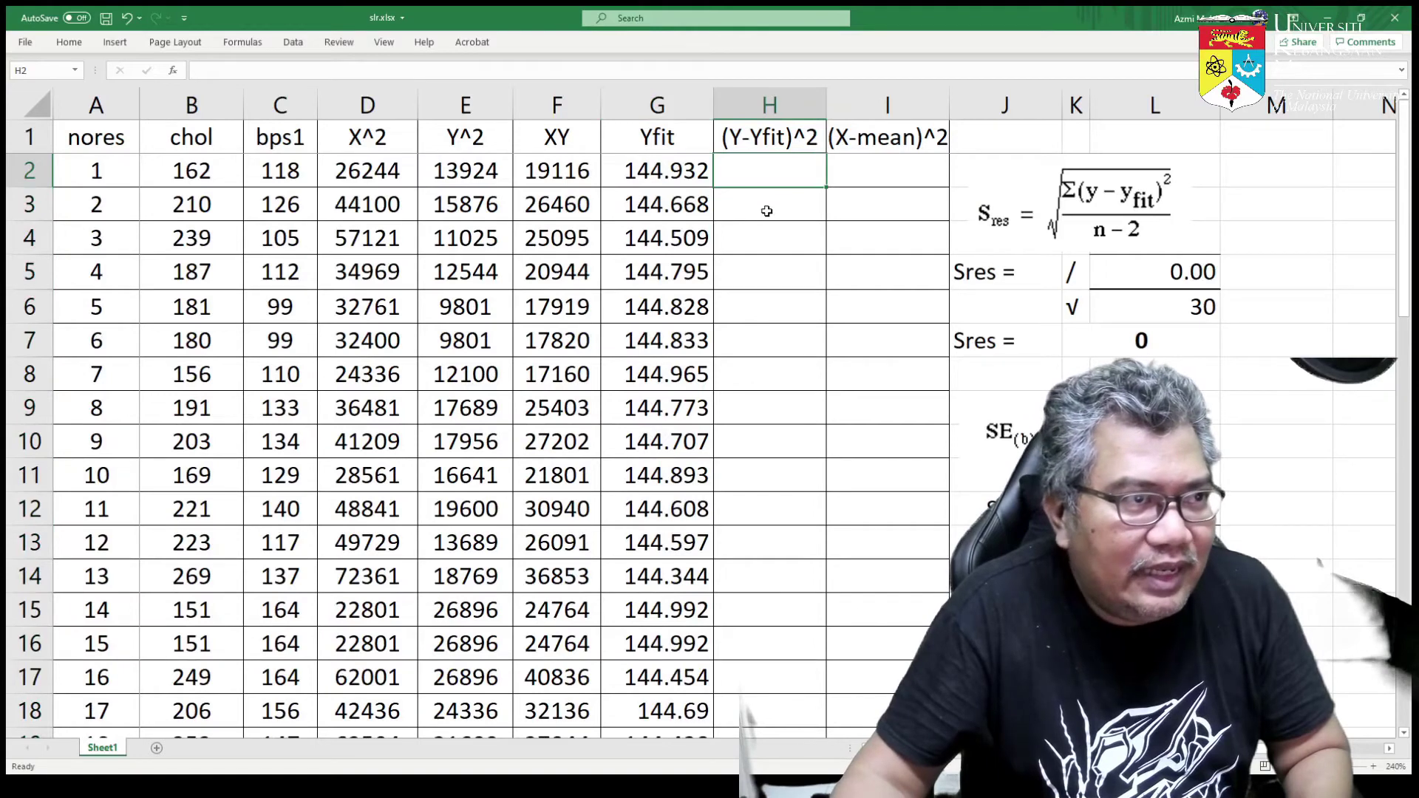
{"action": "double_click", "coordinate": [766, 168]}
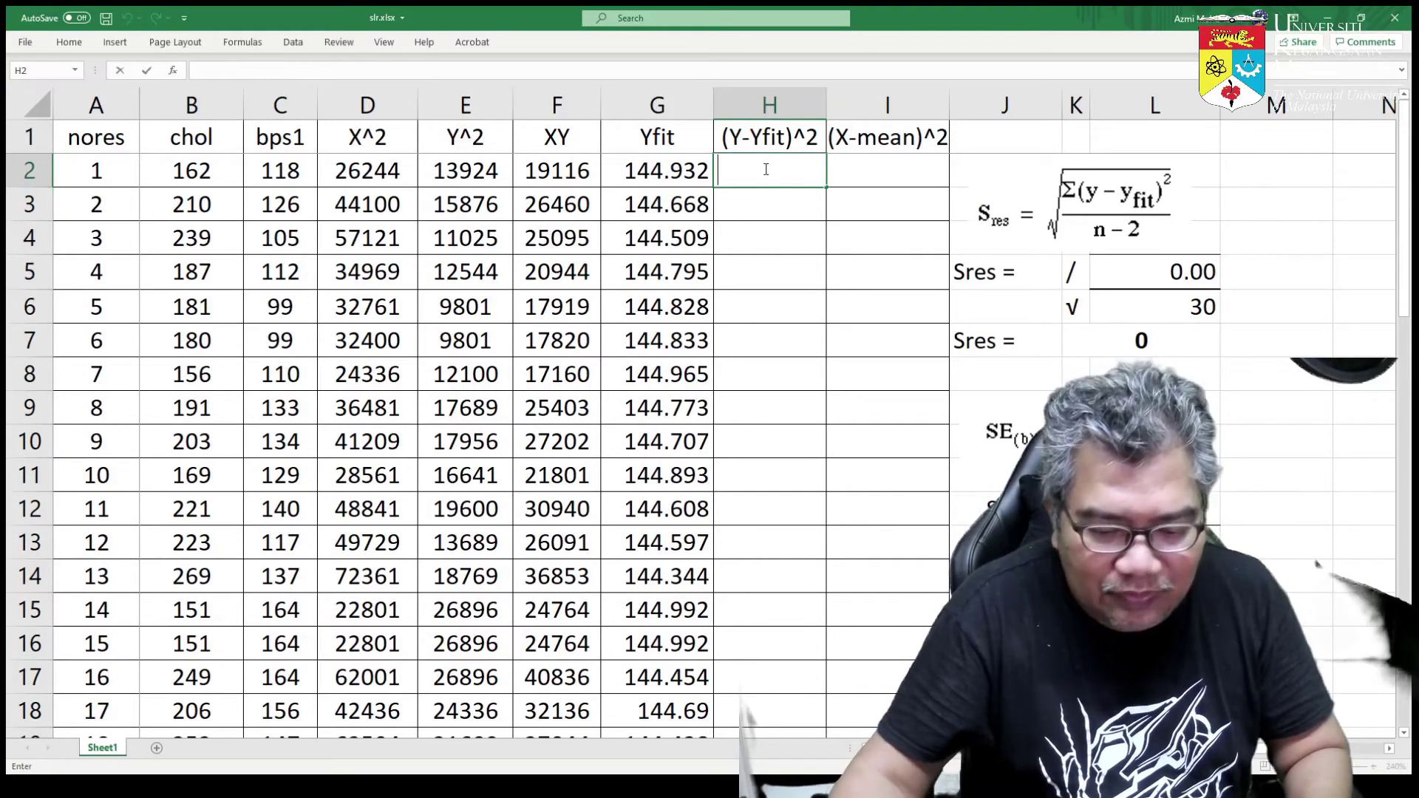
{"action": "type", "text": "="}
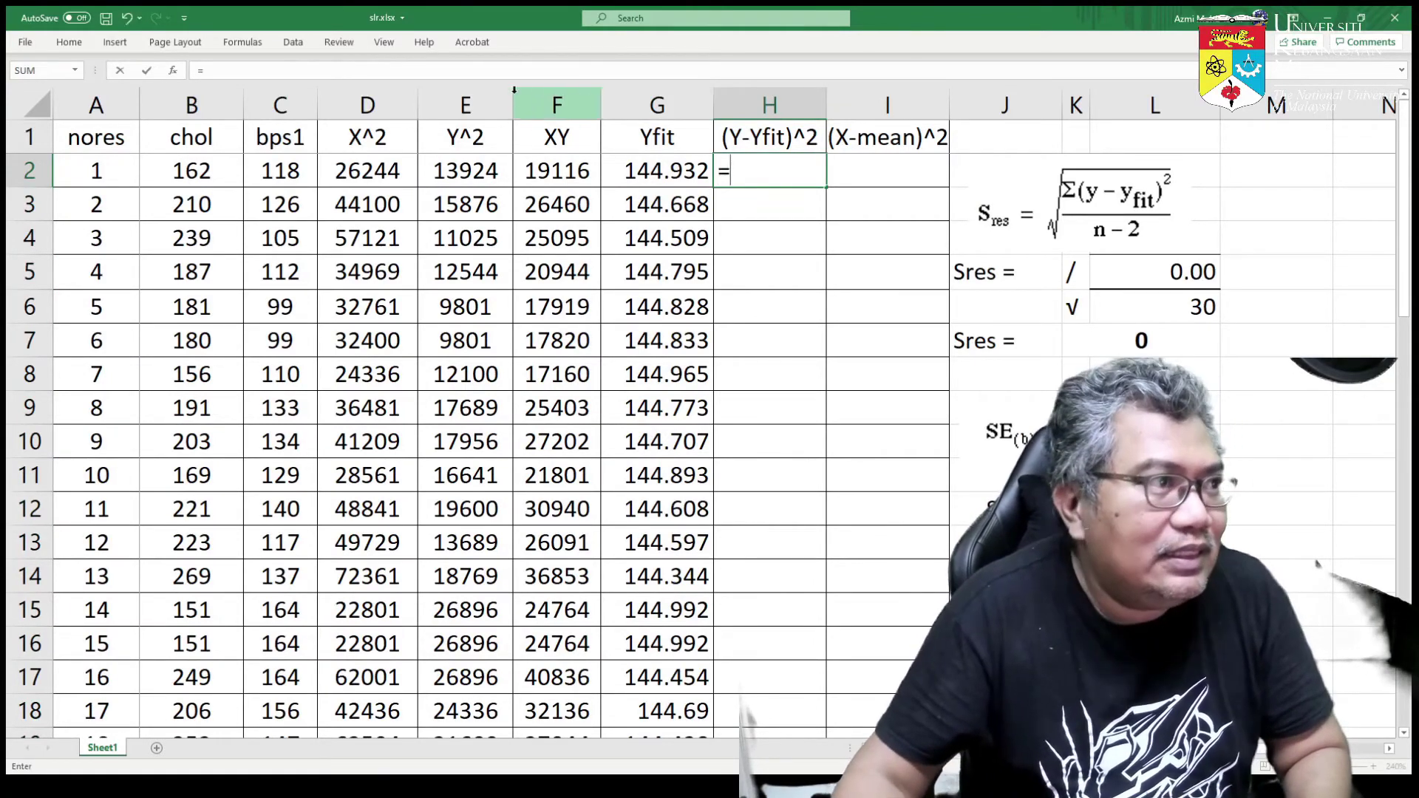
{"action": "left_click", "coordinate": [297, 170]}
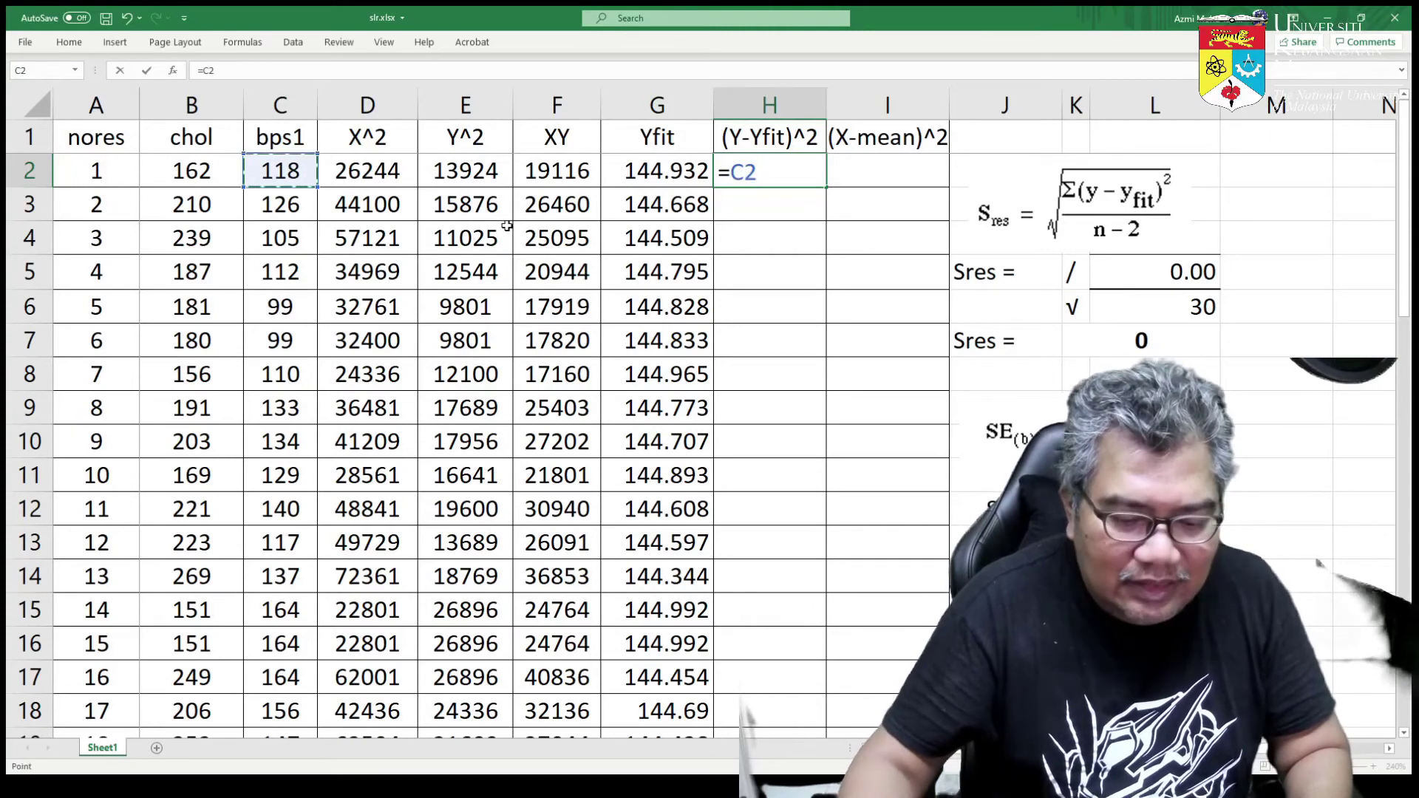
{"action": "type", "text": "-"}
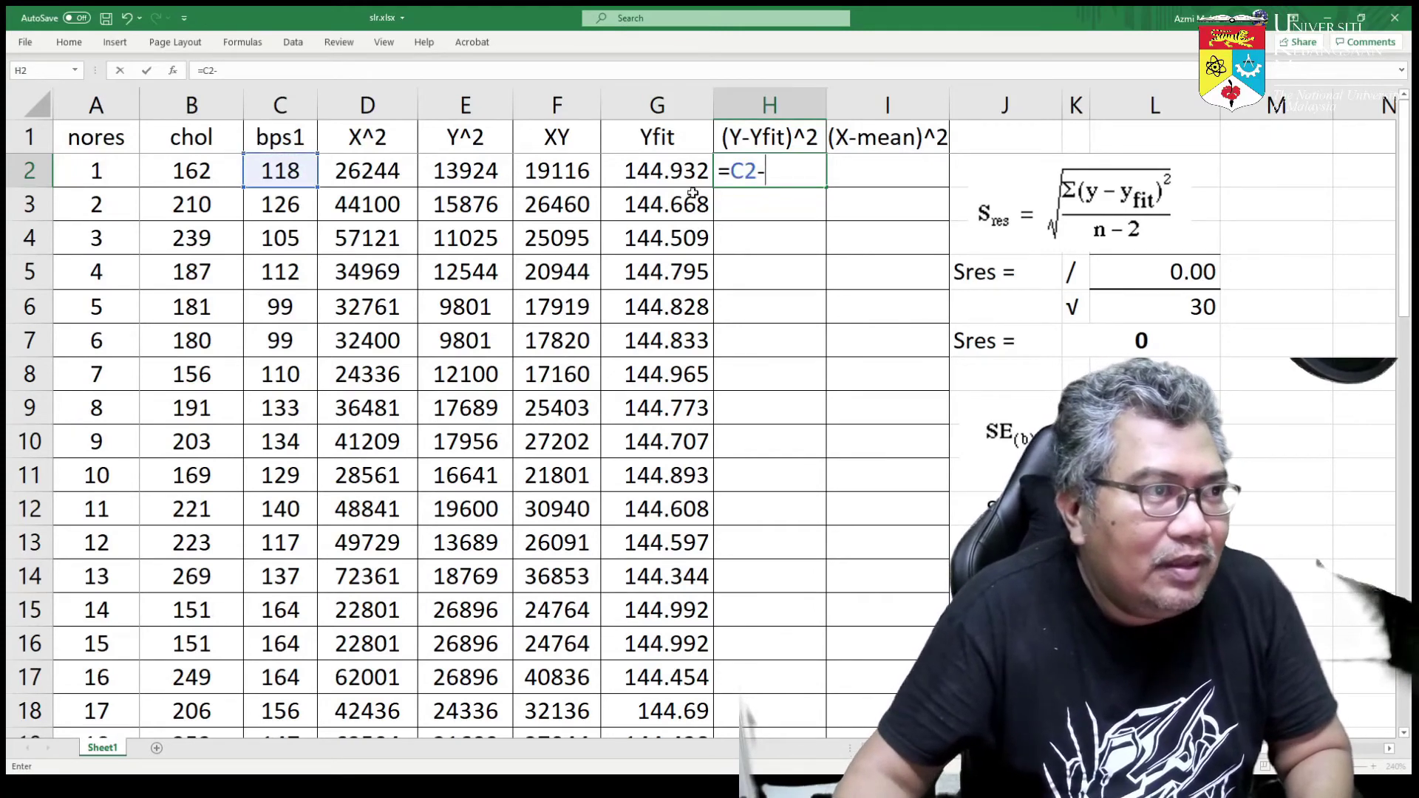
{"action": "left_click", "coordinate": [676, 171]}
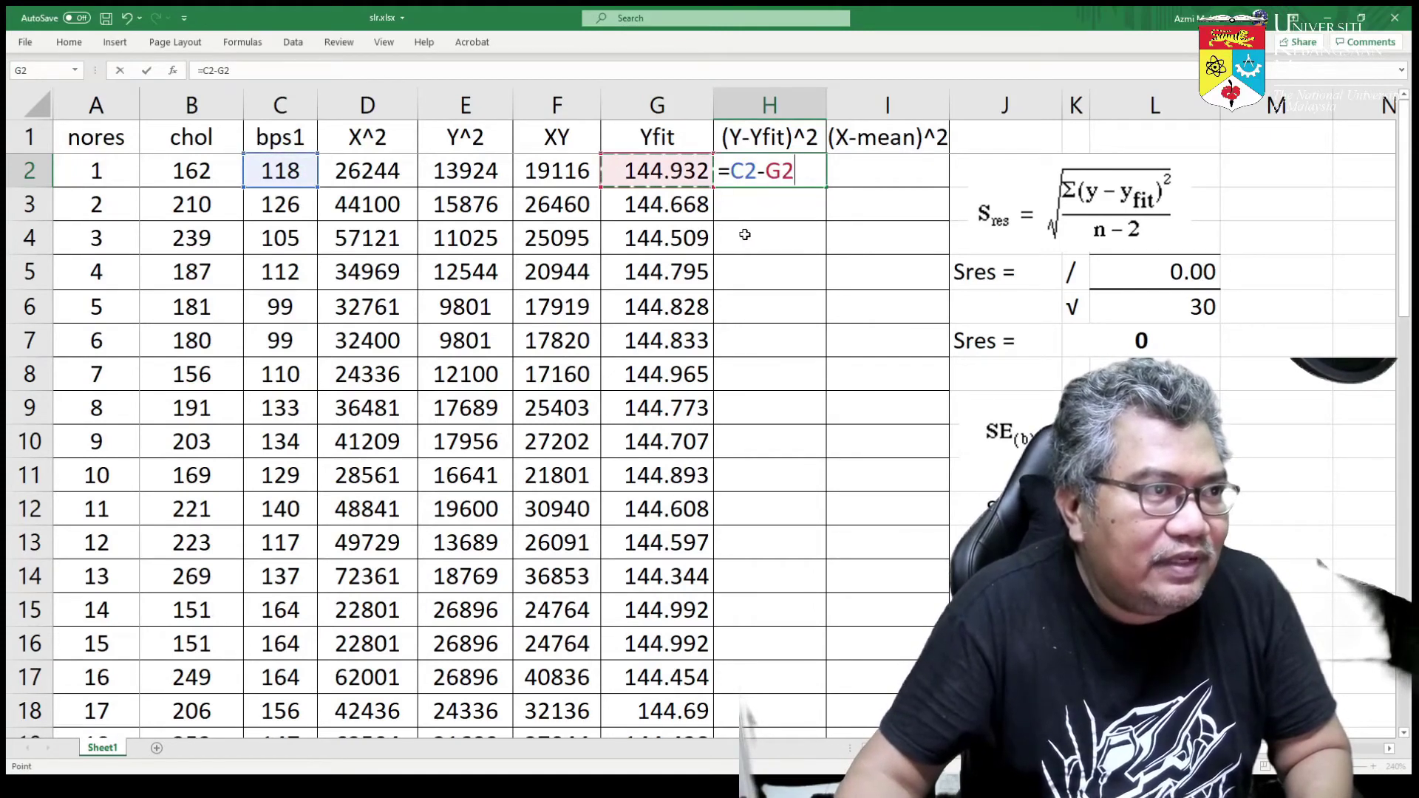
{"action": "key", "text": "ctrl+Return"}
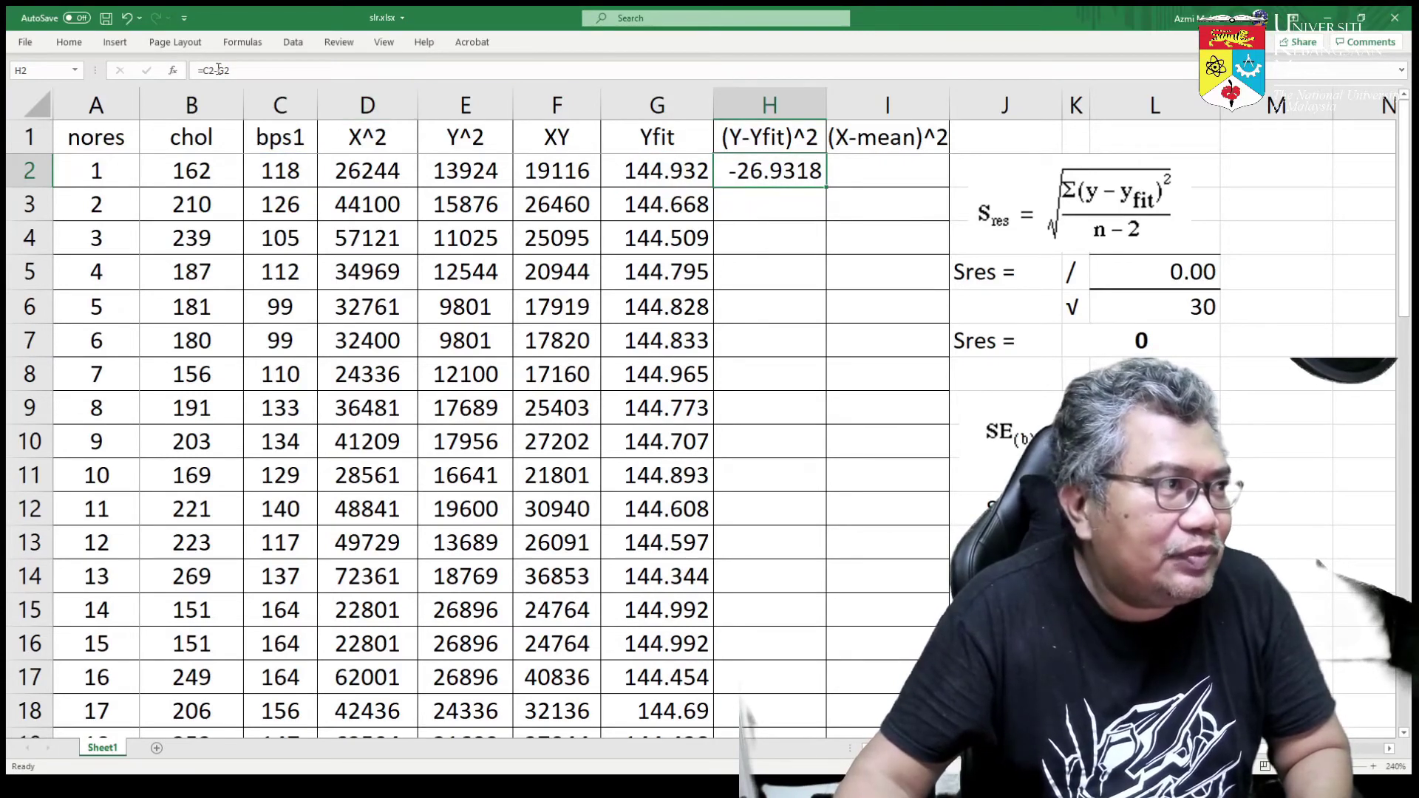
- Square the difference in H2 as =(C2-G2)^2 and fill the formula down column H through row 33
{"action": "key", "text": "F2"}
{"action": "type", "text": "("}
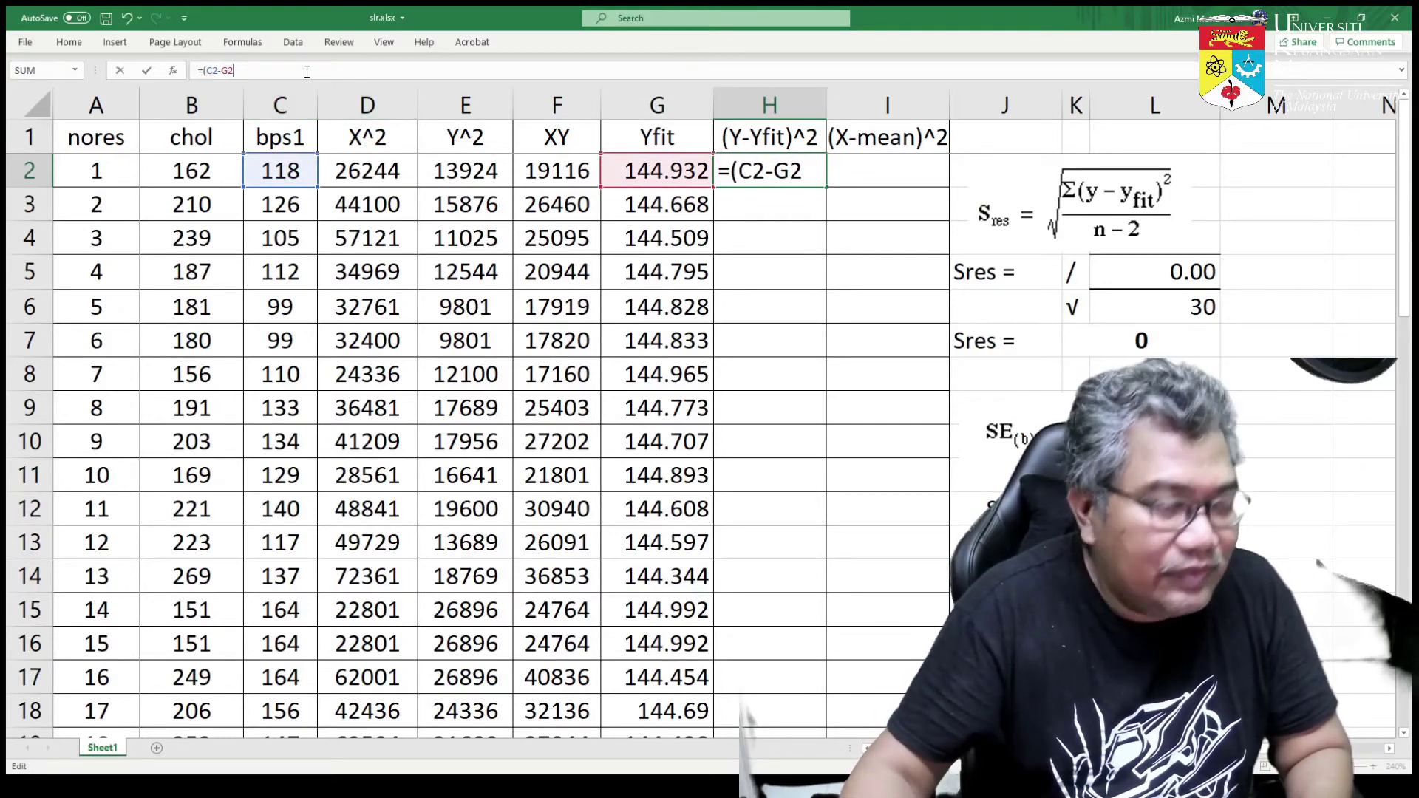
{"action": "type", "text": ")"}
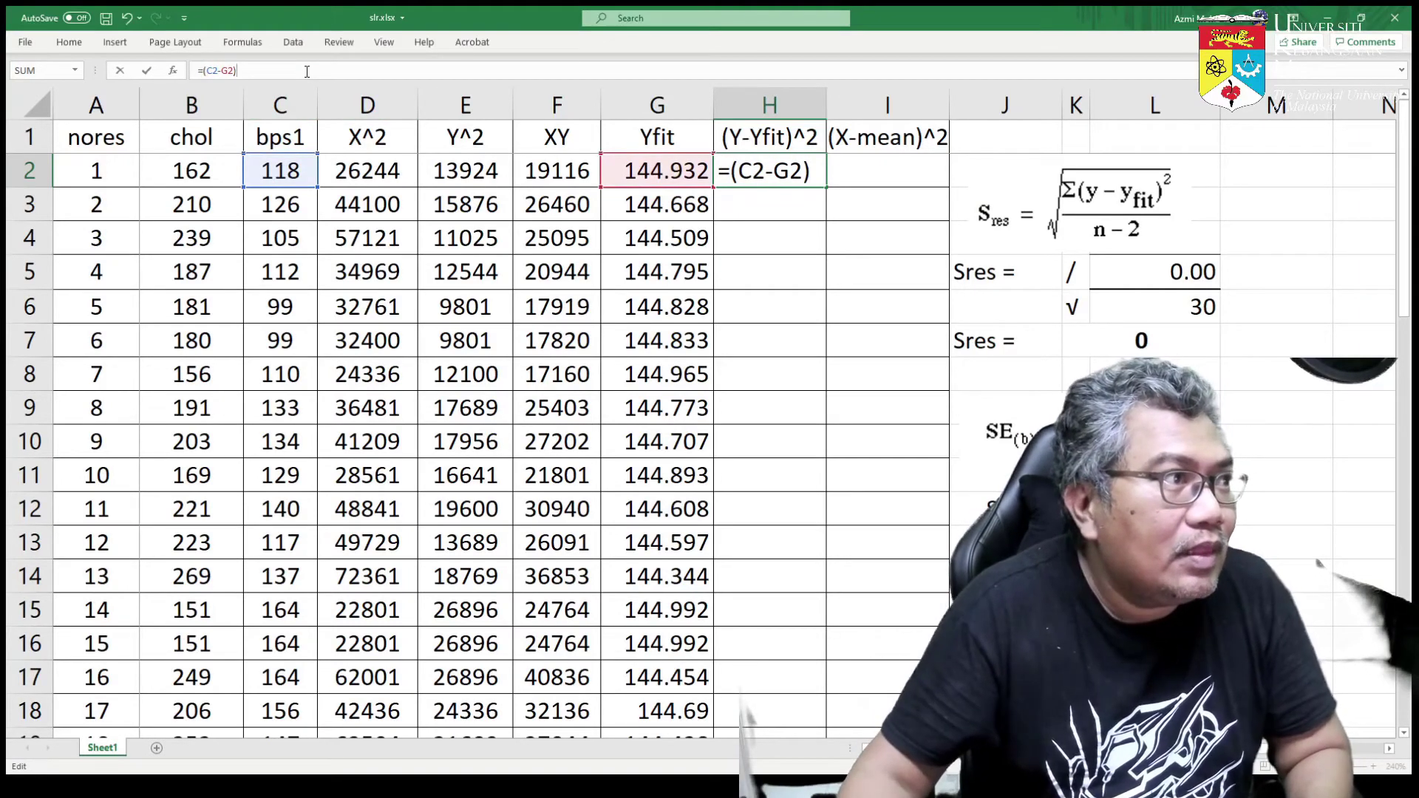
{"action": "type", "text": "^2"}
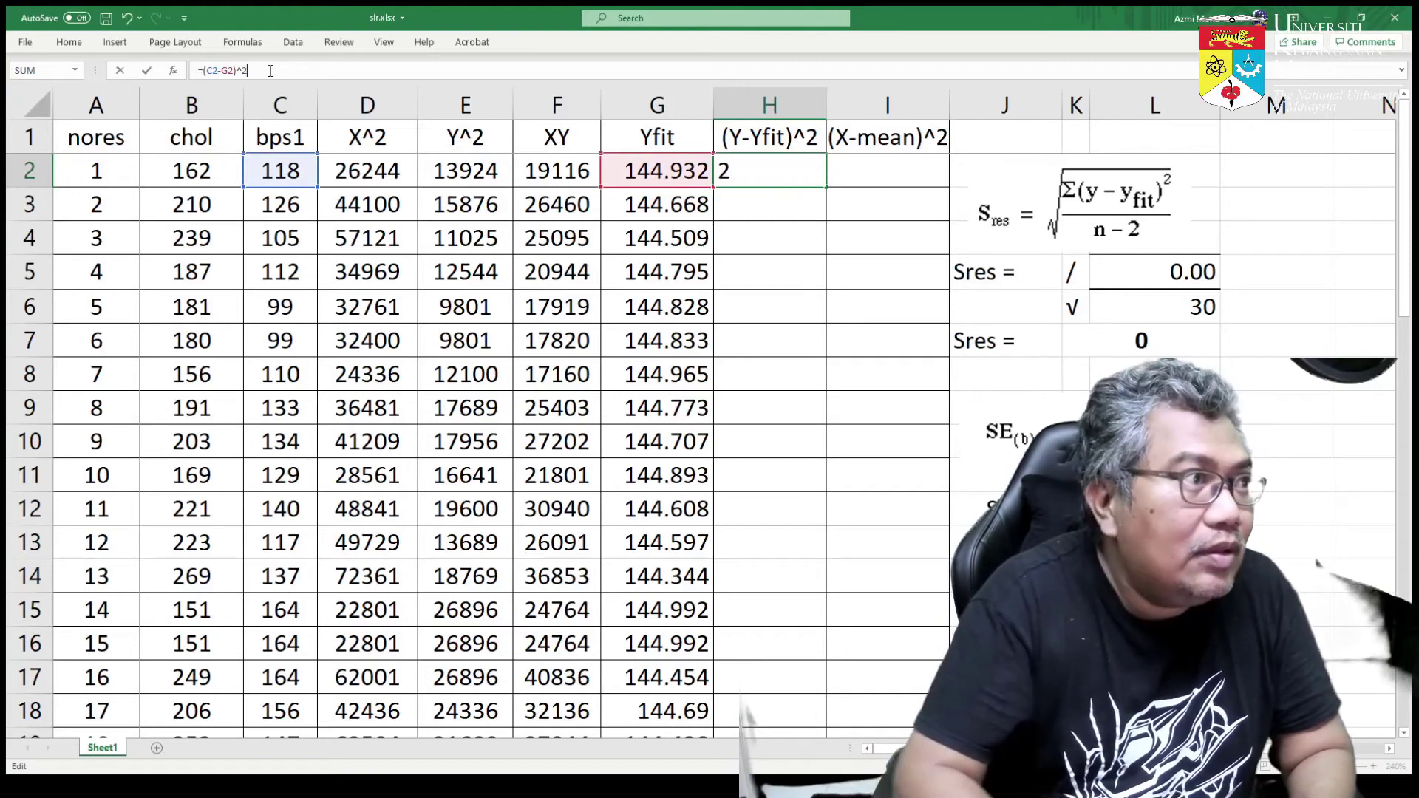
{"action": "key", "text": "Return"}
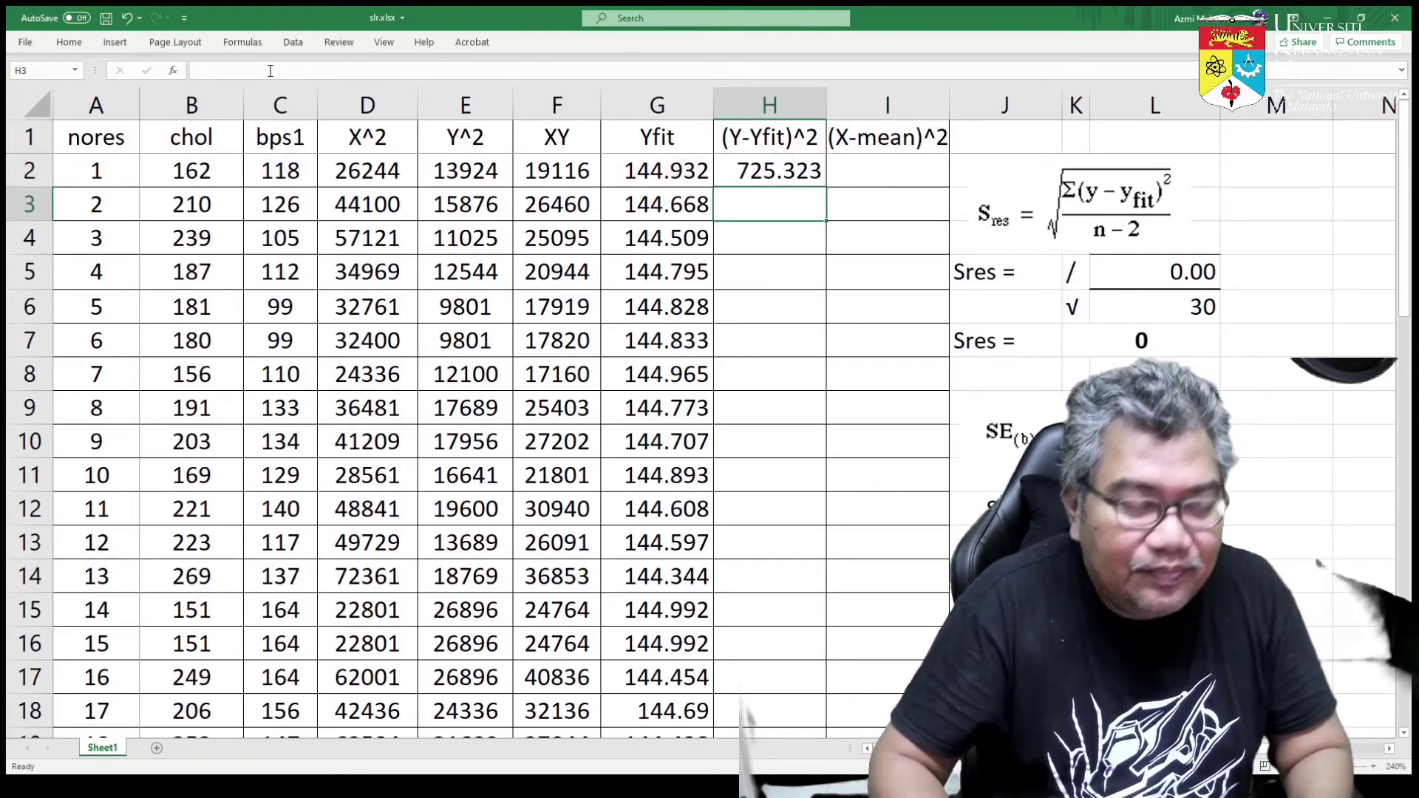
{"action": "left_click", "coordinate": [743, 162]}
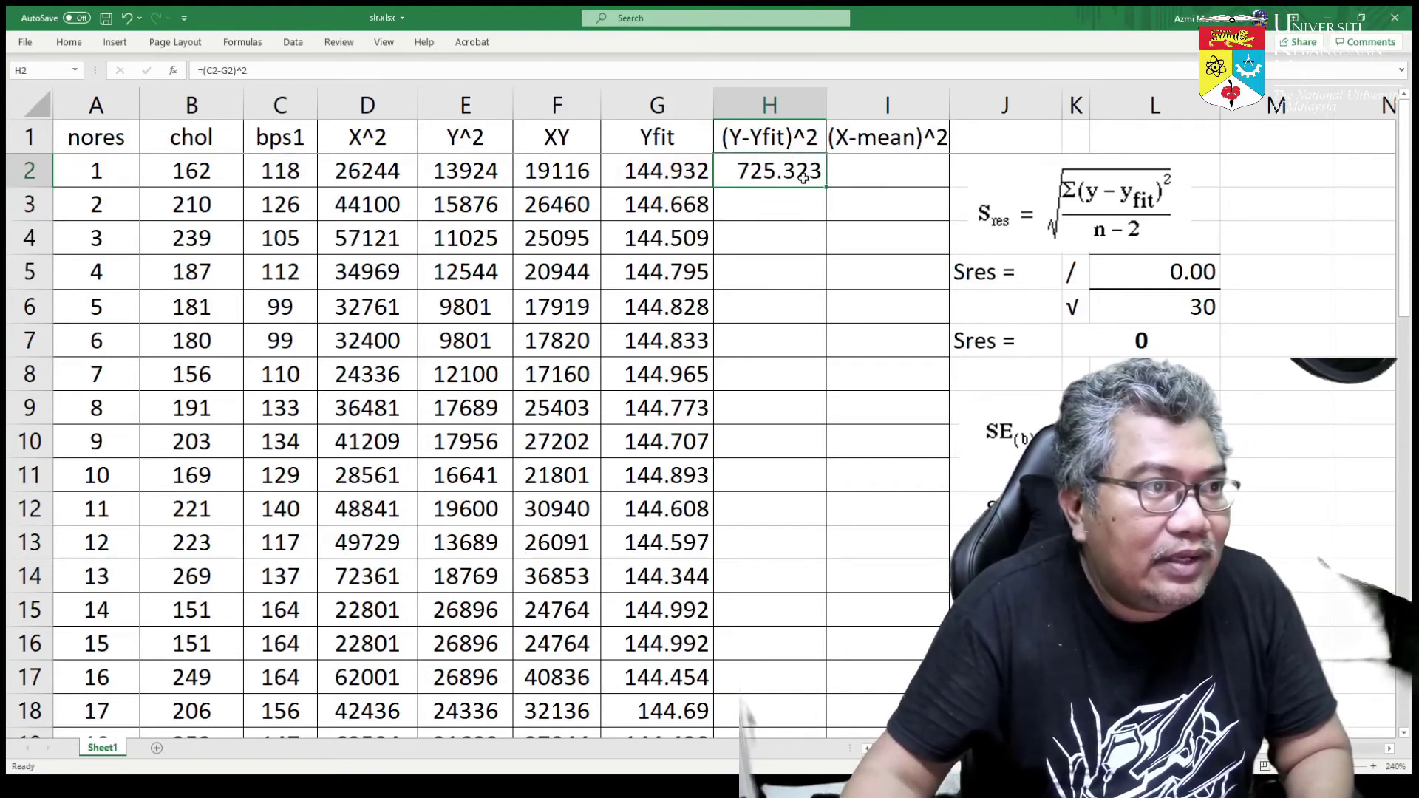
{"action": "left_click_drag", "start_coordinate": [826, 188], "coordinate": [805, 585]}
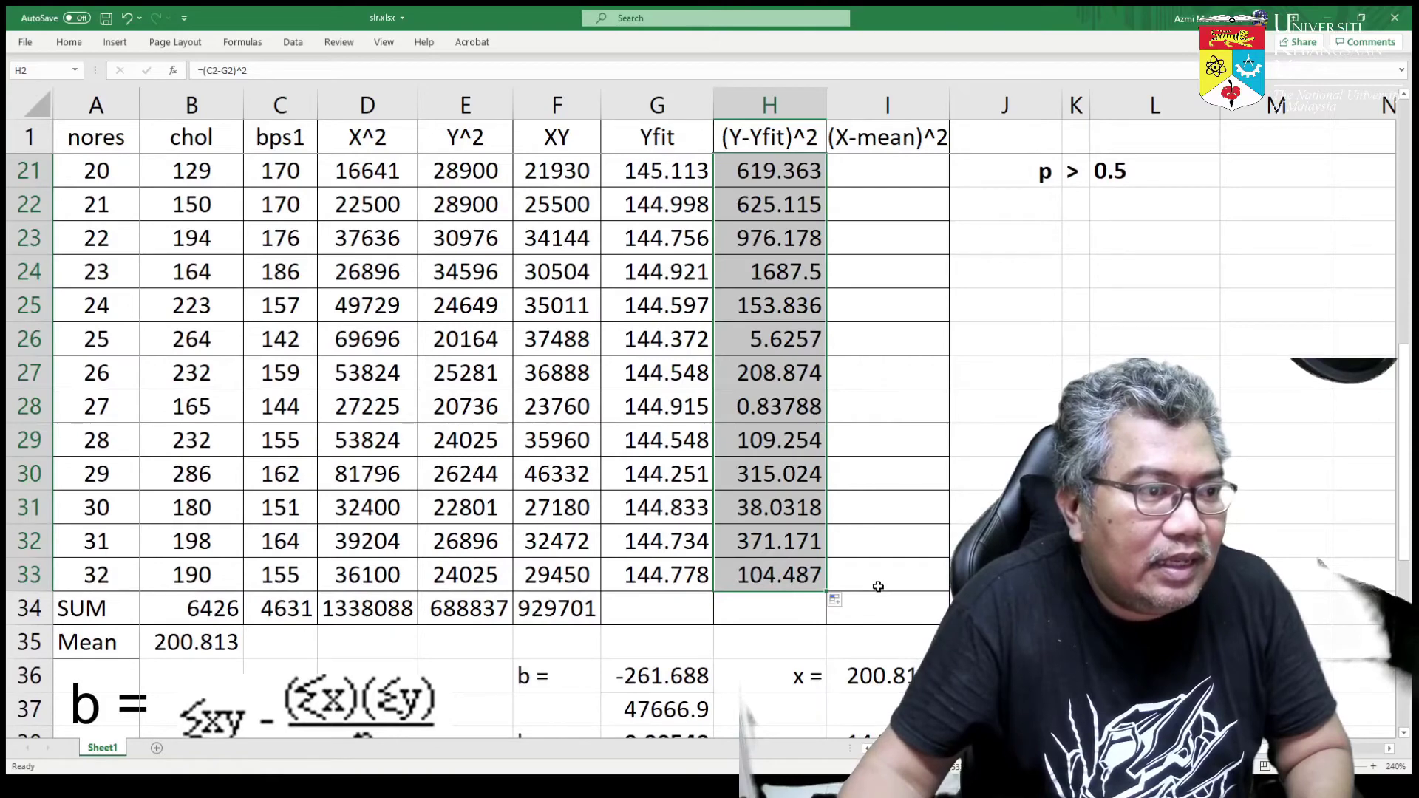
- Enter the chol value minus the chol mean in I2, with the mean's row locked: =B2-B$35
{"action": "scroll", "coordinate": [881, 542], "scroll_direction": "up", "scroll_amount": 4}
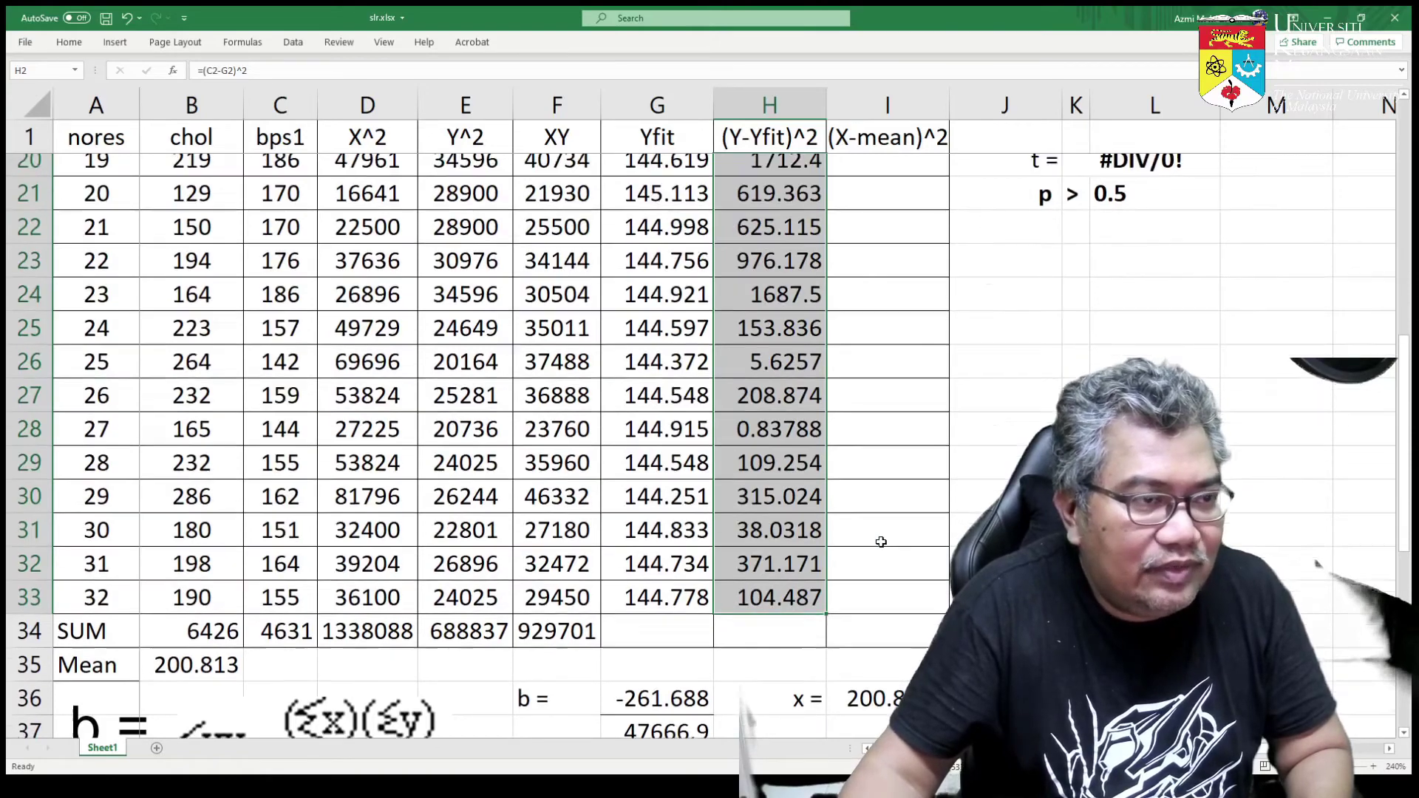
{"action": "scroll", "coordinate": [881, 542], "scroll_direction": "up", "scroll_amount": 3}
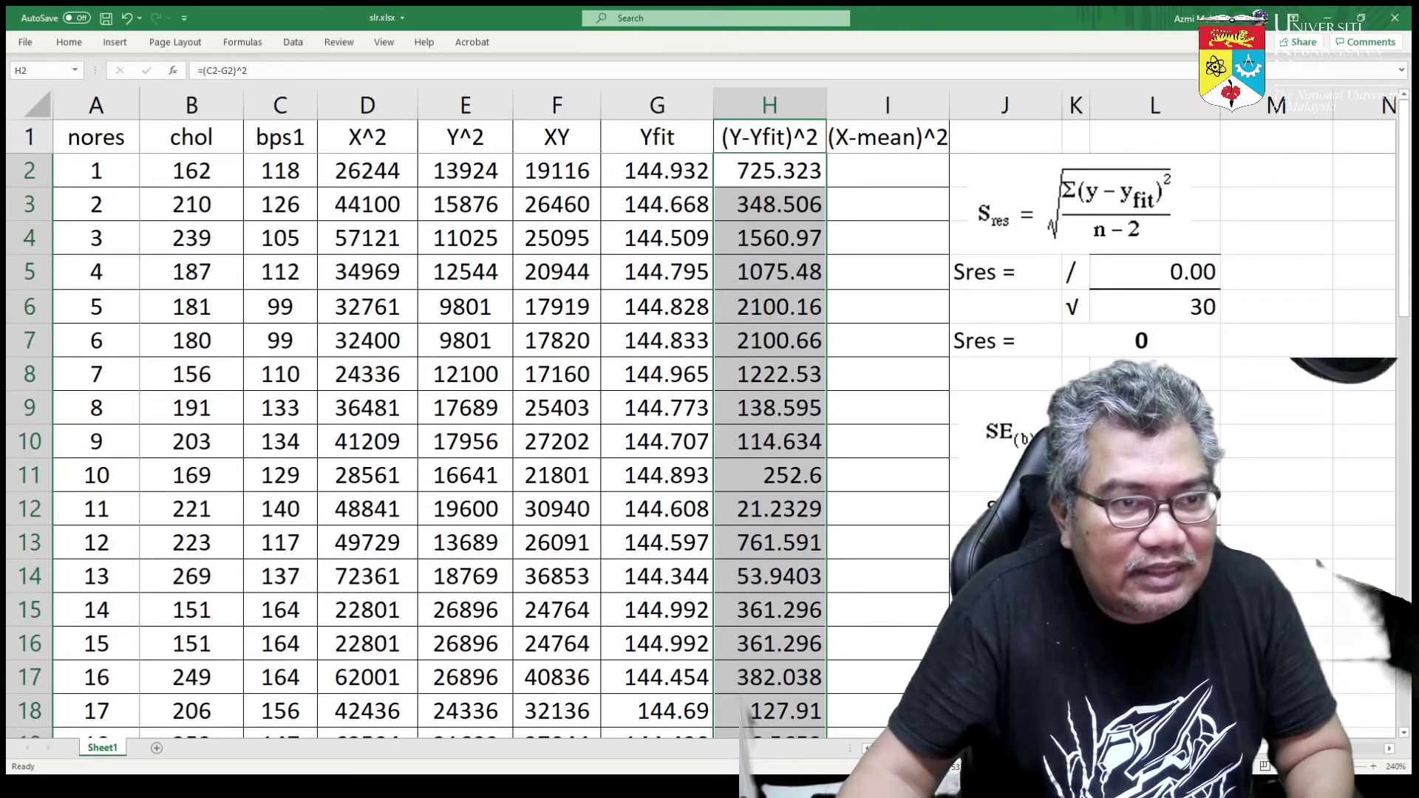
{"action": "left_click", "coordinate": [885, 162]}
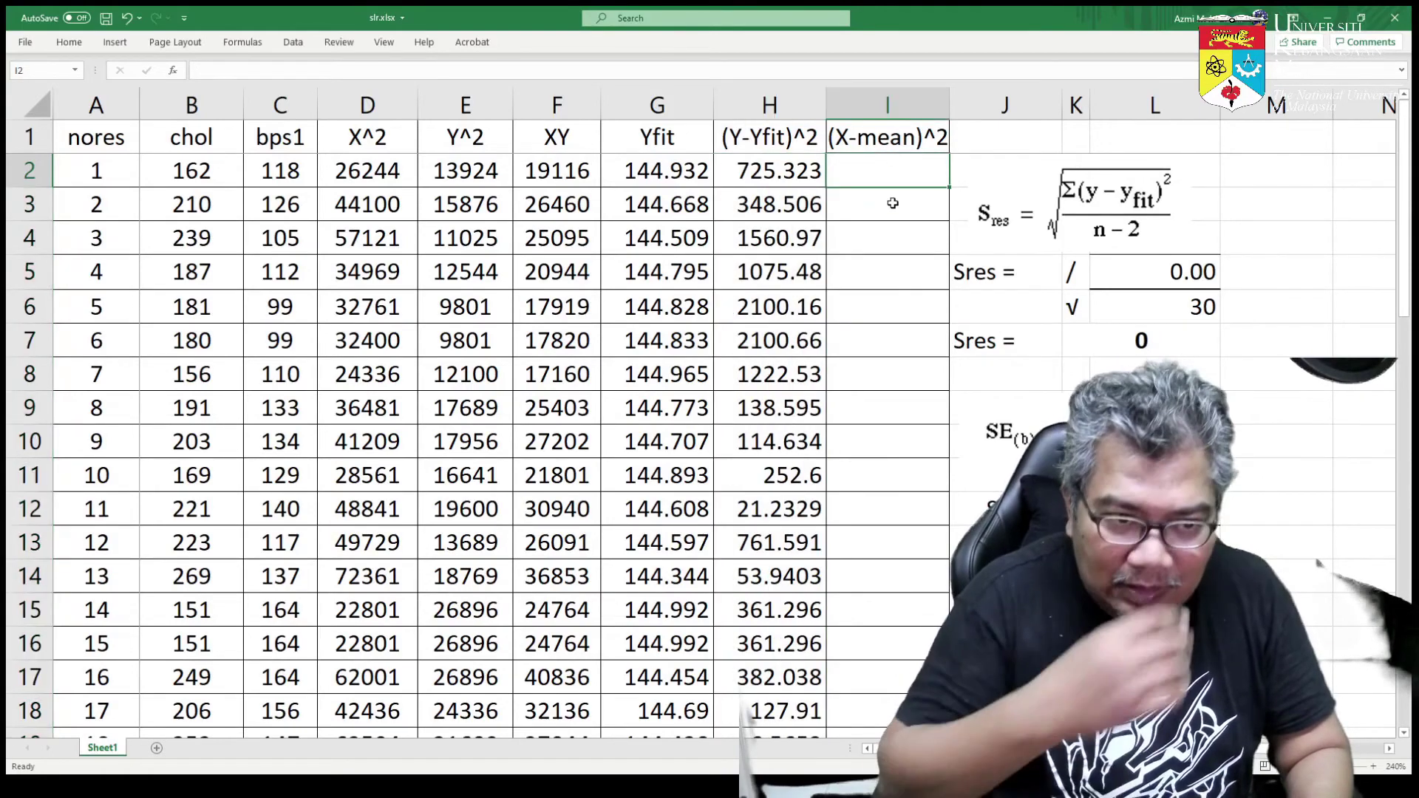
{"action": "type", "text": "="}
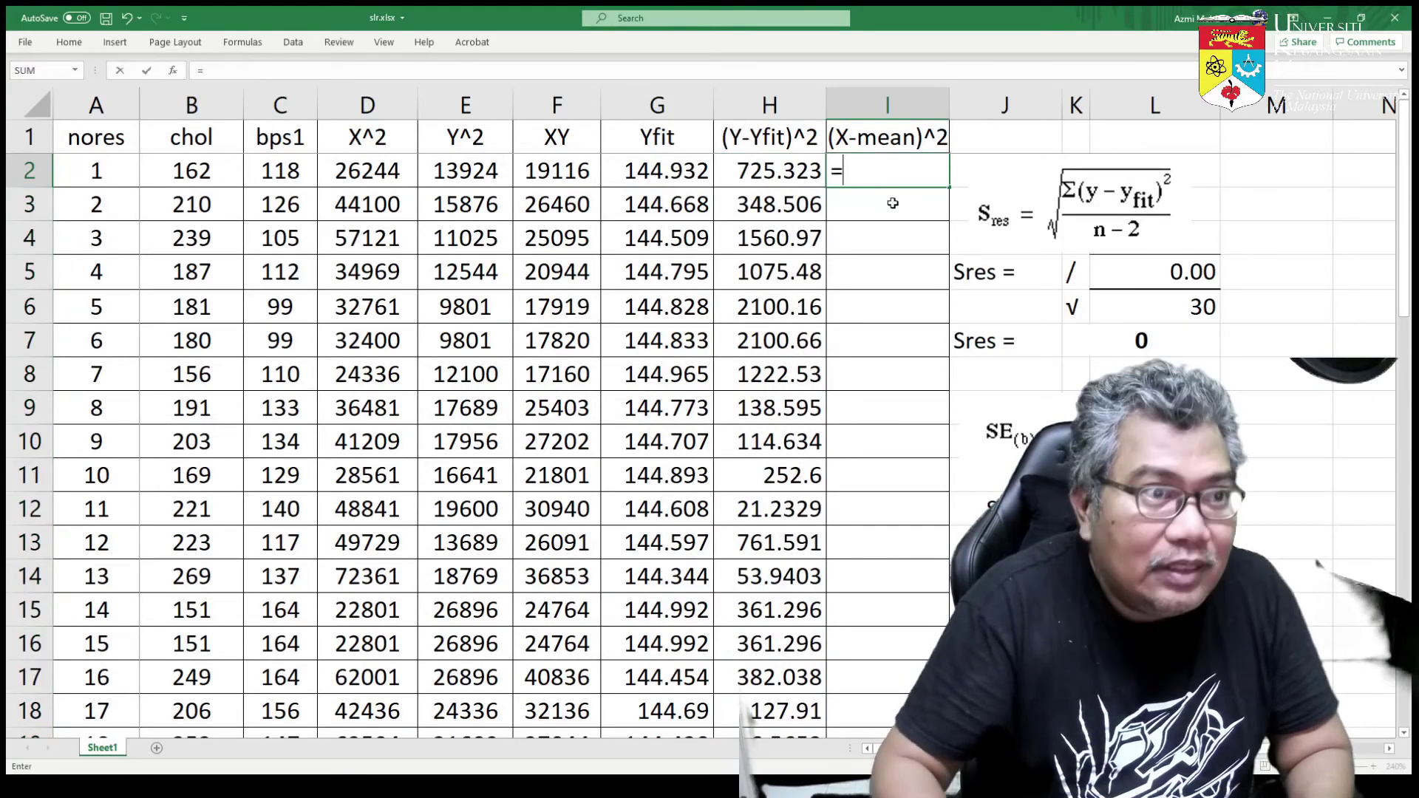
{"action": "left_click", "coordinate": [193, 170]}
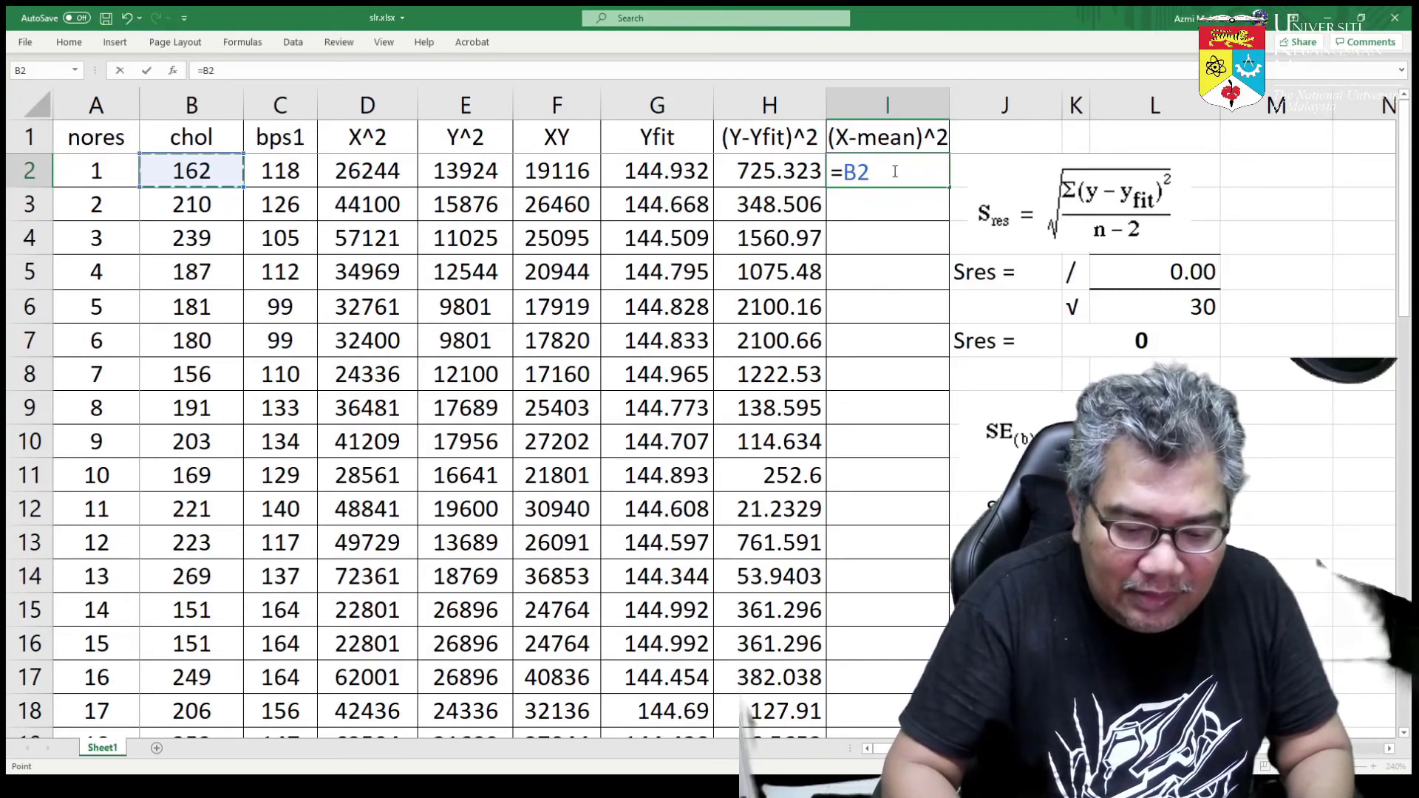
{"action": "type", "text": "-"}
{"action": "scroll", "coordinate": [473, 604], "scroll_direction": "down", "scroll_amount": 7}
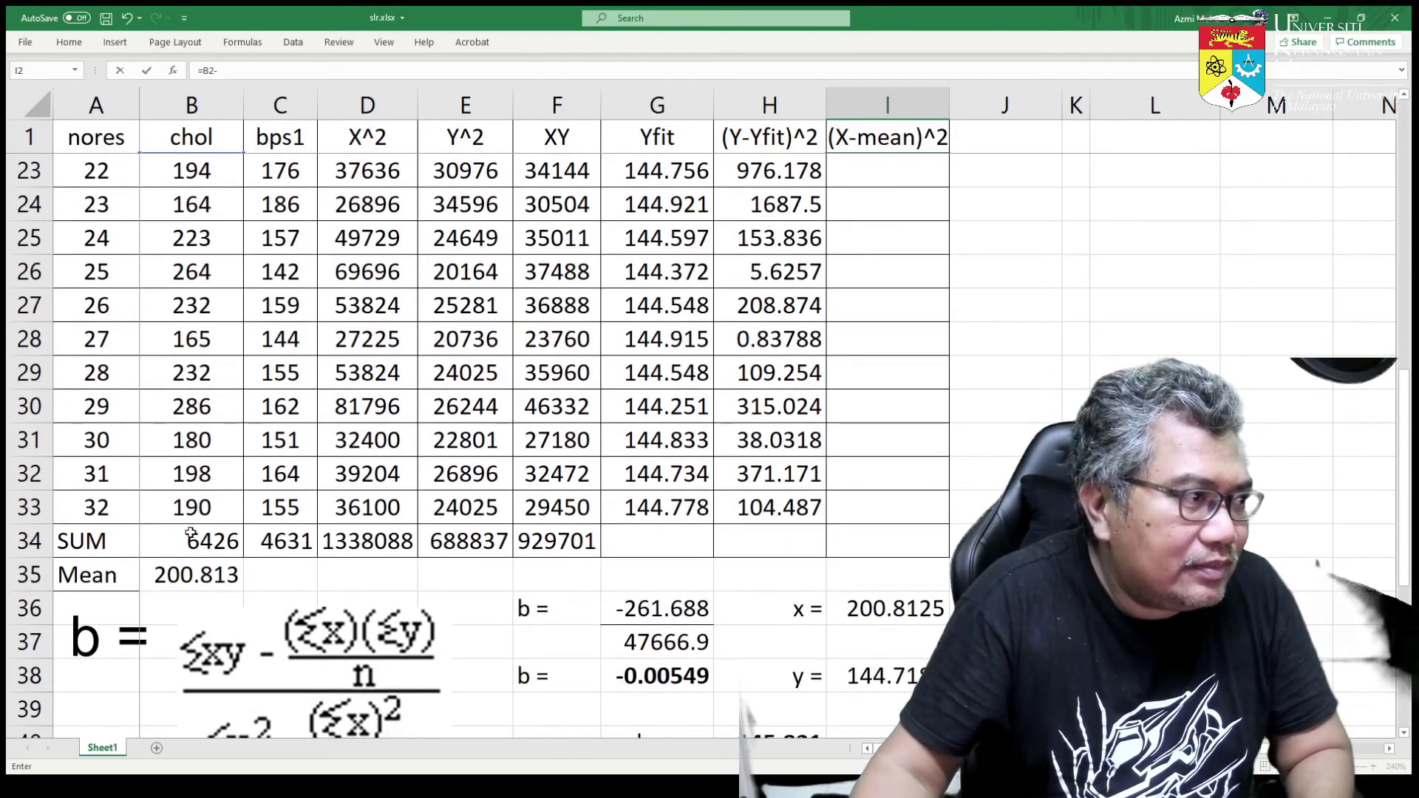
{"action": "left_click", "coordinate": [198, 572]}
{"action": "scroll", "coordinate": [983, 417], "scroll_direction": "up", "scroll_amount": 4}
{"action": "scroll", "coordinate": [983, 418], "scroll_direction": "up", "scroll_amount": 3}
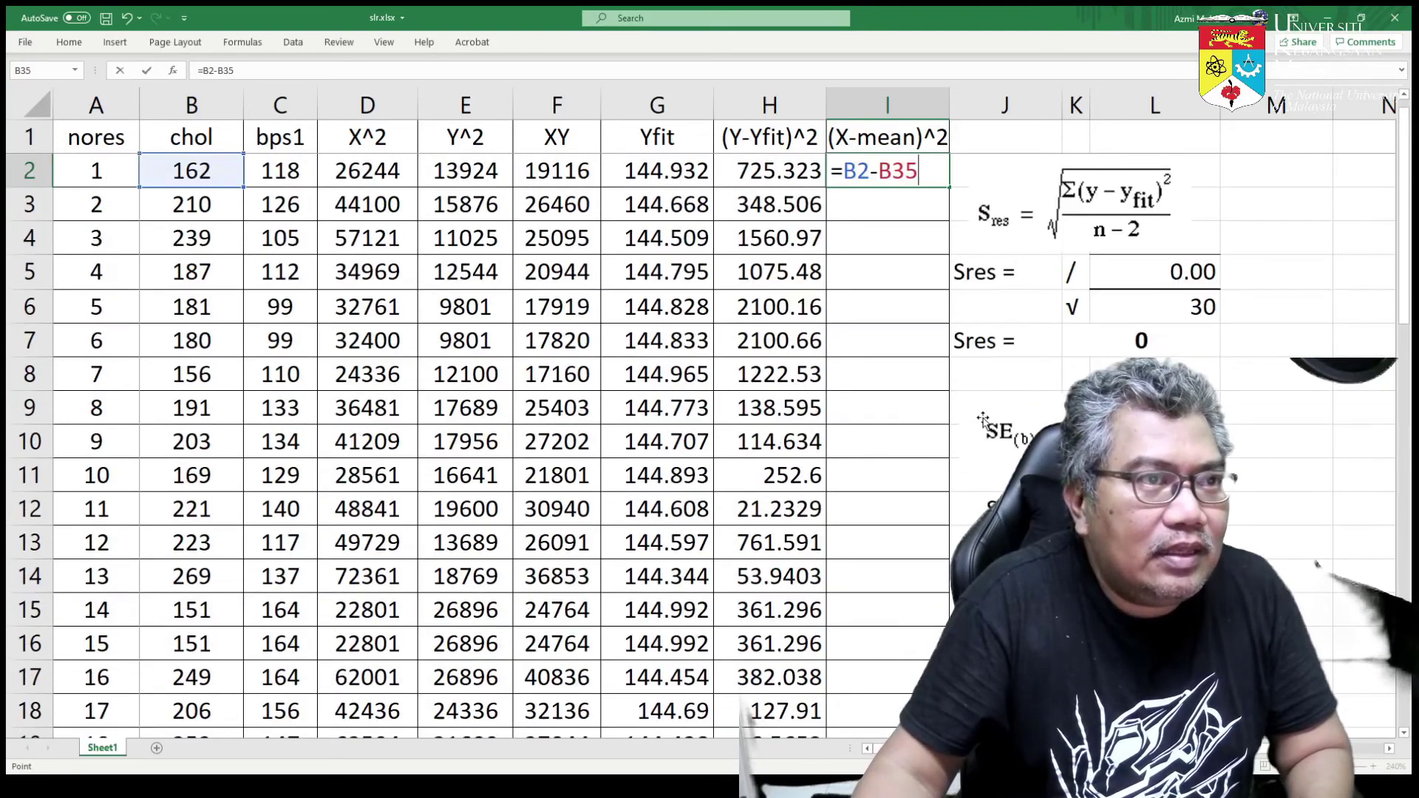
{"action": "left_click", "coordinate": [895, 172]}
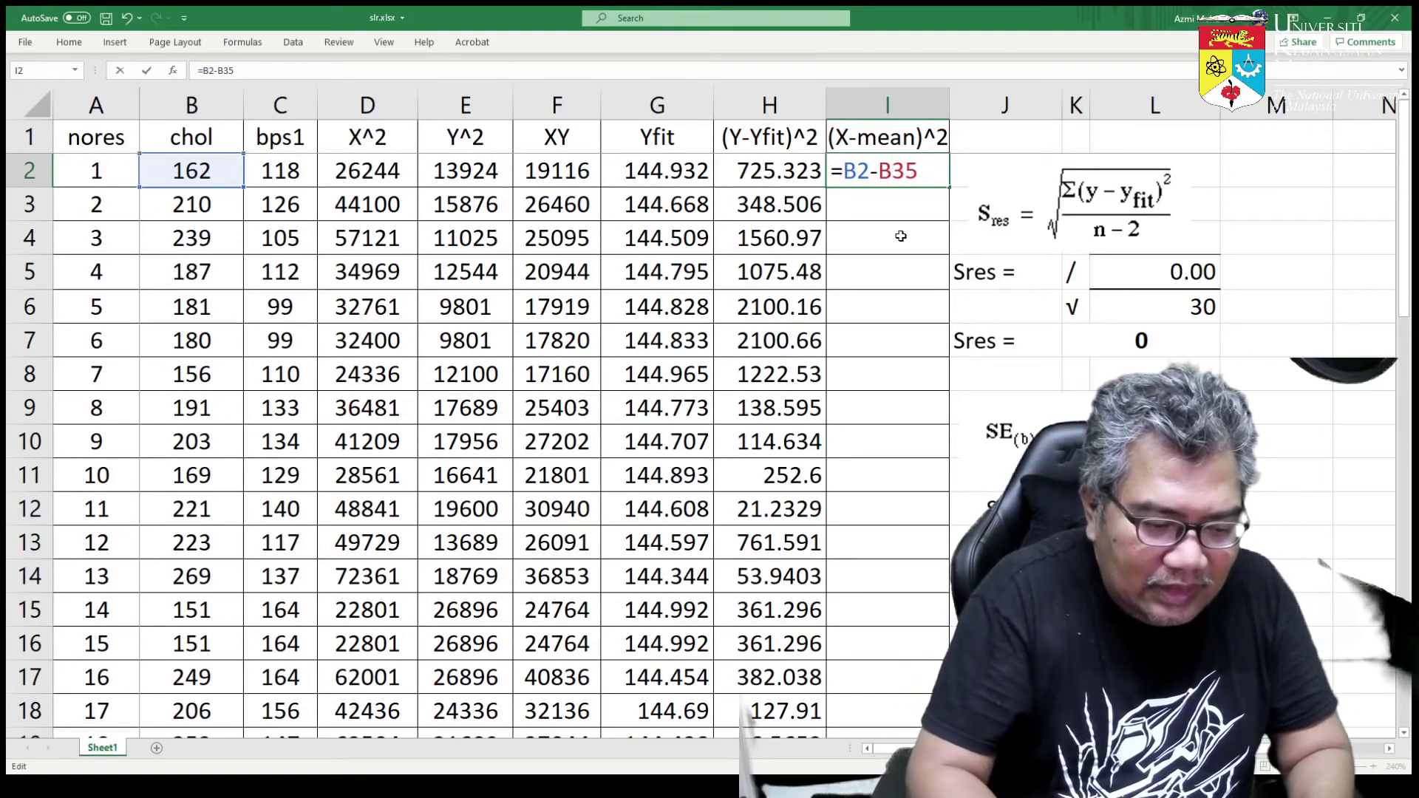
{"action": "type", "text": "$"}
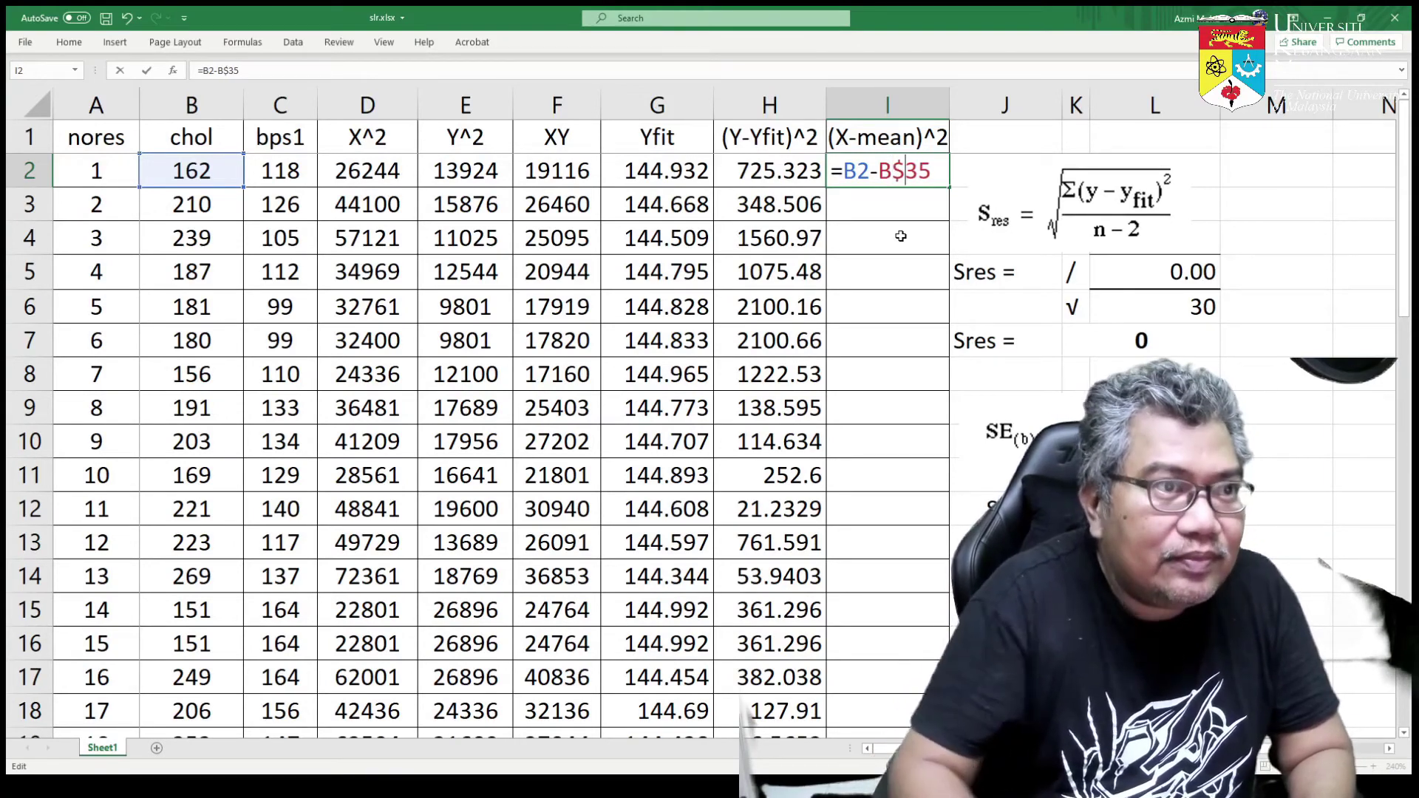
- Square the difference in I2 as =(B2-B$35)^2 and fill the formula down column I through row 33
{"action": "left_click", "coordinate": [941, 172]}
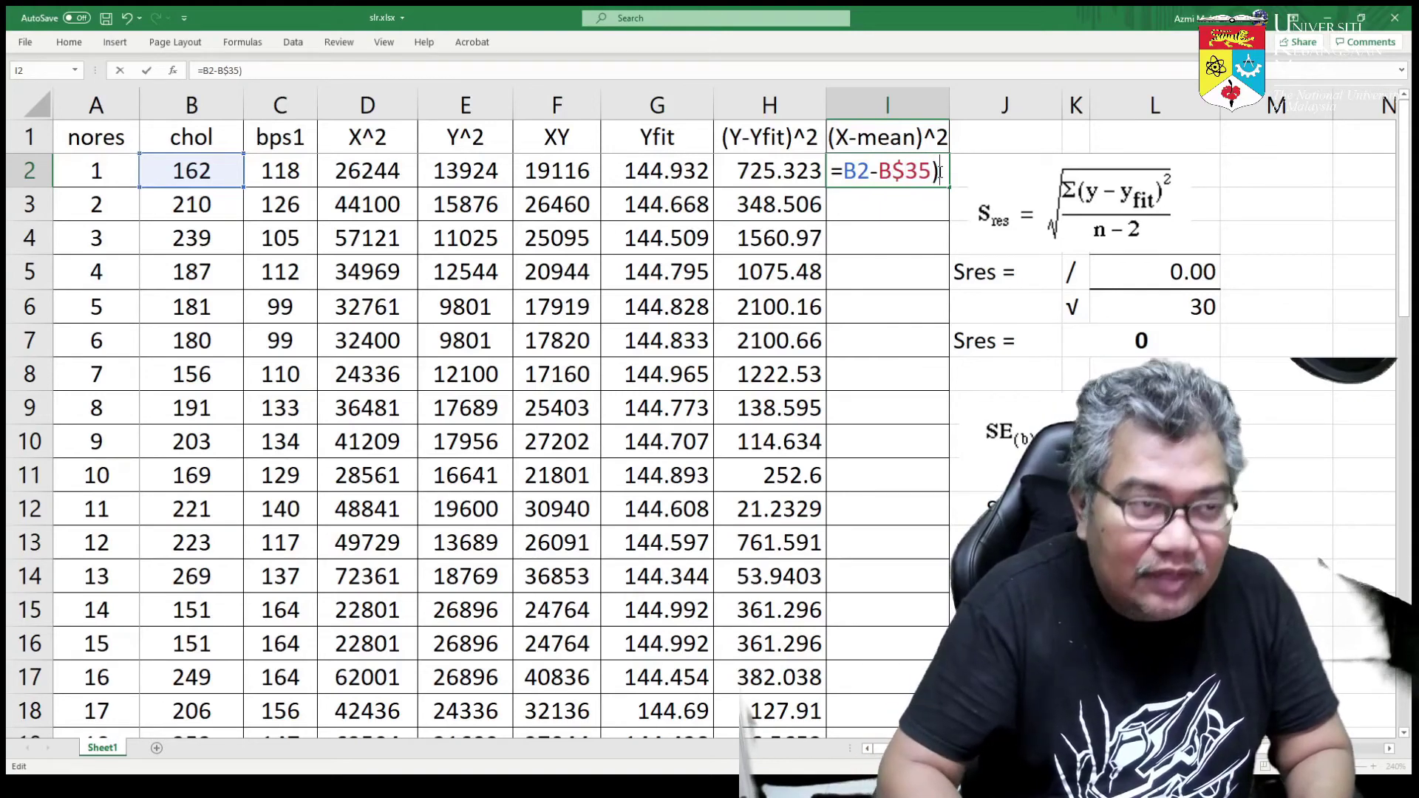
{"action": "type", "text": ")"}
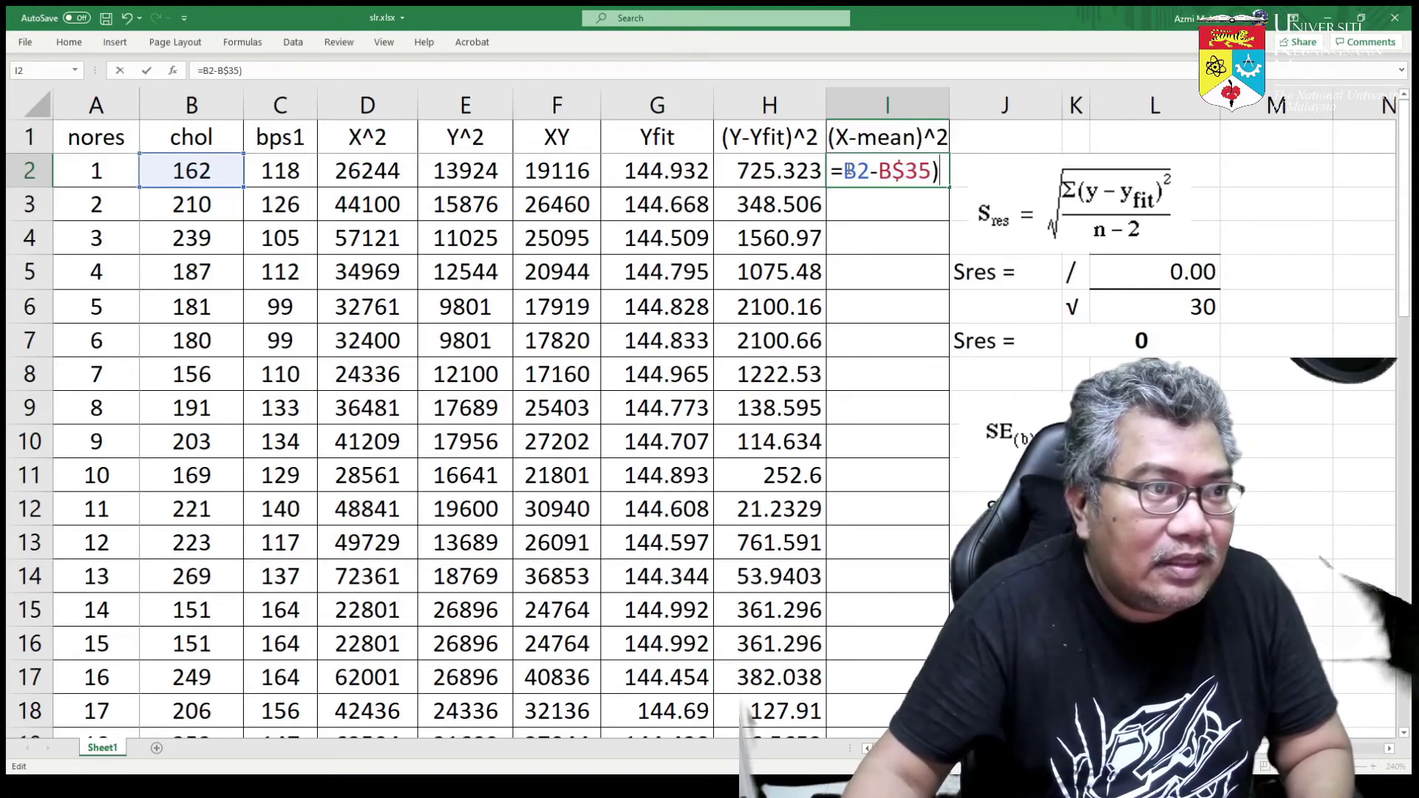
{"action": "left_click", "coordinate": [848, 171]}
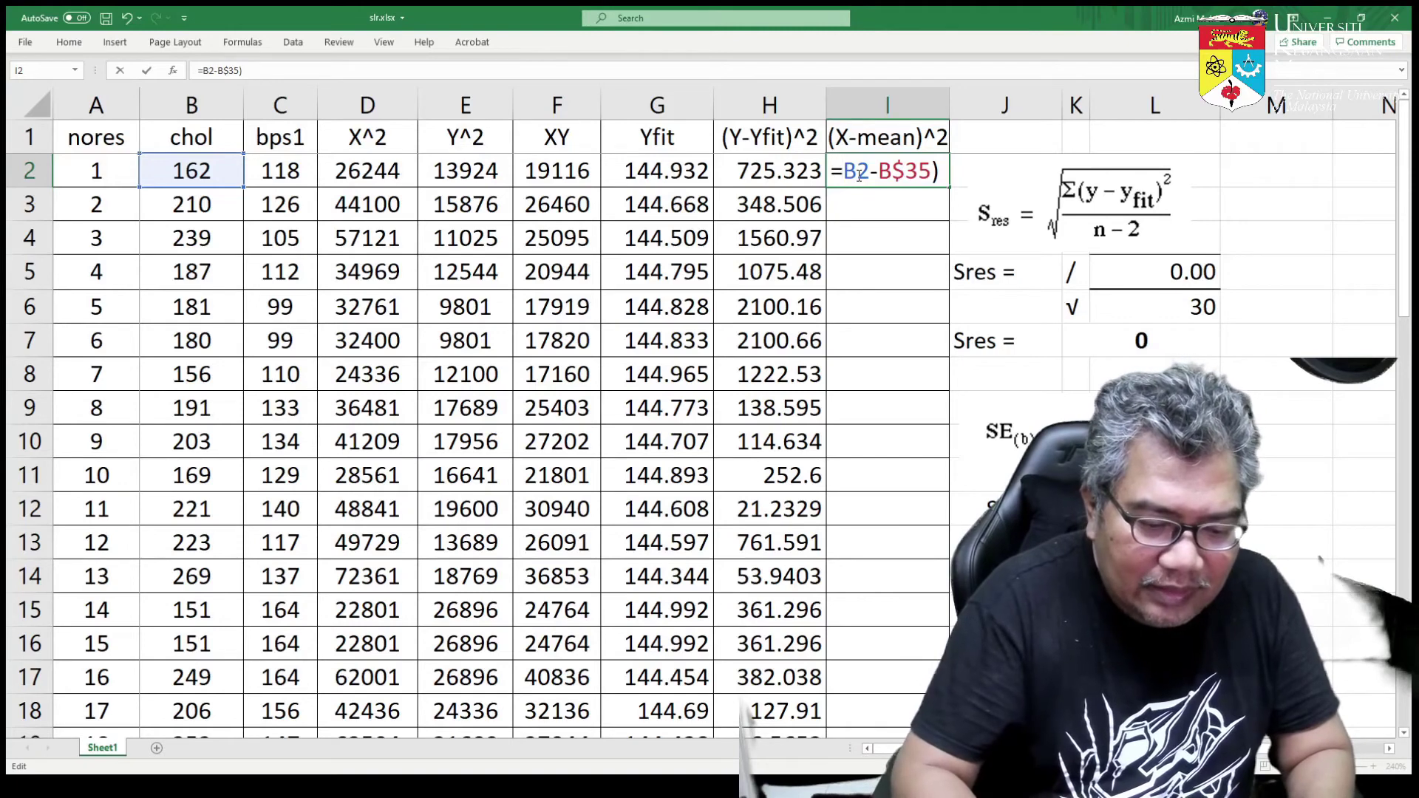
{"action": "type", "text": "("}
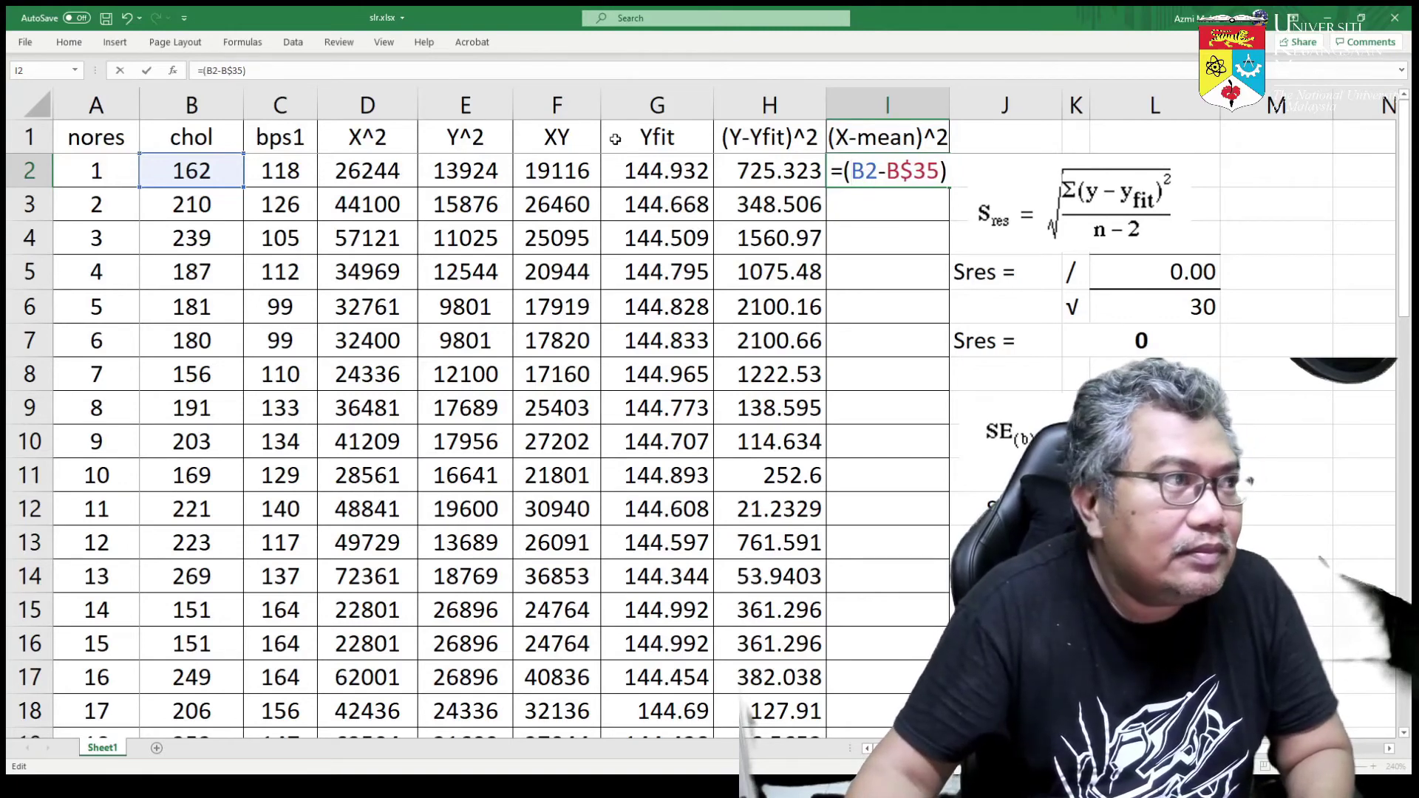
{"action": "left_click", "coordinate": [374, 73]}
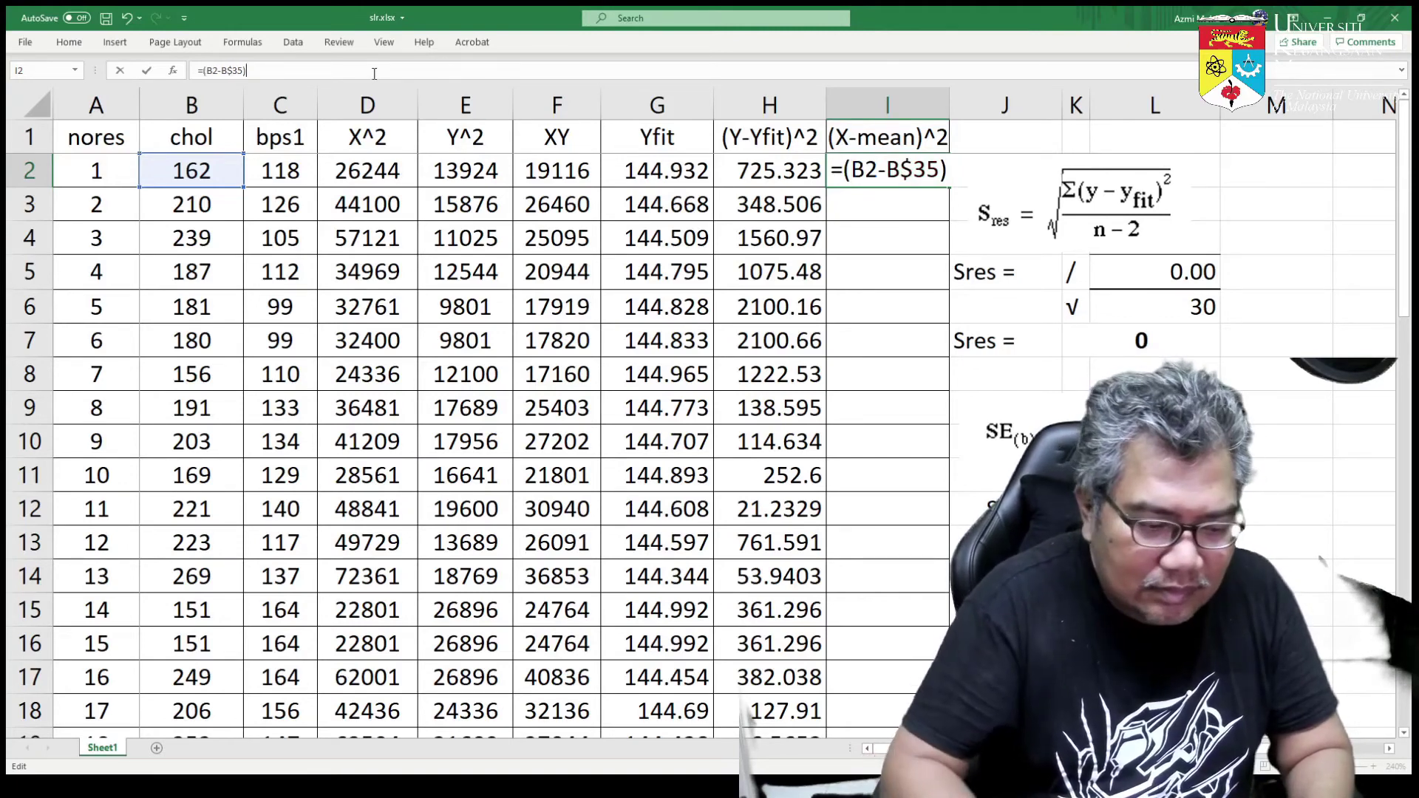
{"action": "type", "text": "^2"}
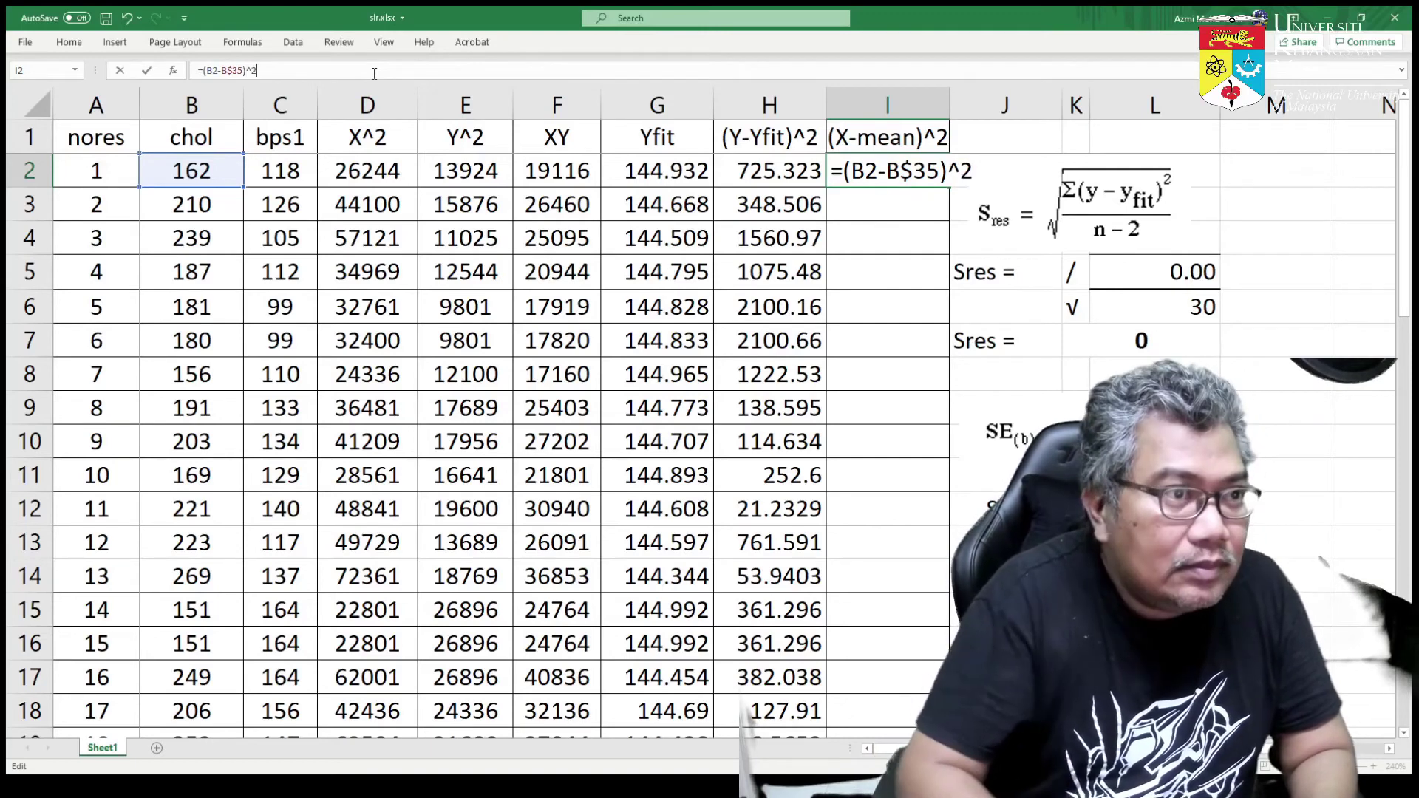
{"action": "key", "text": "Return"}
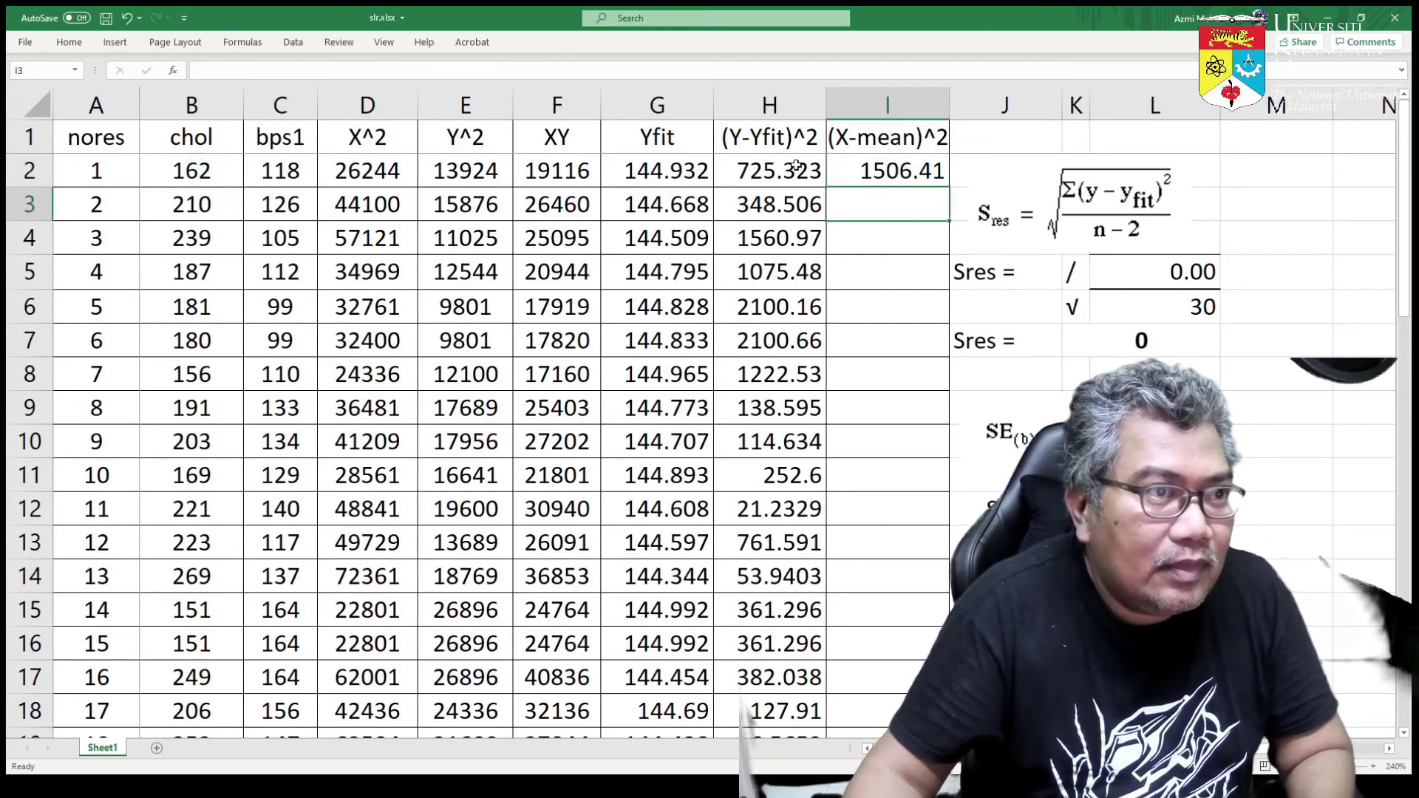
{"action": "left_click", "coordinate": [859, 168]}
{"action": "left_click_drag", "start_coordinate": [949, 187], "coordinate": [949, 654]}
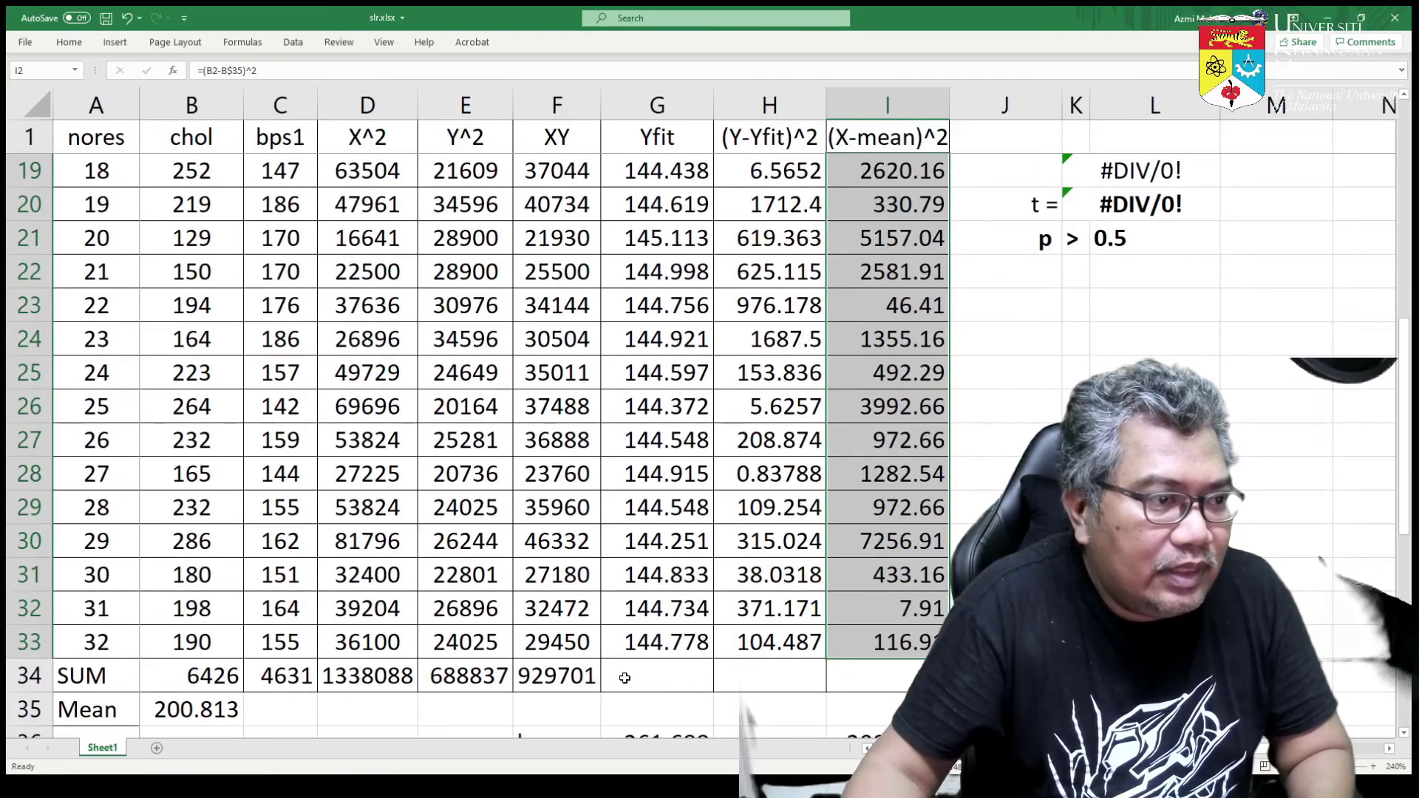
- Extend the SUM formula from F34 across G34:I34 to total the Yfit, (Y-Yfit)^2 and (X-mean)^2 columns
{"action": "left_click", "coordinate": [566, 678]}
{"action": "left_click_drag", "start_coordinate": [601, 692], "coordinate": [879, 678]}
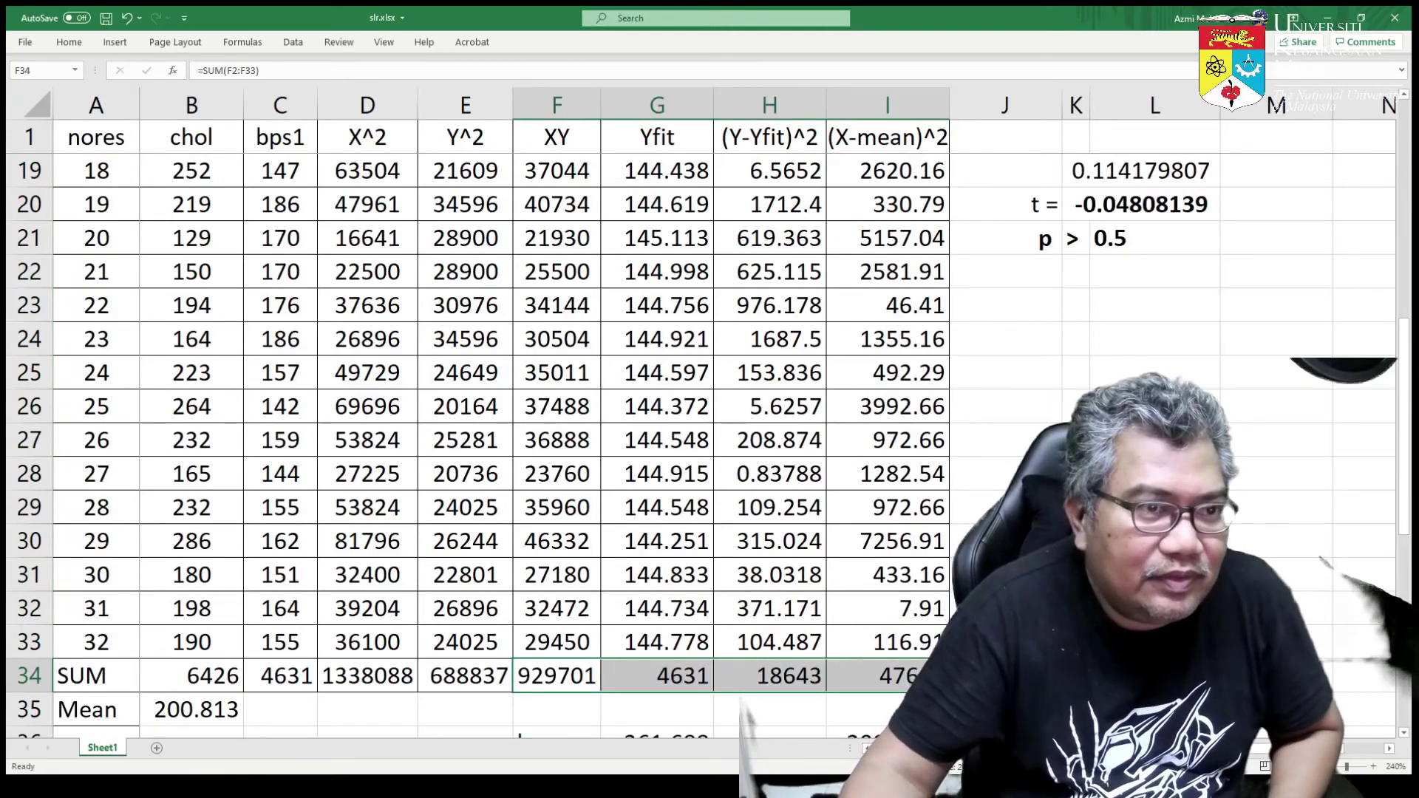
{"action": "scroll", "coordinate": [480, 444], "scroll_direction": "up", "scroll_amount": 1}
{"action": "scroll", "coordinate": [480, 443], "scroll_direction": "down", "scroll_amount": 2}
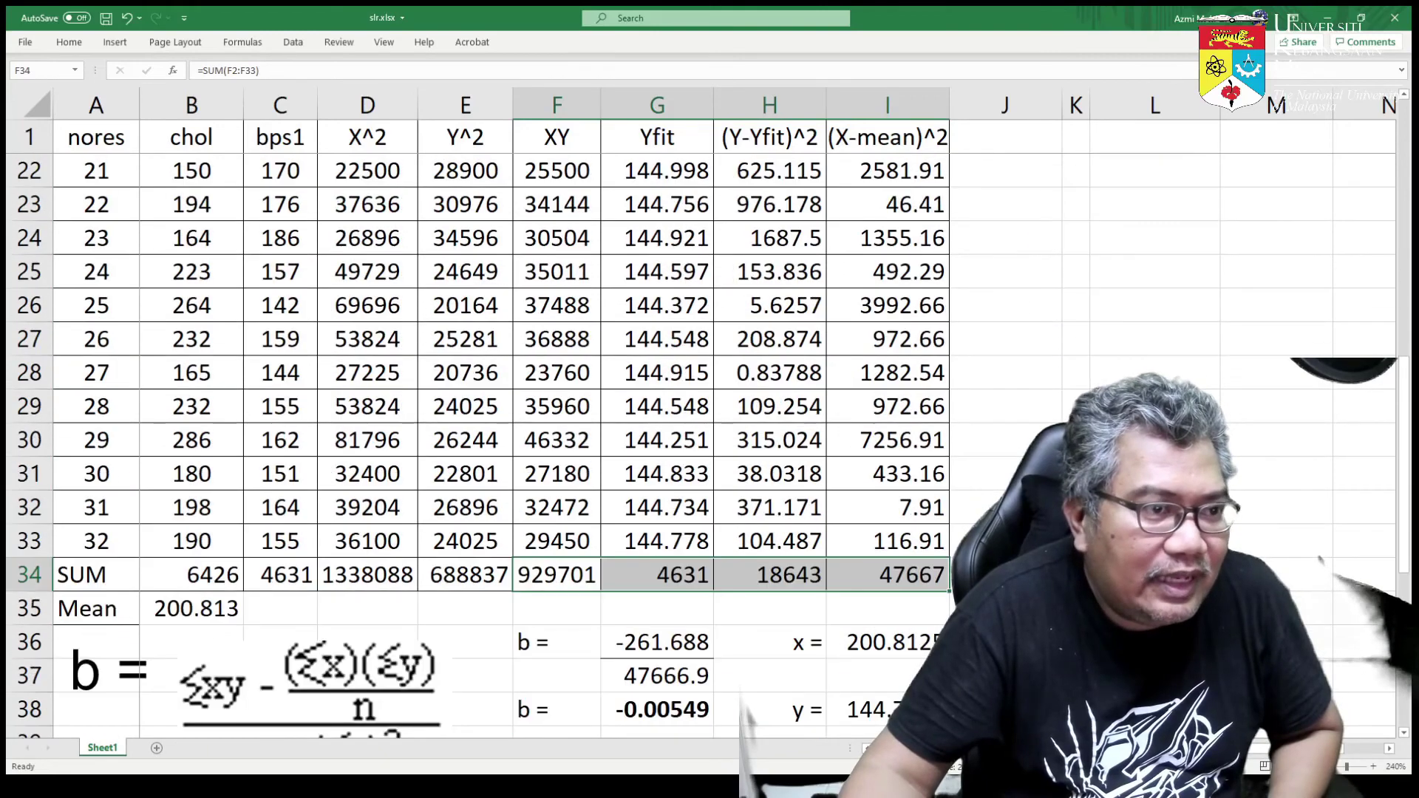
{"action": "scroll", "coordinate": [481, 443], "scroll_direction": "up", "scroll_amount": 7}
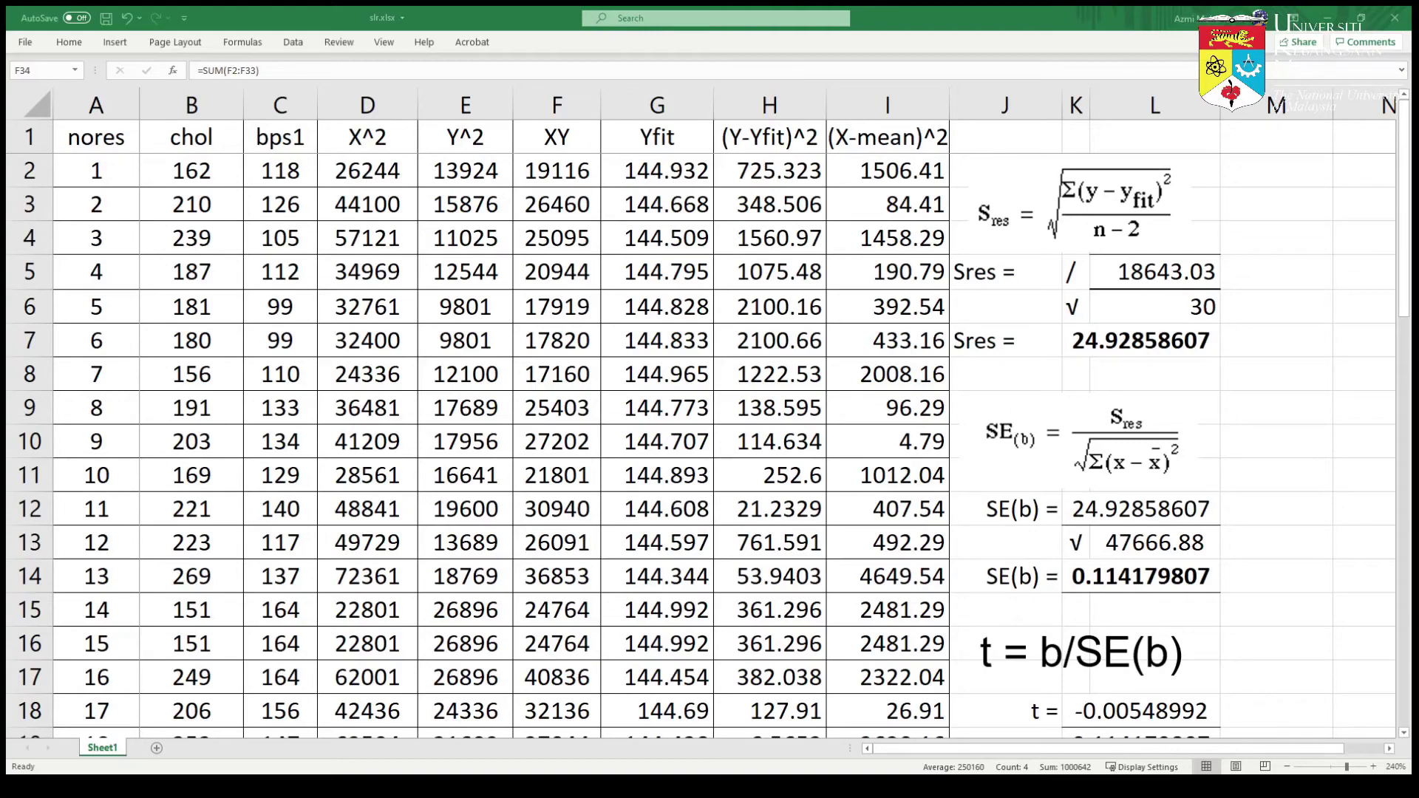
- Review the worksheet's t calculation and examine the Table A3 t-distribution values for 30 degrees of freedom in formula.pdf
{"action": "scroll", "coordinate": [710, 429], "scroll_direction": "down", "scroll_amount": 1}
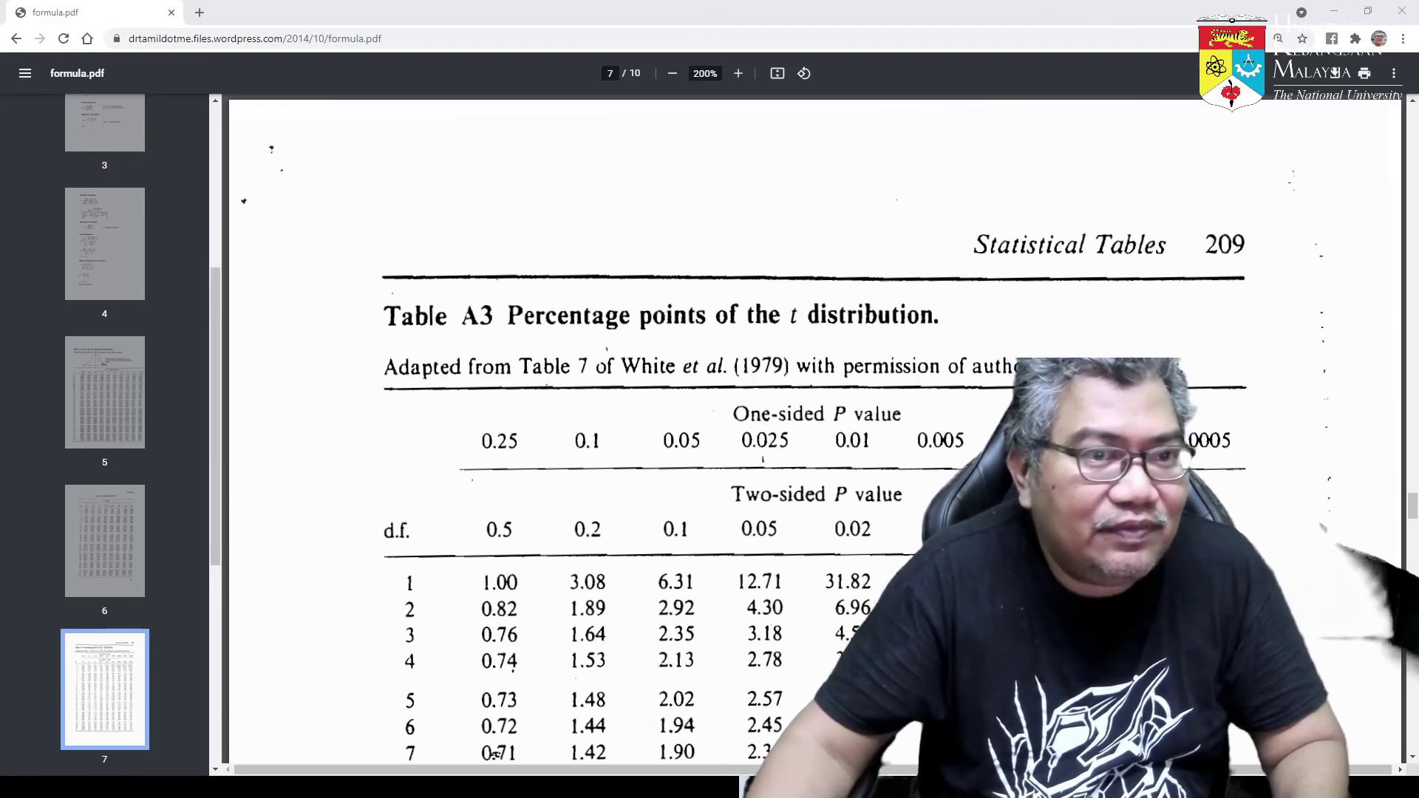
{"action": "scroll", "coordinate": [739, 443], "scroll_direction": "down", "scroll_amount": 2}
{"action": "scroll", "coordinate": [739, 428], "scroll_direction": "down", "scroll_amount": 7}
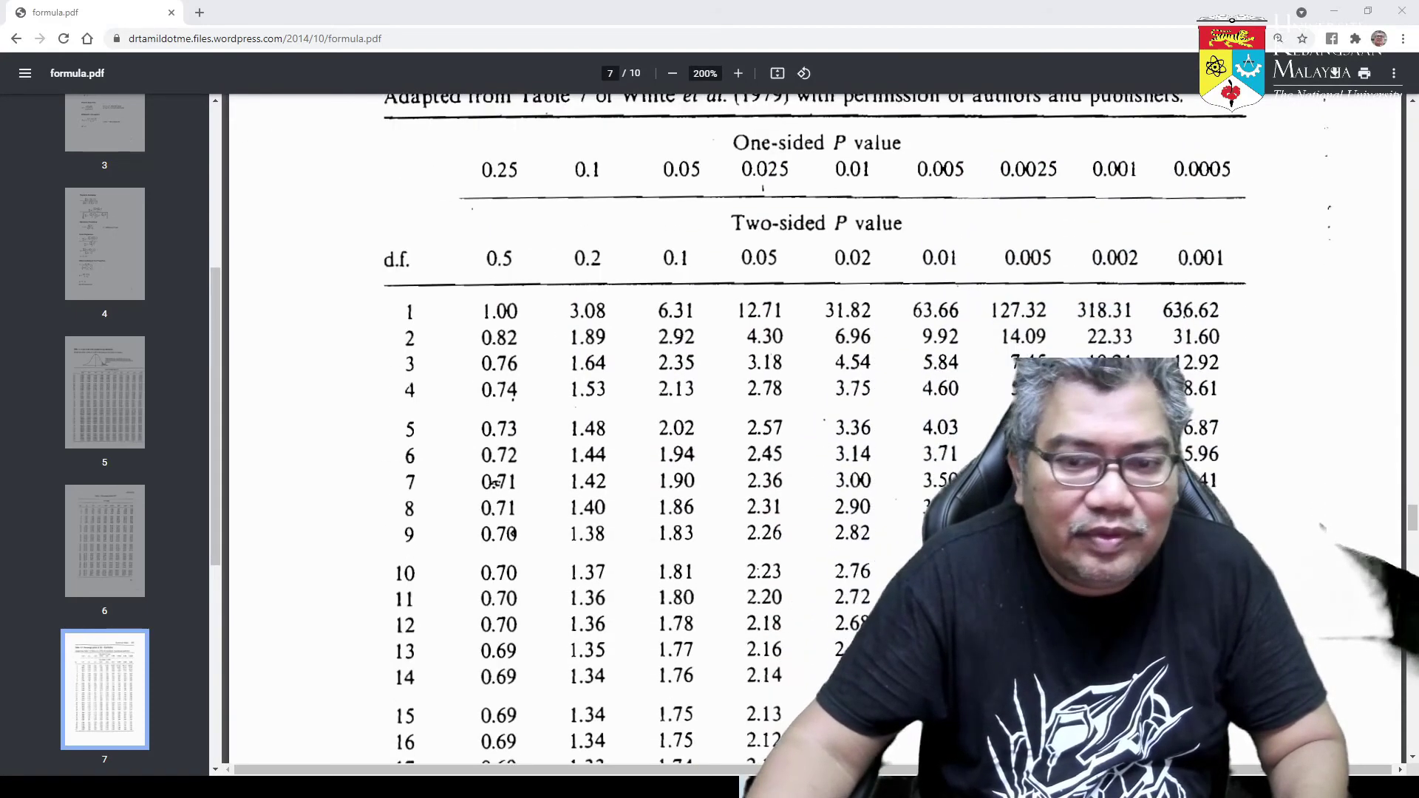
{"action": "scroll", "coordinate": [512, 139], "scroll_direction": "down", "scroll_amount": 3}
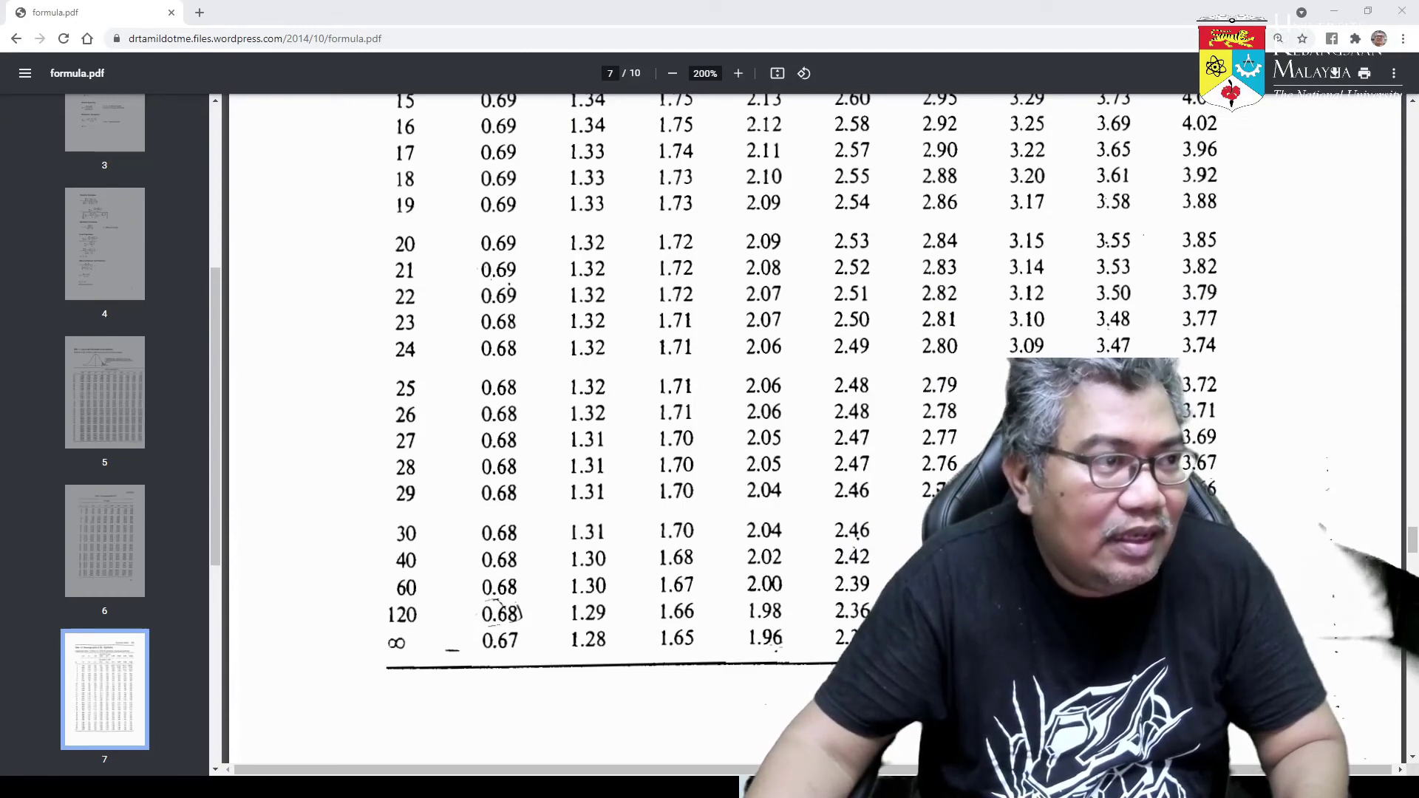
{"action": "scroll", "coordinate": [517, 612], "scroll_direction": "up", "scroll_amount": 10}
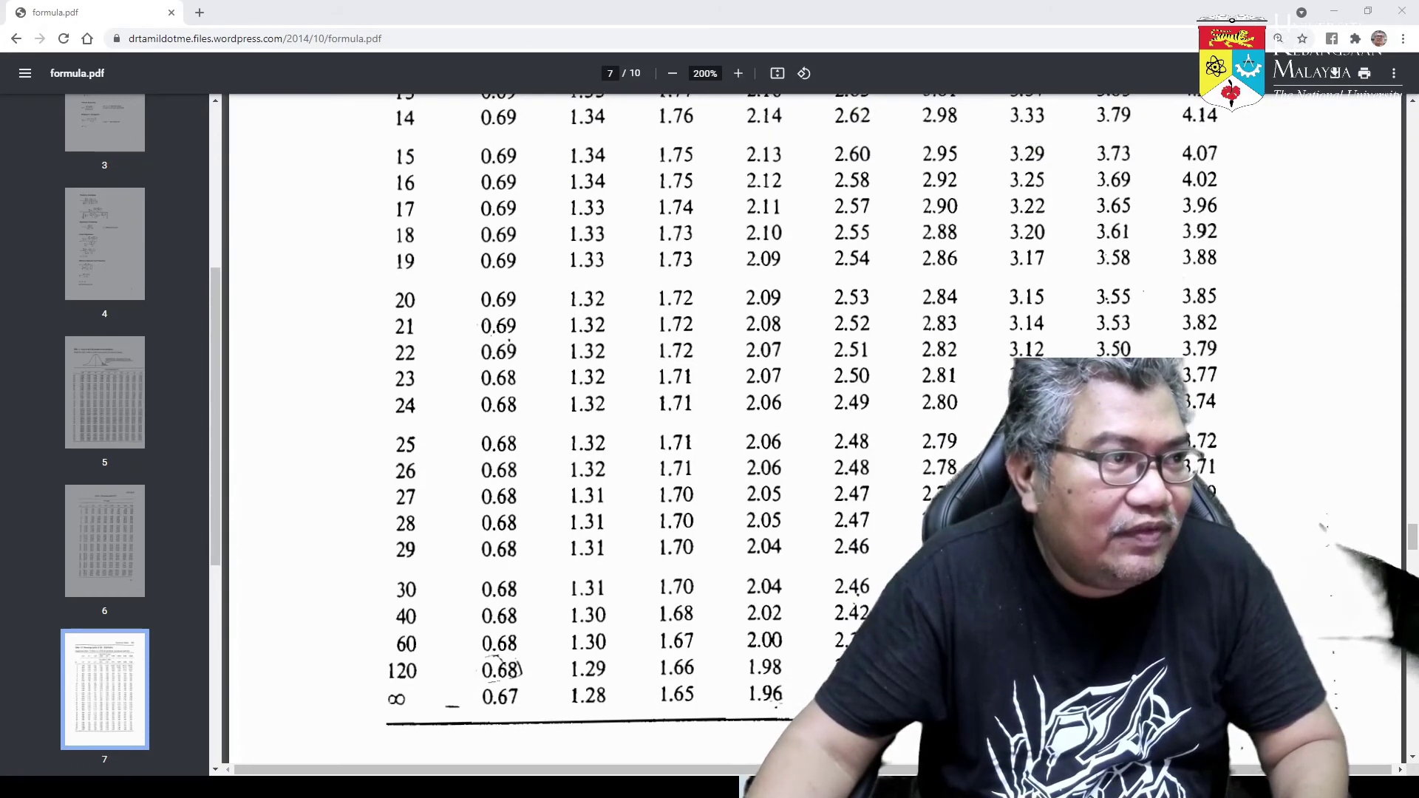
{"action": "scroll", "coordinate": [493, 677], "scroll_direction": "down", "scroll_amount": 10}
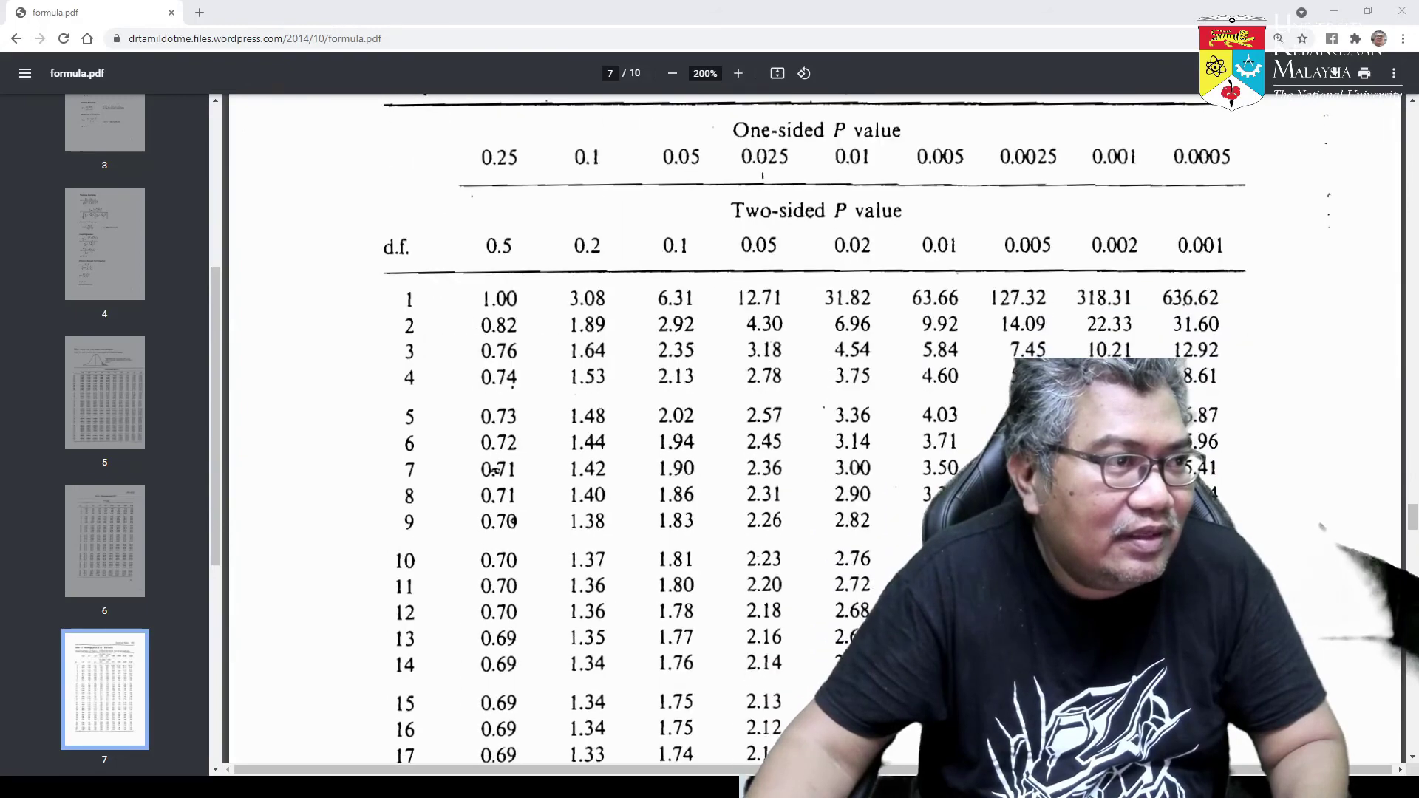
{"action": "scroll", "coordinate": [721, 430], "scroll_direction": "down", "scroll_amount": 1}
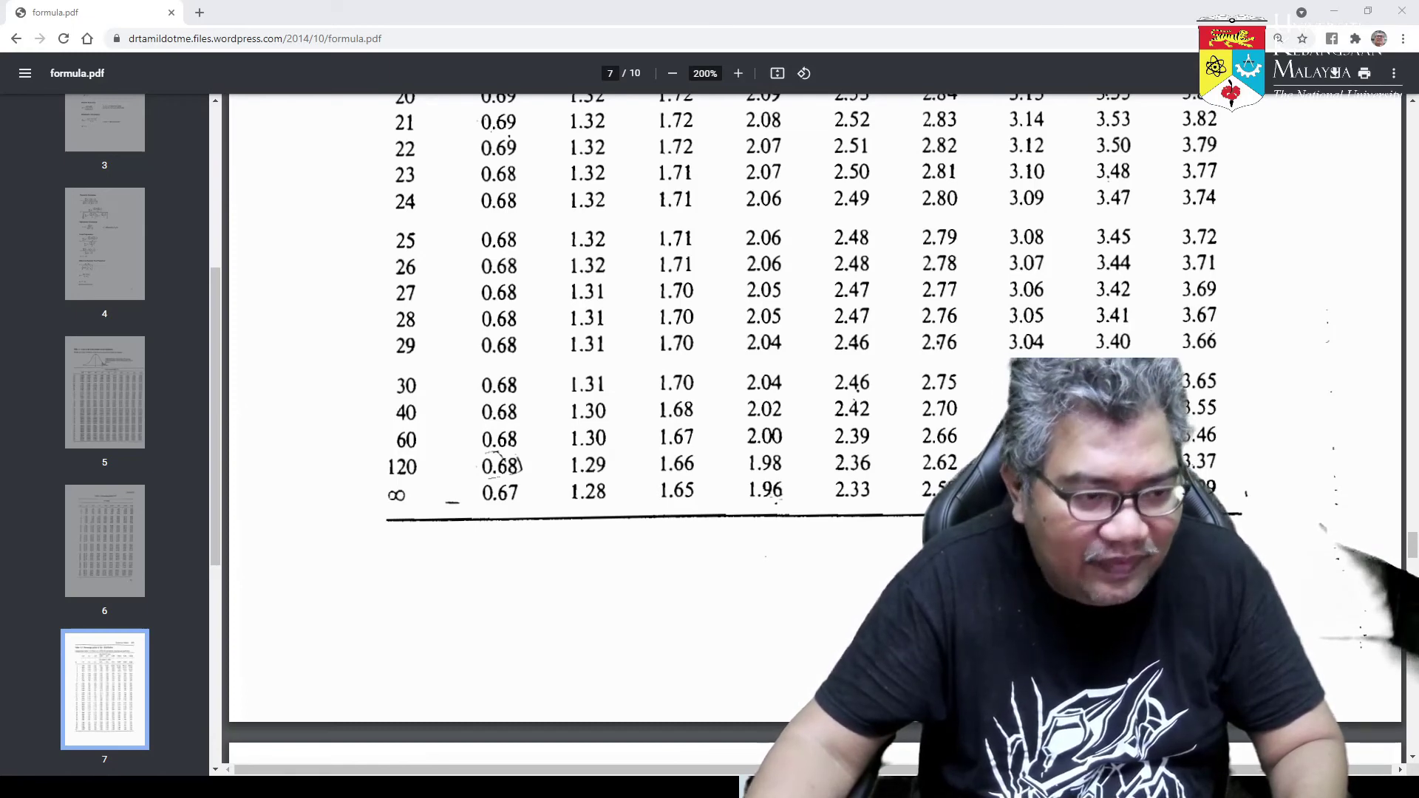
- Switch to SPSS Statistics, run a linear regression with bps1 as dependent and chol as predictor, and select the output's Coefficients table
{"action": "key", "text": "alt+Tab"}
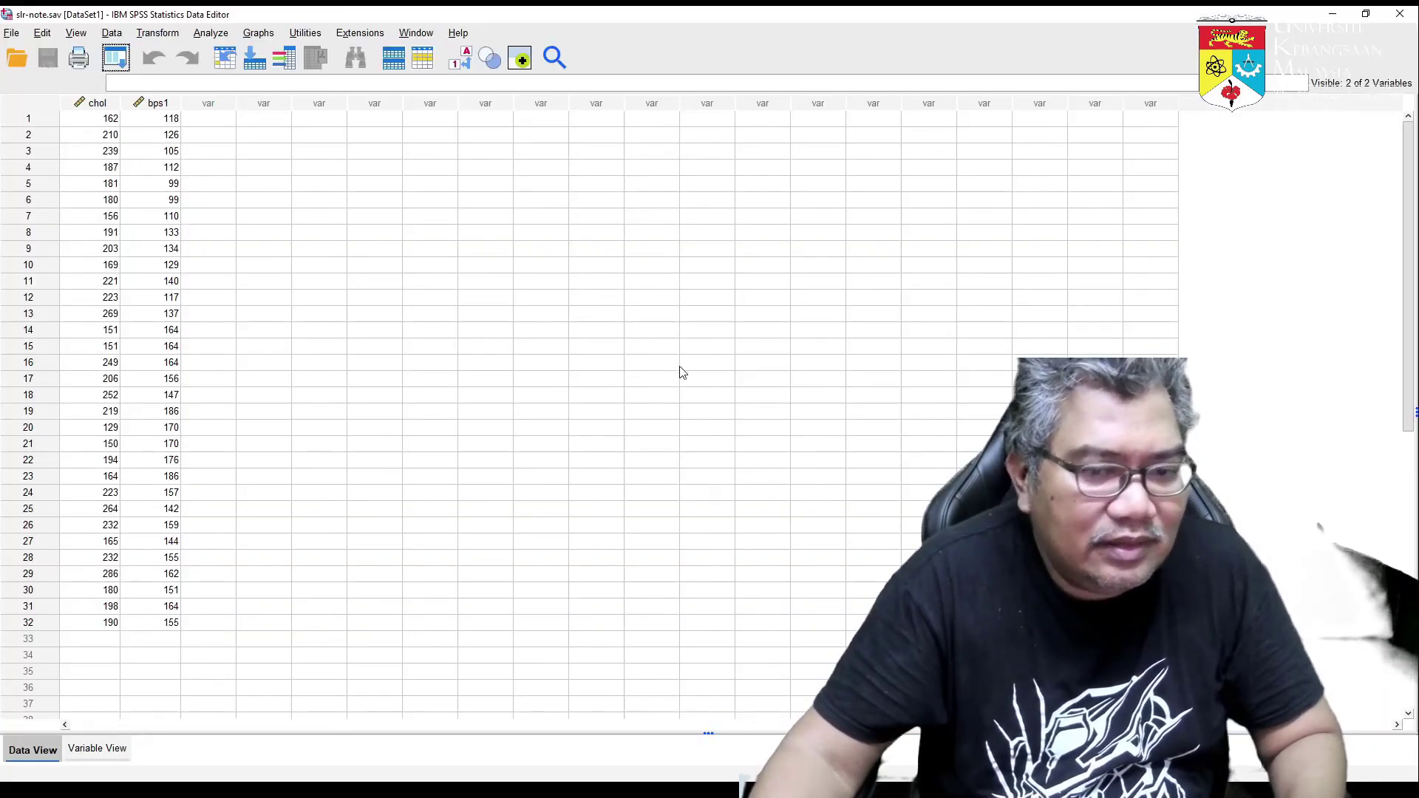
{"action": "left_click", "coordinate": [210, 33]}
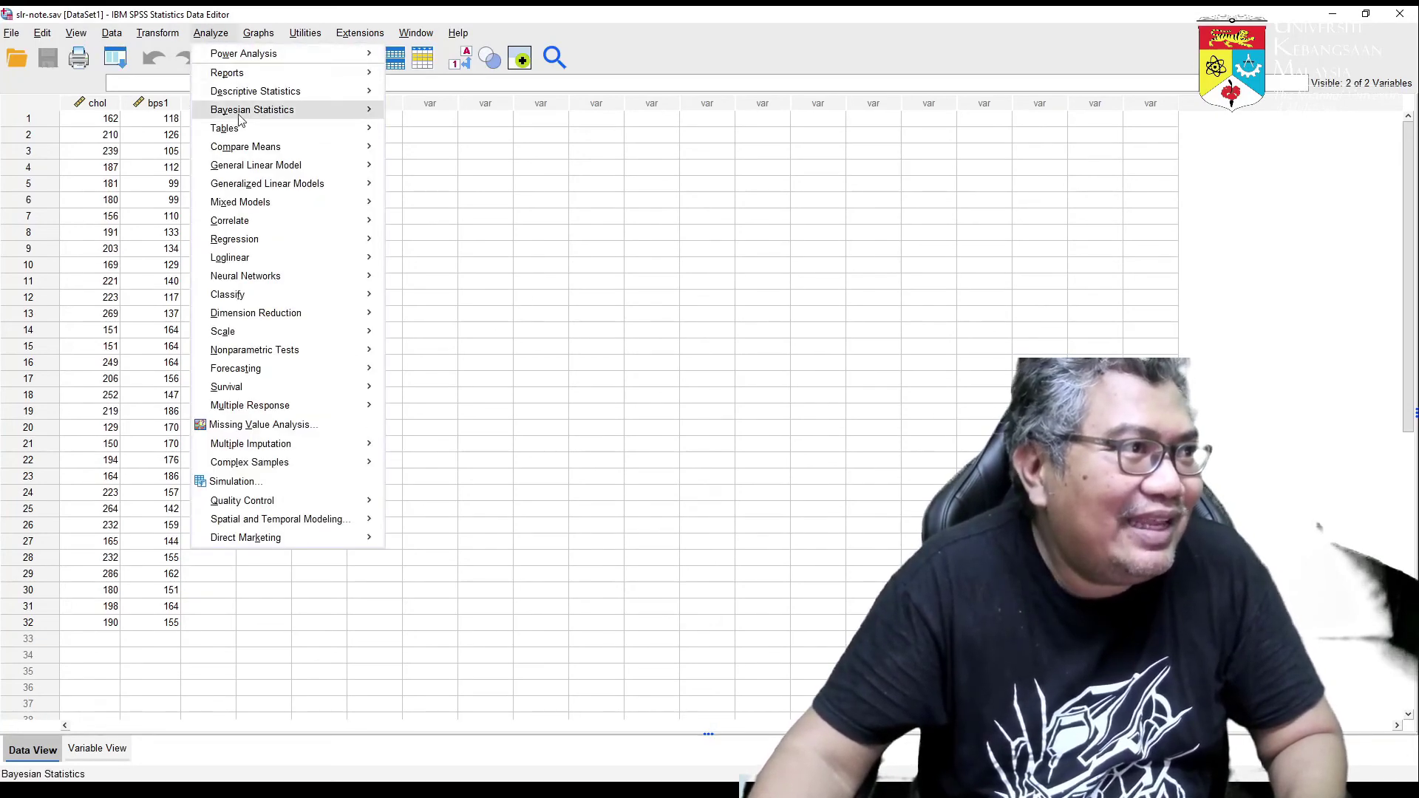
{"action": "mouse_move", "coordinate": [266, 244]}
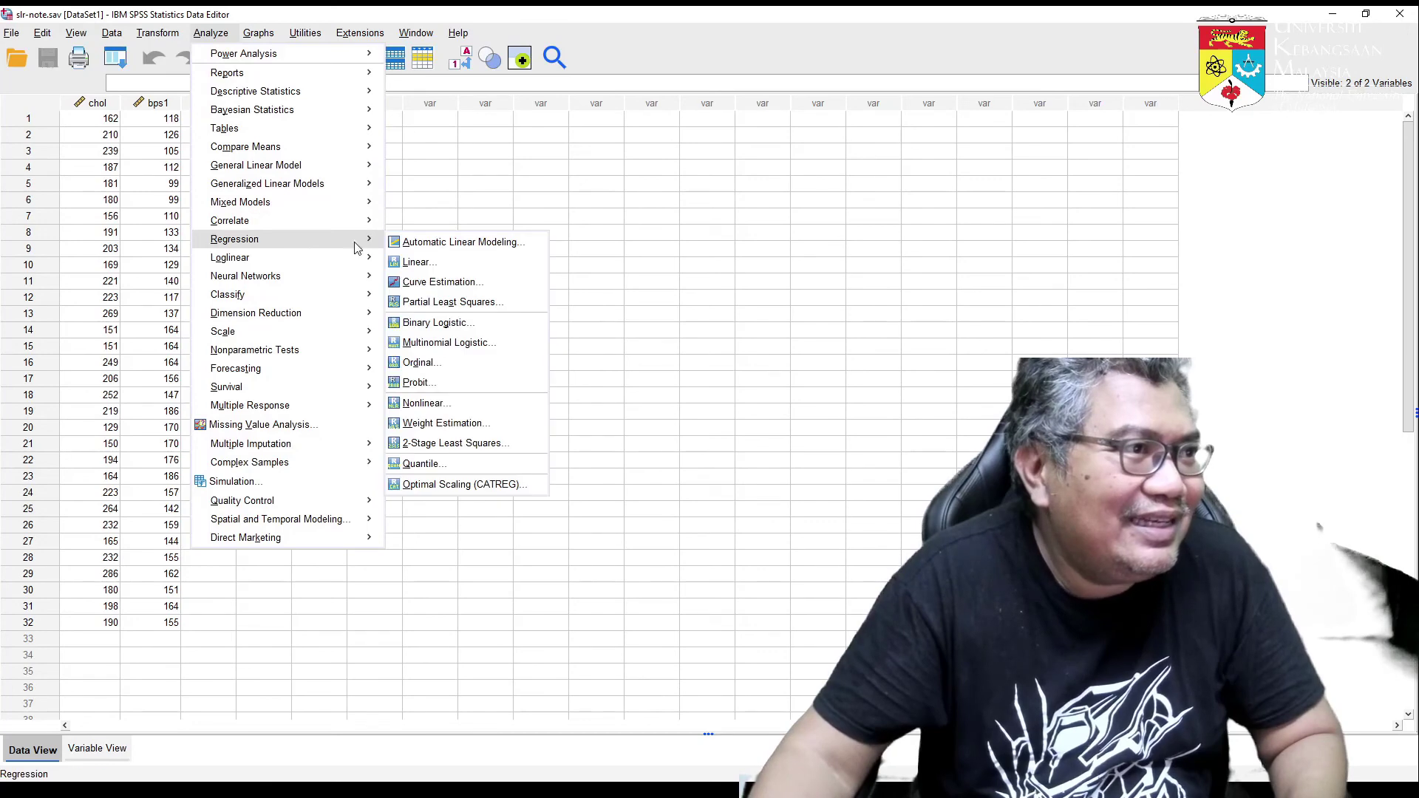
{"action": "left_click", "coordinate": [484, 262]}
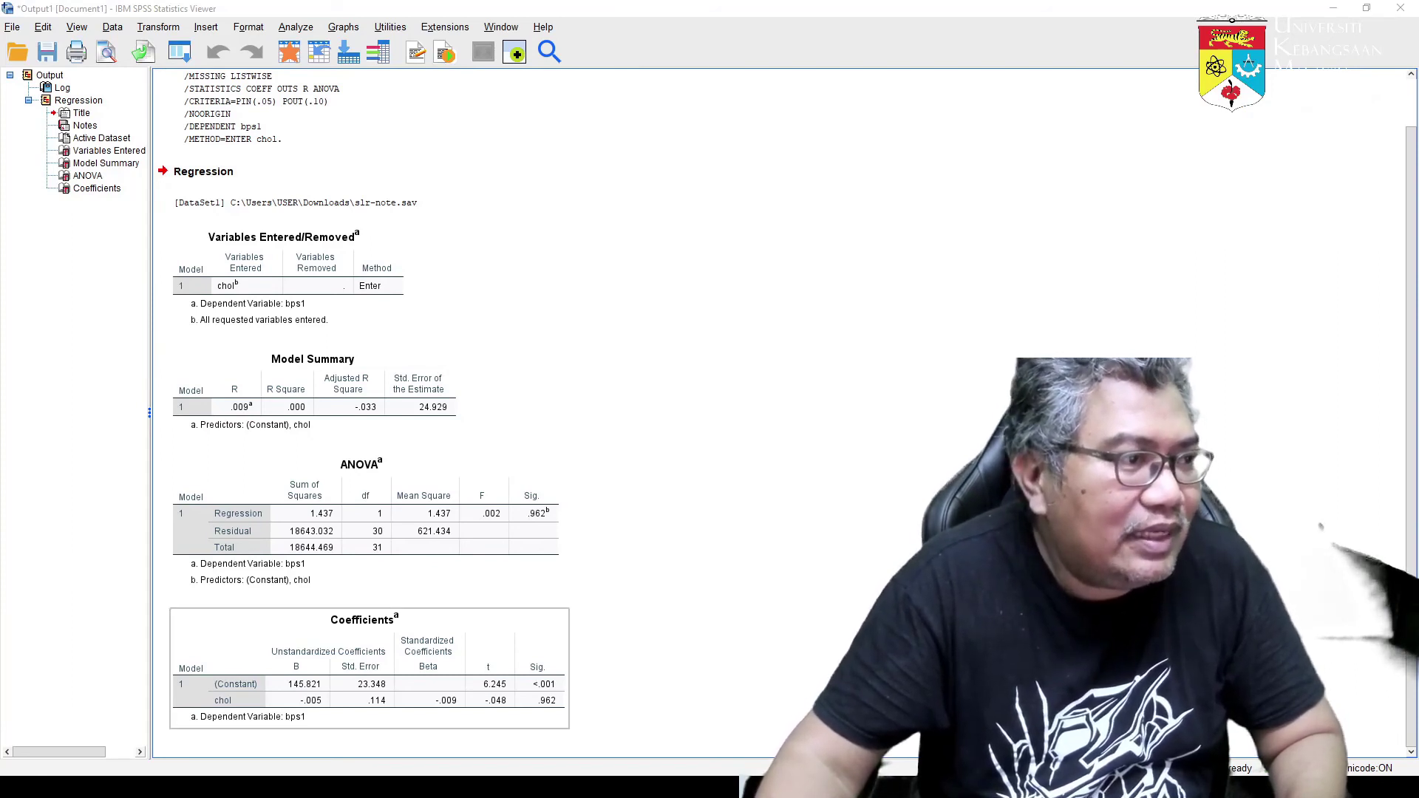
{"action": "left_click", "coordinate": [389, 692]}
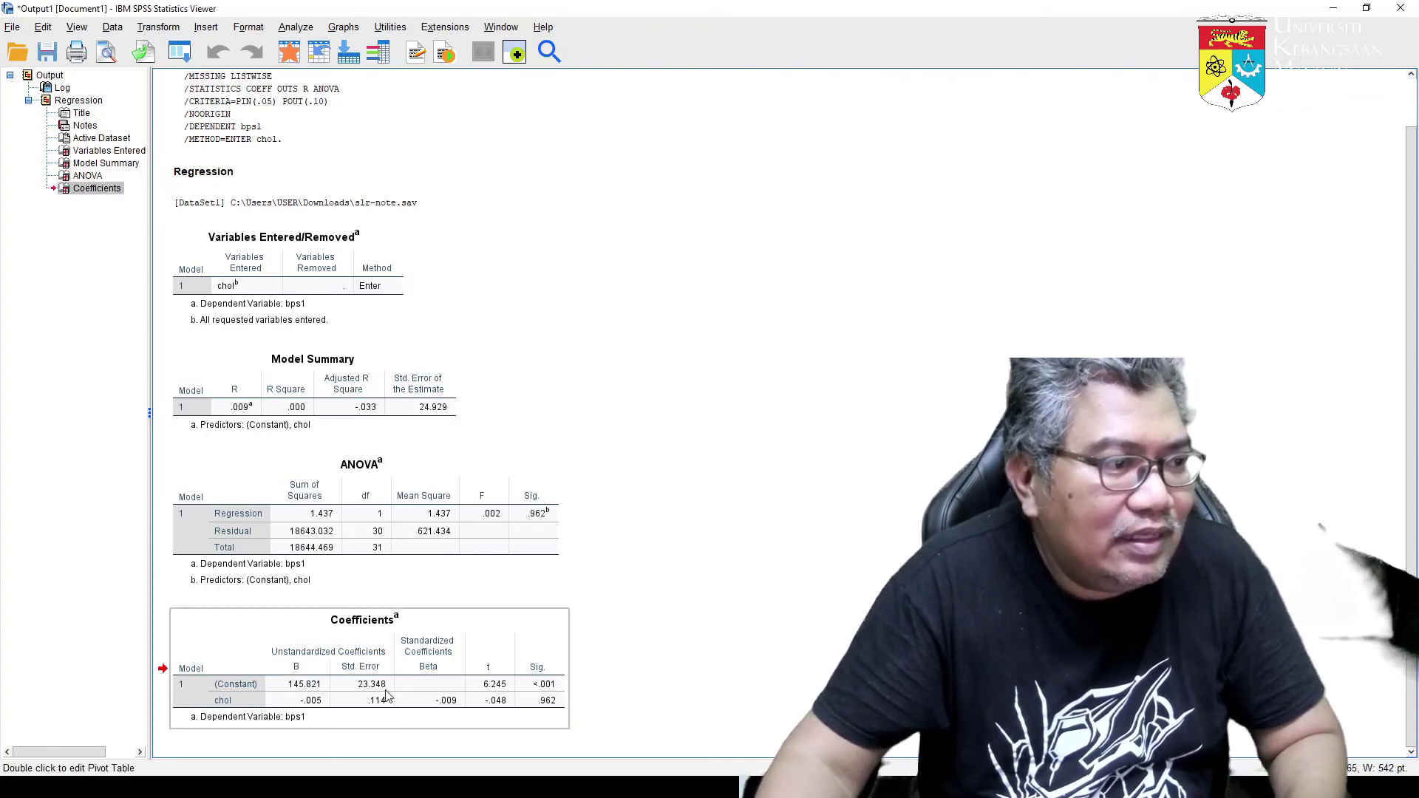